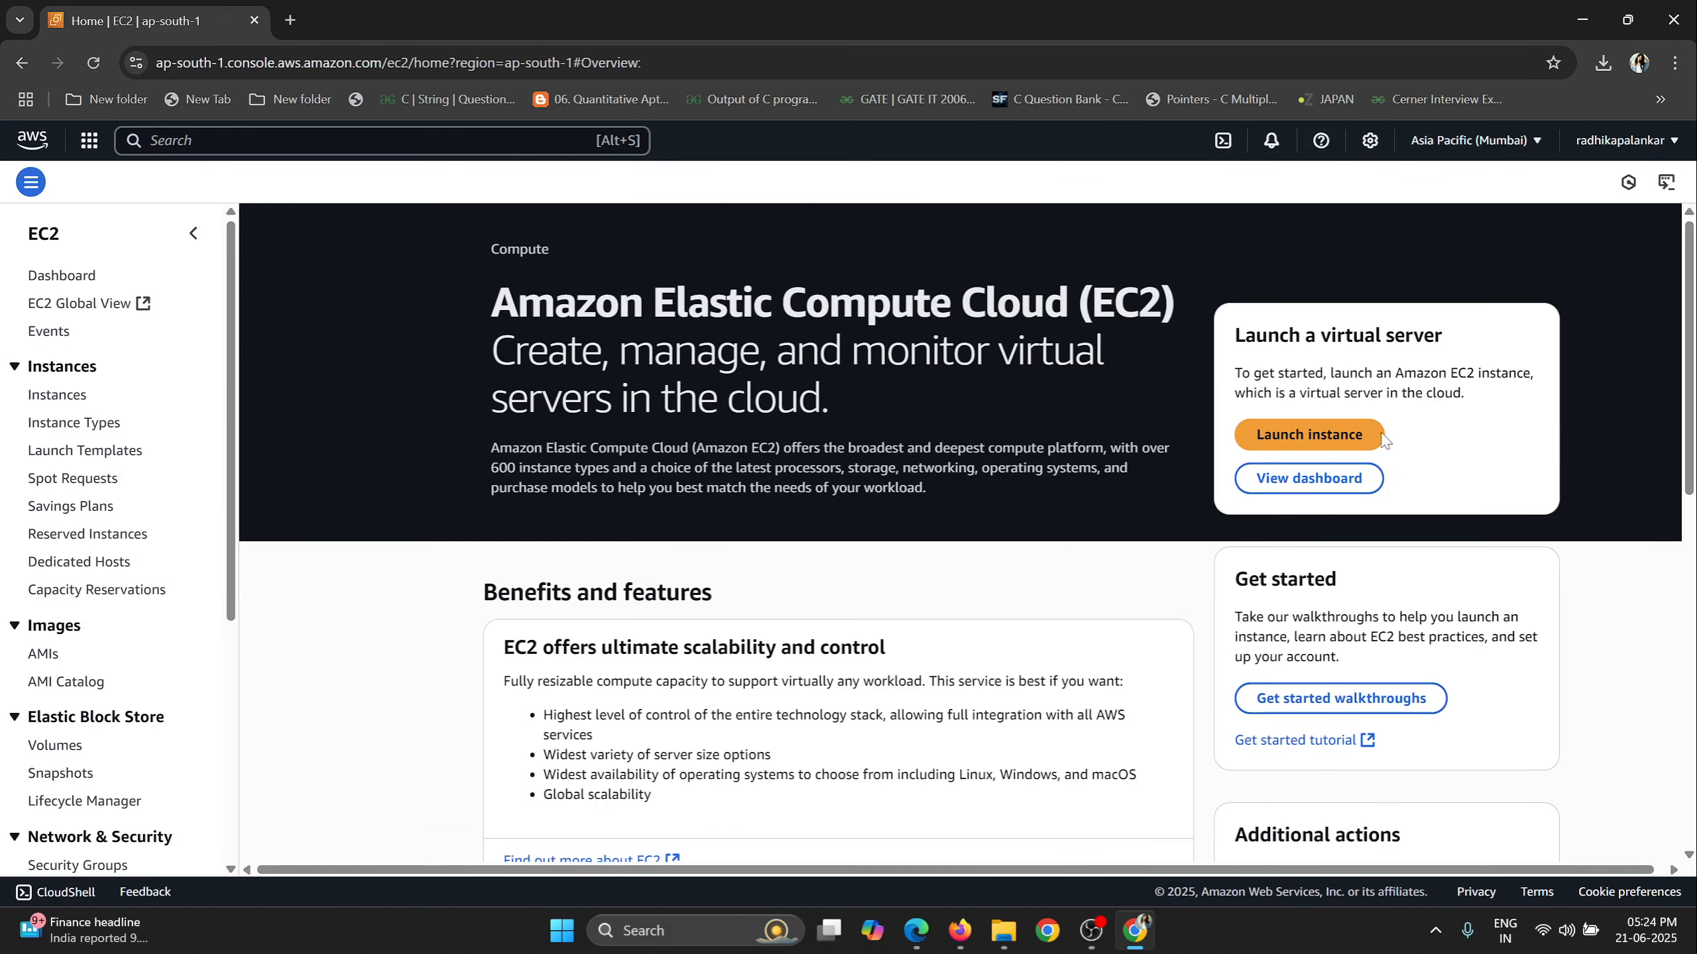
Start launching a new EC2 instance and name it MyFirstInstance.
{"action": "left_click", "coordinate": [1336, 438]}
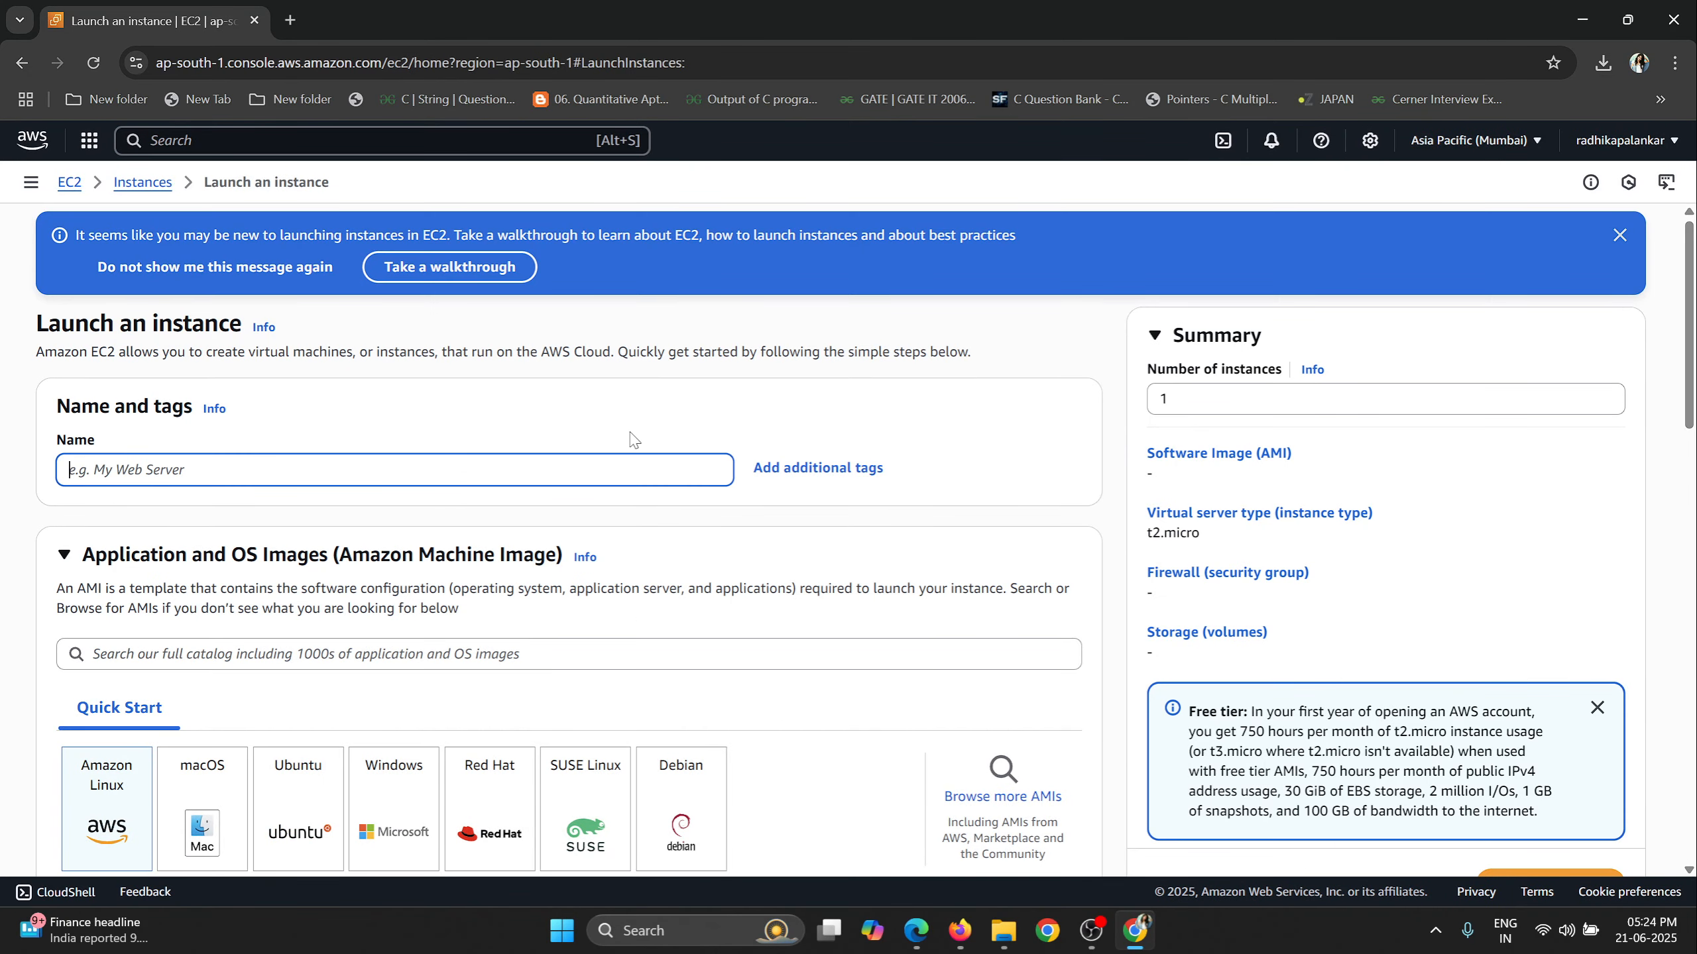
{"action": "scroll", "coordinate": [630, 448], "scroll_direction": "down", "scroll_amount": 12}
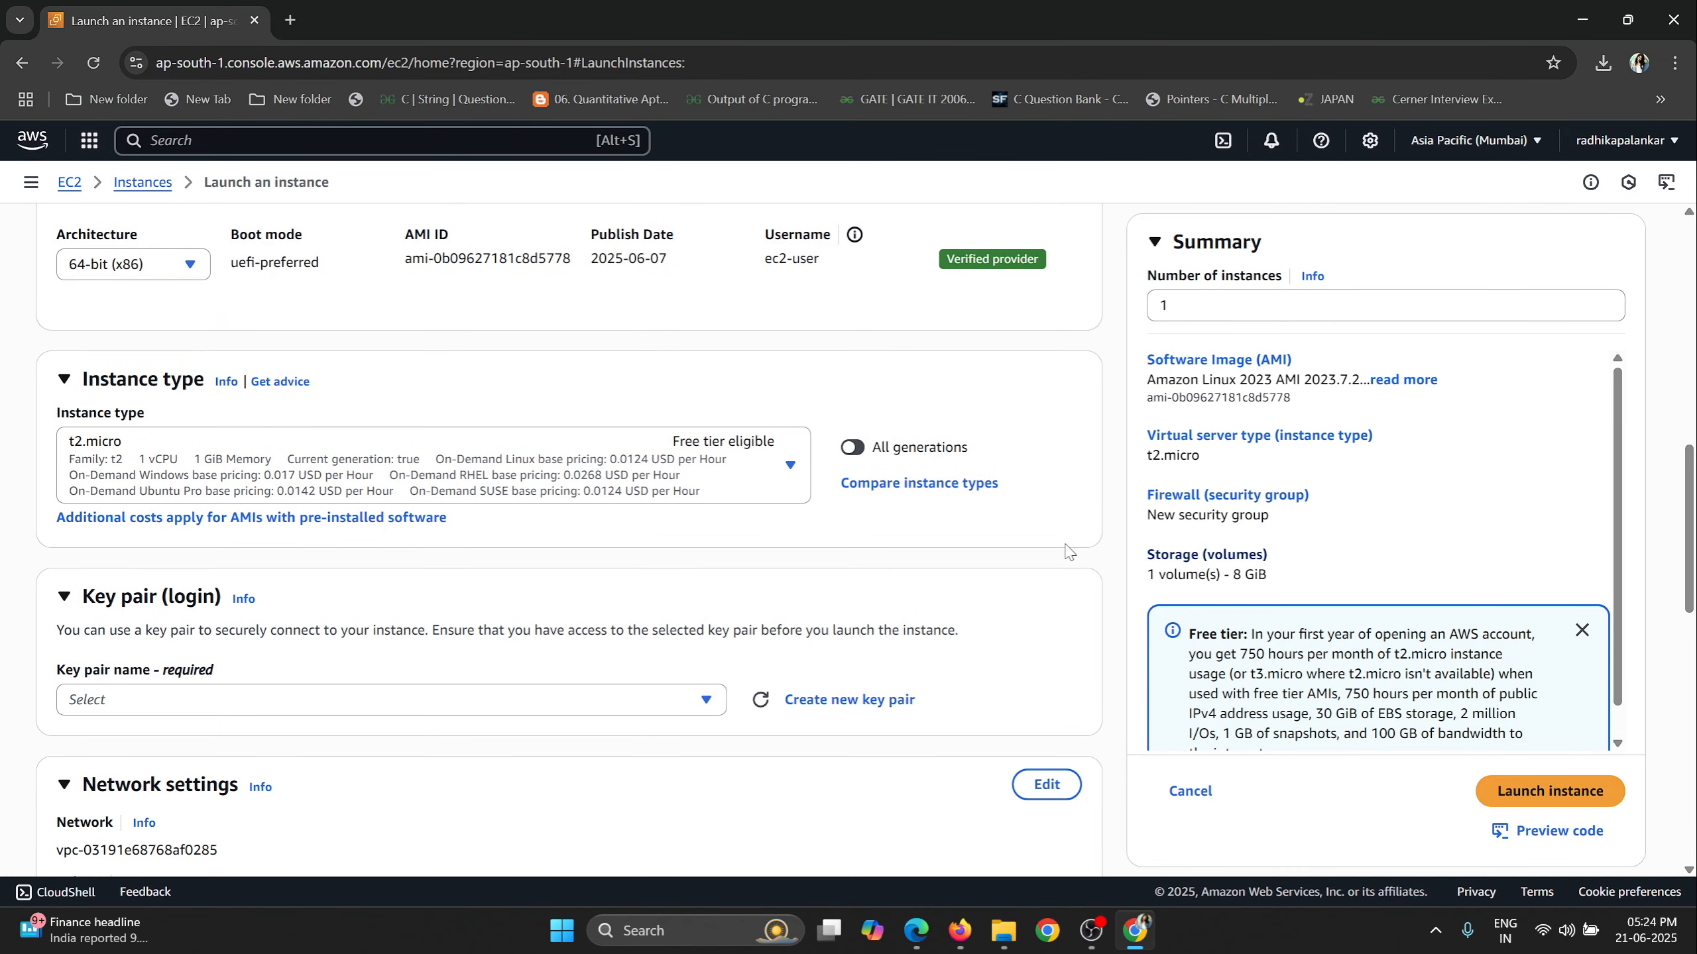
{"action": "scroll", "coordinate": [116, 404], "scroll_direction": "up", "scroll_amount": 10}
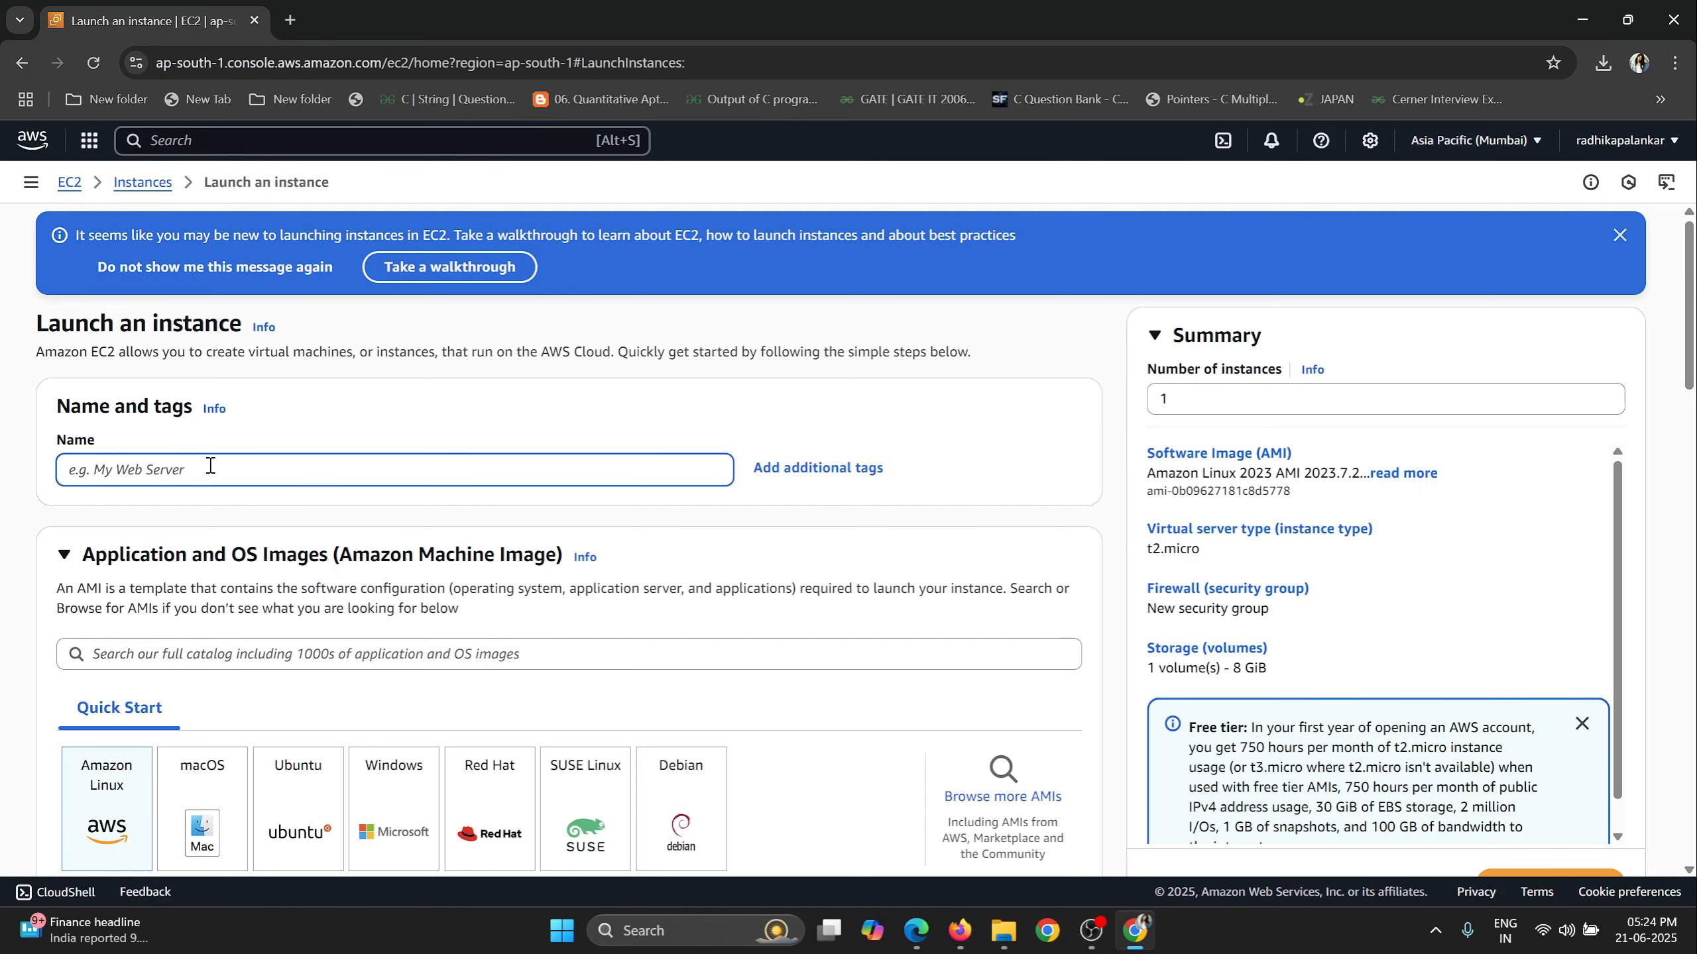
{"action": "type", "text": "MyFirstInstance"}
Examine the Amazon Linux image details, its default username and the available instance types.
{"action": "scroll", "coordinate": [200, 501], "scroll_direction": "down", "scroll_amount": 3}
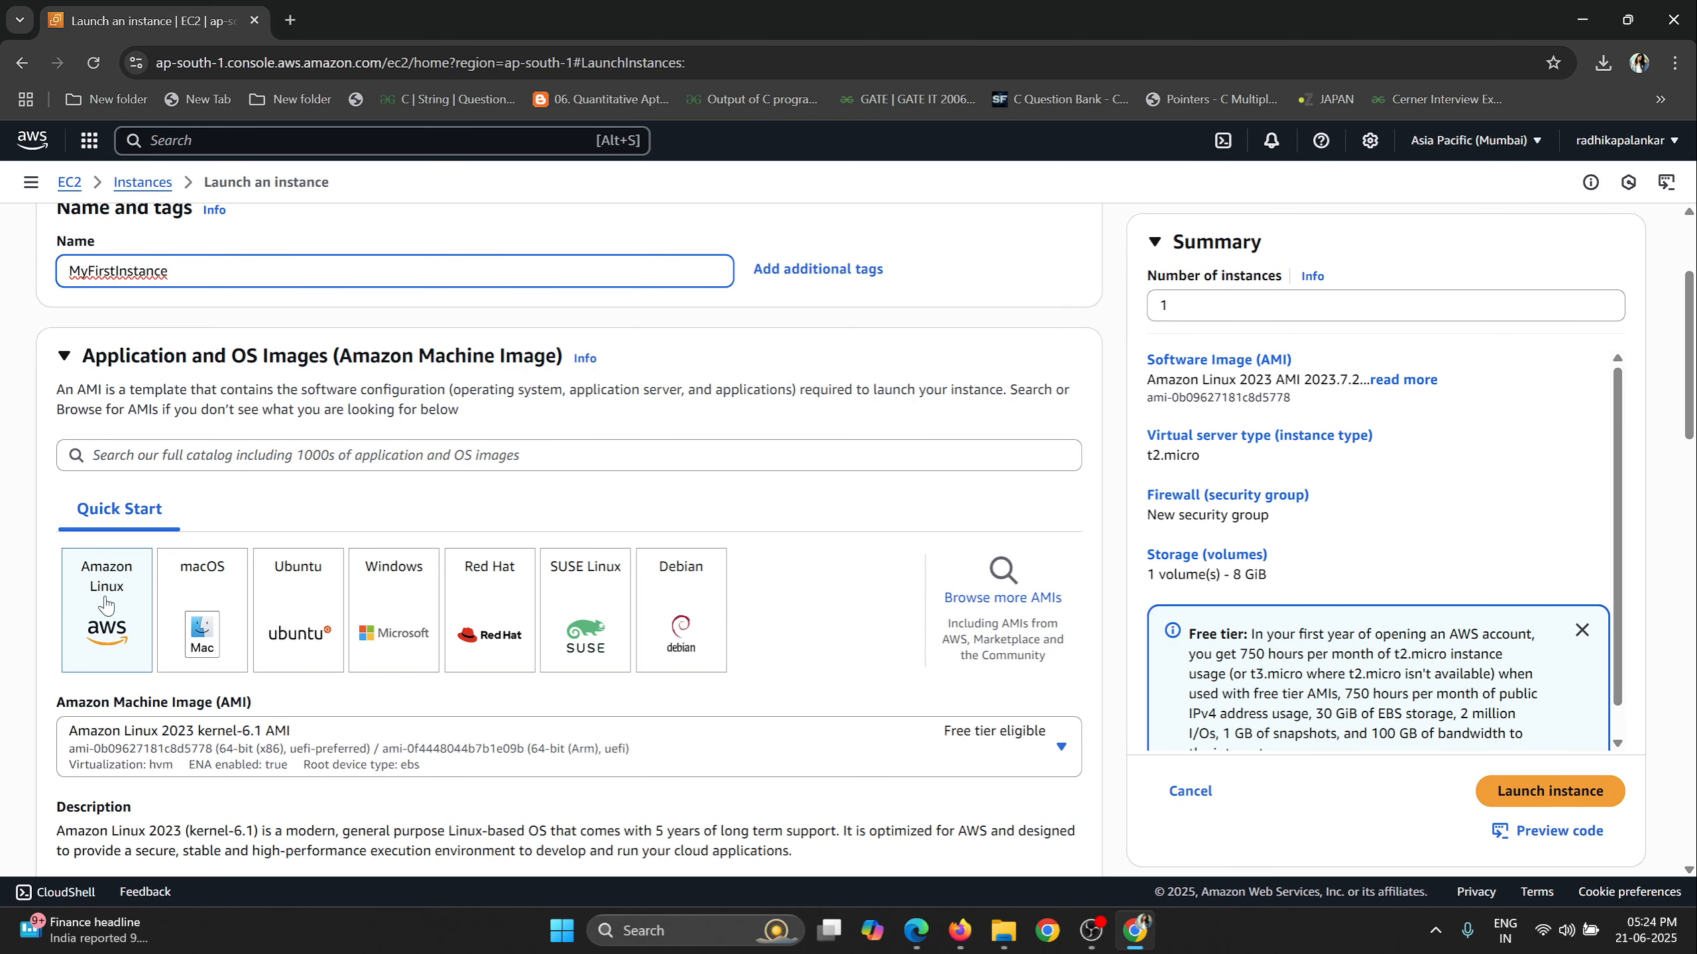
{"action": "scroll", "coordinate": [951, 488], "scroll_direction": "down", "scroll_amount": 6}
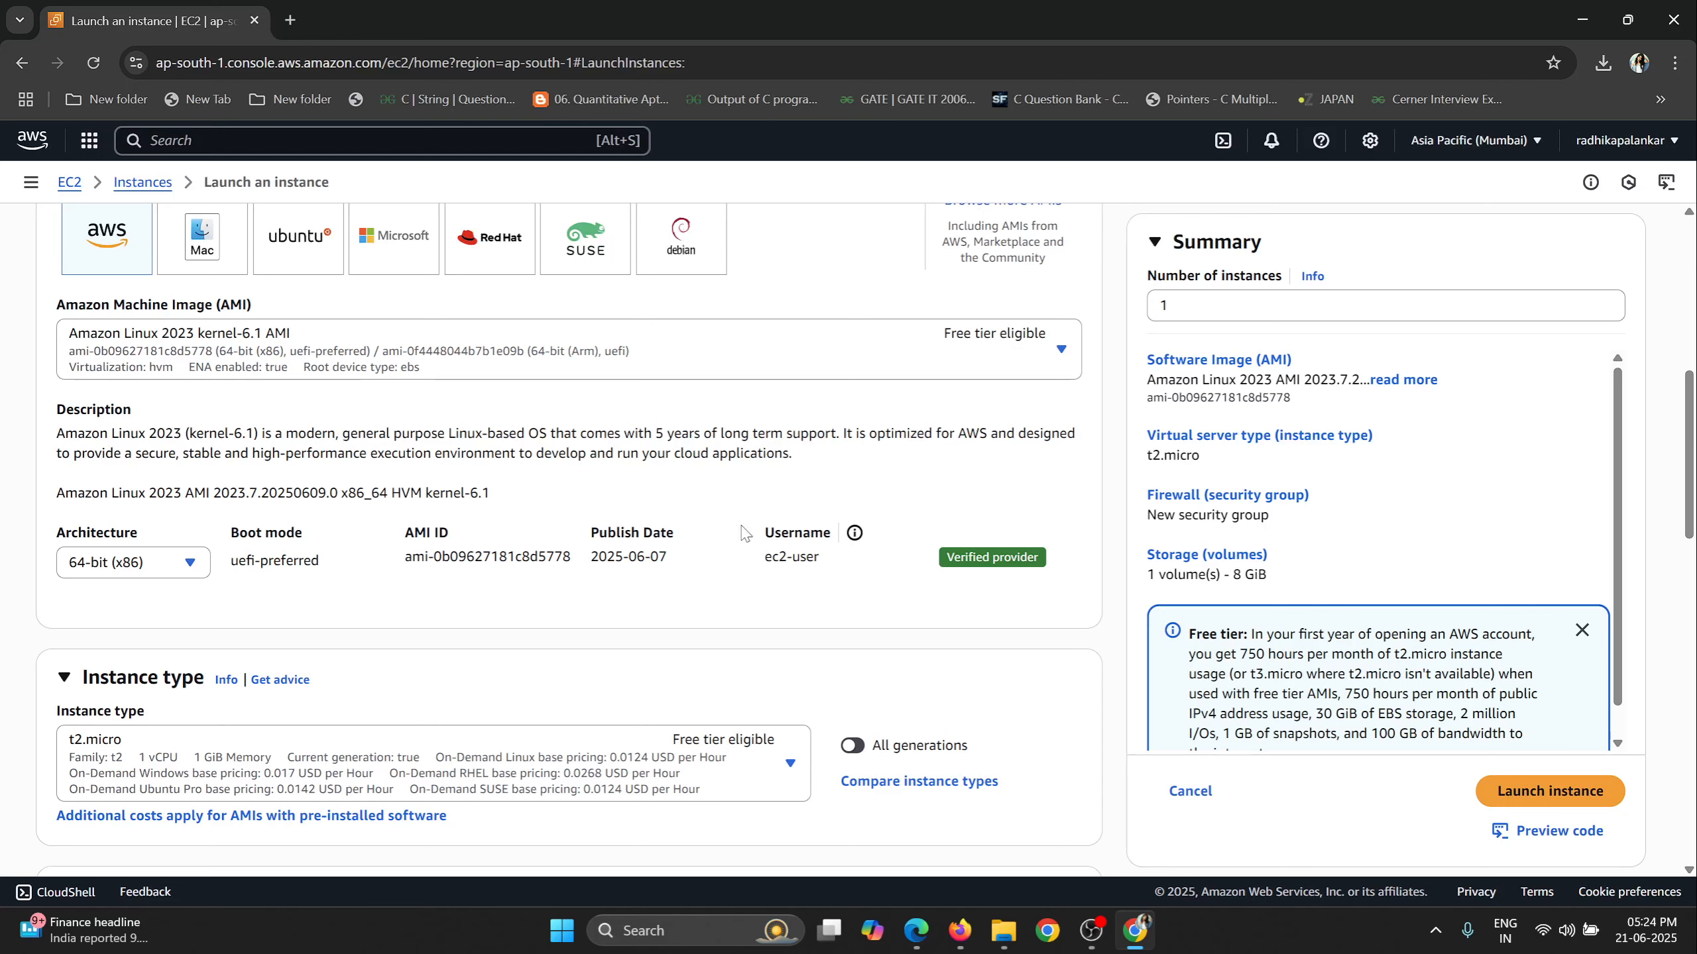
{"action": "left_click_drag", "start_coordinate": [771, 559], "coordinate": [826, 563]}
{"action": "scroll", "coordinate": [129, 390], "scroll_direction": "down", "scroll_amount": 3}
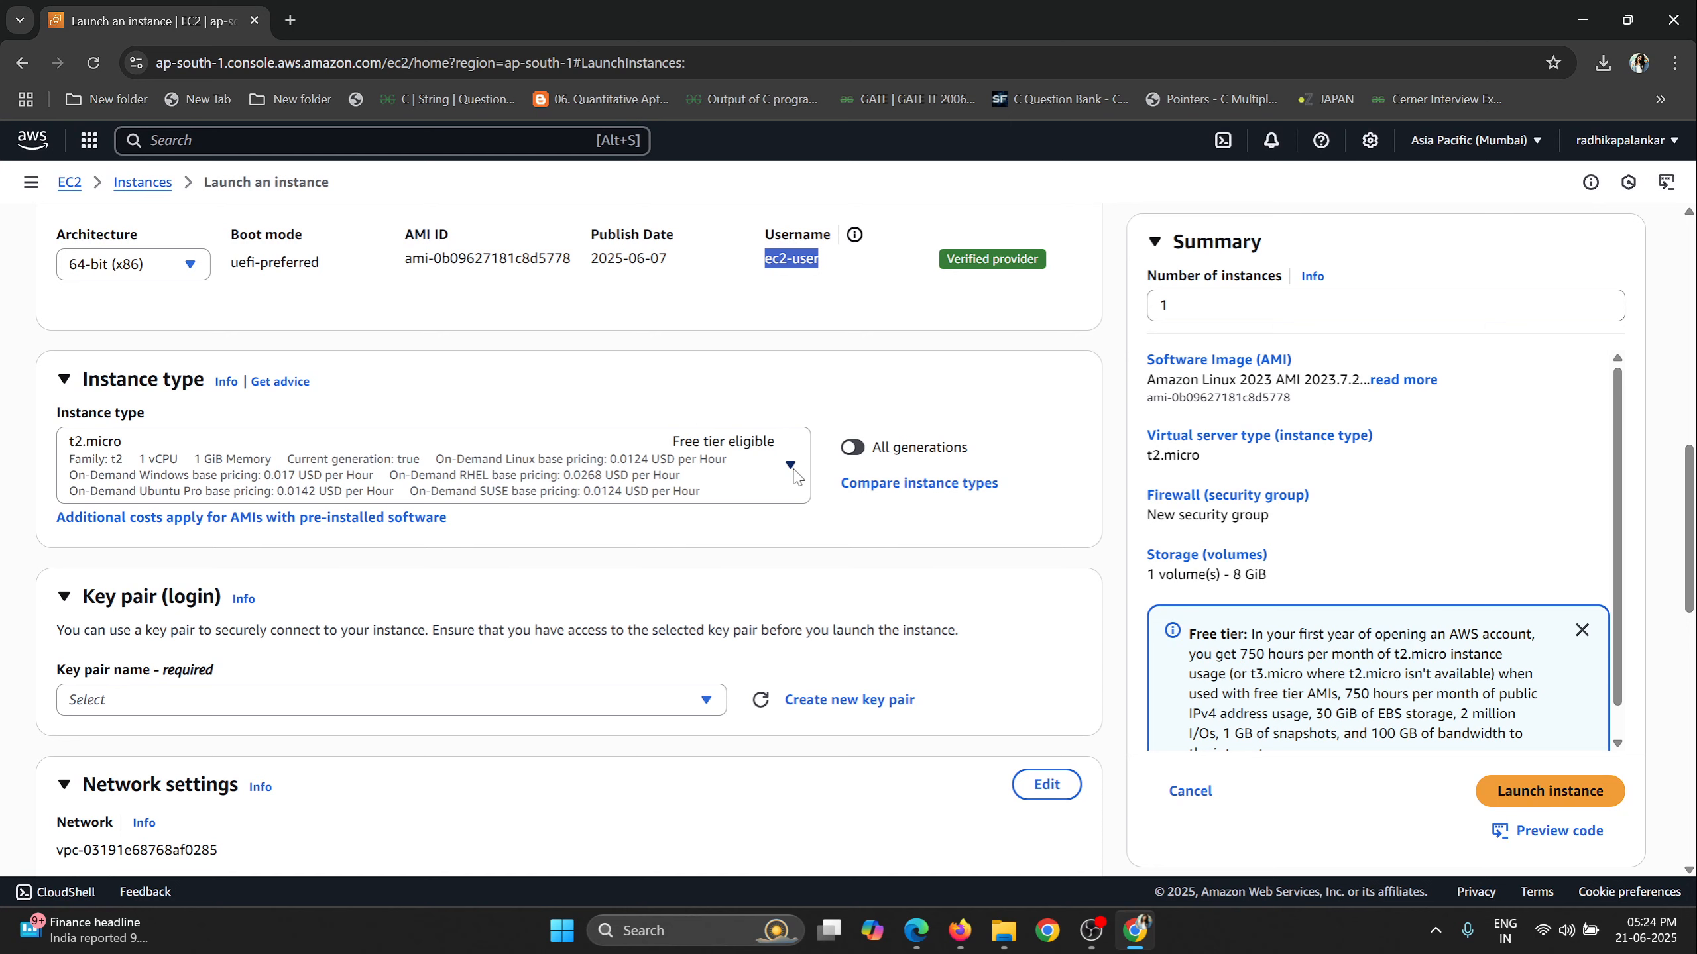
{"action": "left_click", "coordinate": [790, 466]}
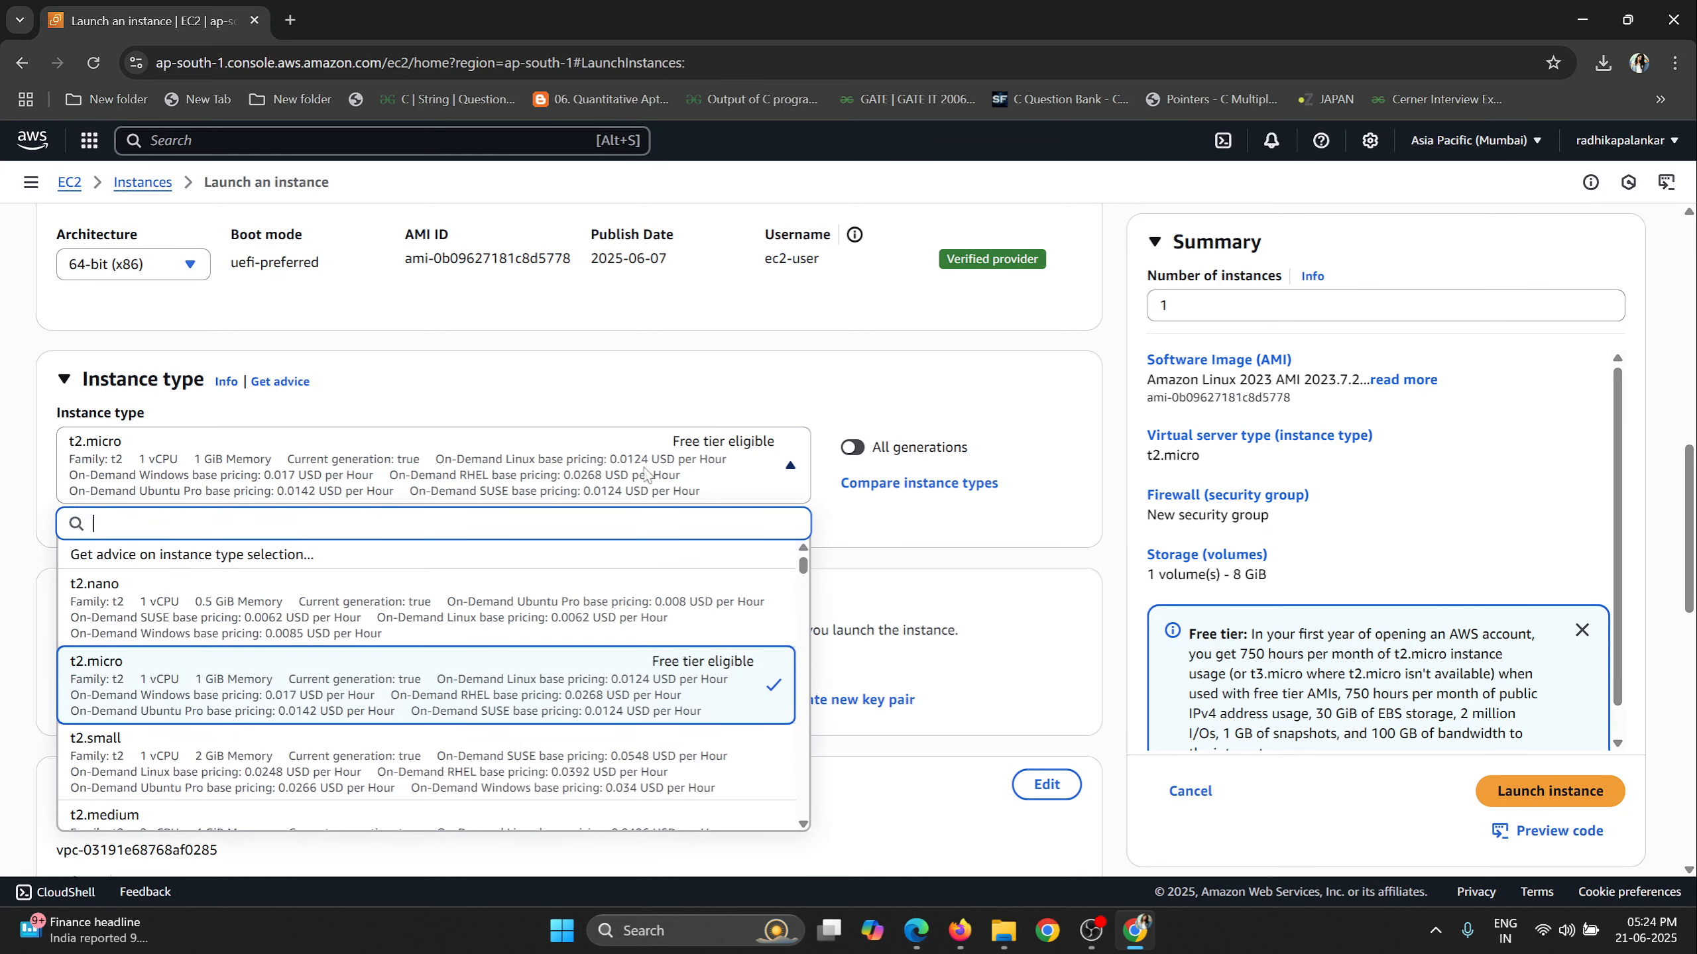
{"action": "scroll", "coordinate": [800, 377], "scroll_direction": "down", "scroll_amount": 2}
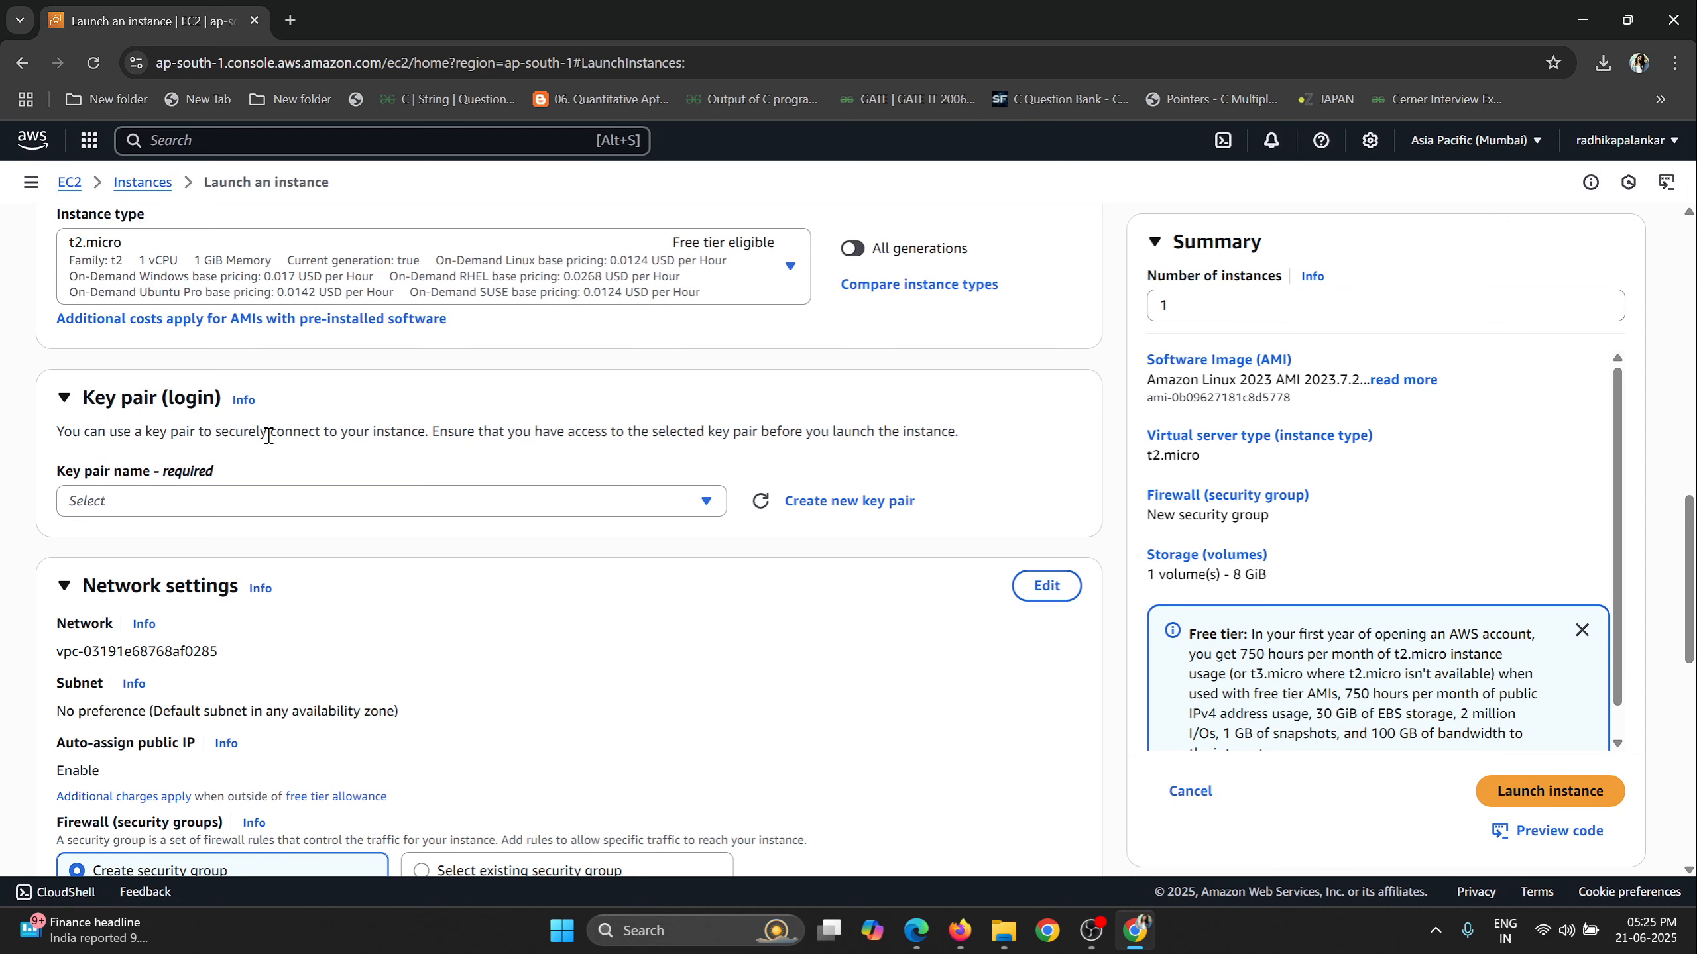
Create an RSA login key pair named firstInstanceppk with the private key in .ppk format.
{"action": "scroll", "coordinate": [320, 462], "scroll_direction": "up", "scroll_amount": 2}
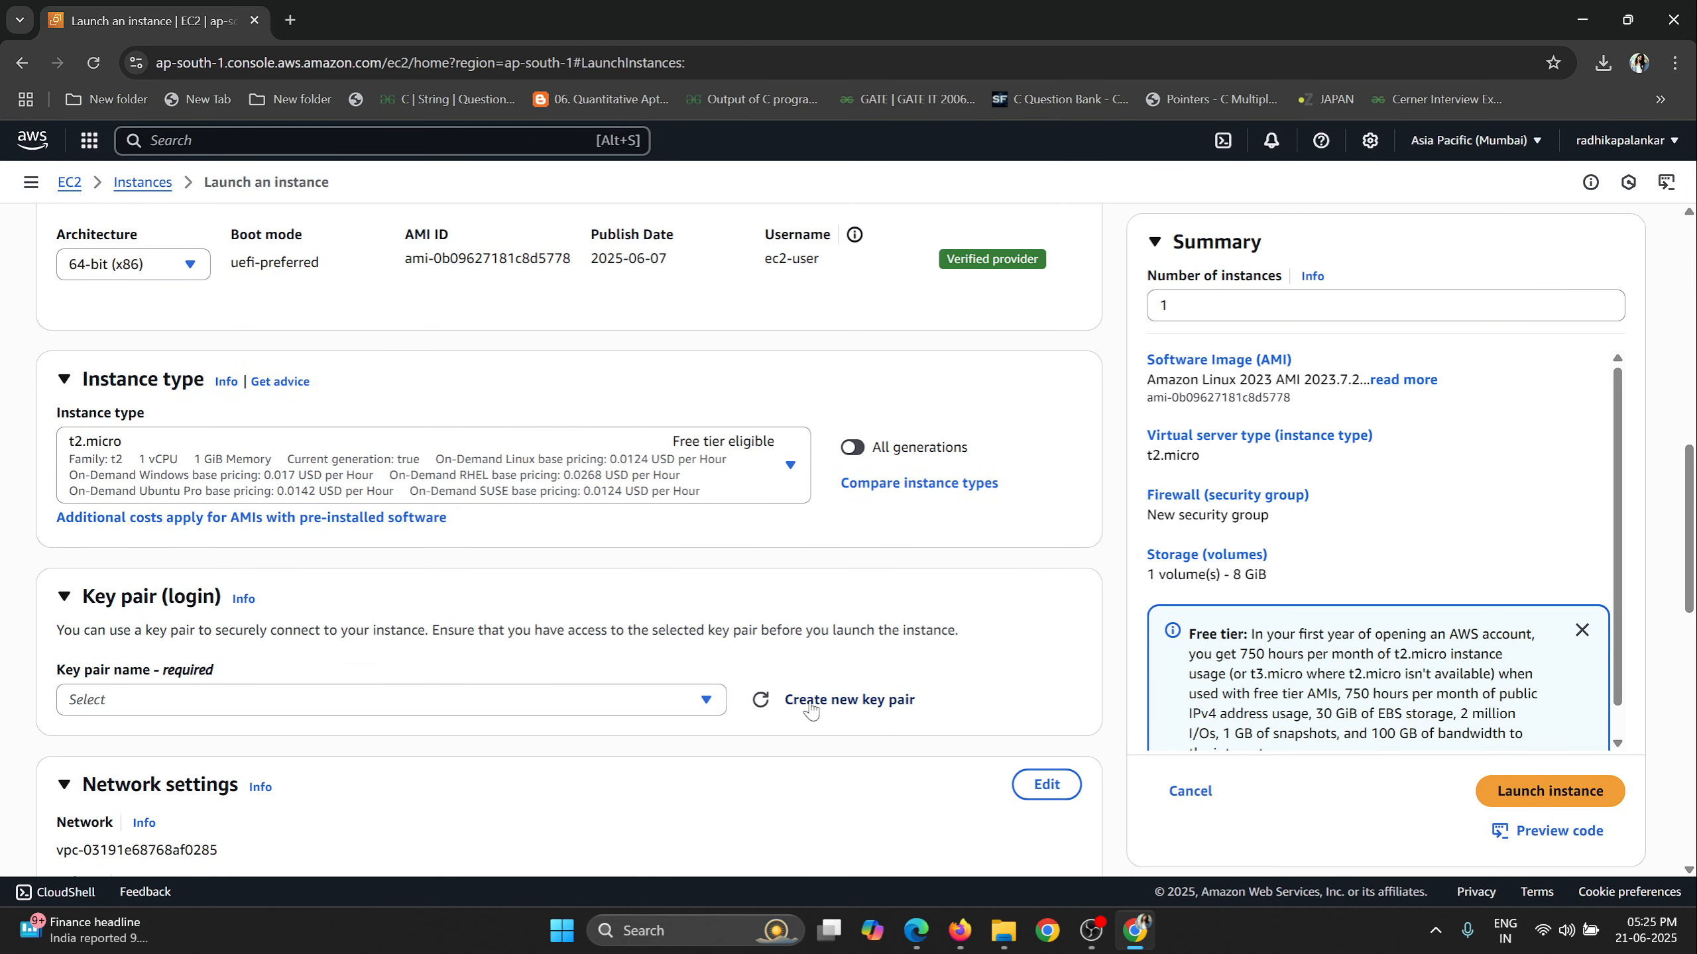
{"action": "left_click", "coordinate": [856, 702]}
{"action": "type", "text": "fir"}
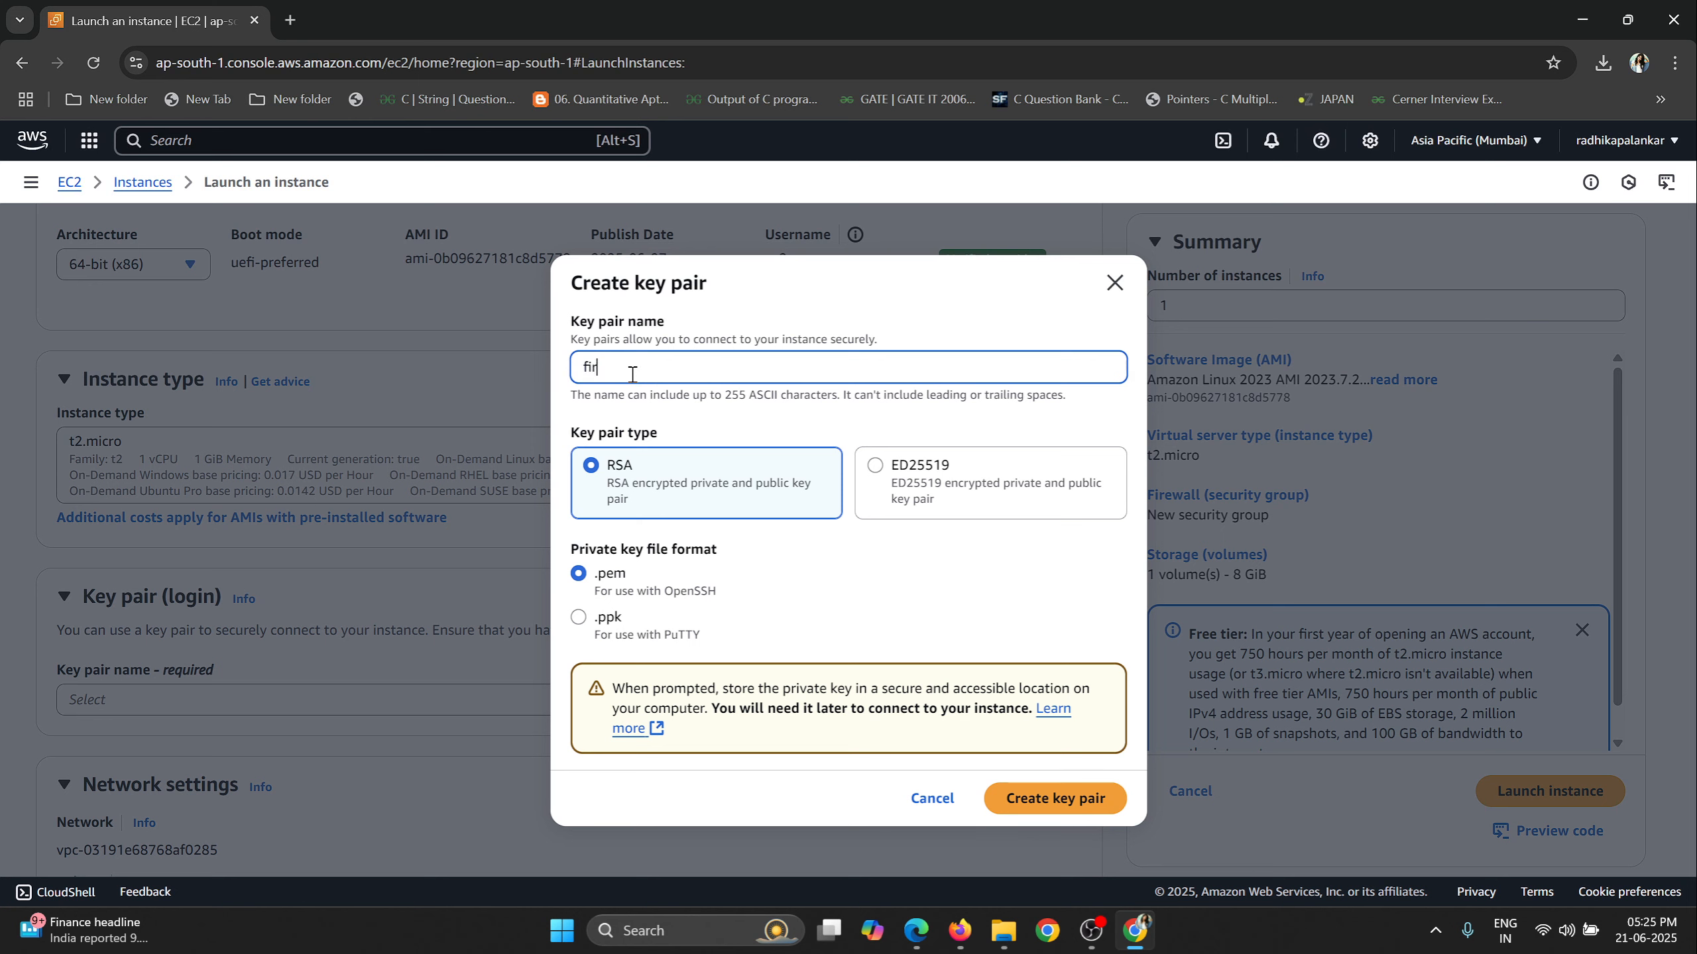
{"action": "type", "text": "stInstanceppk"}
{"action": "left_click", "coordinate": [578, 618]}
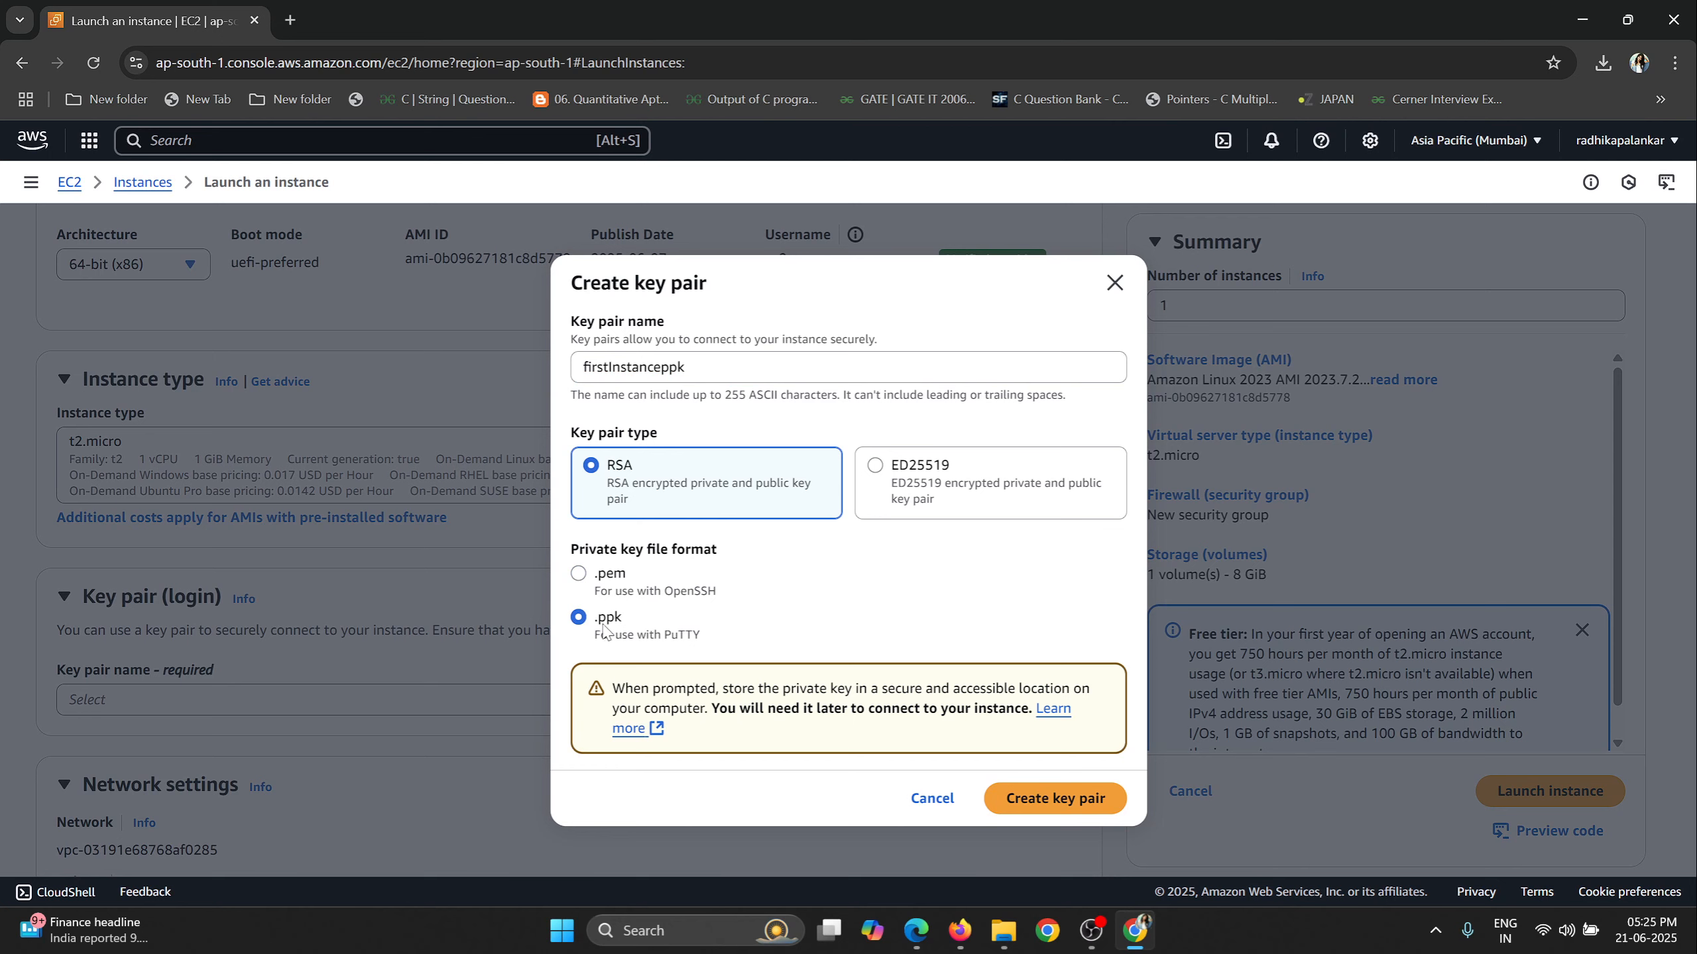
{"action": "left_click", "coordinate": [1055, 799]}
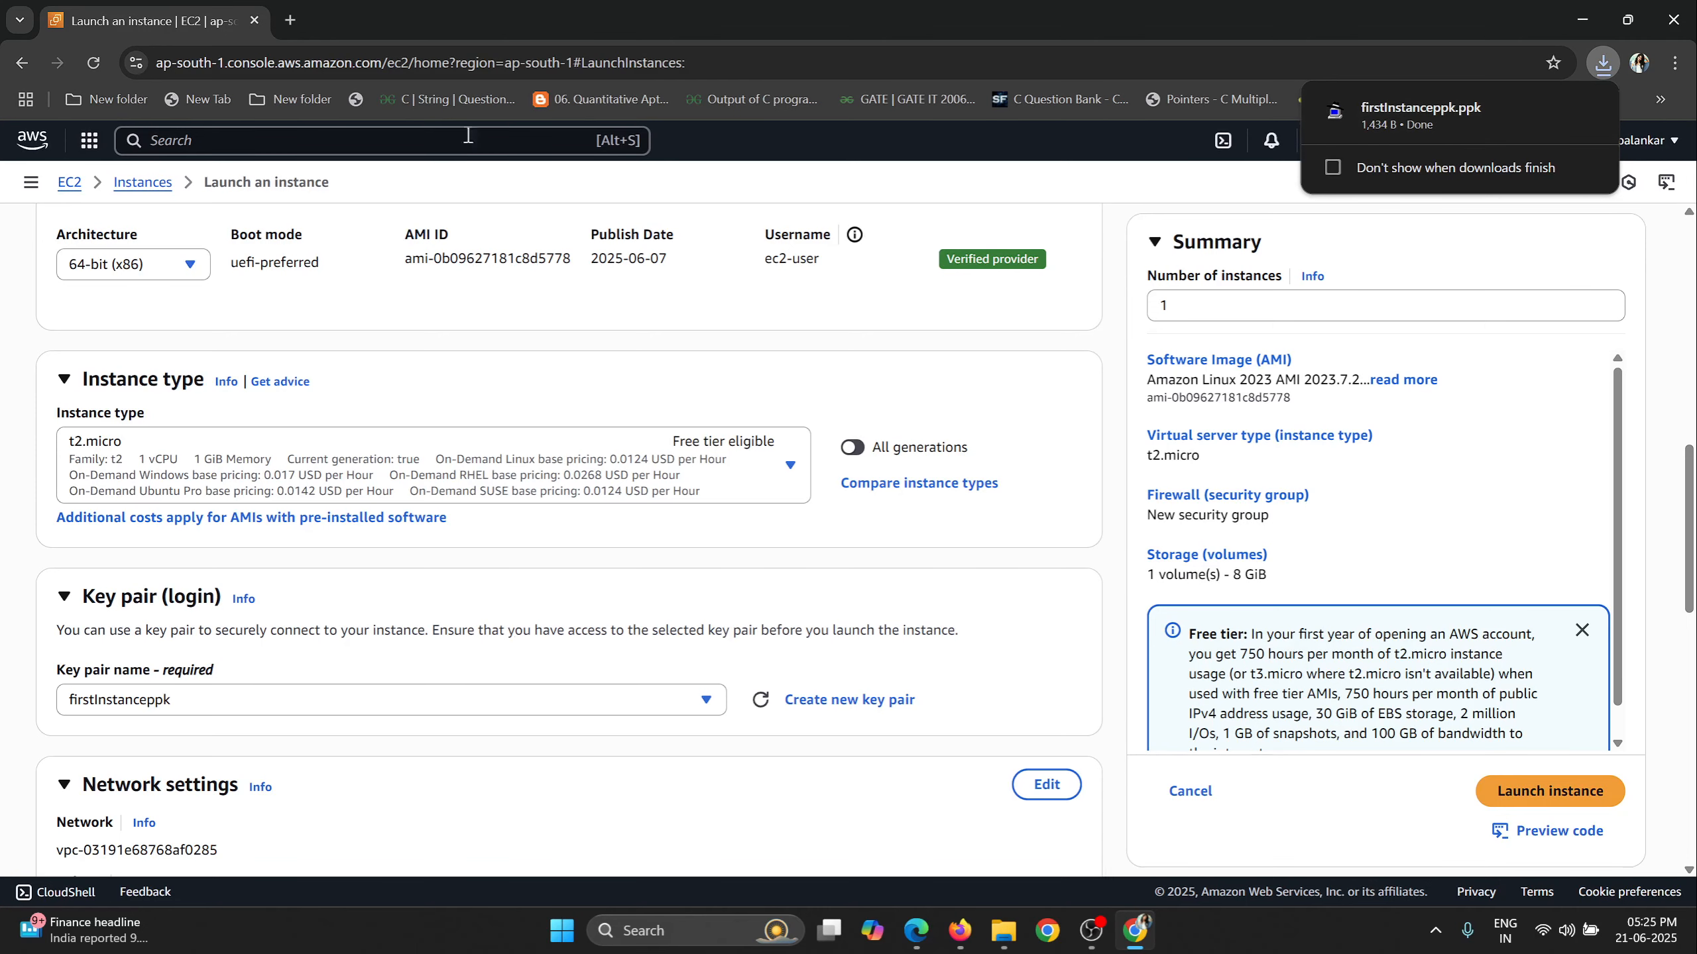
{"action": "scroll", "coordinate": [478, 515], "scroll_direction": "down", "scroll_amount": 5}
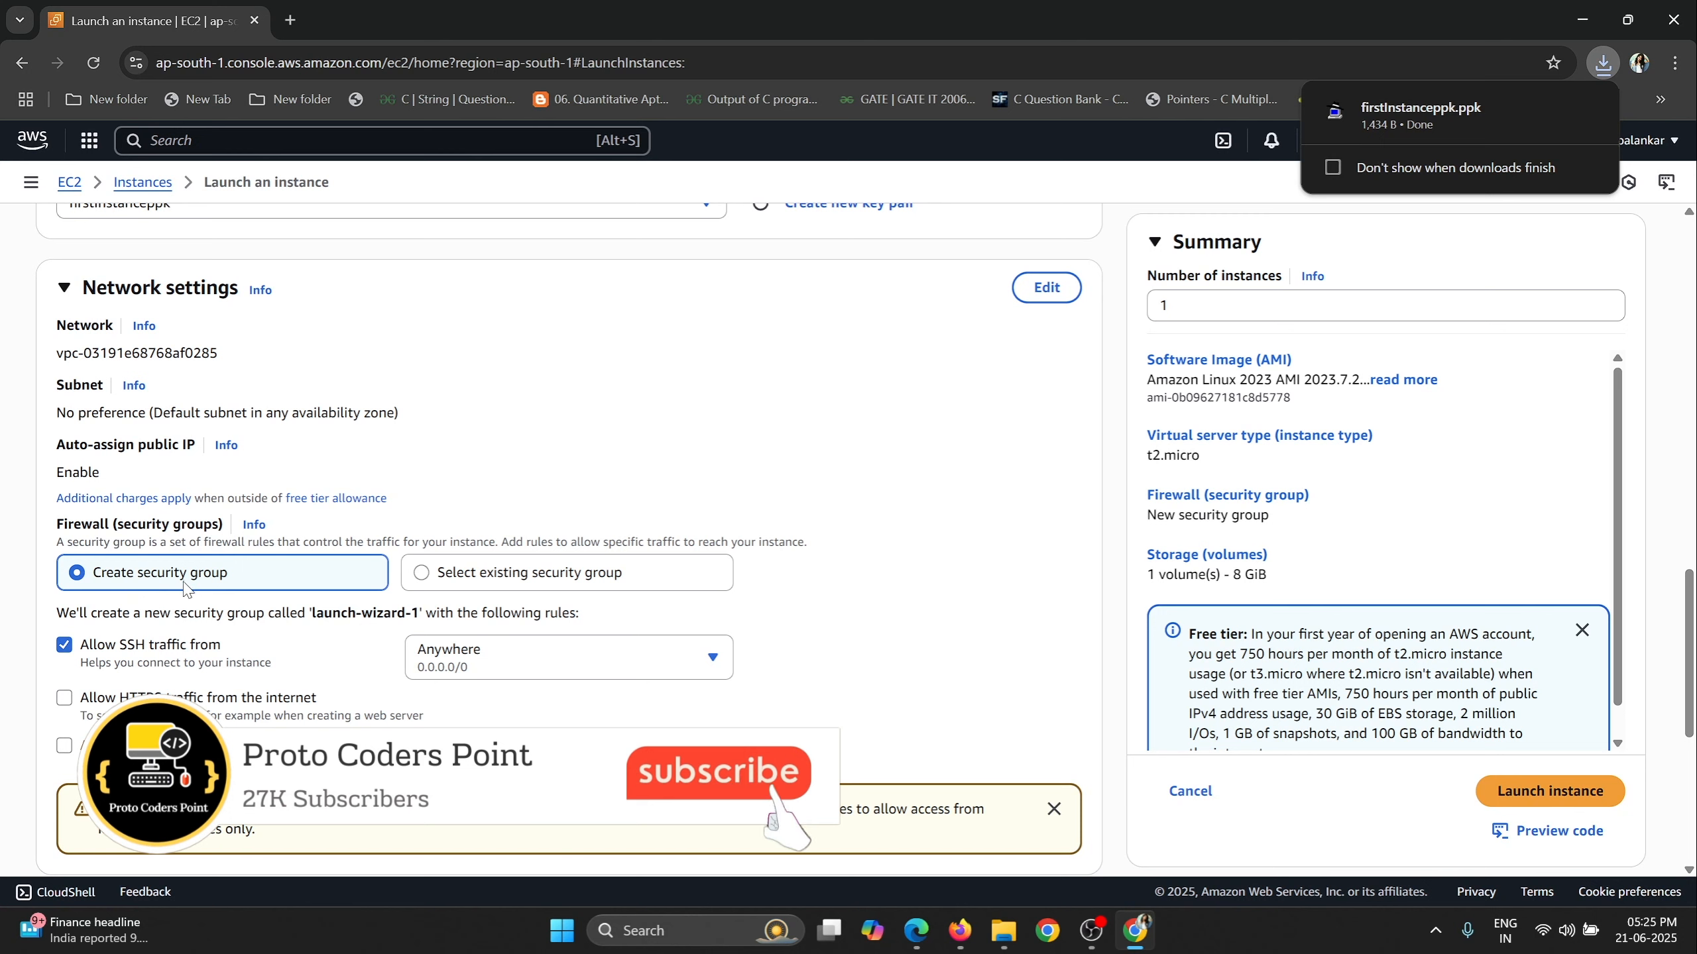
{"action": "left_click", "coordinate": [548, 585]}
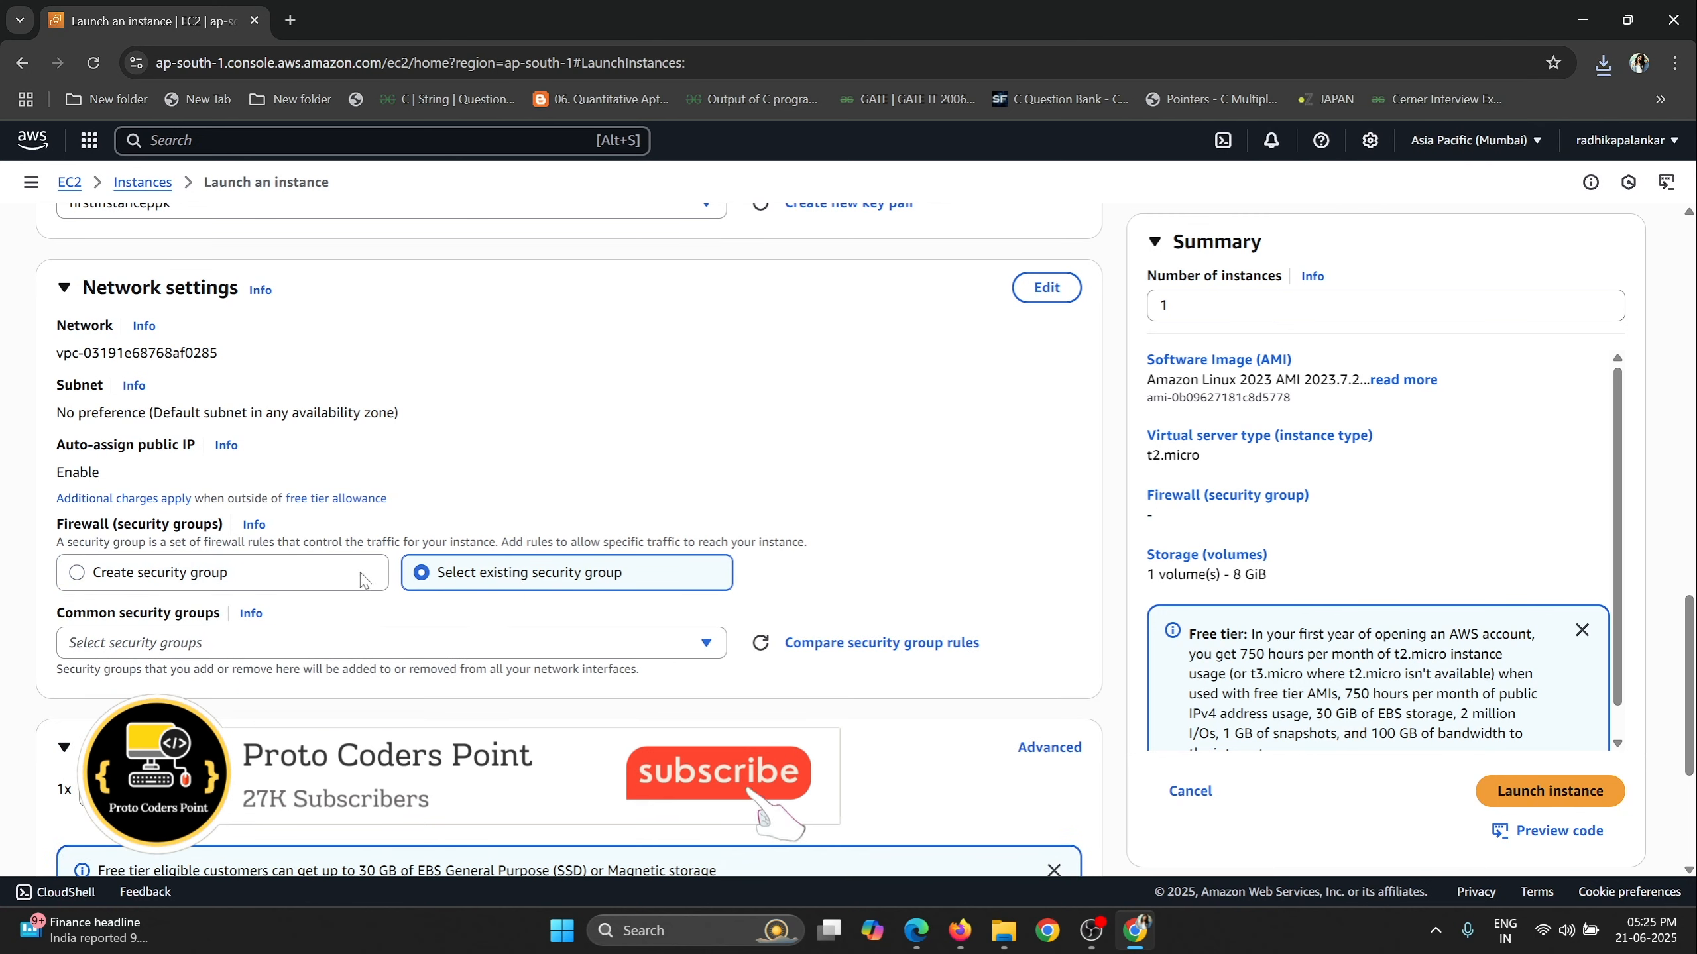
{"action": "left_click", "coordinate": [706, 643]}
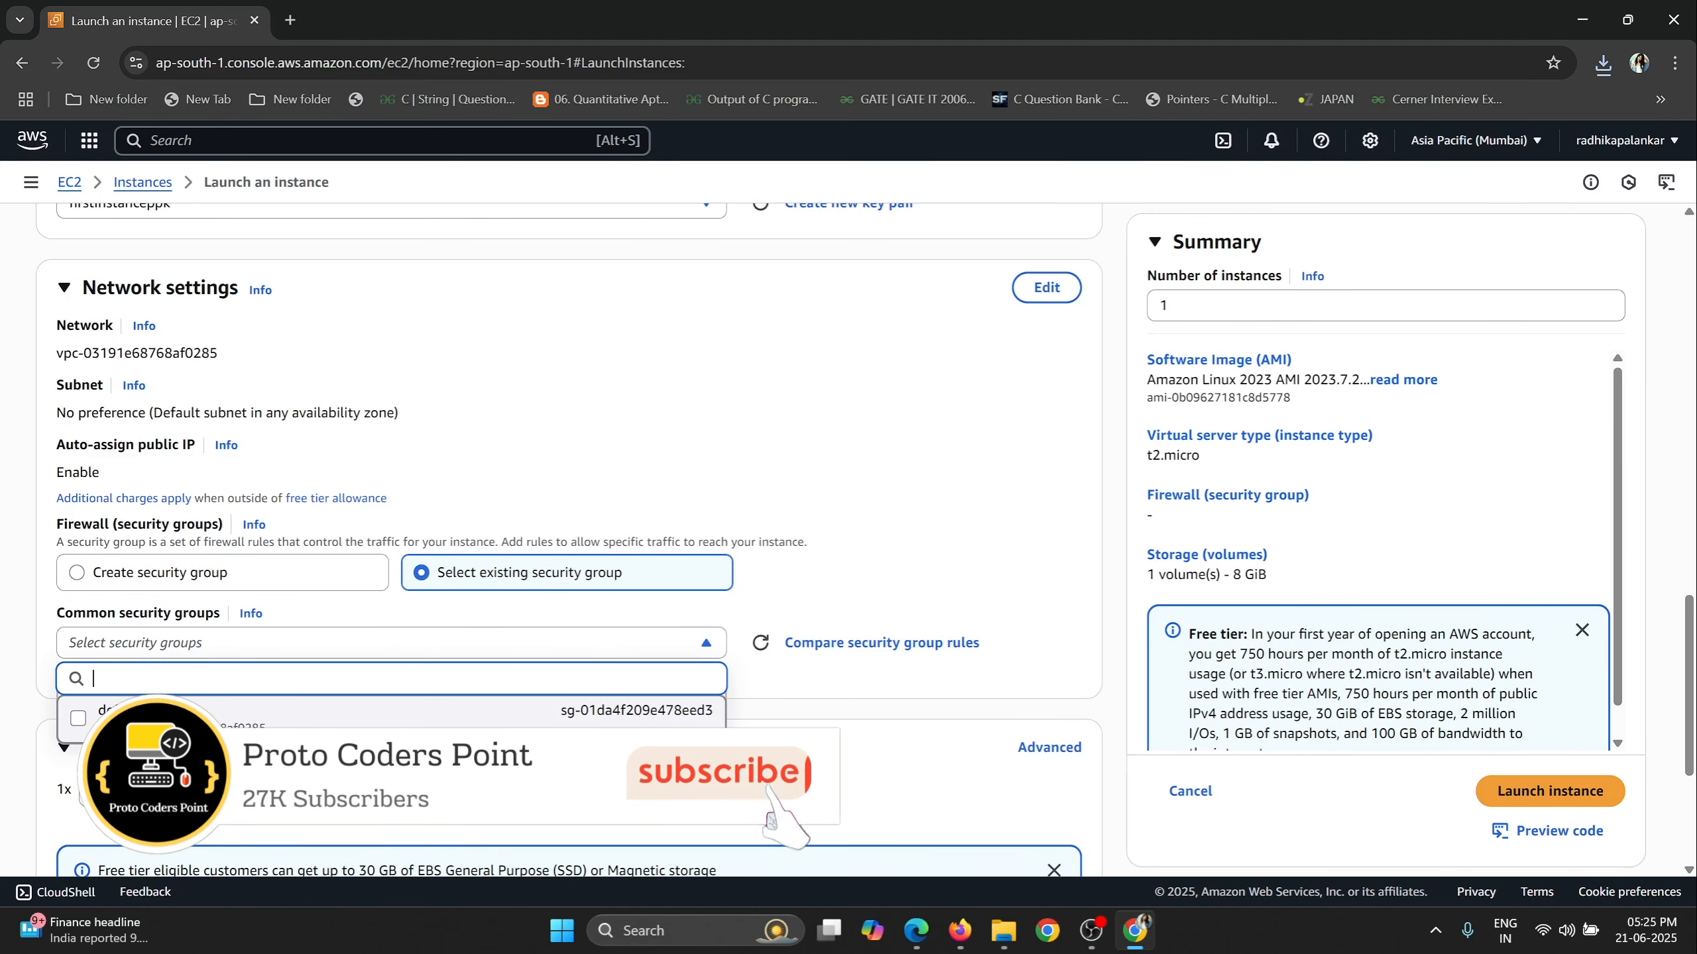
{"action": "left_click", "coordinate": [89, 571]}
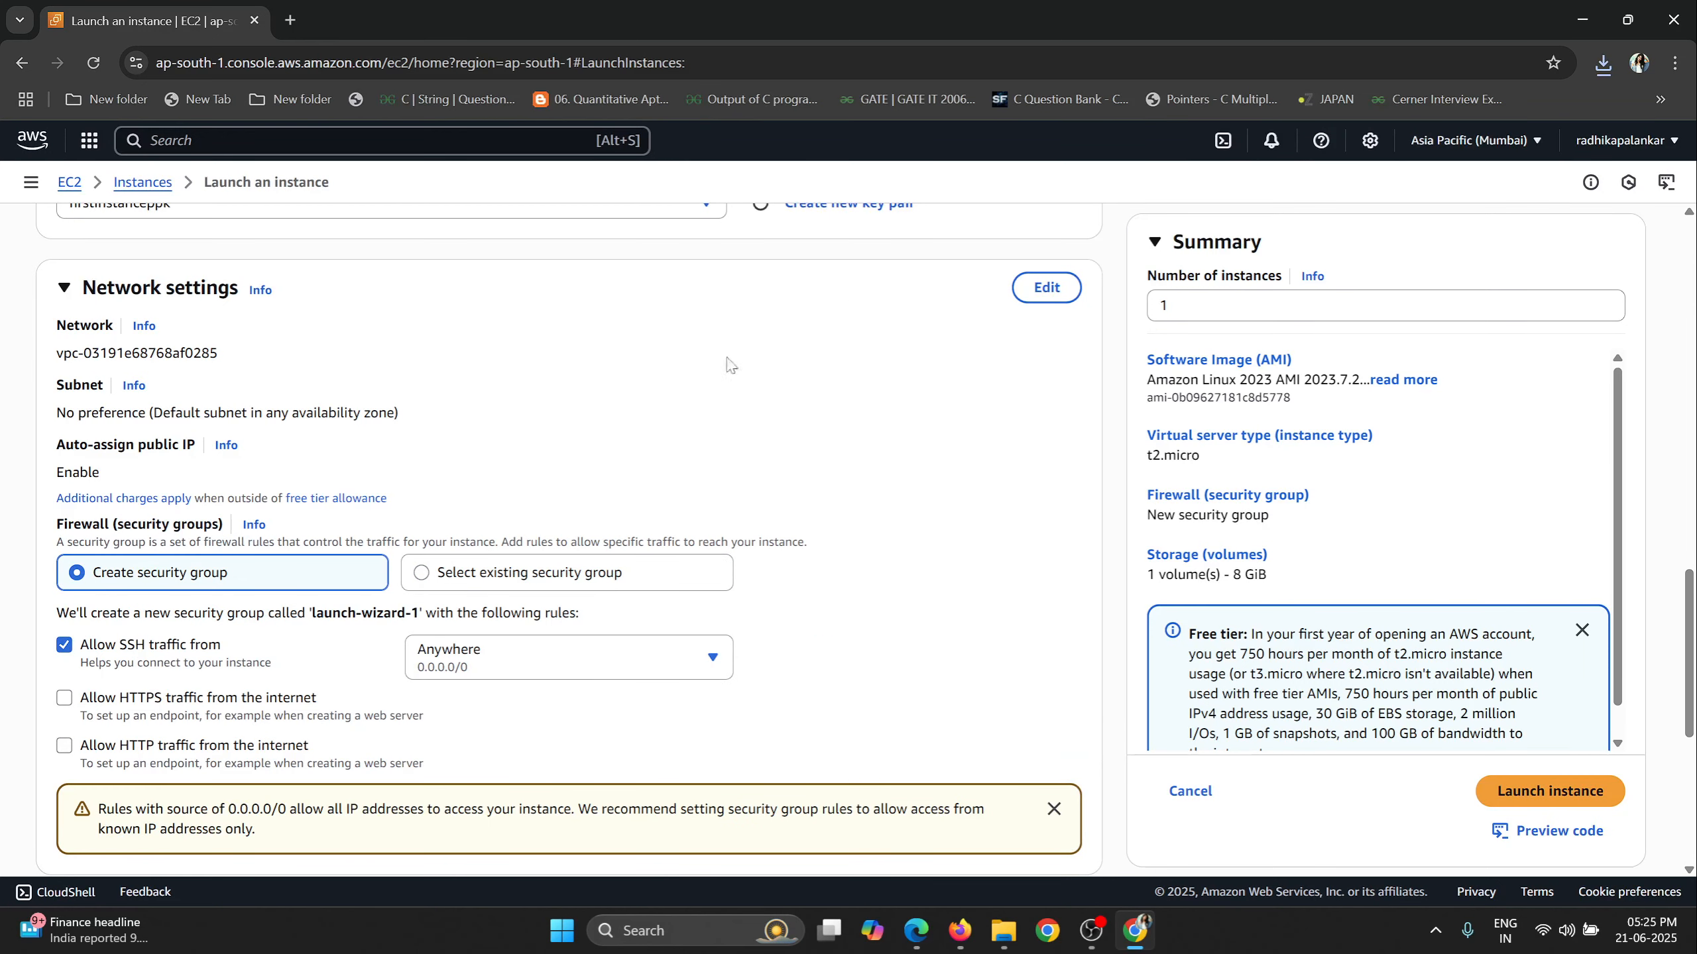
Set the new security group's SSH traffic source to Anywhere (0.0.0.0/0).
{"action": "scroll", "coordinate": [479, 504], "scroll_direction": "down", "scroll_amount": 2}
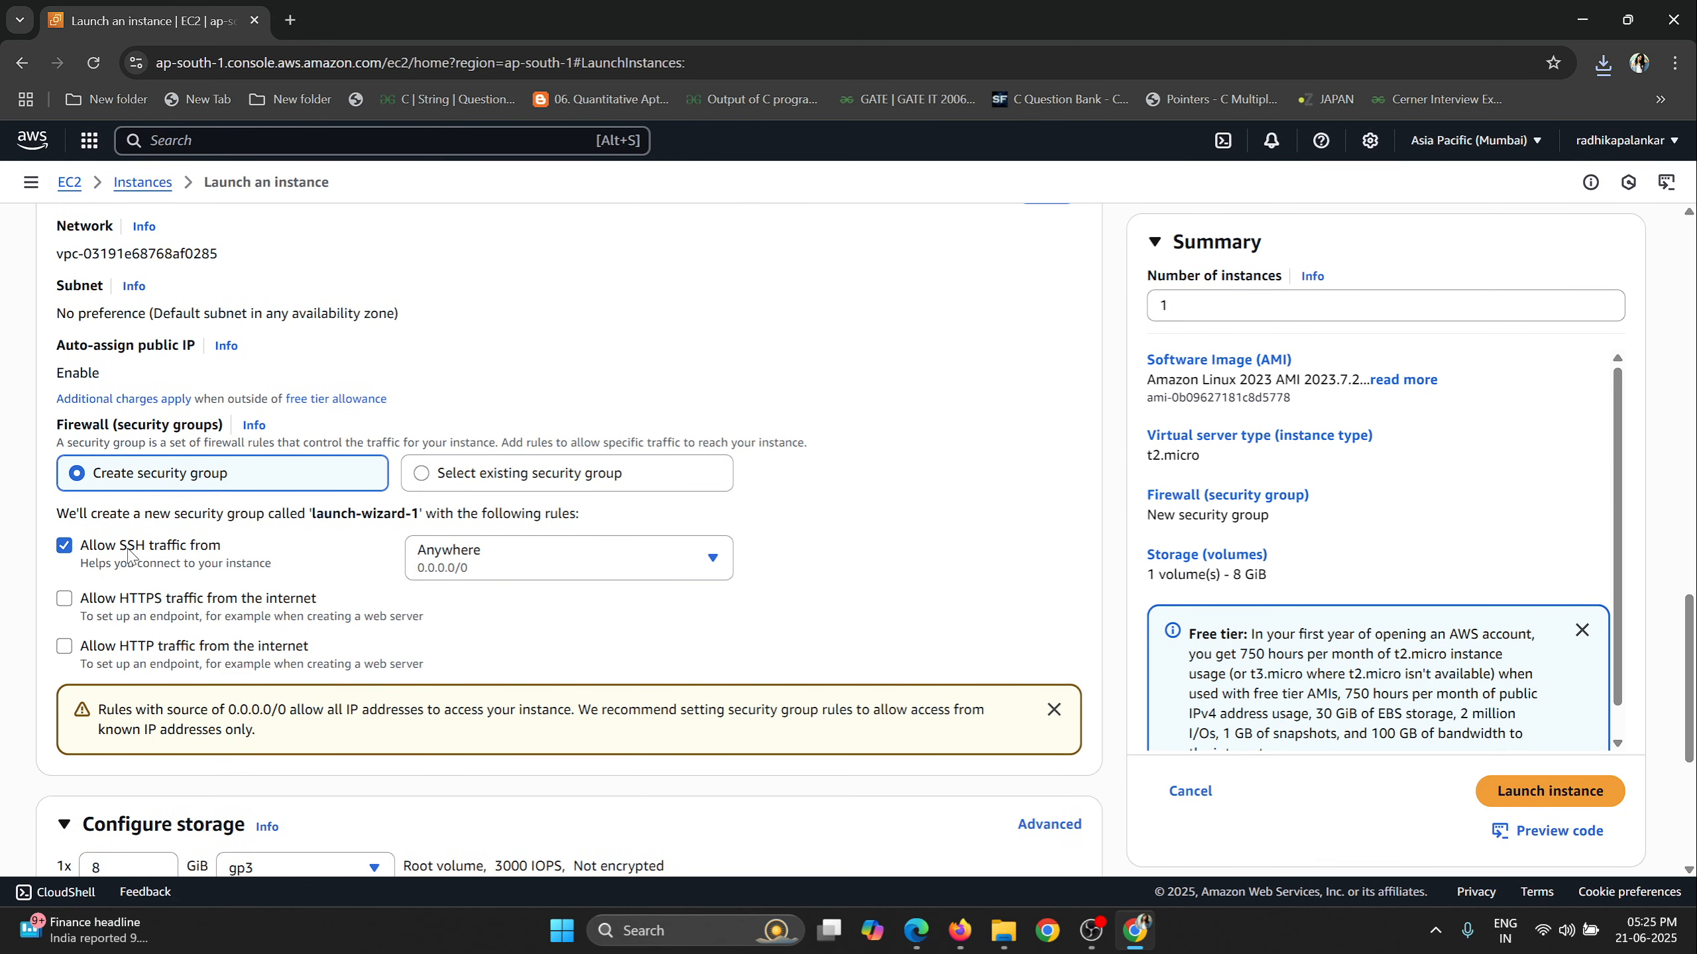
{"action": "left_click", "coordinate": [422, 560]}
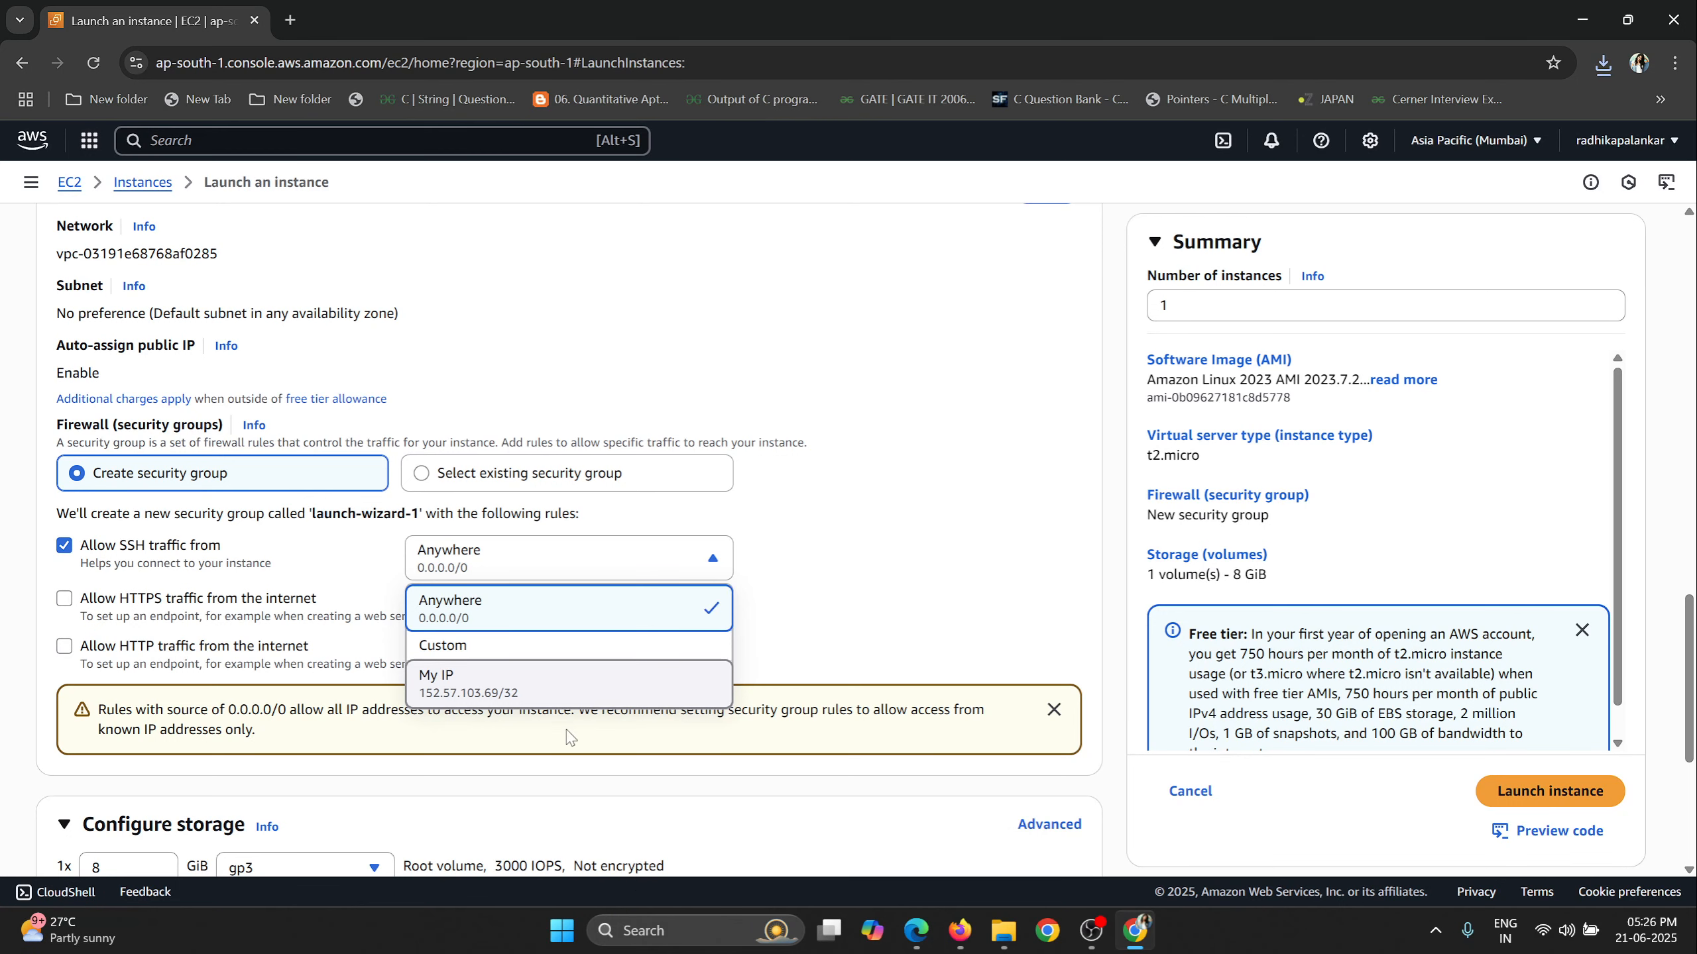
{"action": "left_click", "coordinate": [472, 623]}
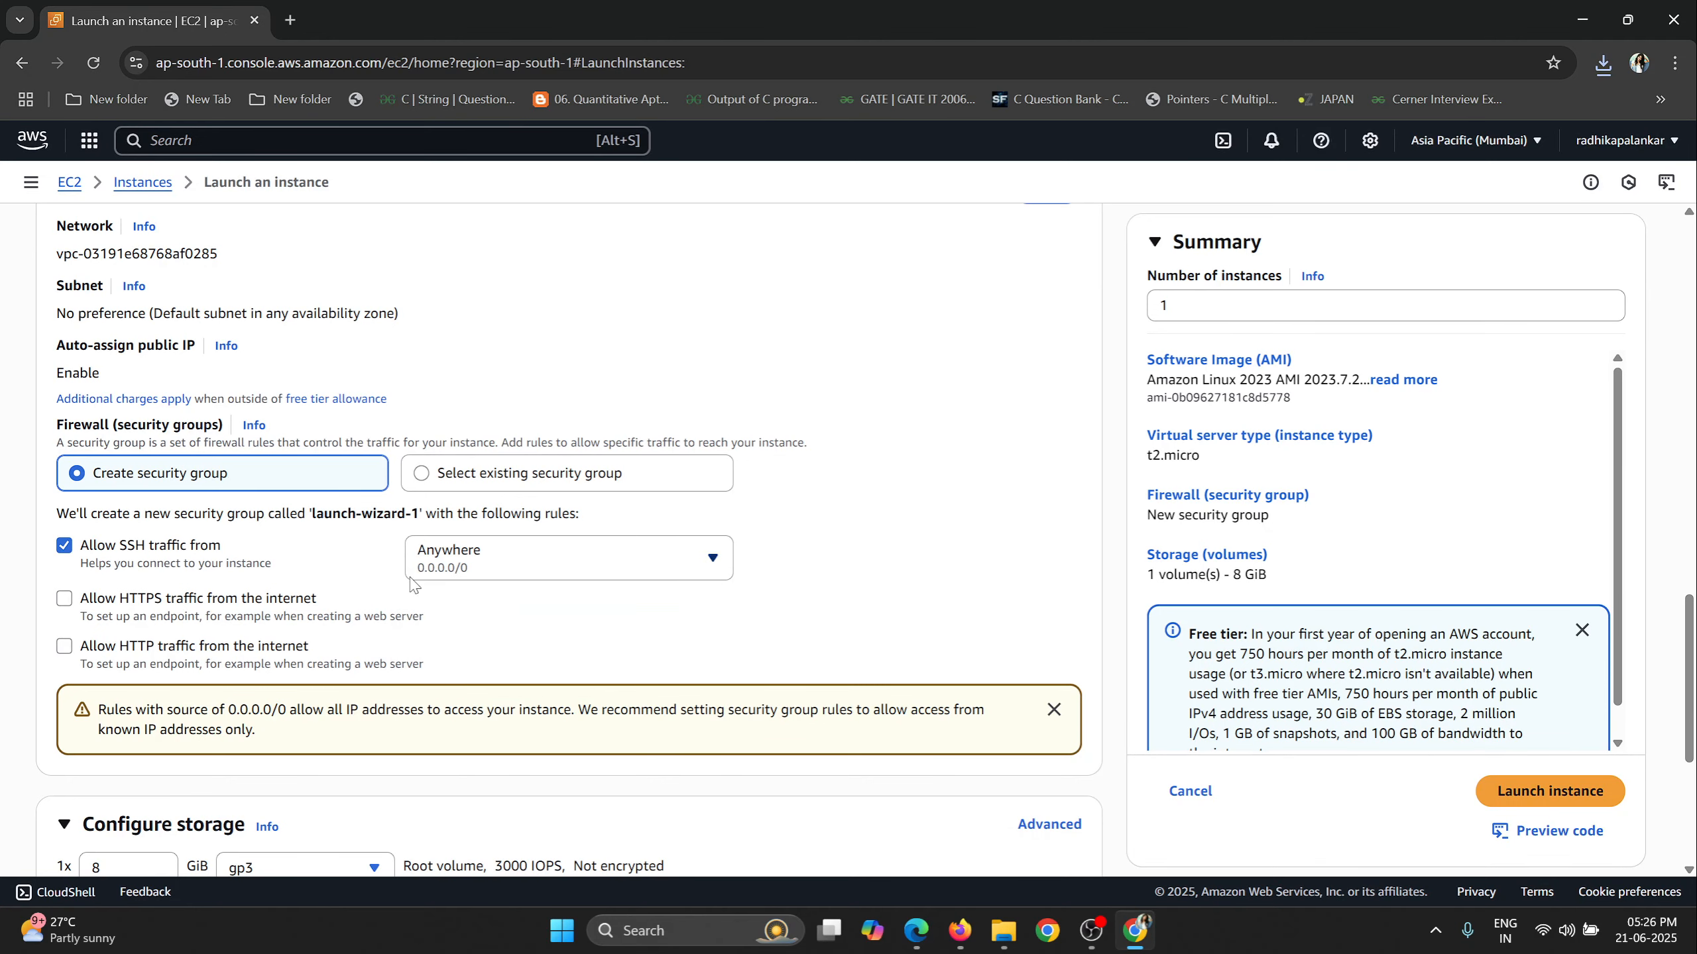
Expand the advanced details and paste a bash user data script that updates packages and installs, starts and enables nginx.
{"action": "scroll", "coordinate": [933, 448], "scroll_direction": "down", "scroll_amount": 4}
{"action": "scroll", "coordinate": [601, 501], "scroll_direction": "up", "scroll_amount": 3}
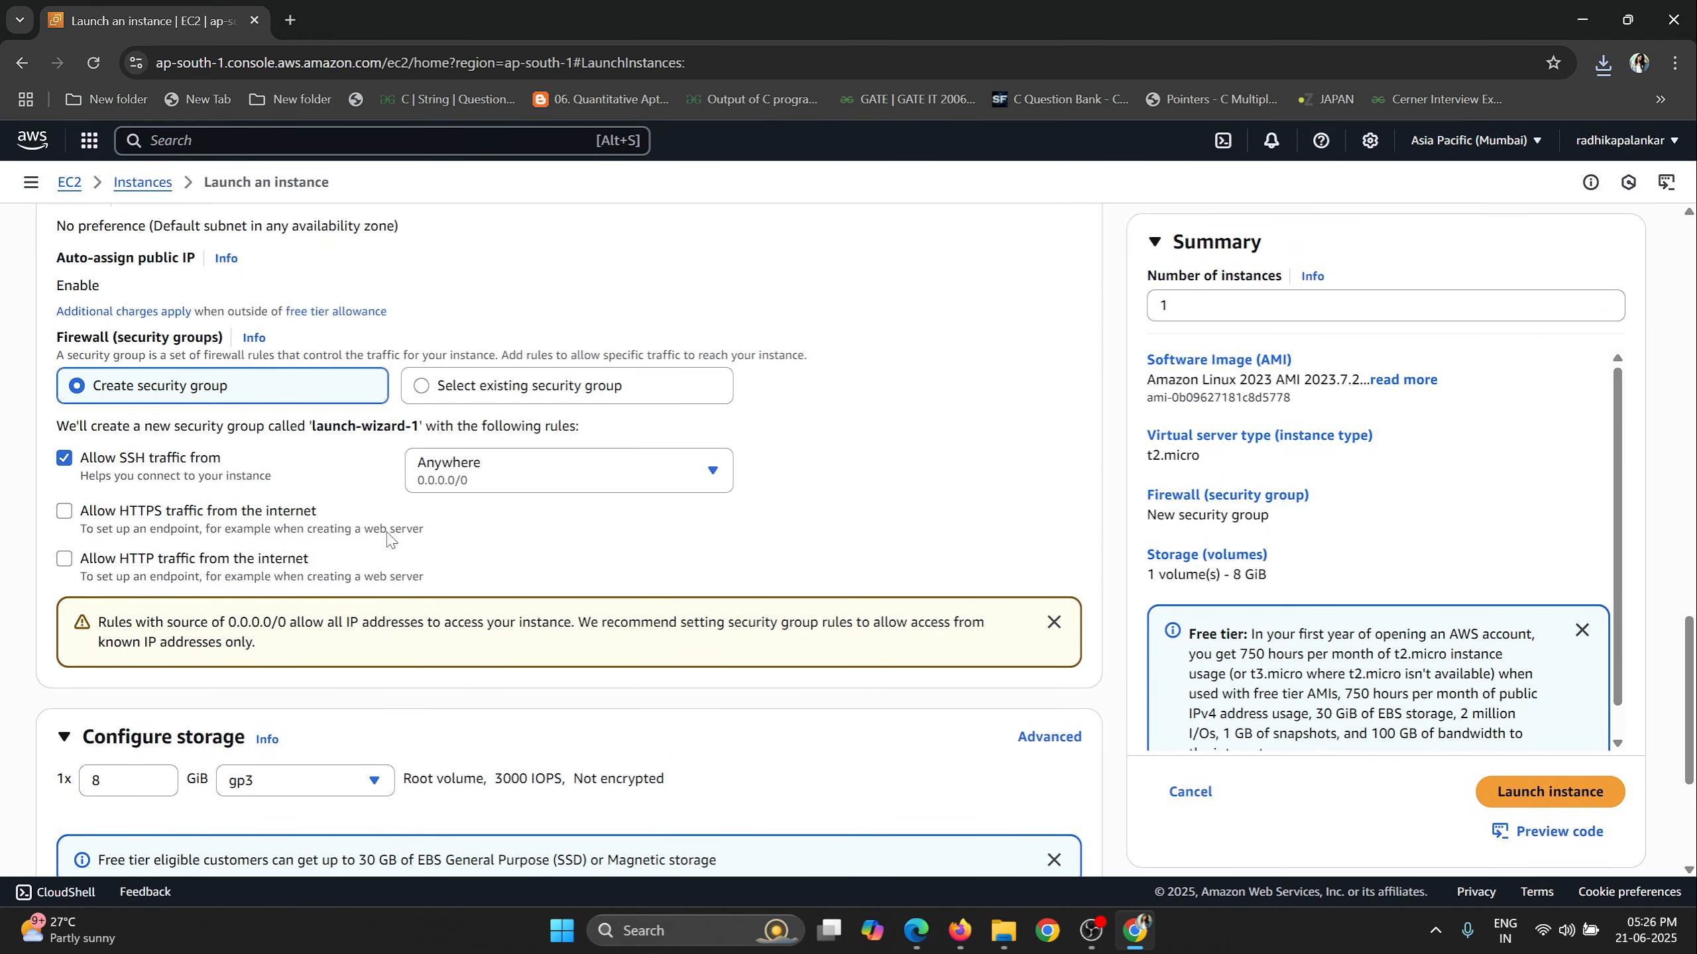
{"action": "scroll", "coordinate": [389, 546], "scroll_direction": "down", "scroll_amount": 2}
{"action": "left_click", "coordinate": [161, 813]}
{"action": "scroll", "coordinate": [773, 481], "scroll_direction": "down", "scroll_amount": 5}
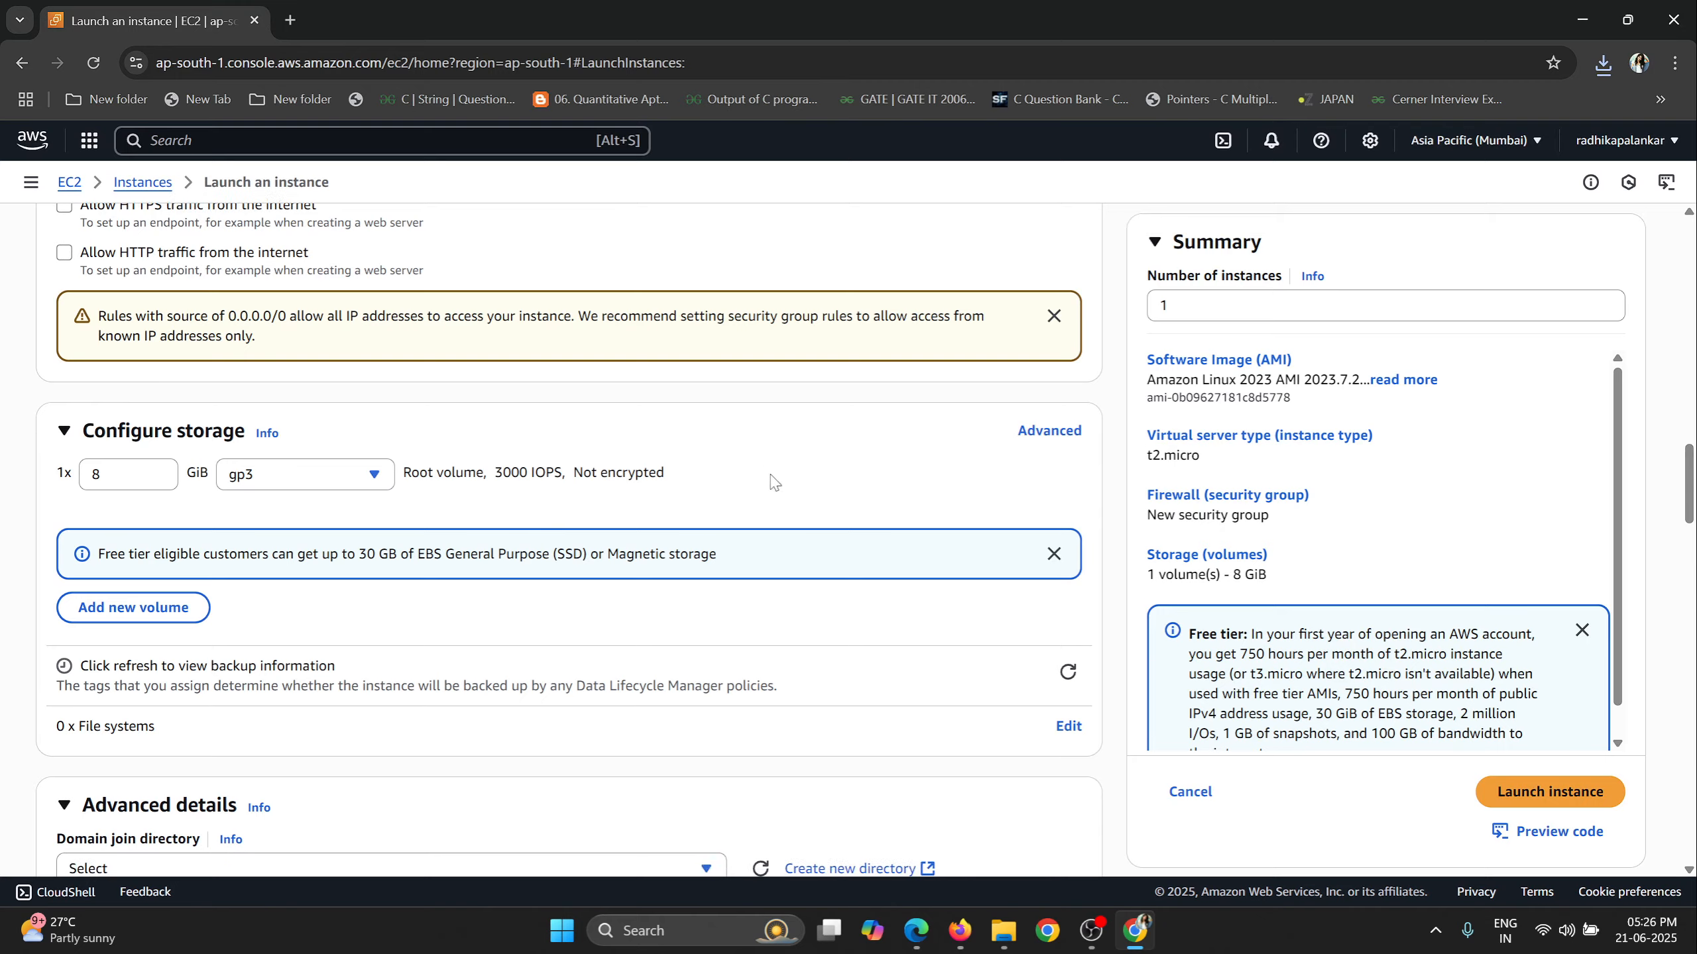
{"action": "scroll", "coordinate": [771, 480], "scroll_direction": "down", "scroll_amount": 18}
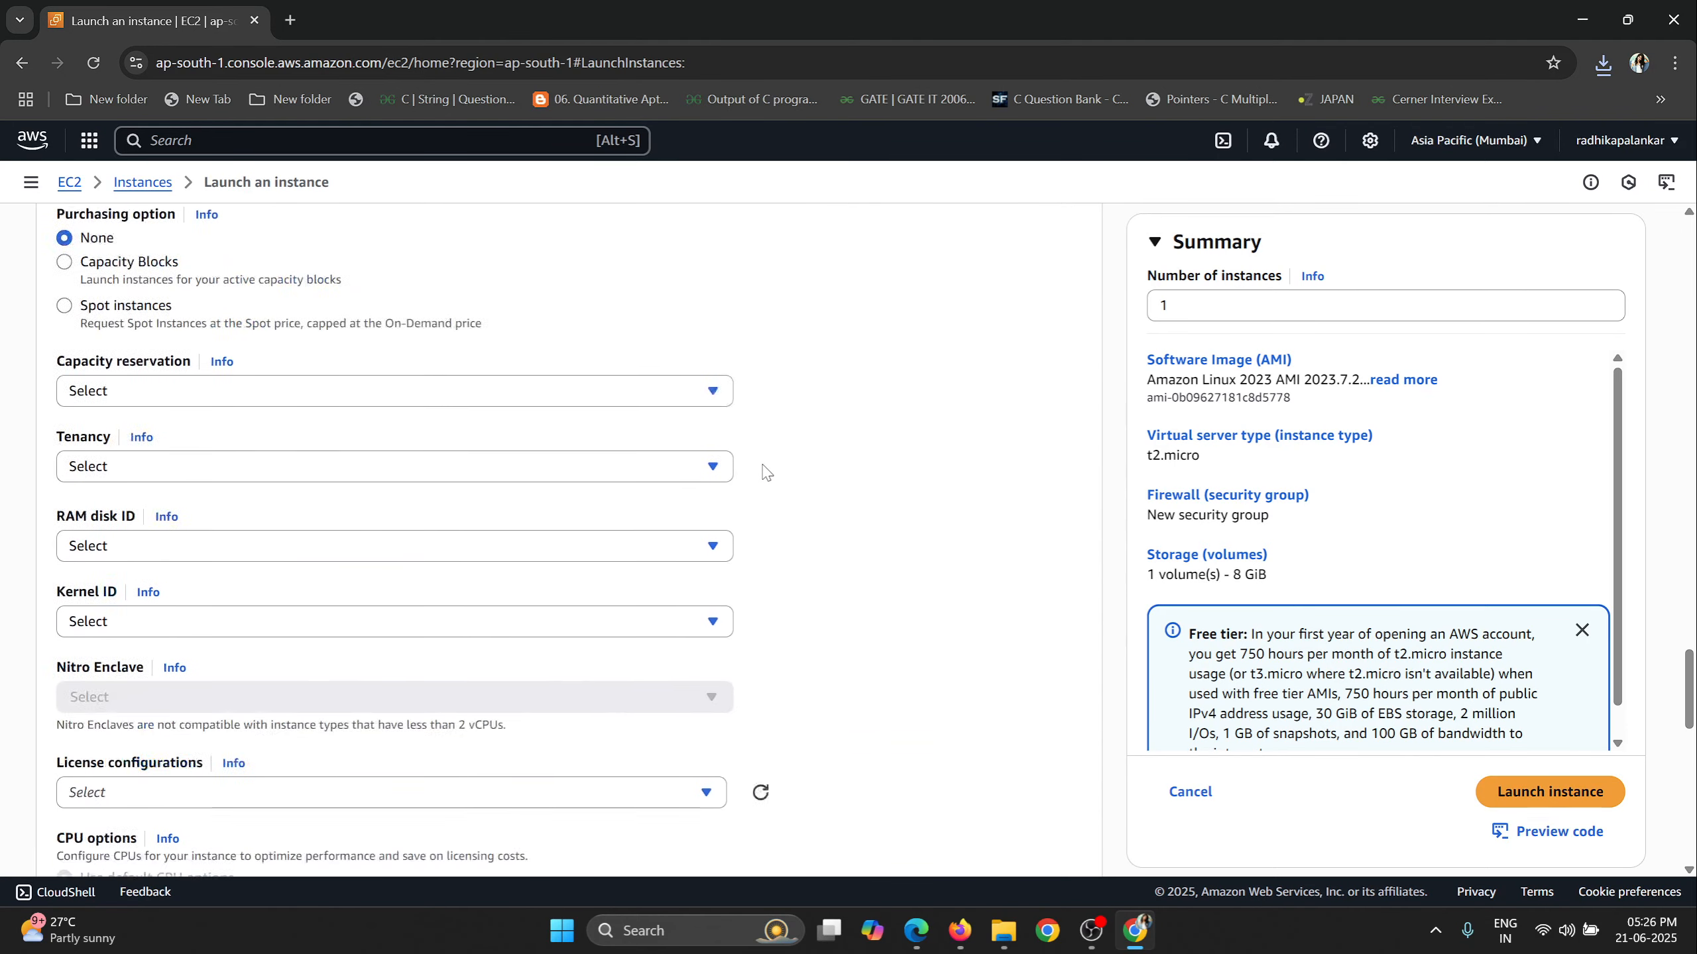
{"action": "scroll", "coordinate": [765, 477], "scroll_direction": "down", "scroll_amount": 6}
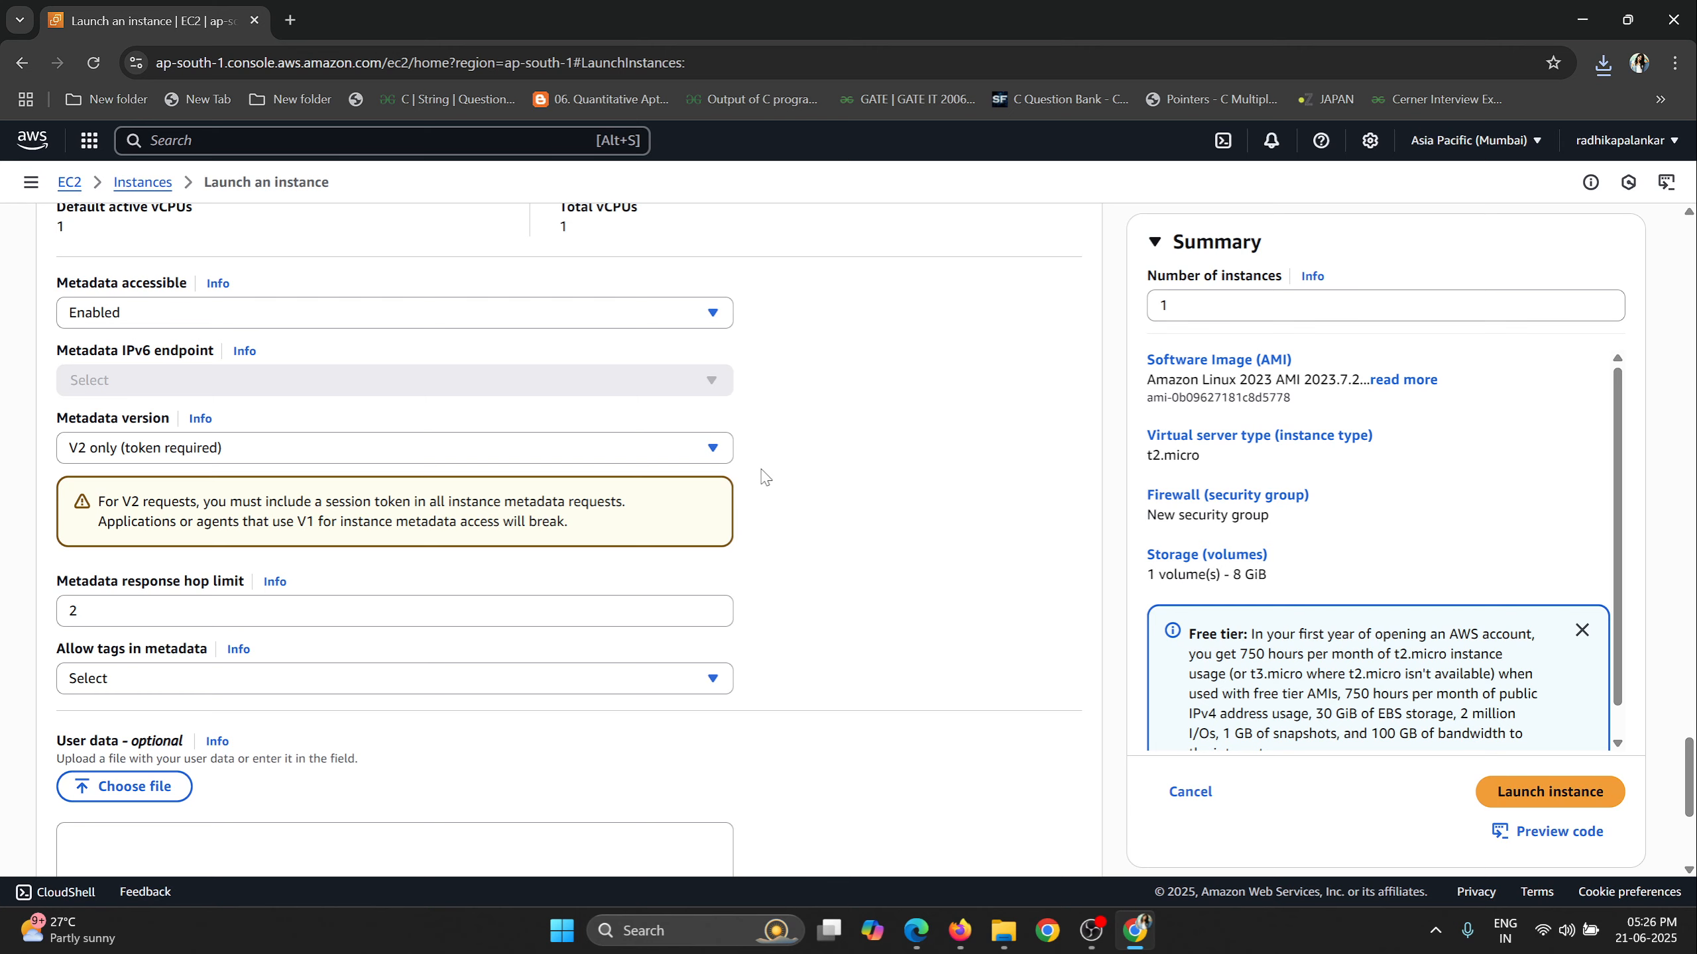
{"action": "scroll", "coordinate": [765, 477], "scroll_direction": "down", "scroll_amount": 4}
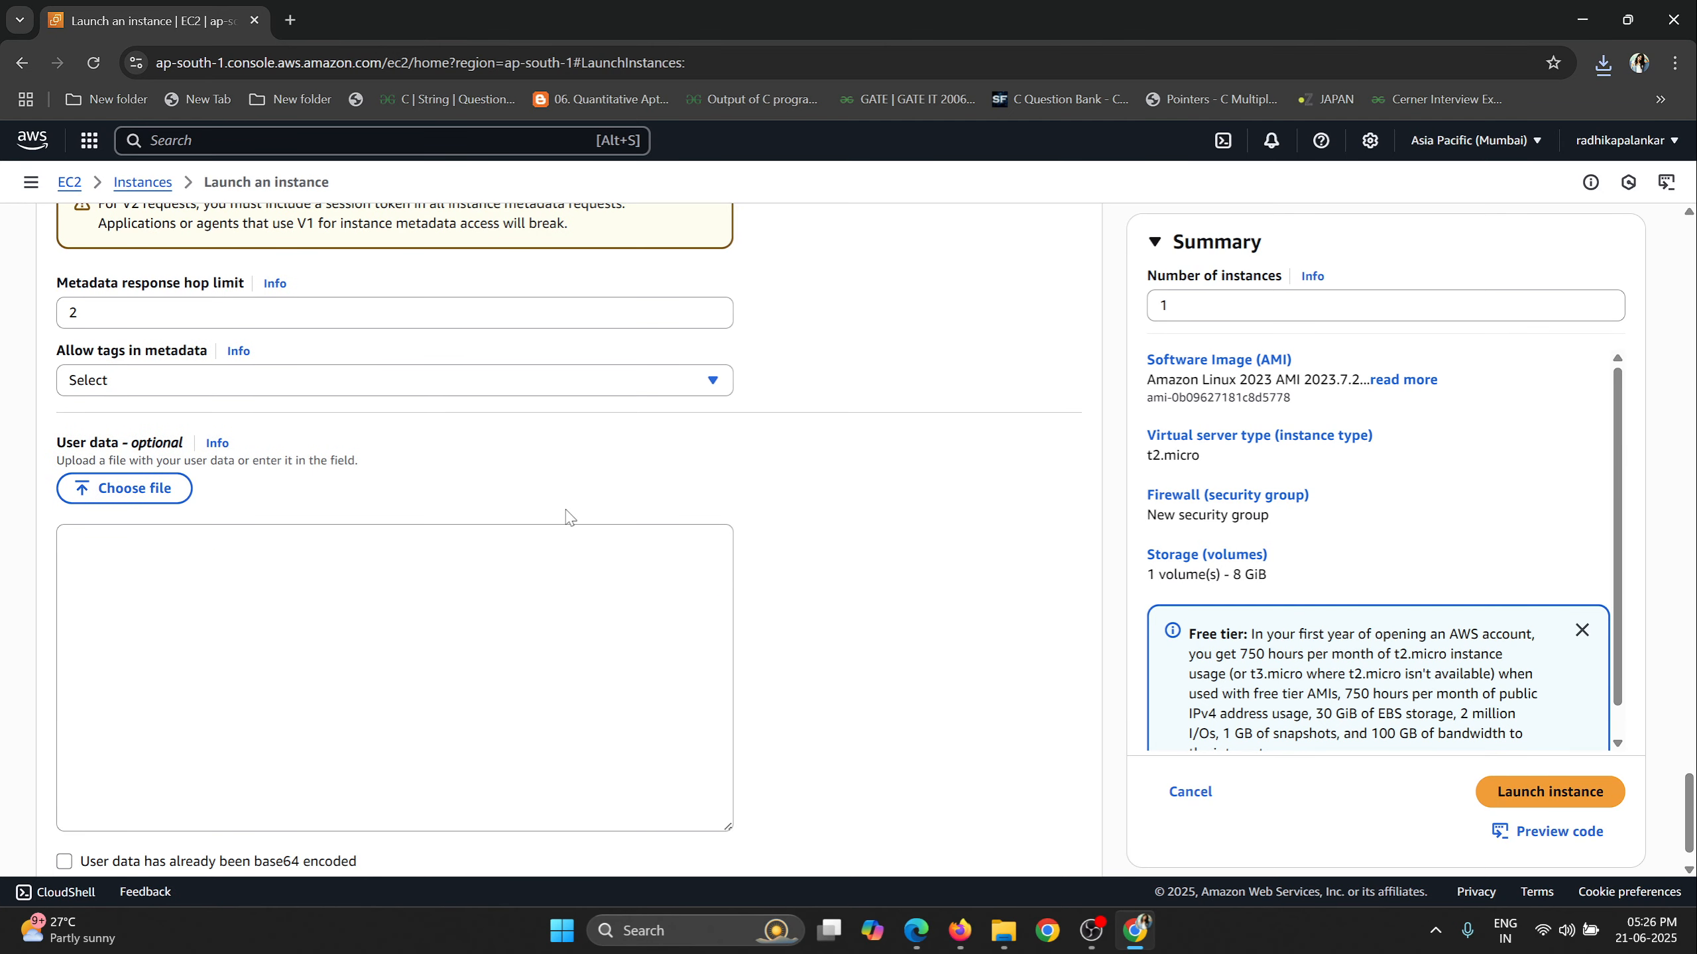
{"action": "left_click", "coordinate": [149, 543]}
{"action": "left_click_drag", "start_coordinate": [59, 449], "coordinate": [188, 452]}
{"action": "left_click", "coordinate": [74, 554]}
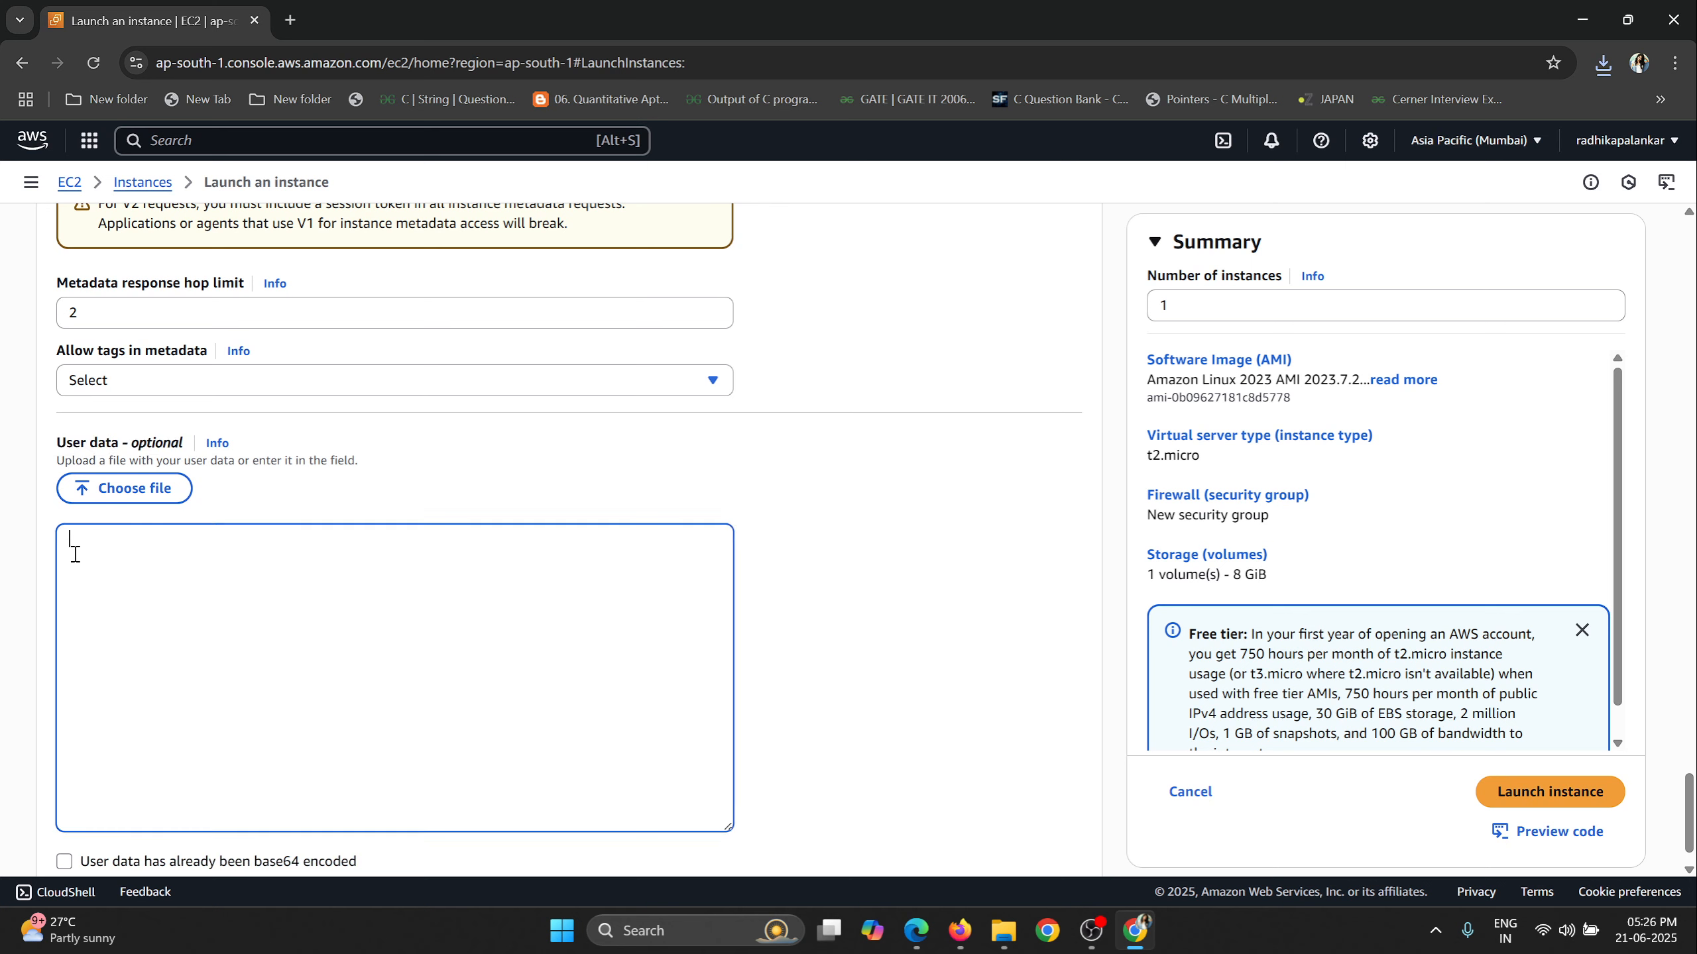
{"action": "type", "text": "#!/bin/bash yum update -y amazon-linux-extras install -y nginx1 systemctl start nginx systemctl enable nginx"}
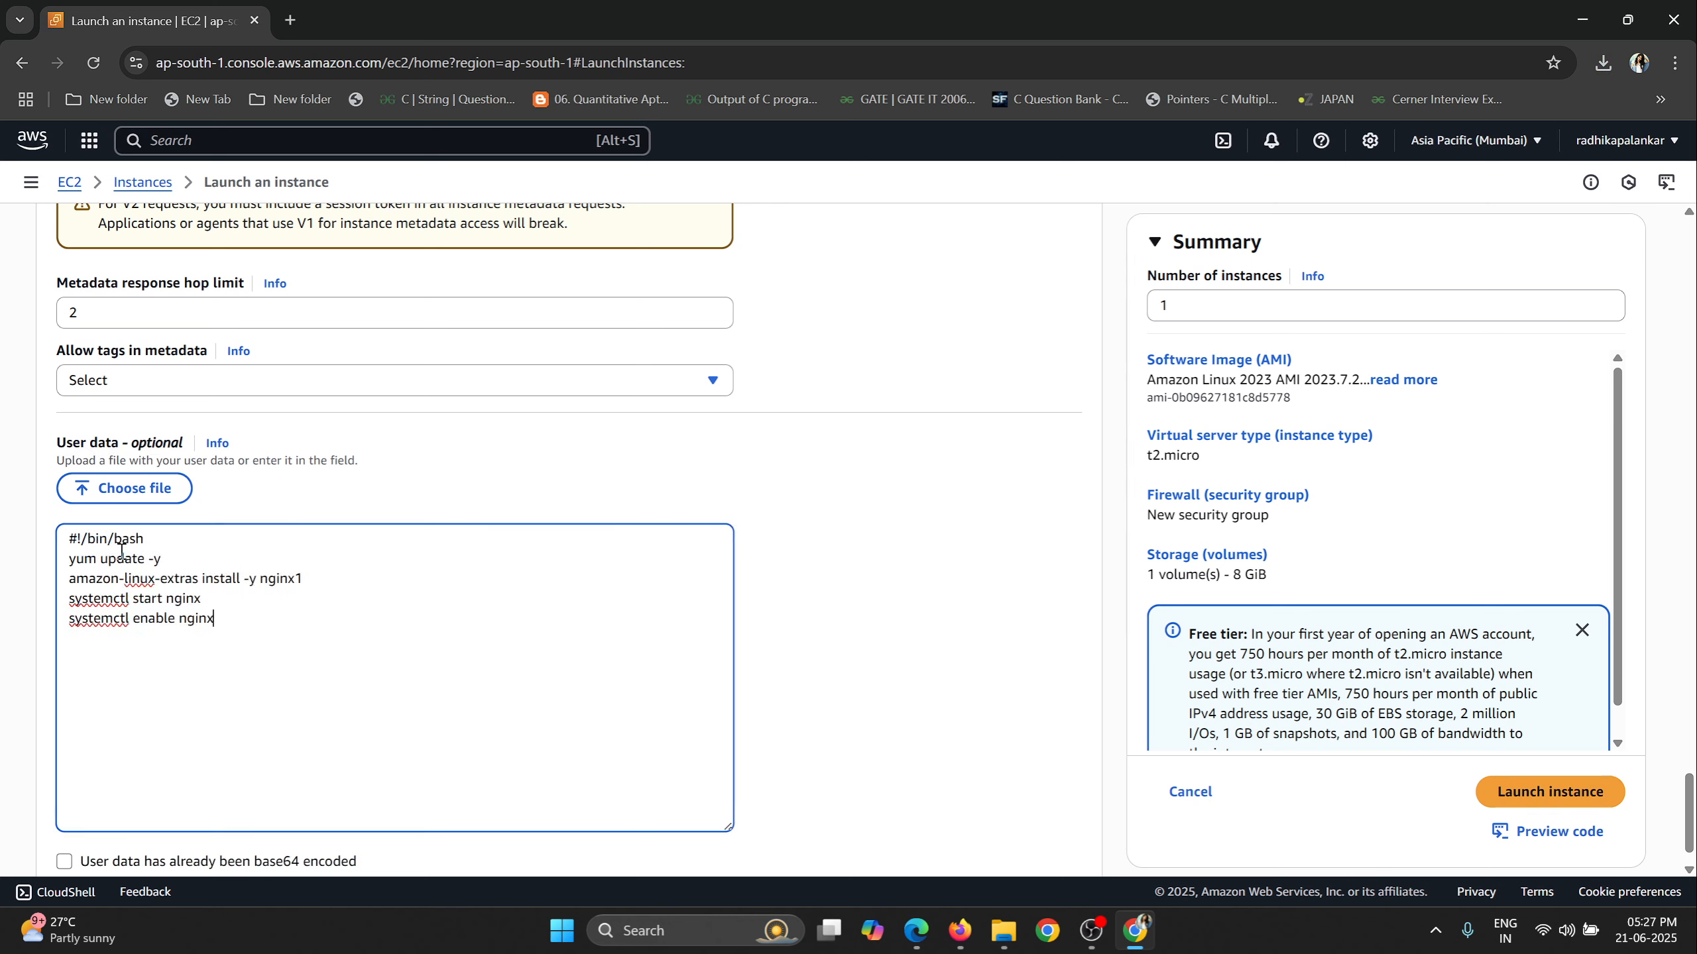
Examine the update, nginx install, start and enable commands in the user data script.
{"action": "left_click_drag", "start_coordinate": [72, 560], "coordinate": [162, 567]}
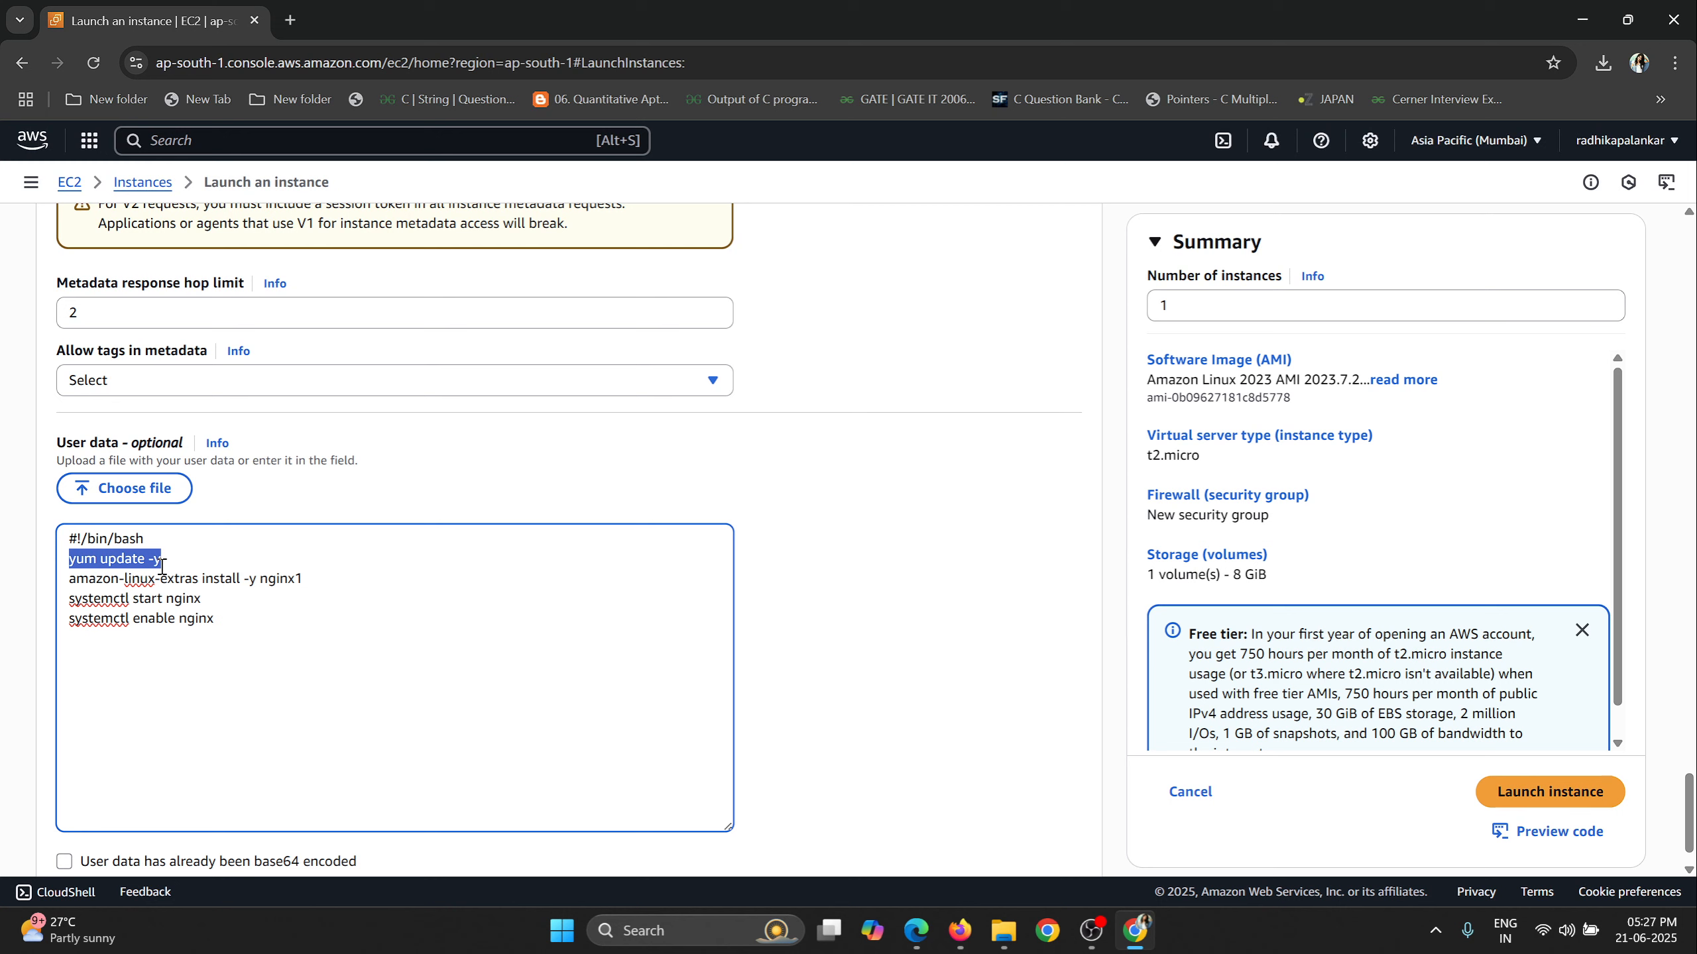
{"action": "left_click_drag", "start_coordinate": [68, 583], "coordinate": [304, 581]}
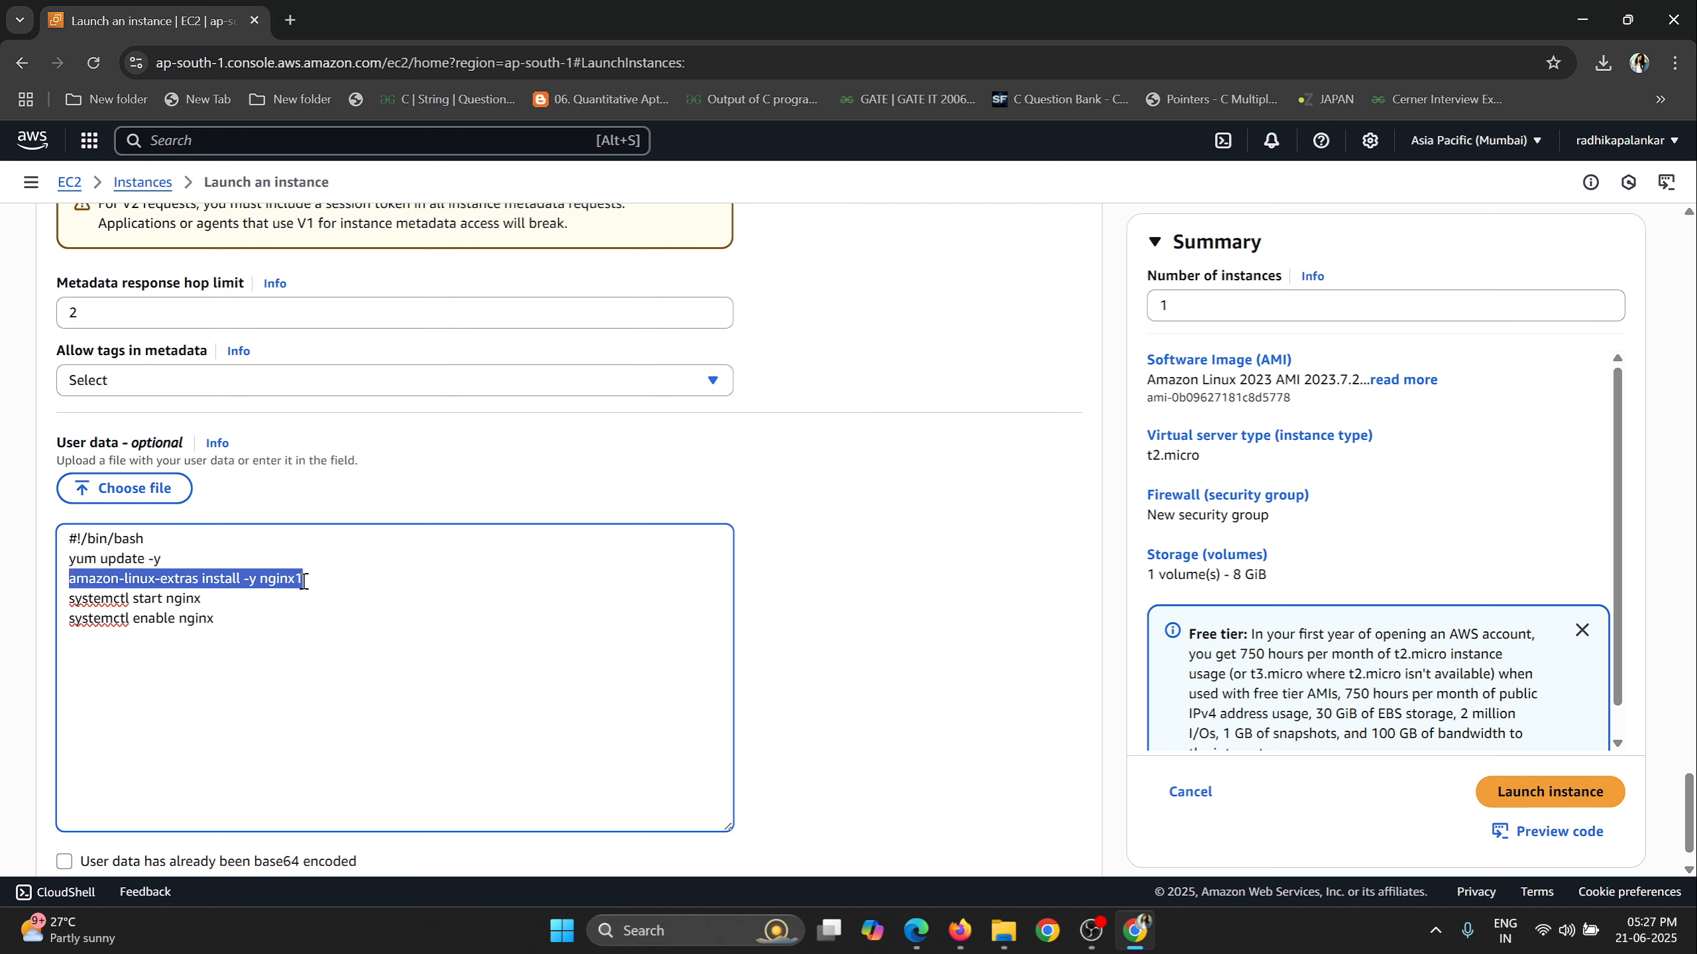
{"action": "left_click_drag", "start_coordinate": [125, 607], "coordinate": [232, 607]}
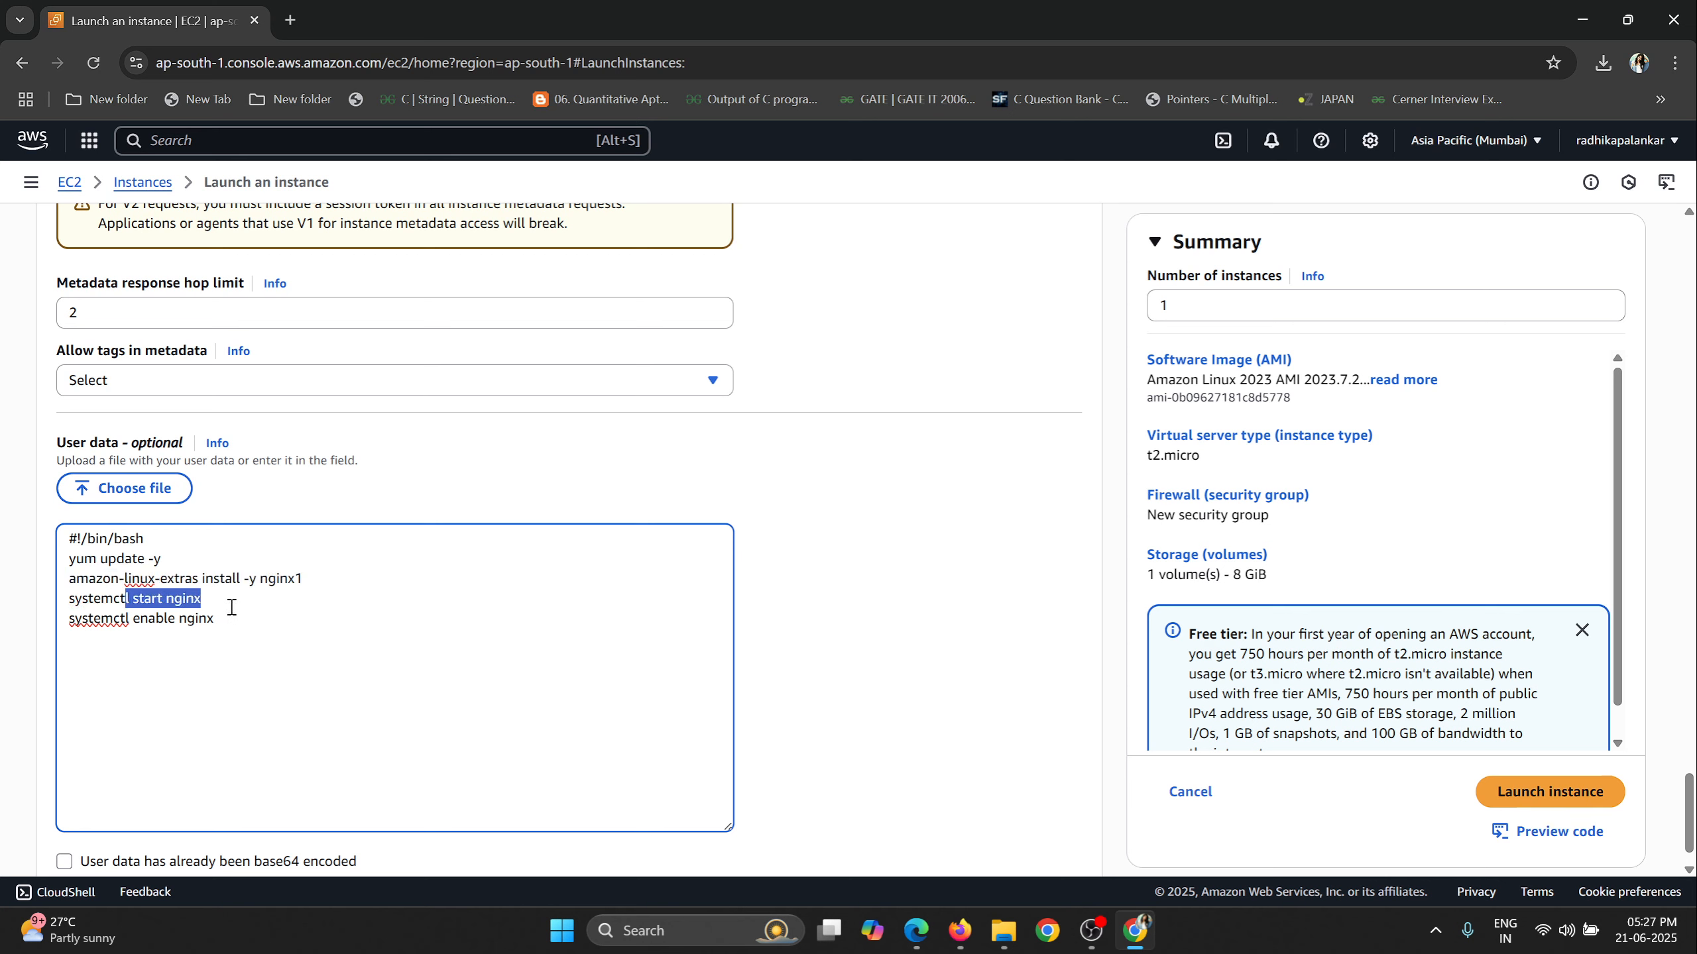
{"action": "left_click_drag", "start_coordinate": [131, 625], "coordinate": [219, 624]}
Append an echo command to the user data script that writes the "Welcome to Protocoderspoint" HTML page to /usr/share/nginx/html/index.html.
{"action": "left_click", "coordinate": [248, 624]}
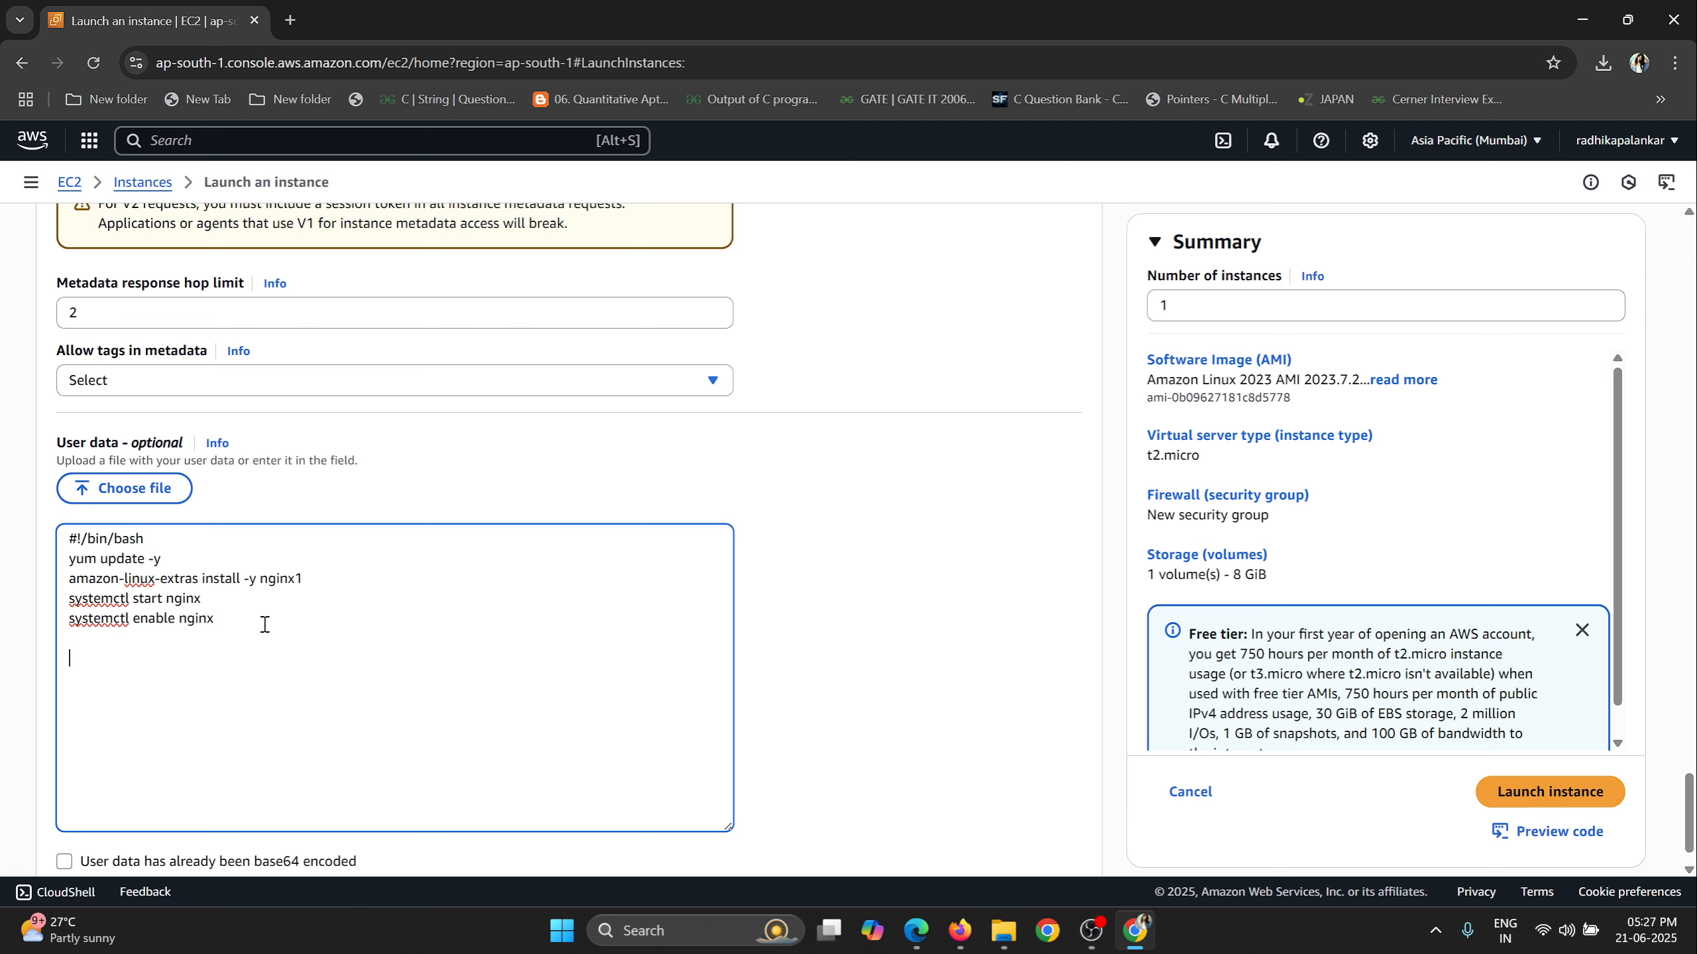
{"action": "key", "text": "alt+Tab"}
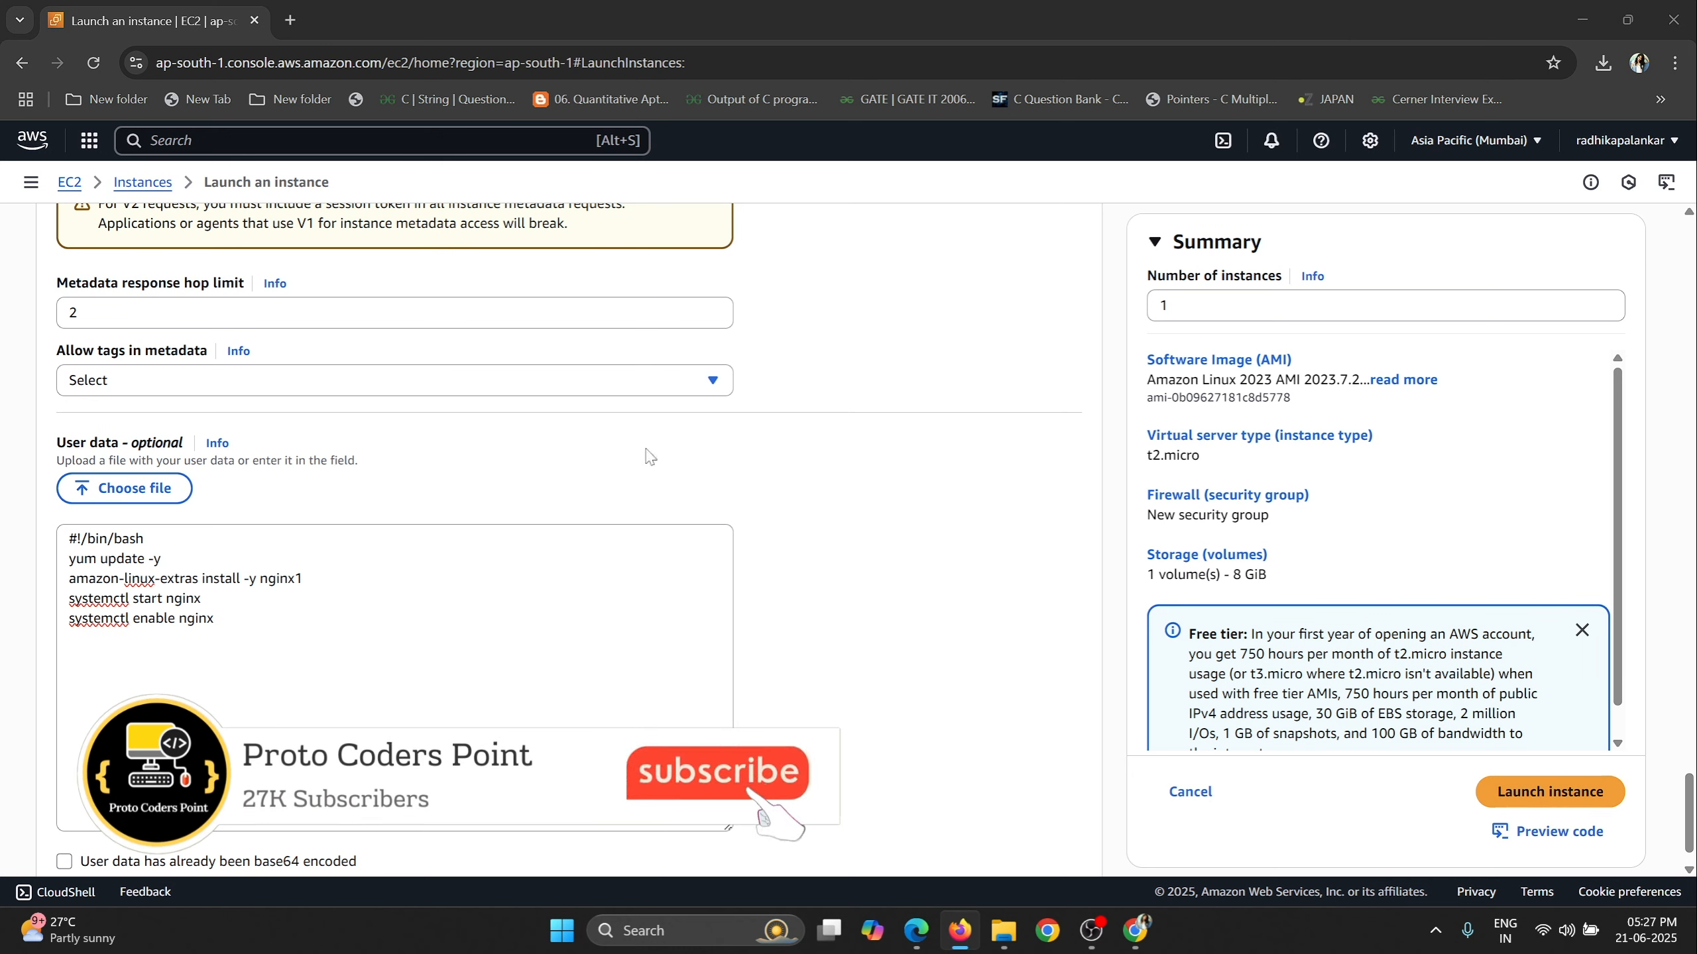
{"action": "left_click", "coordinate": [89, 665]}
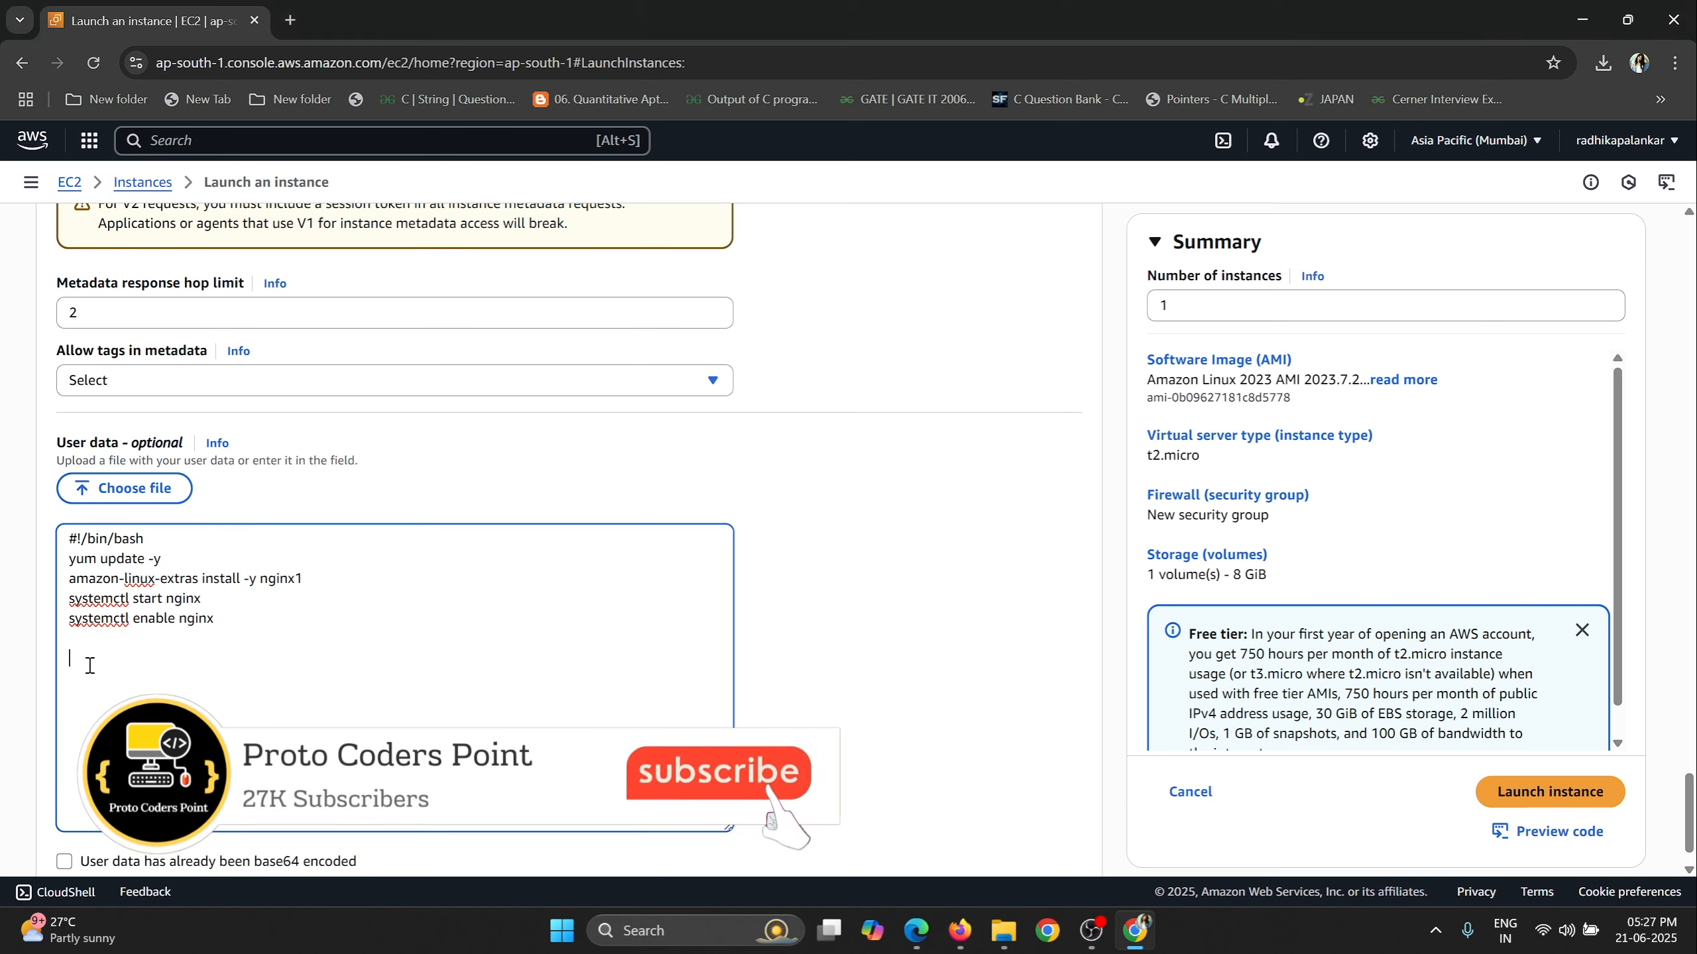
{"action": "key", "text": "ctrl+v"}
Examine the appended HTML page code in the user data from its echo line to the output path.
{"action": "left_click_drag", "start_coordinate": [70, 558], "coordinate": [315, 695]}
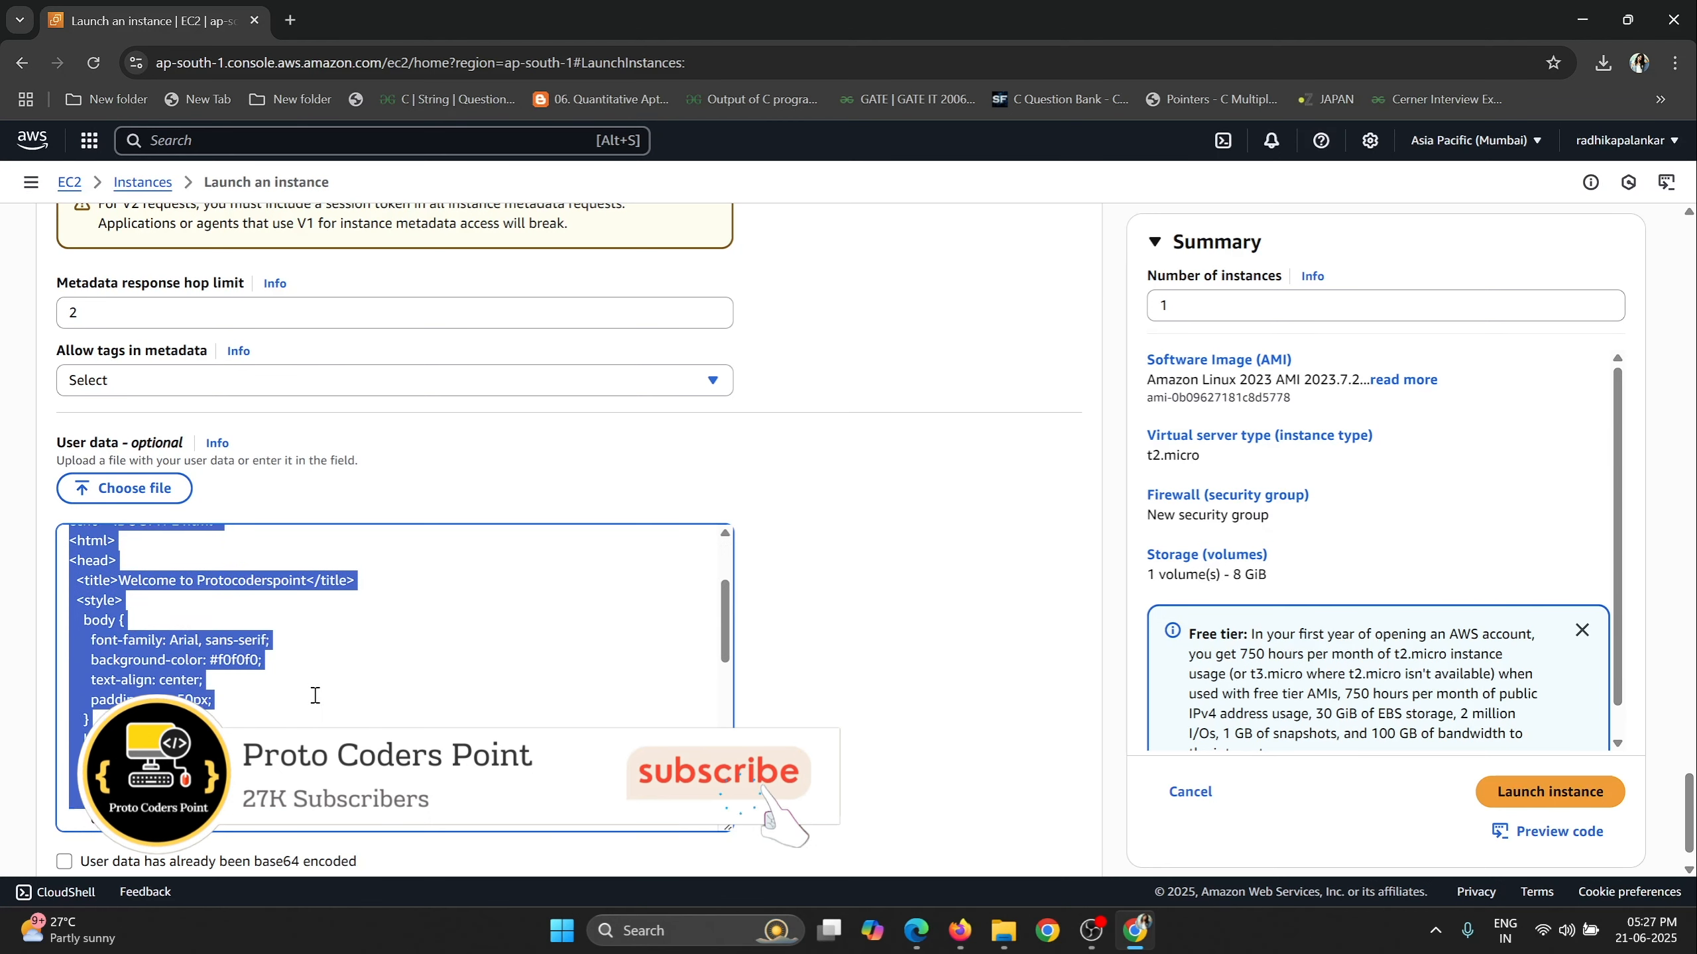
{"action": "scroll", "coordinate": [315, 695], "scroll_direction": "down", "scroll_amount": 3}
{"action": "scroll", "coordinate": [284, 697], "scroll_direction": "up", "scroll_amount": 3}
{"action": "left_click", "coordinate": [252, 666]}
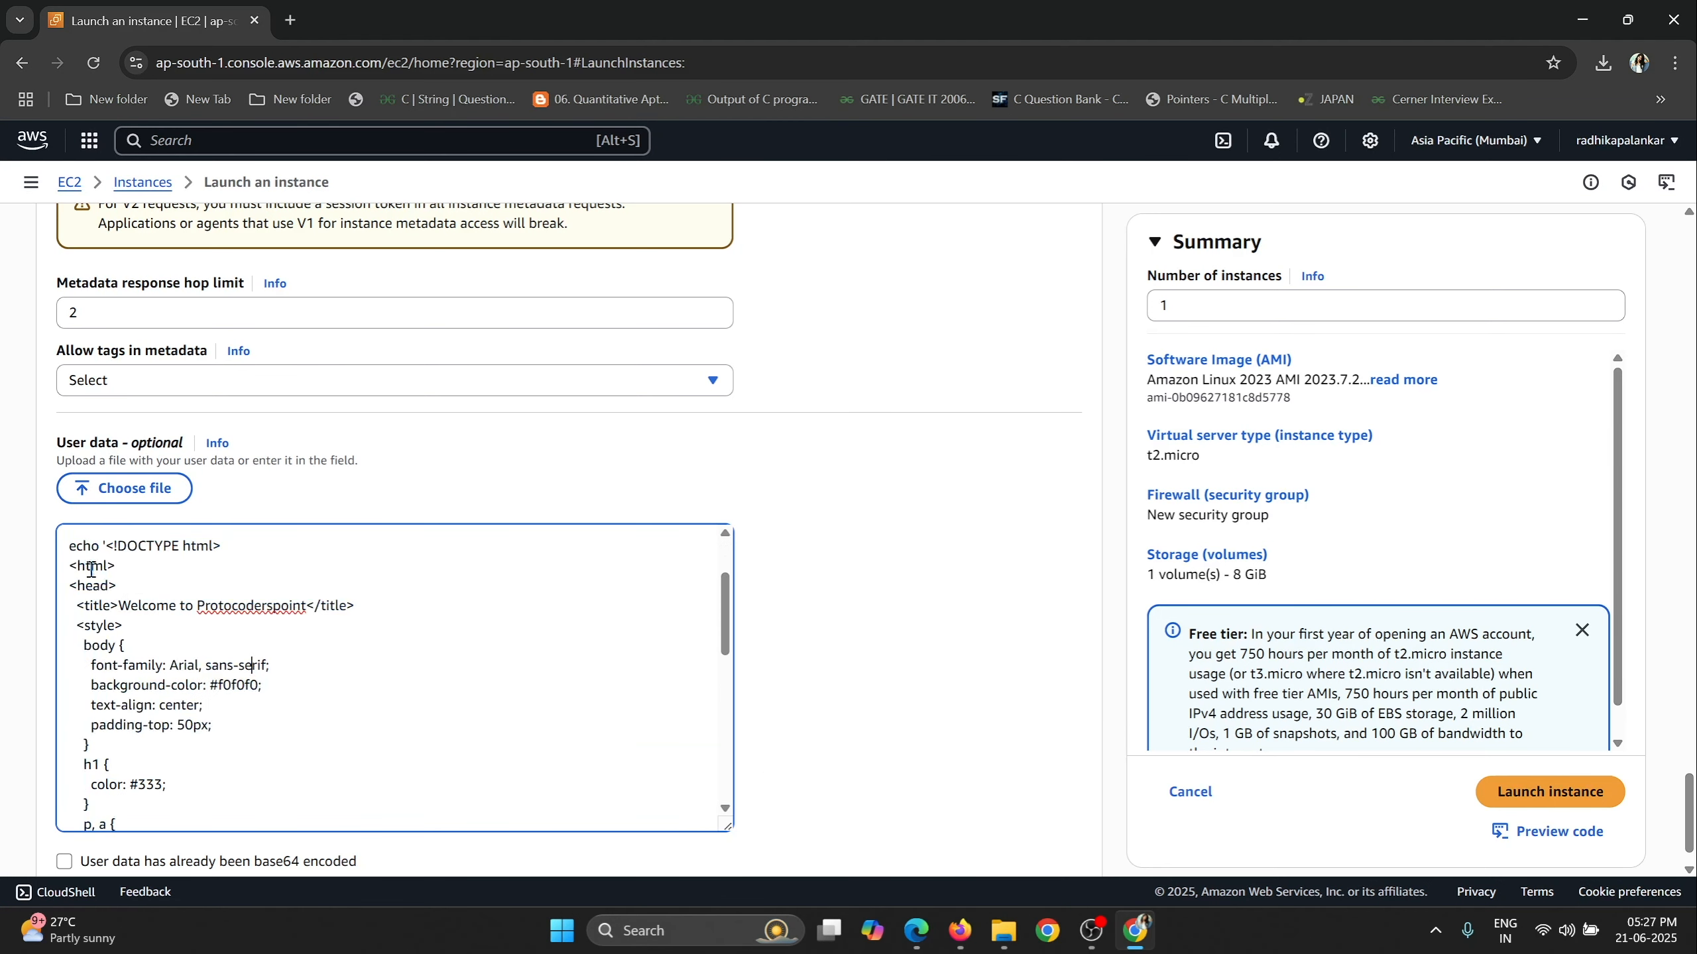
{"action": "left_click_drag", "start_coordinate": [72, 545], "coordinate": [223, 551]}
{"action": "left_click", "coordinate": [234, 561]}
{"action": "scroll", "coordinate": [214, 668], "scroll_direction": "down", "scroll_amount": 9}
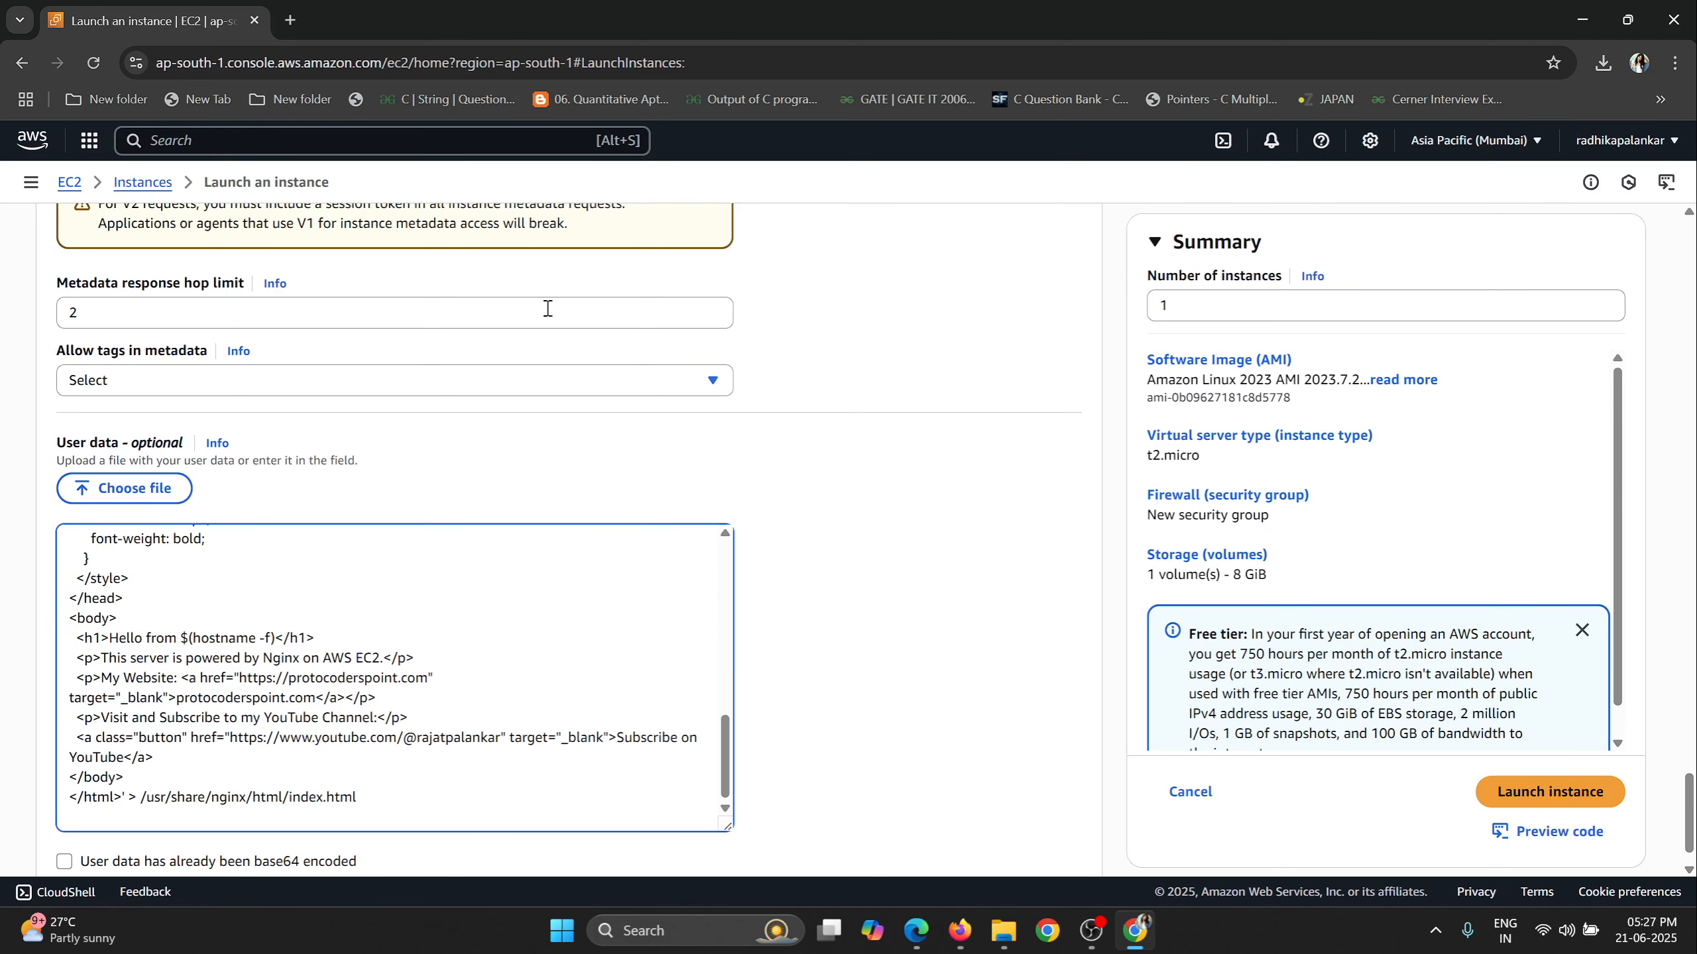
Open a blank browser tab beside the console, and examine the index.html output path in the user data script.
{"action": "left_click", "coordinate": [291, 19]}
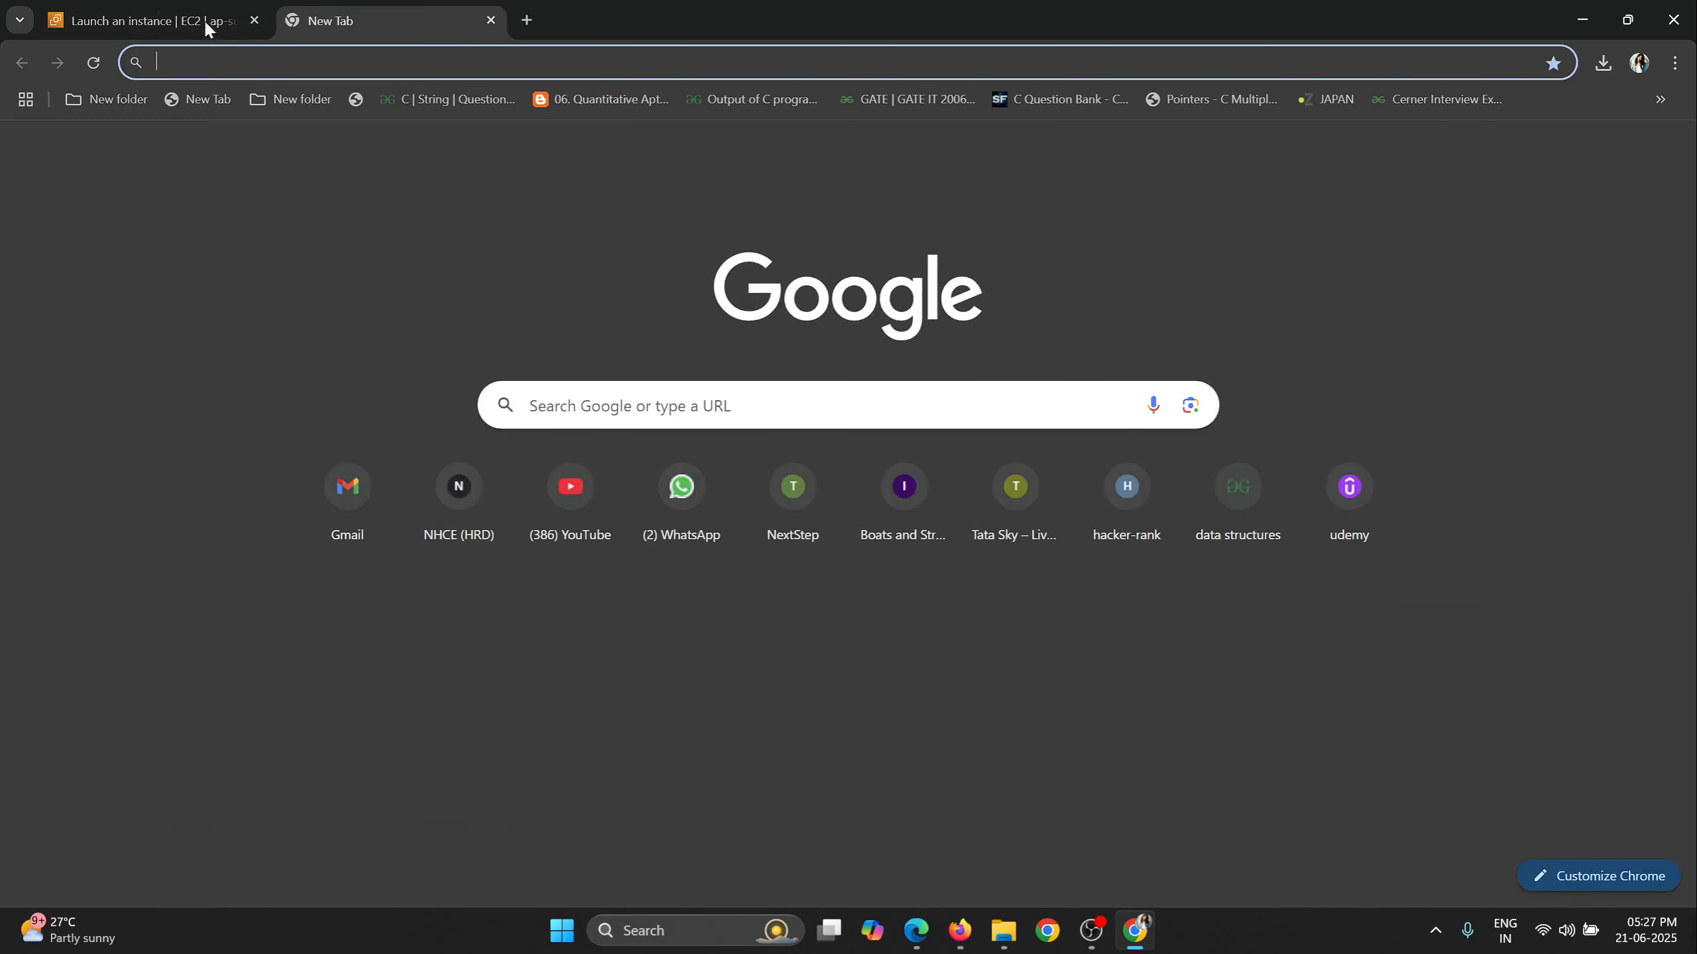
{"action": "left_click", "coordinate": [204, 18]}
{"action": "left_click_drag", "start_coordinate": [138, 797], "coordinate": [364, 802]}
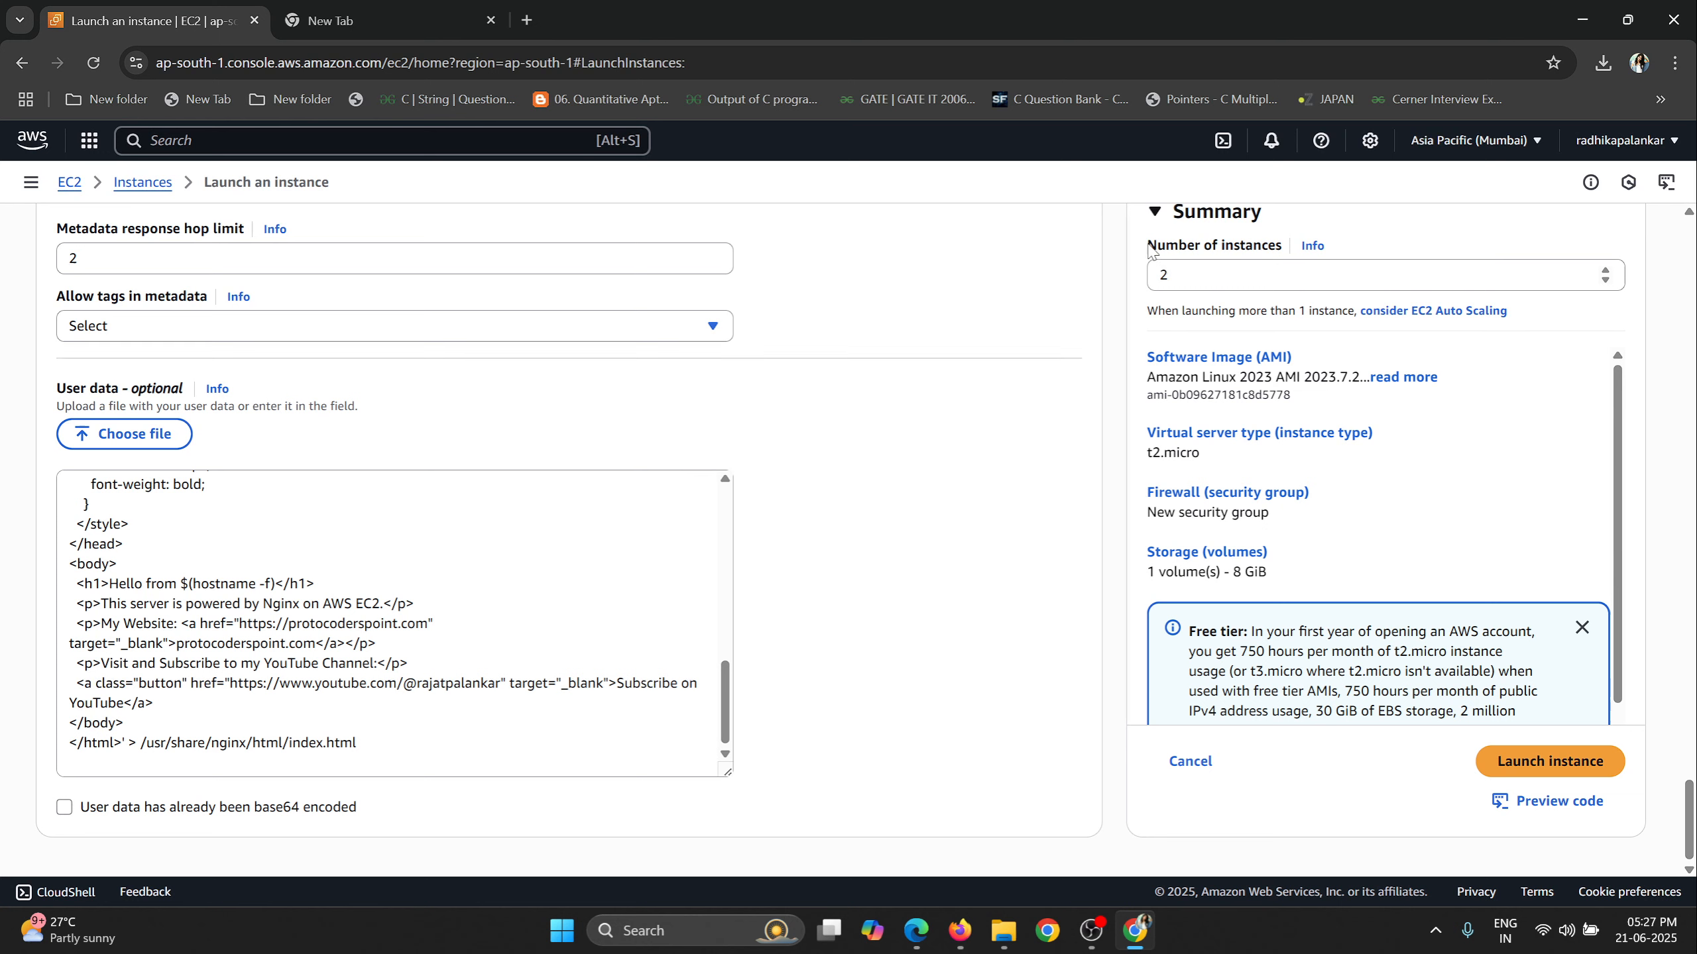
Set the number of instances to 2 and launch them.
{"action": "left_click_drag", "start_coordinate": [1147, 250], "coordinate": [1279, 255]}
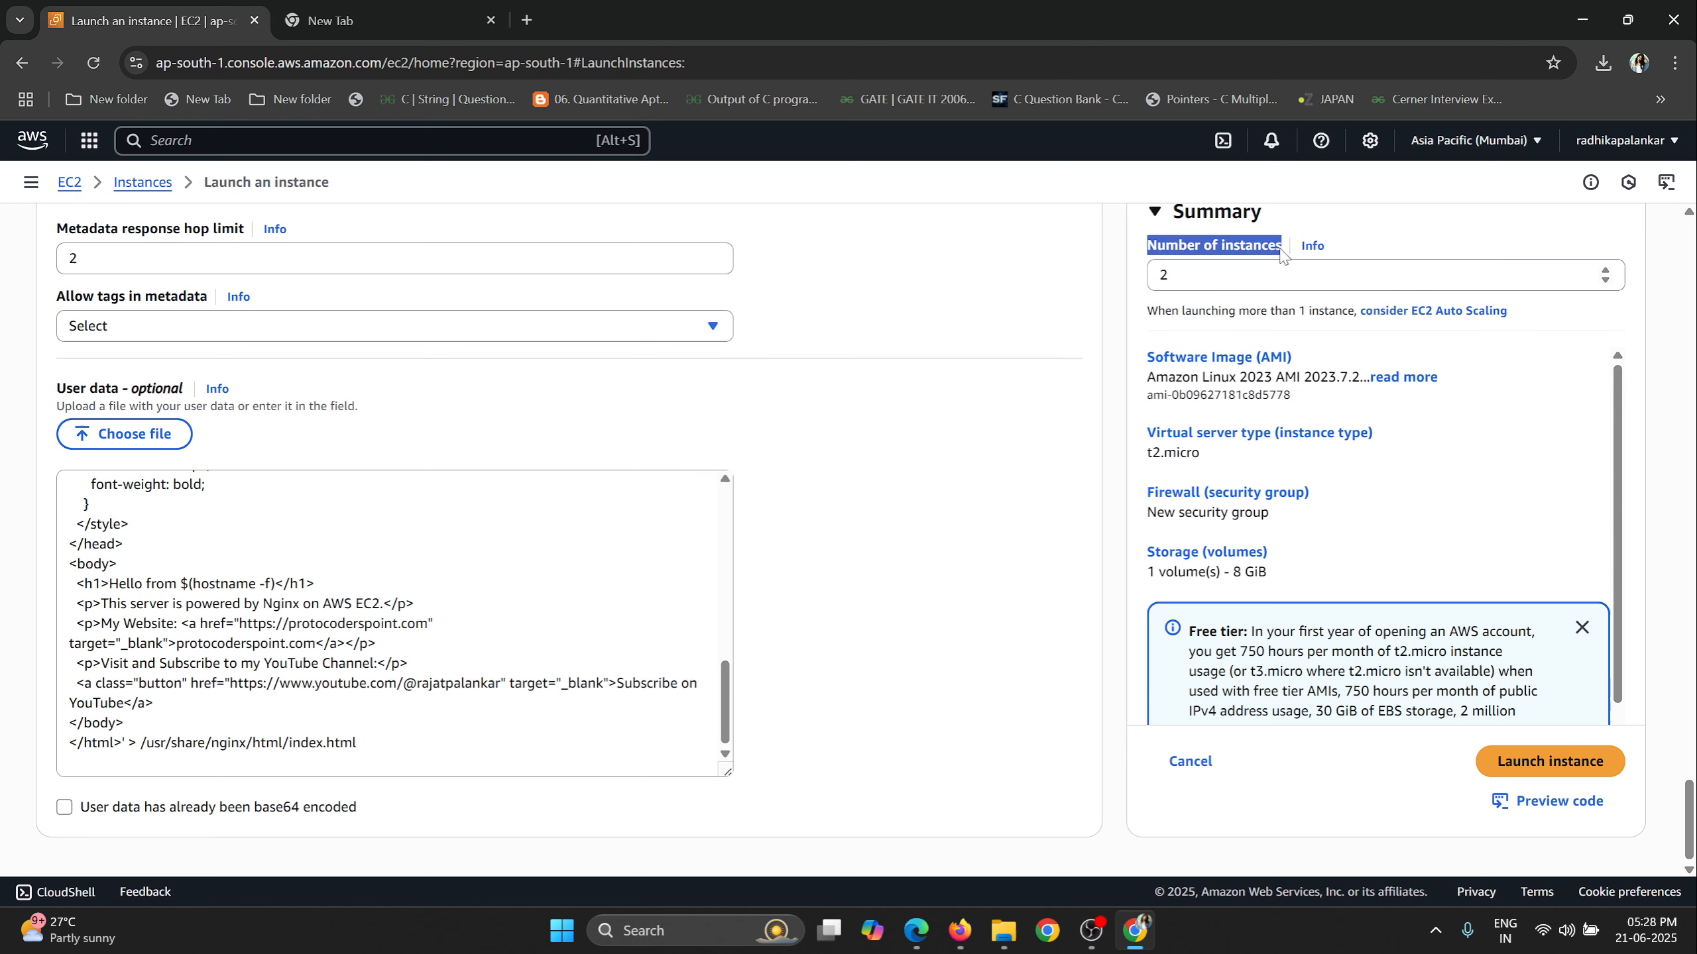
{"action": "left_click", "coordinate": [1197, 286]}
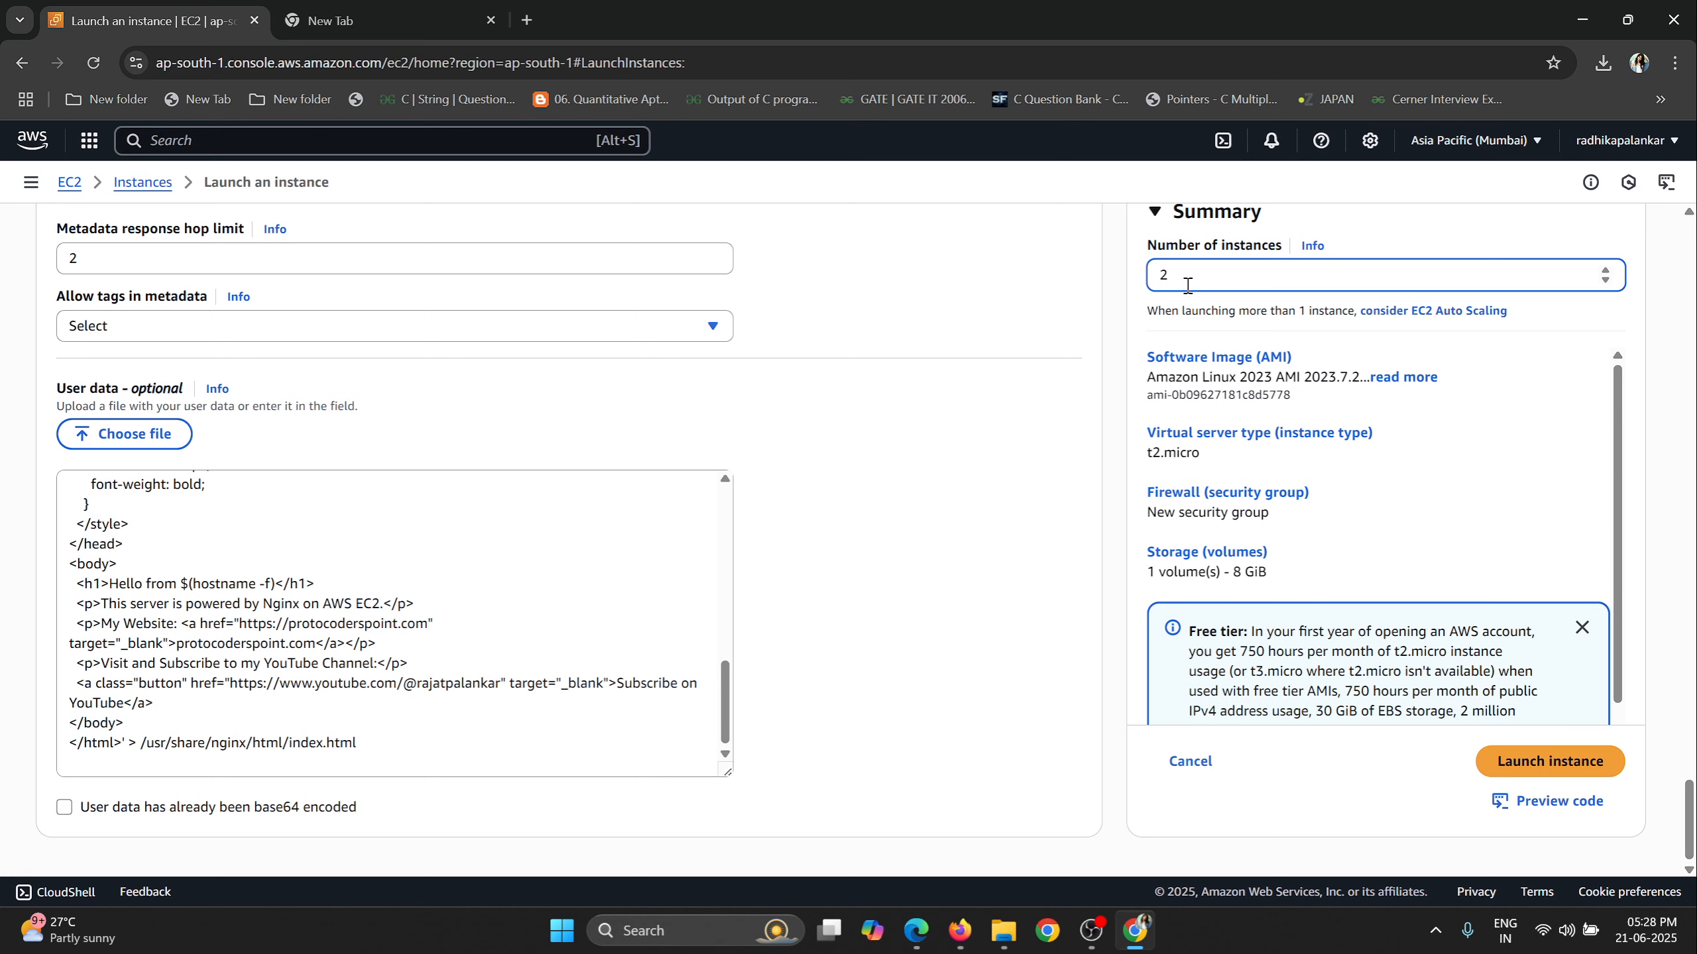
{"action": "left_click", "coordinate": [1550, 763]}
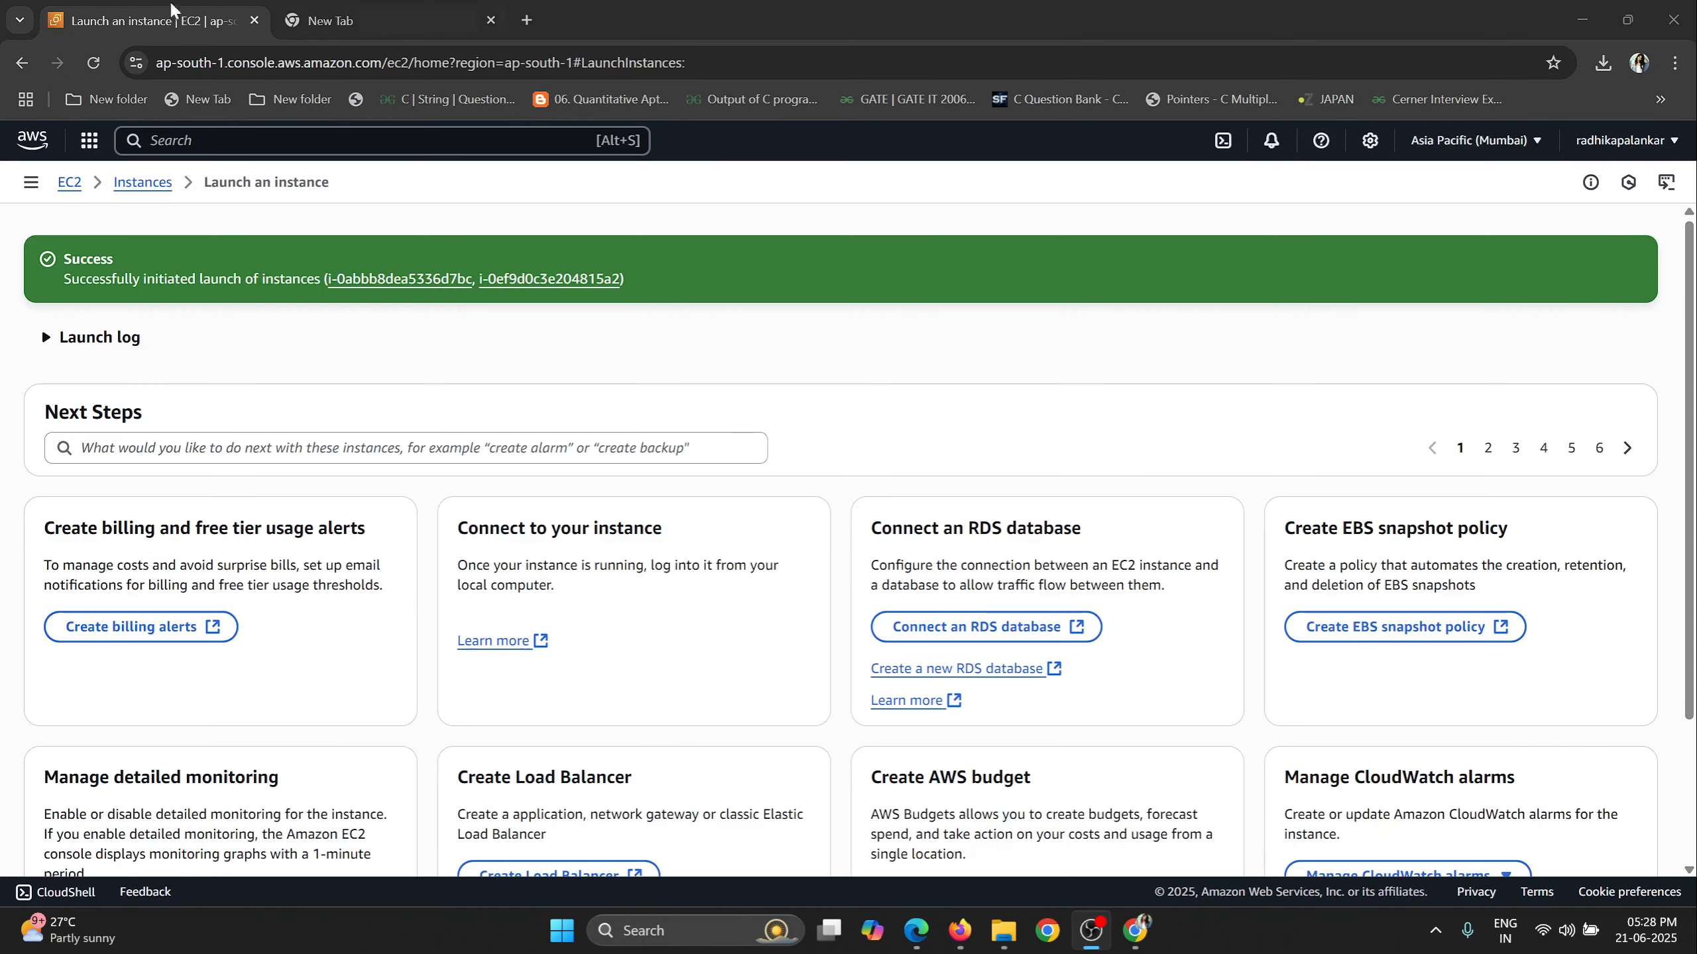
Open the instances list and rename the second MyFirstInstance entry as MySecondInstance.
{"action": "left_click", "coordinate": [143, 181]}
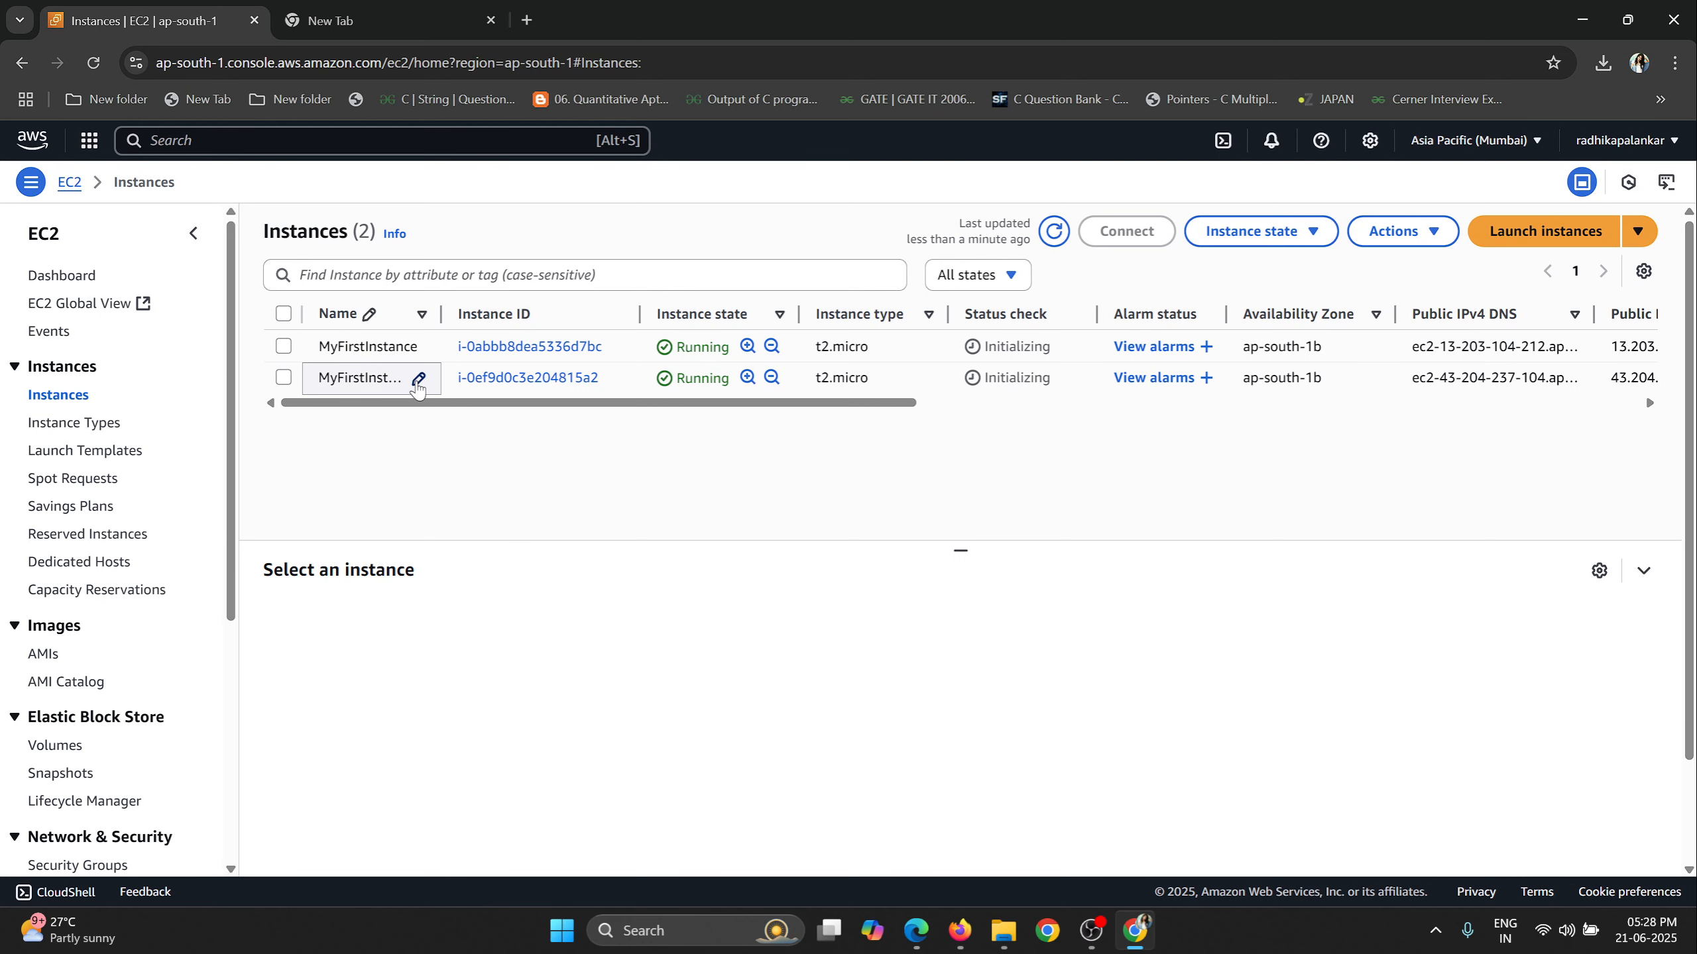
{"action": "left_click", "coordinate": [419, 380]}
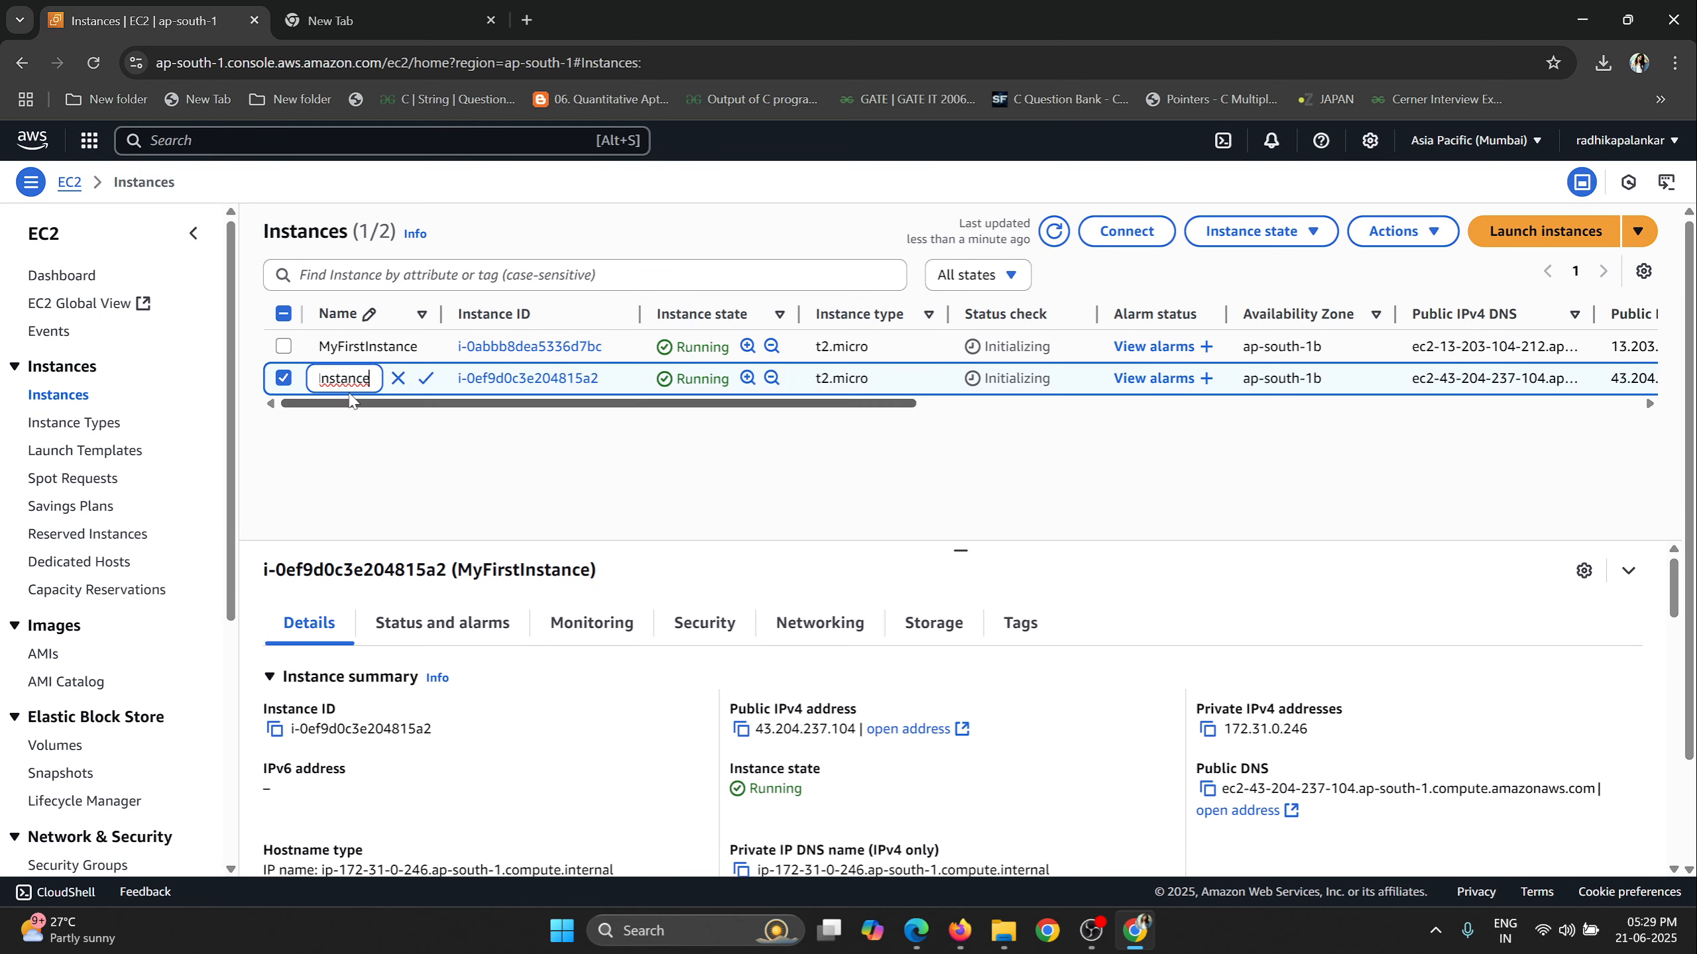
{"action": "left_click_drag", "start_coordinate": [347, 377], "coordinate": [288, 383]}
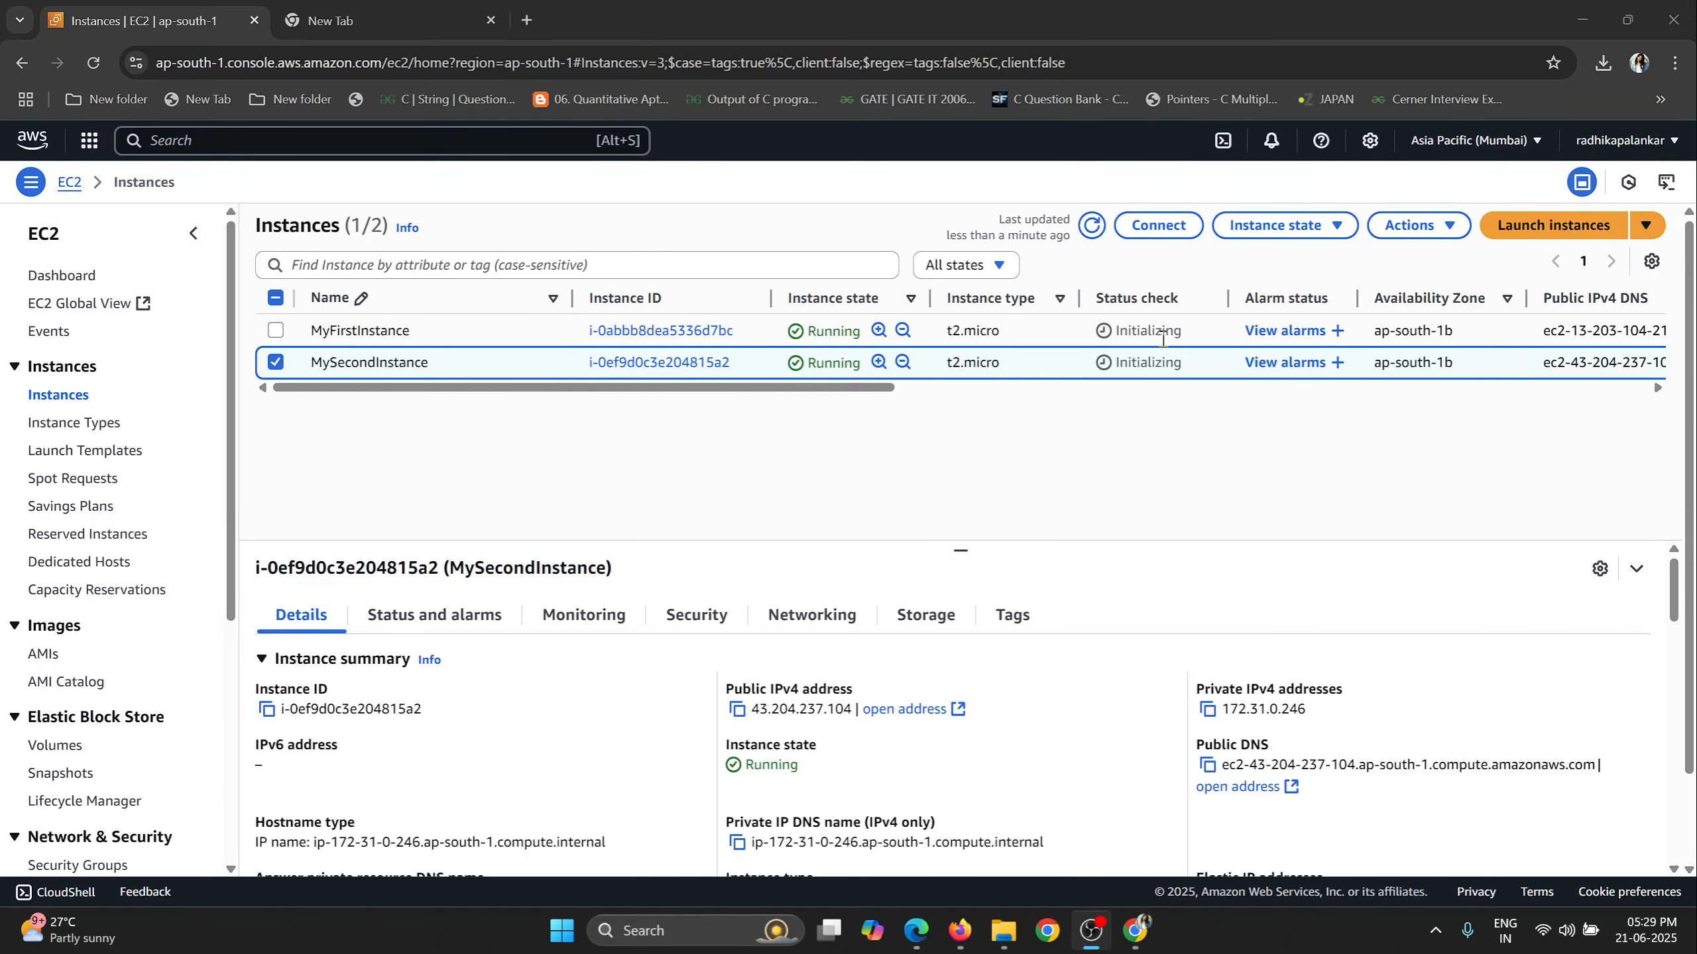
Narrow the Instance type column and widen the Status check column to read both instances' status checks.
{"action": "left_click_drag", "start_coordinate": [1078, 298], "coordinate": [1048, 299]}
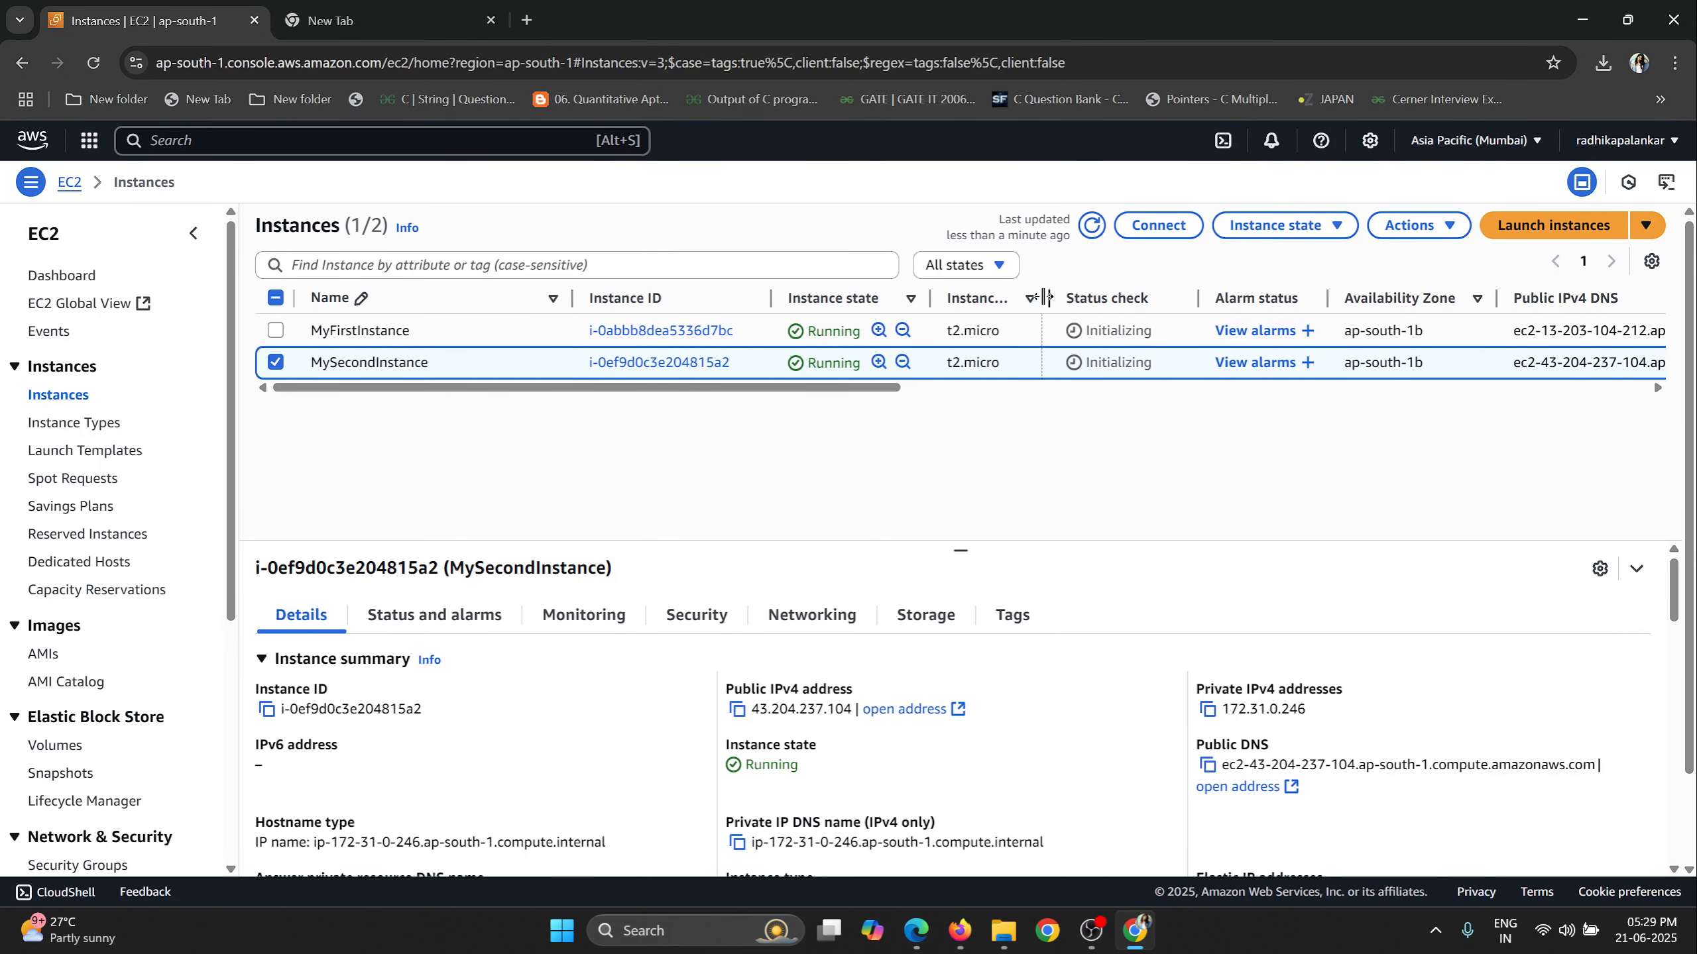
{"action": "left_click_drag", "start_coordinate": [1152, 330], "coordinate": [1087, 334]}
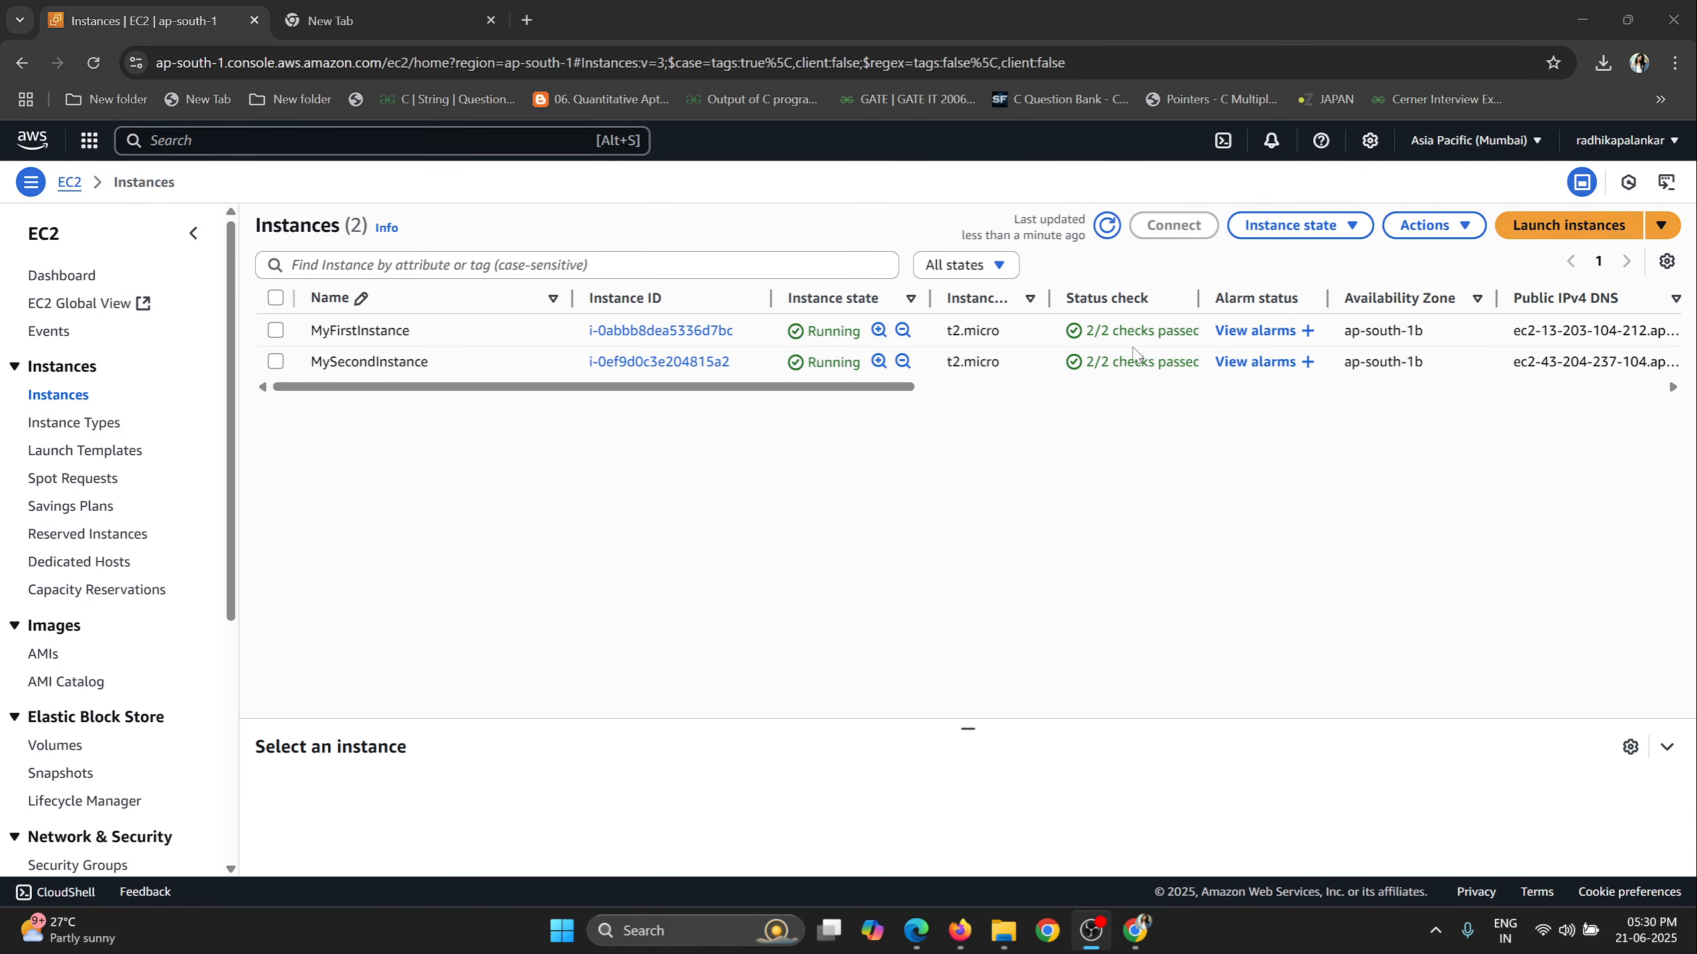
{"action": "left_click_drag", "start_coordinate": [1198, 299], "coordinate": [1283, 299]}
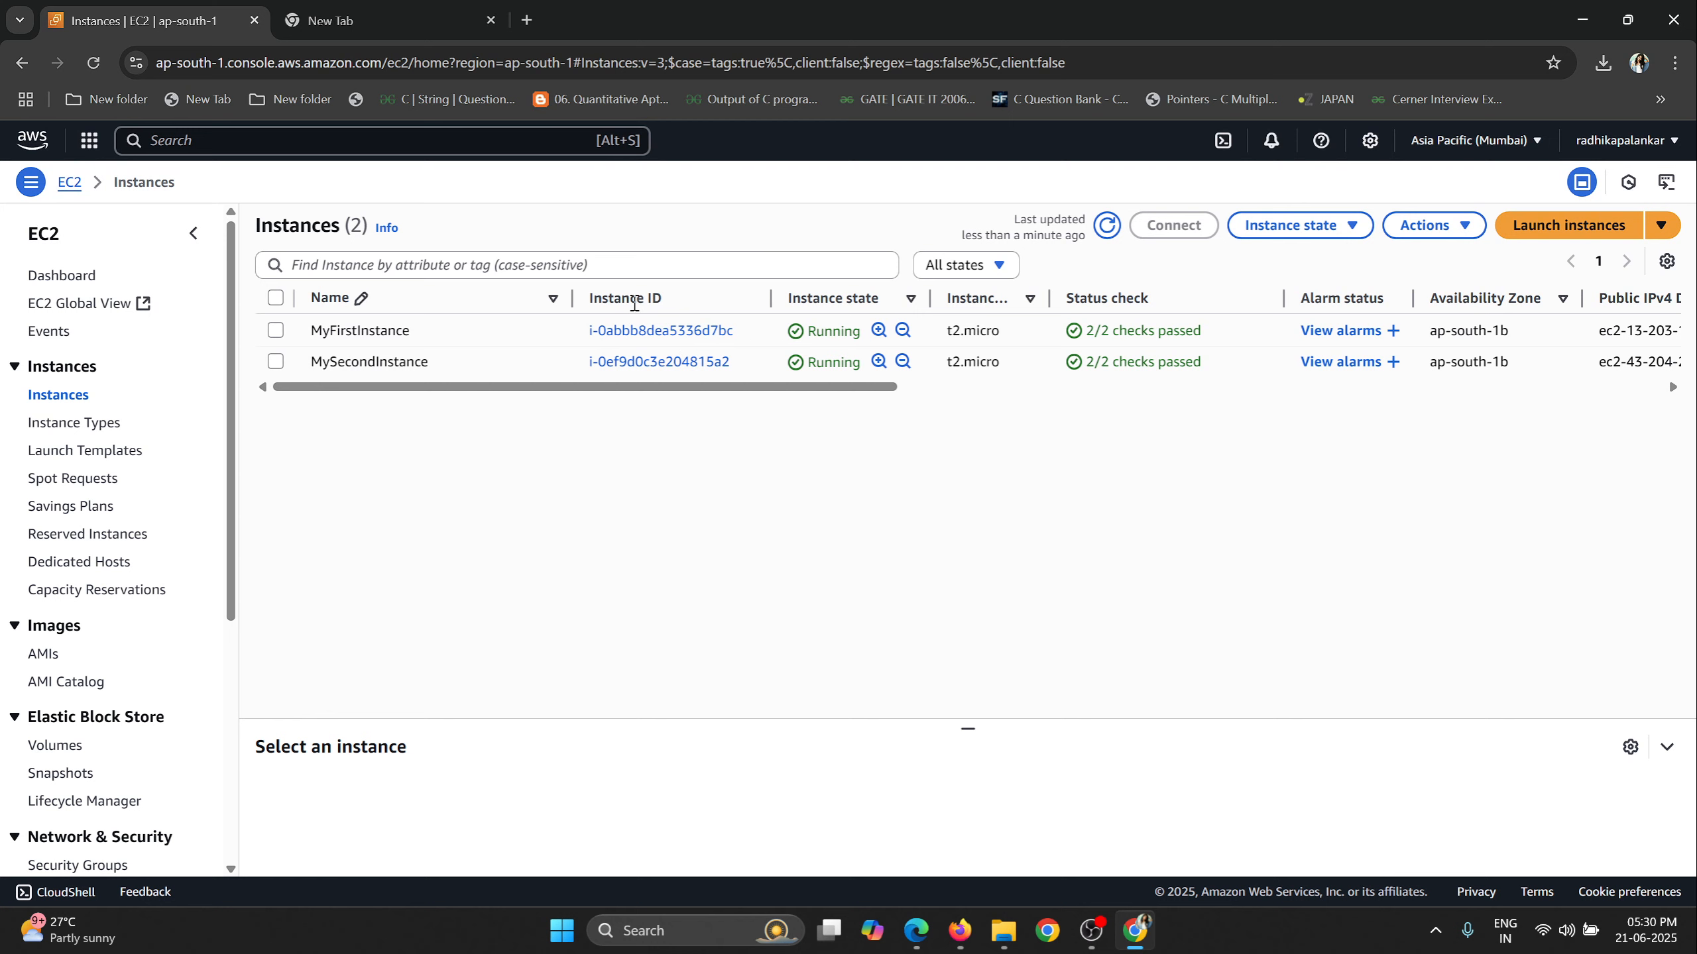
Open MyFirstInstance's details, copy its public IPv4 address and load that address in the blank browser tab.
{"action": "left_click_drag", "start_coordinate": [670, 306], "coordinate": [609, 303]}
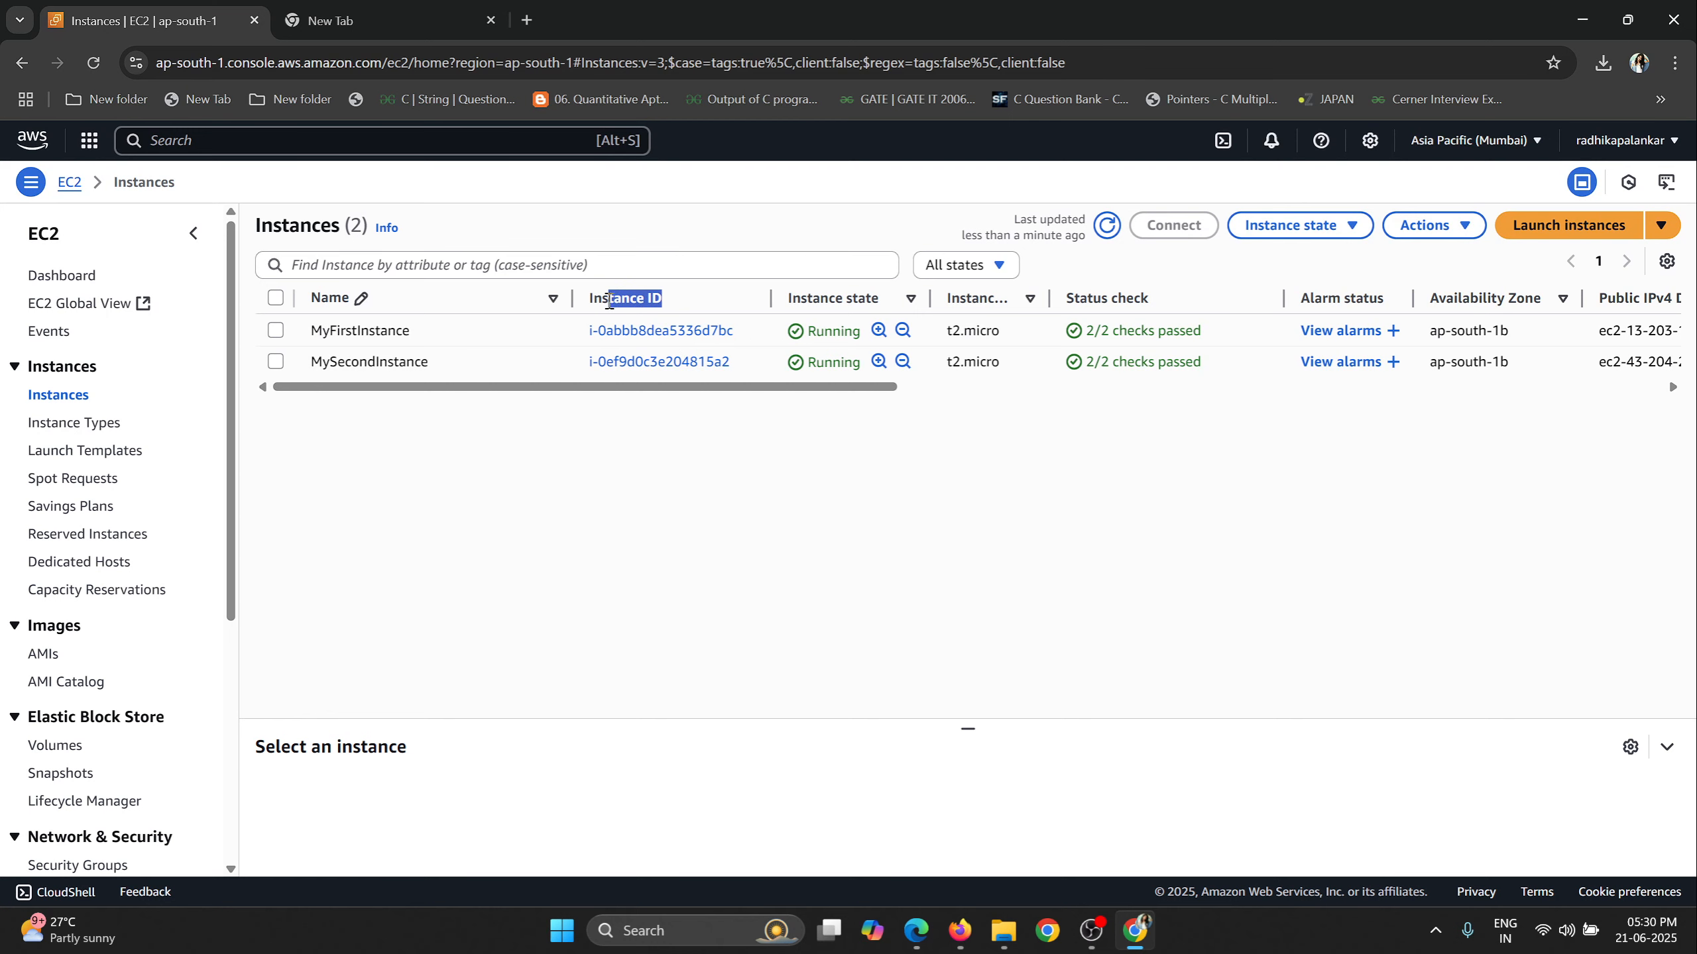
{"action": "left_click", "coordinate": [635, 330]}
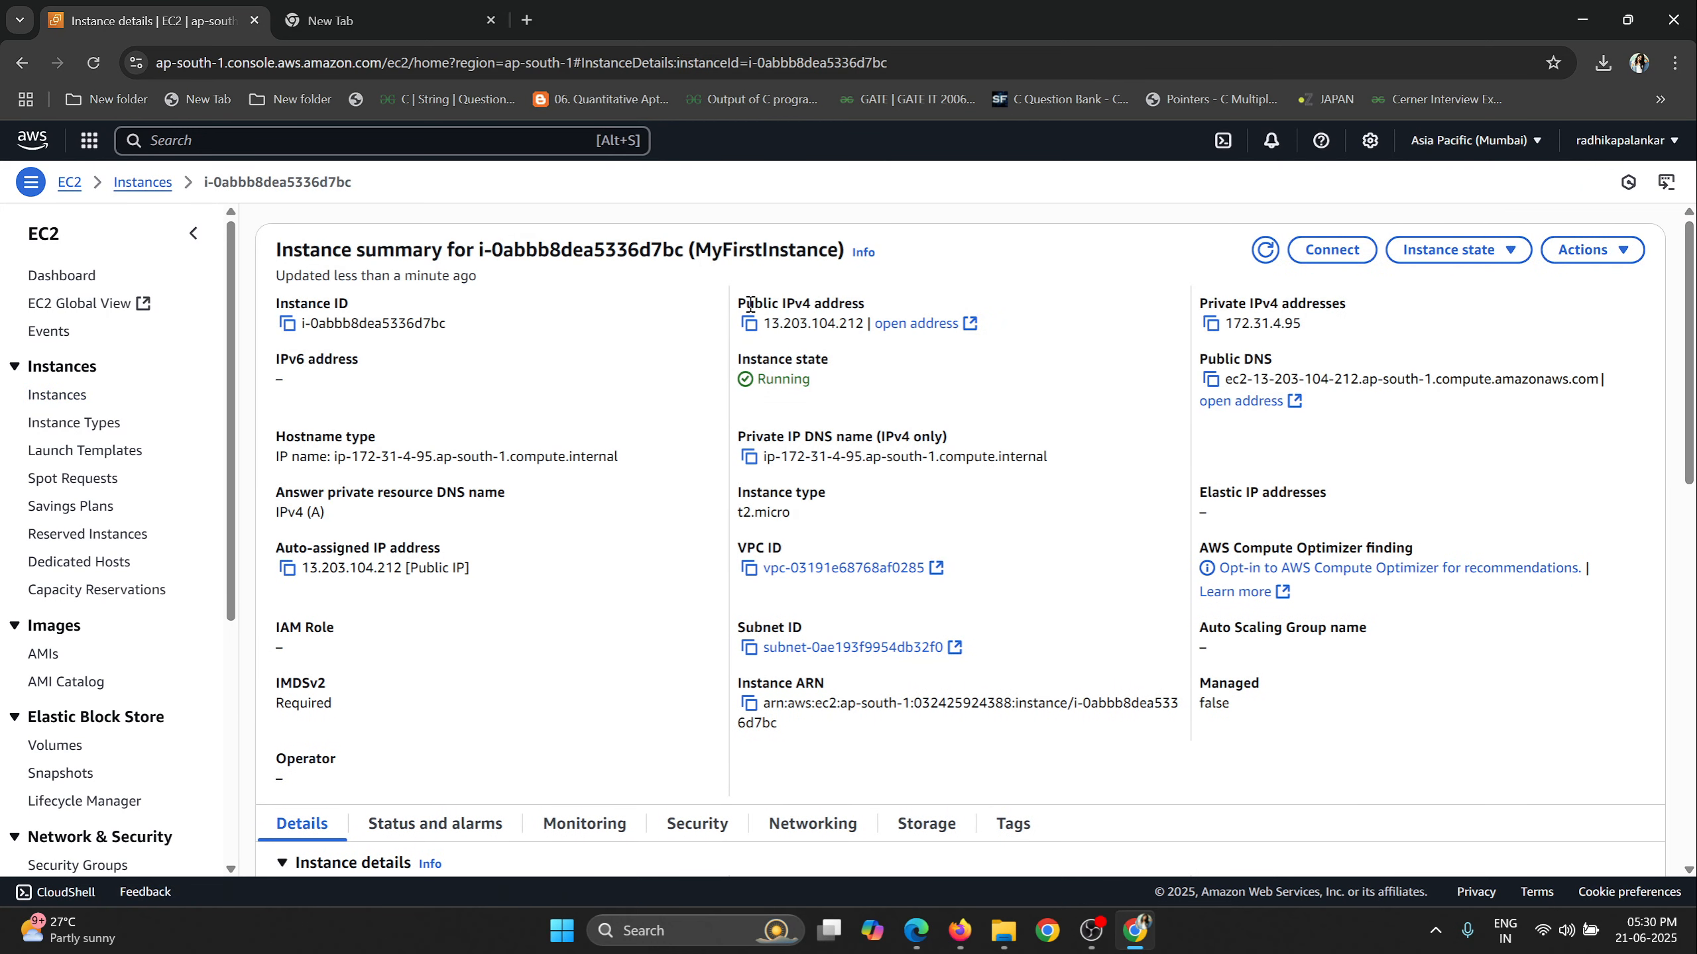
{"action": "left_click", "coordinate": [749, 324]}
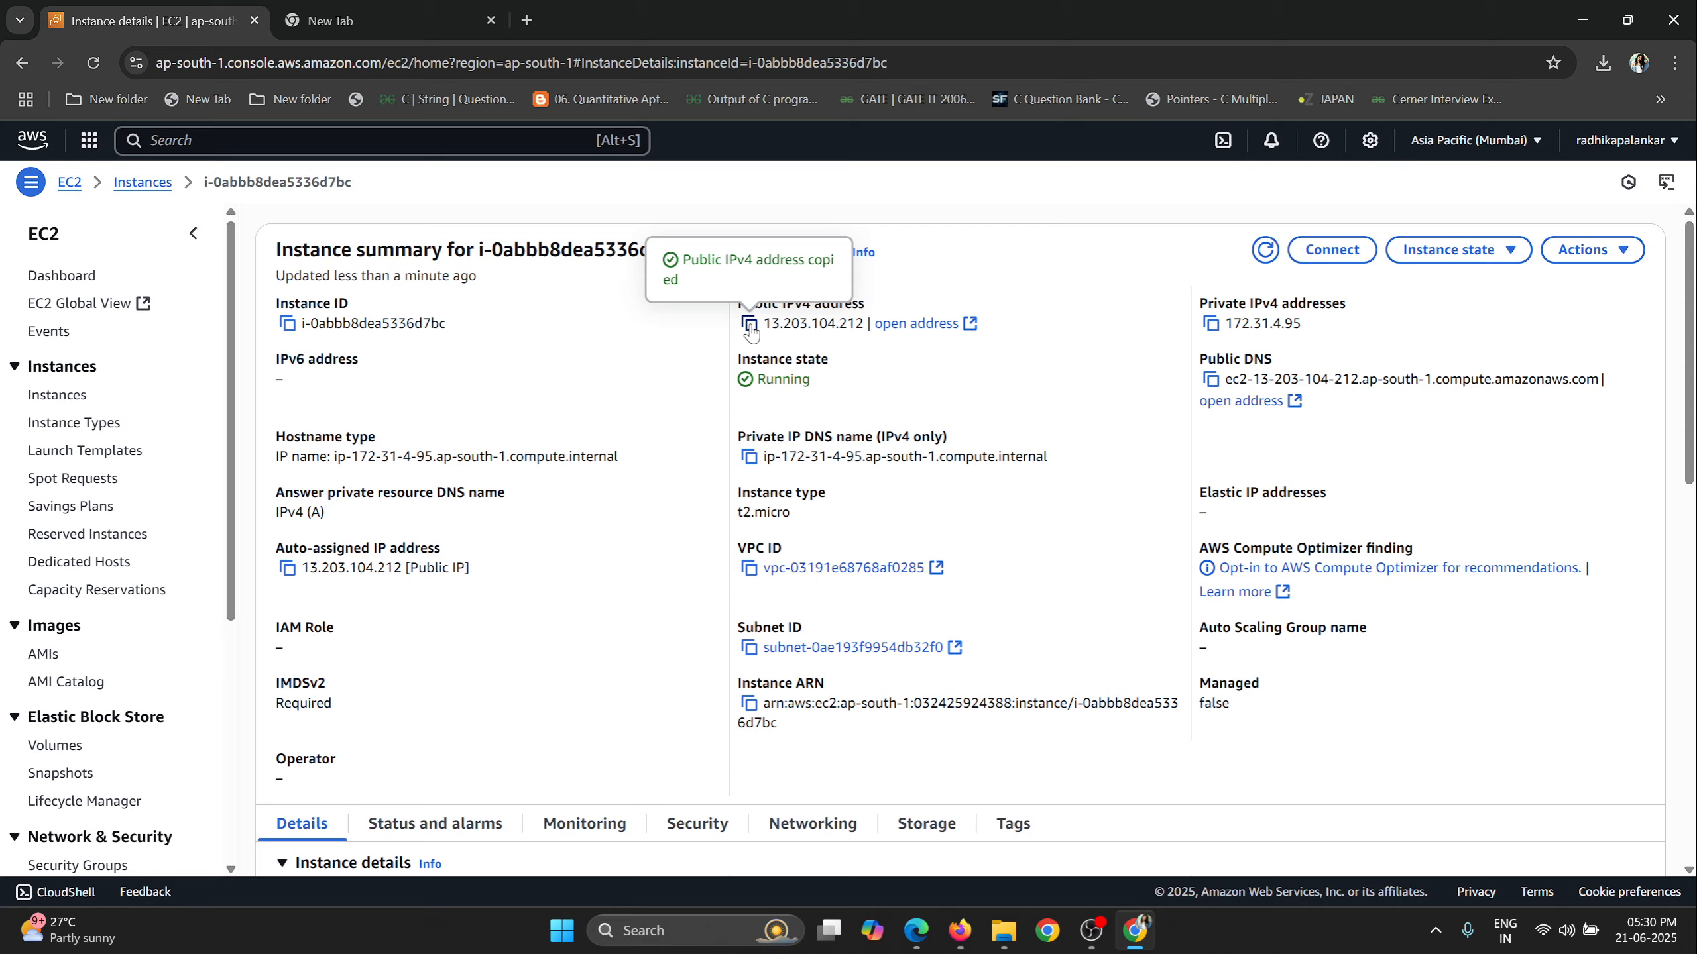
{"action": "left_click", "coordinate": [330, 20]}
{"action": "key", "text": "ctrl+v"}
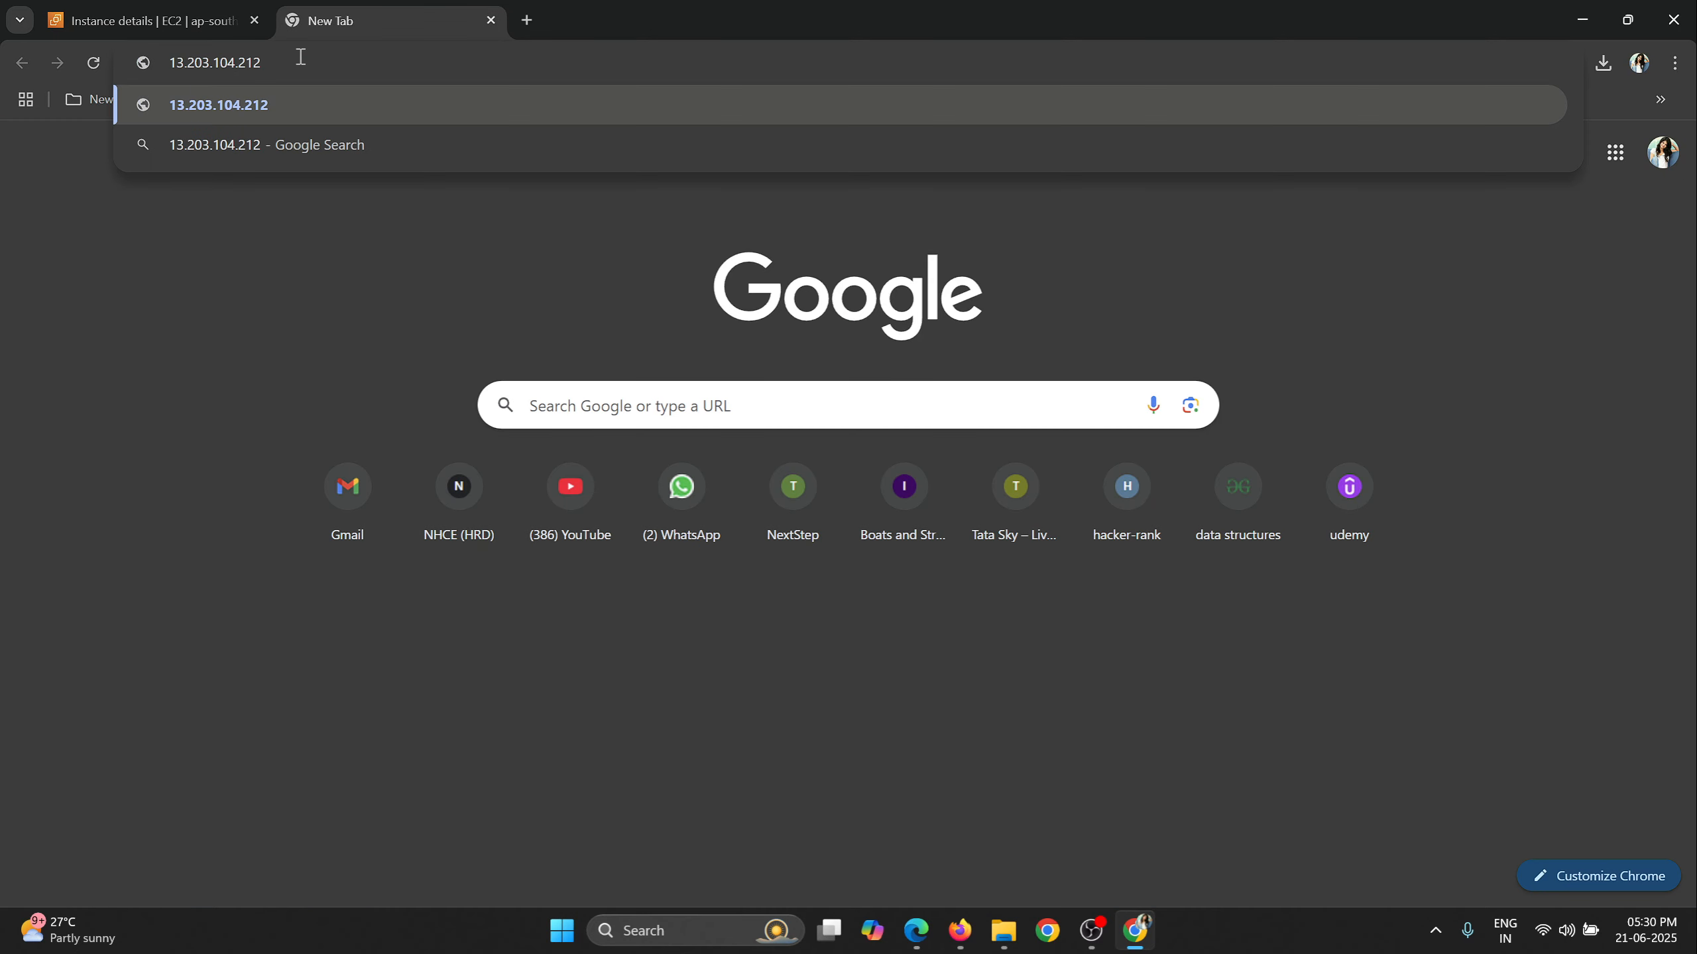
{"action": "key", "text": "Return"}
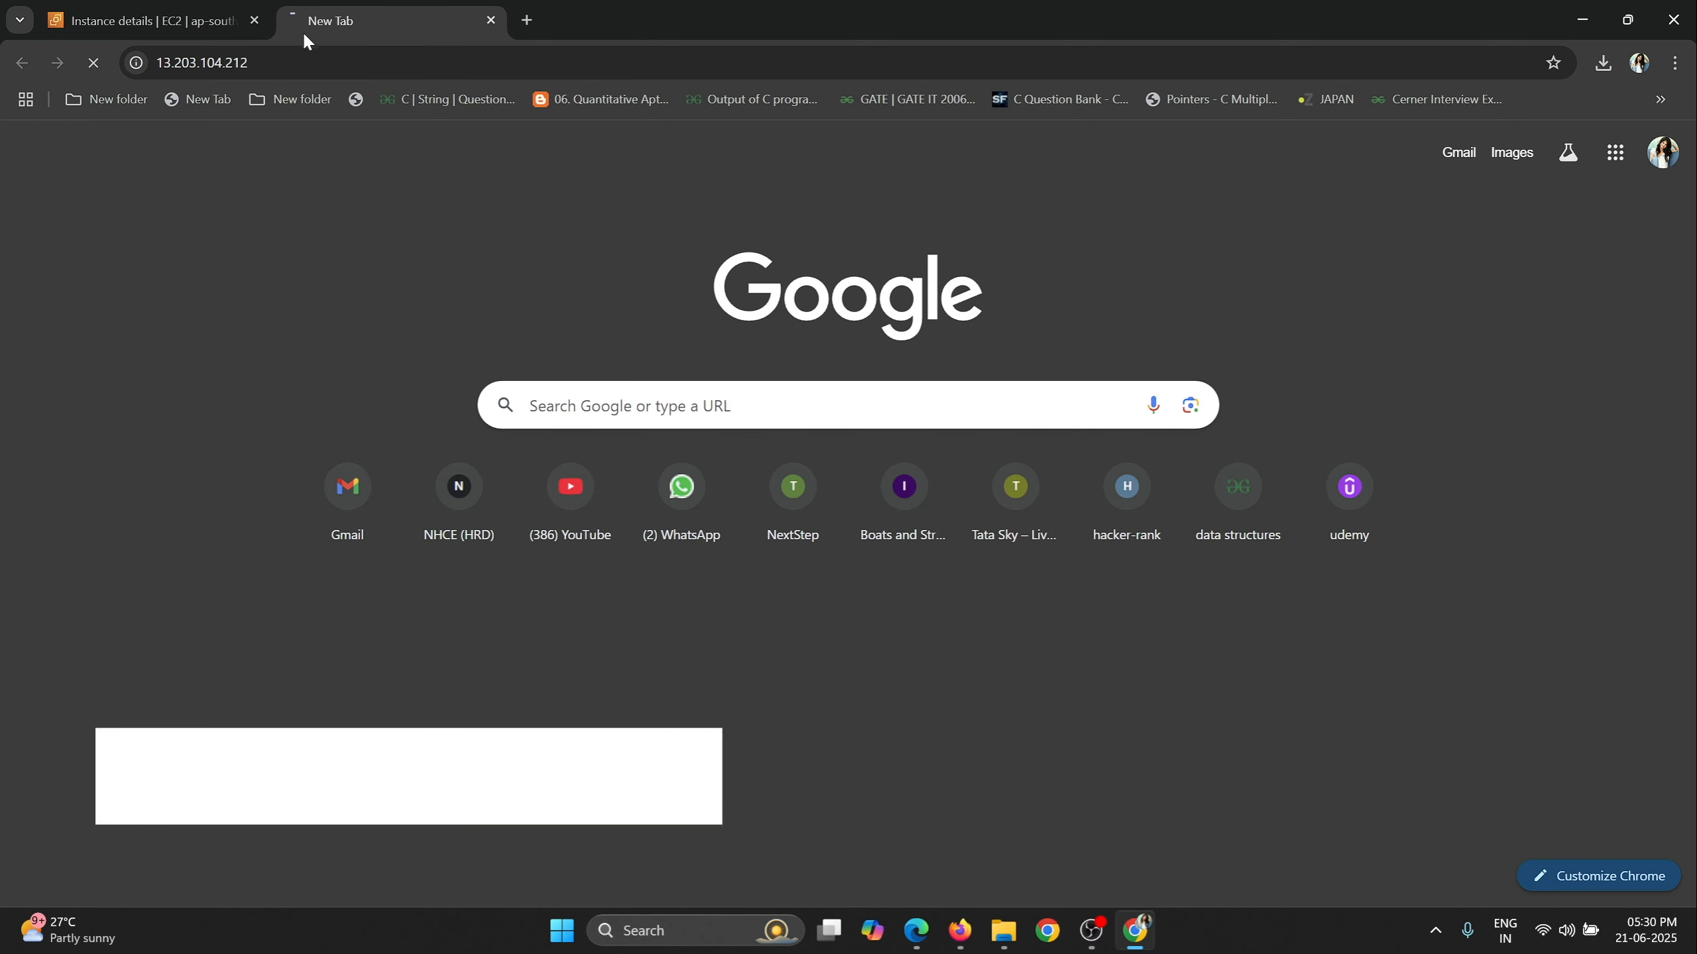
{"action": "left_click", "coordinate": [257, 63]}
{"action": "left_click", "coordinate": [527, 19]}
{"action": "key", "text": "ctrl+v"}
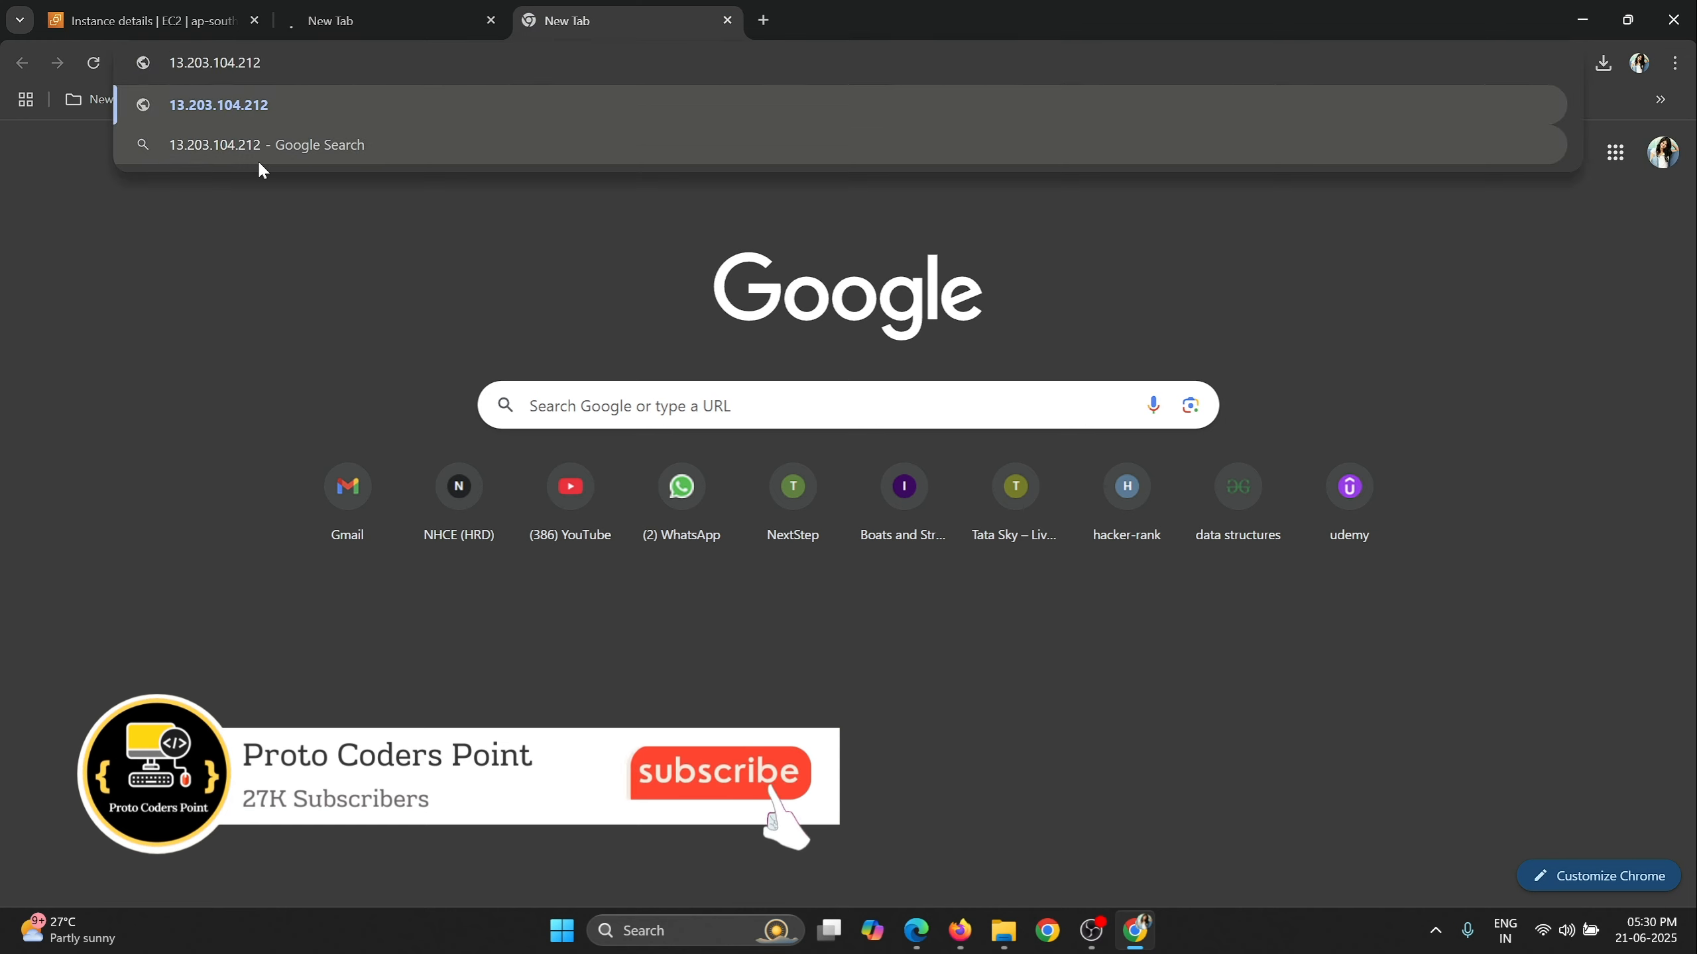
{"action": "key", "text": "Home"}
{"action": "type", "text": "http"}
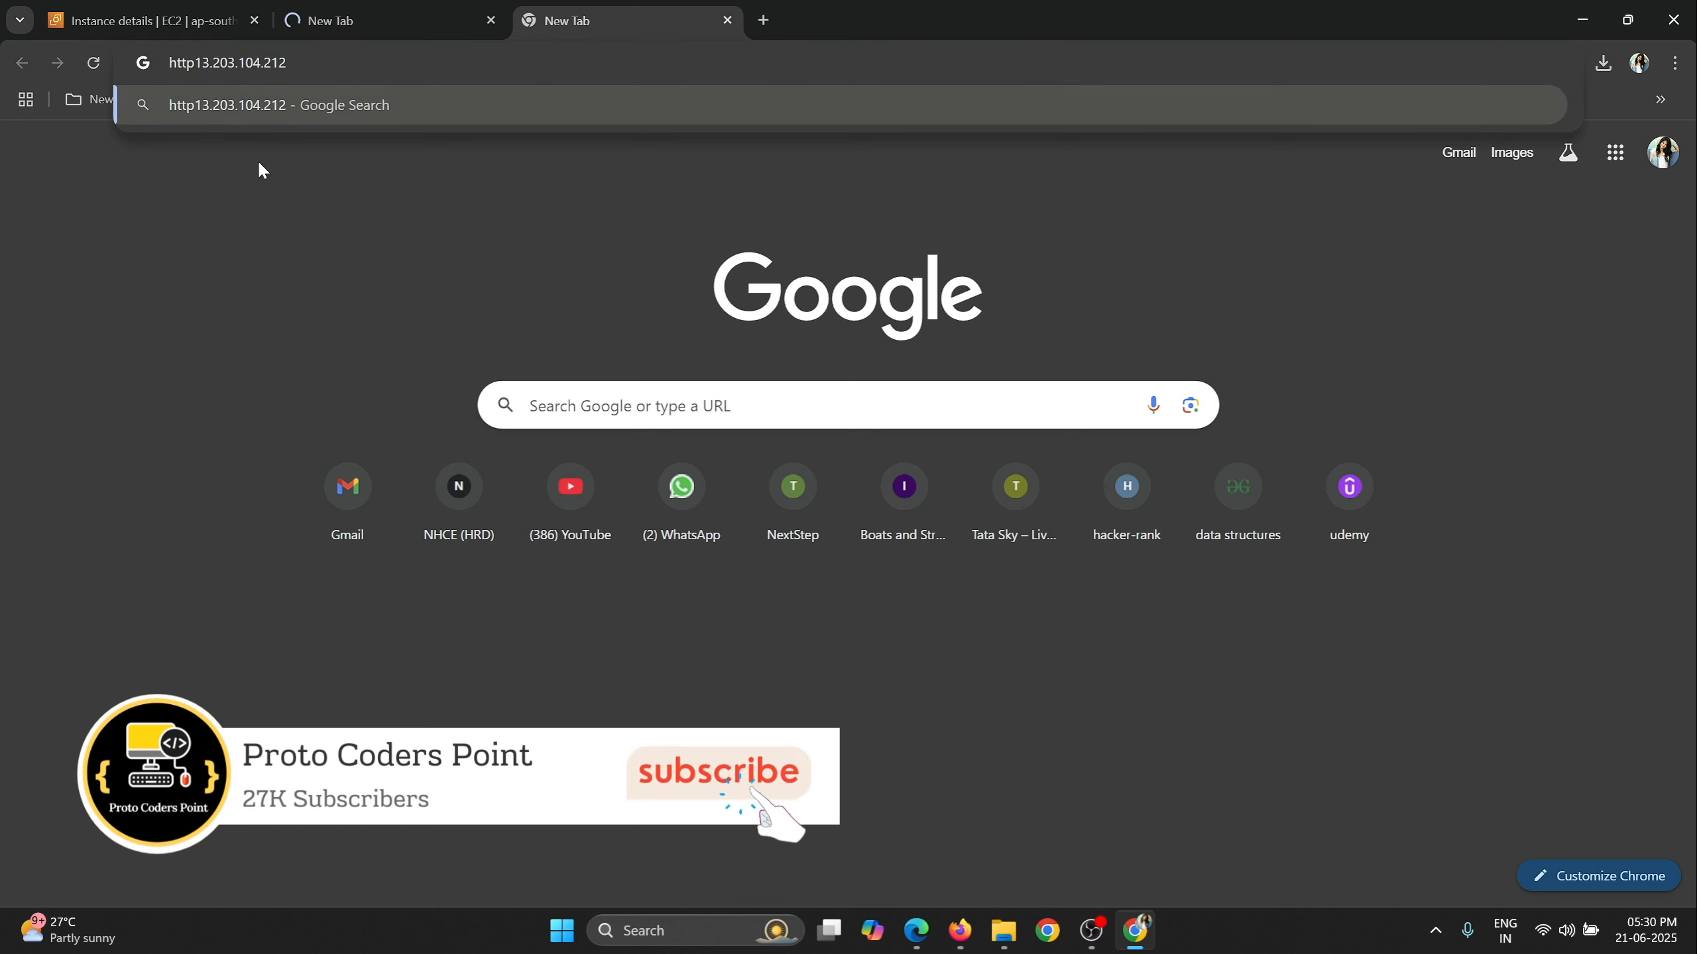
{"action": "type", "text": "://"}
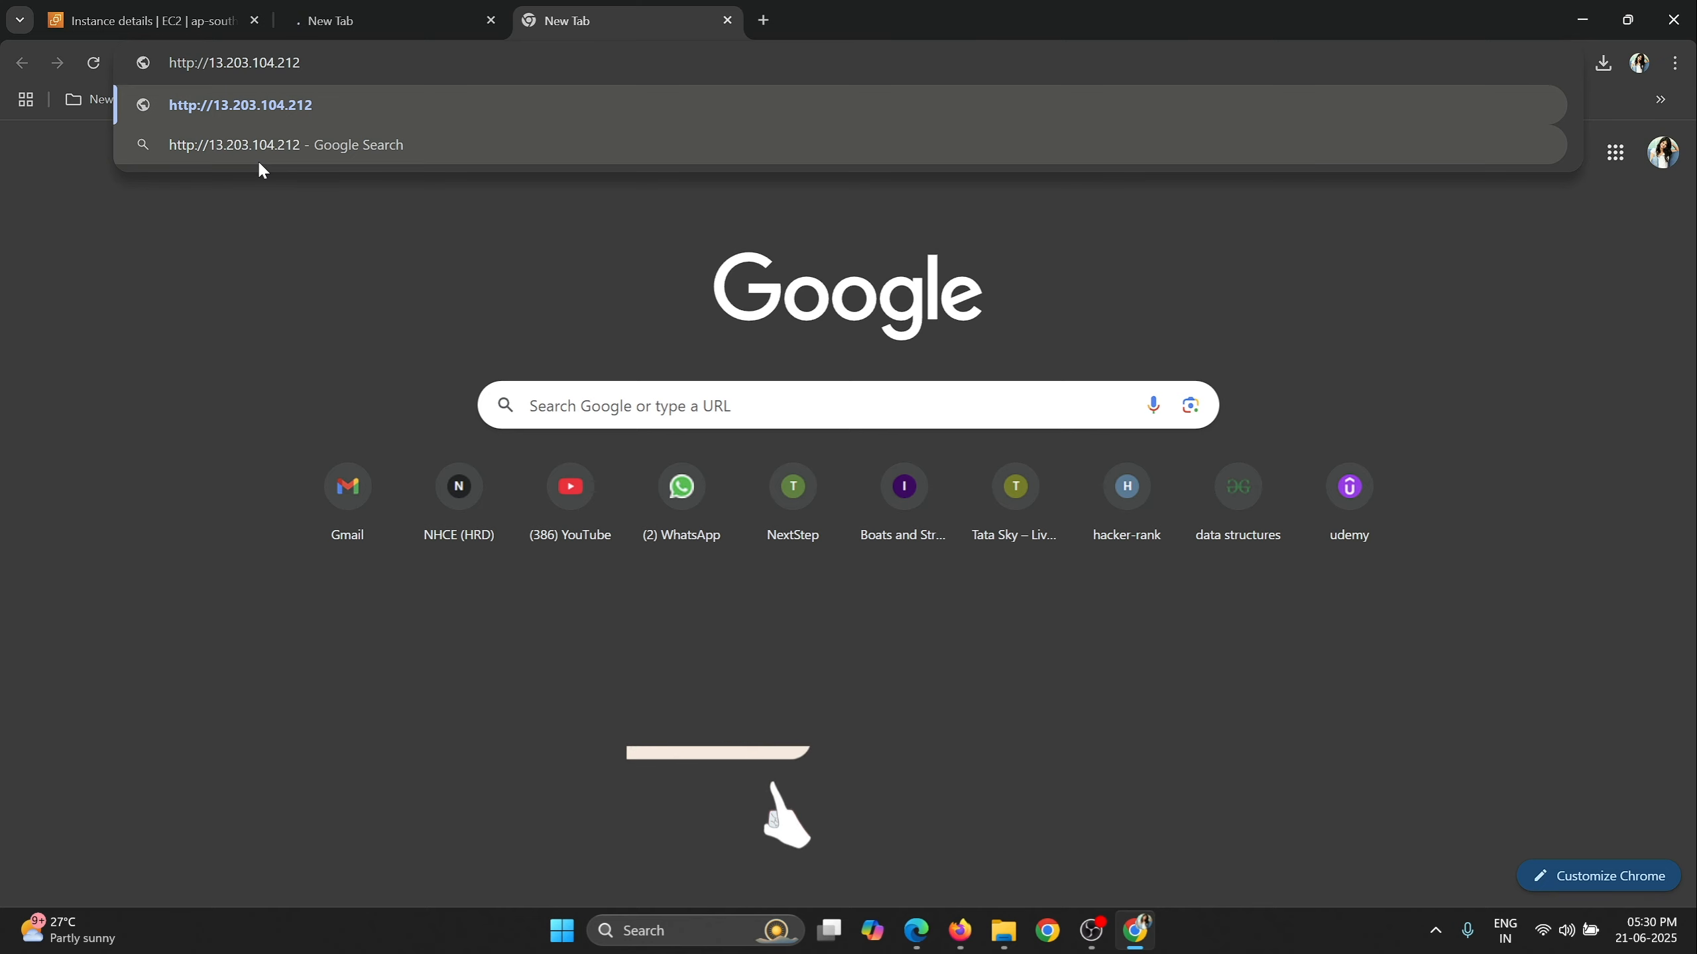
{"action": "key", "text": "Return"}
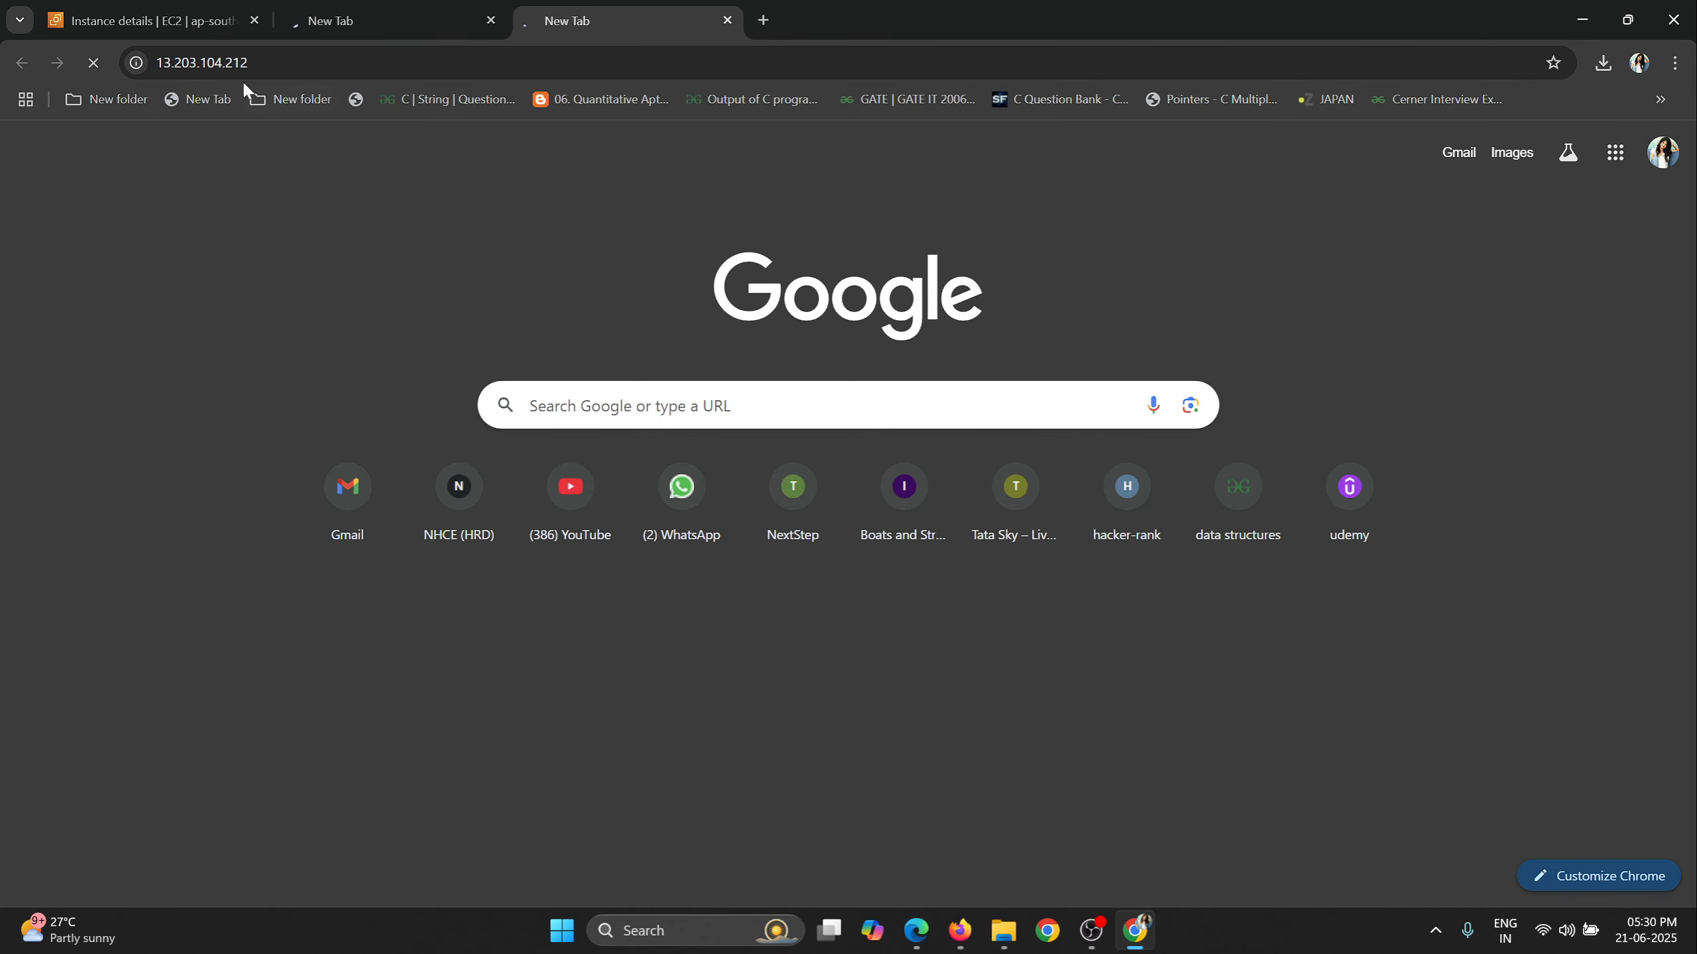
Return to MyFirstInstance's details and examine the security groups in its security details.
{"action": "left_click", "coordinate": [194, 29]}
{"action": "scroll", "coordinate": [1099, 491], "scroll_direction": "down", "scroll_amount": 3}
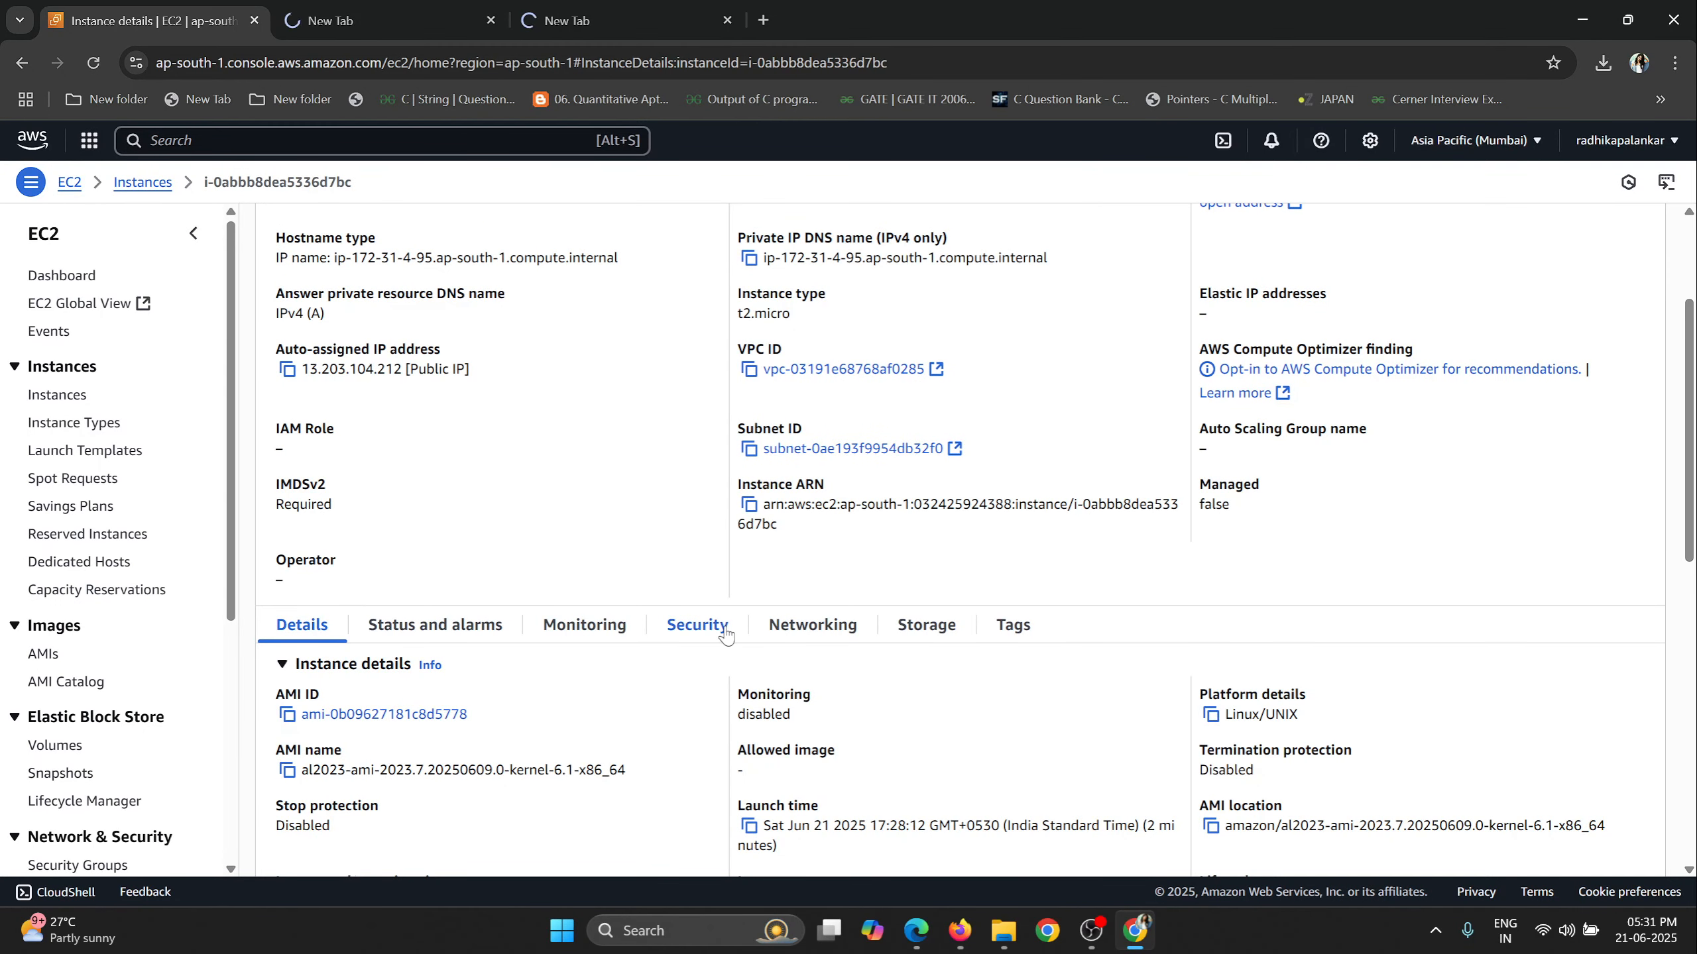
{"action": "scroll", "coordinate": [570, 378], "scroll_direction": "up", "scroll_amount": 3}
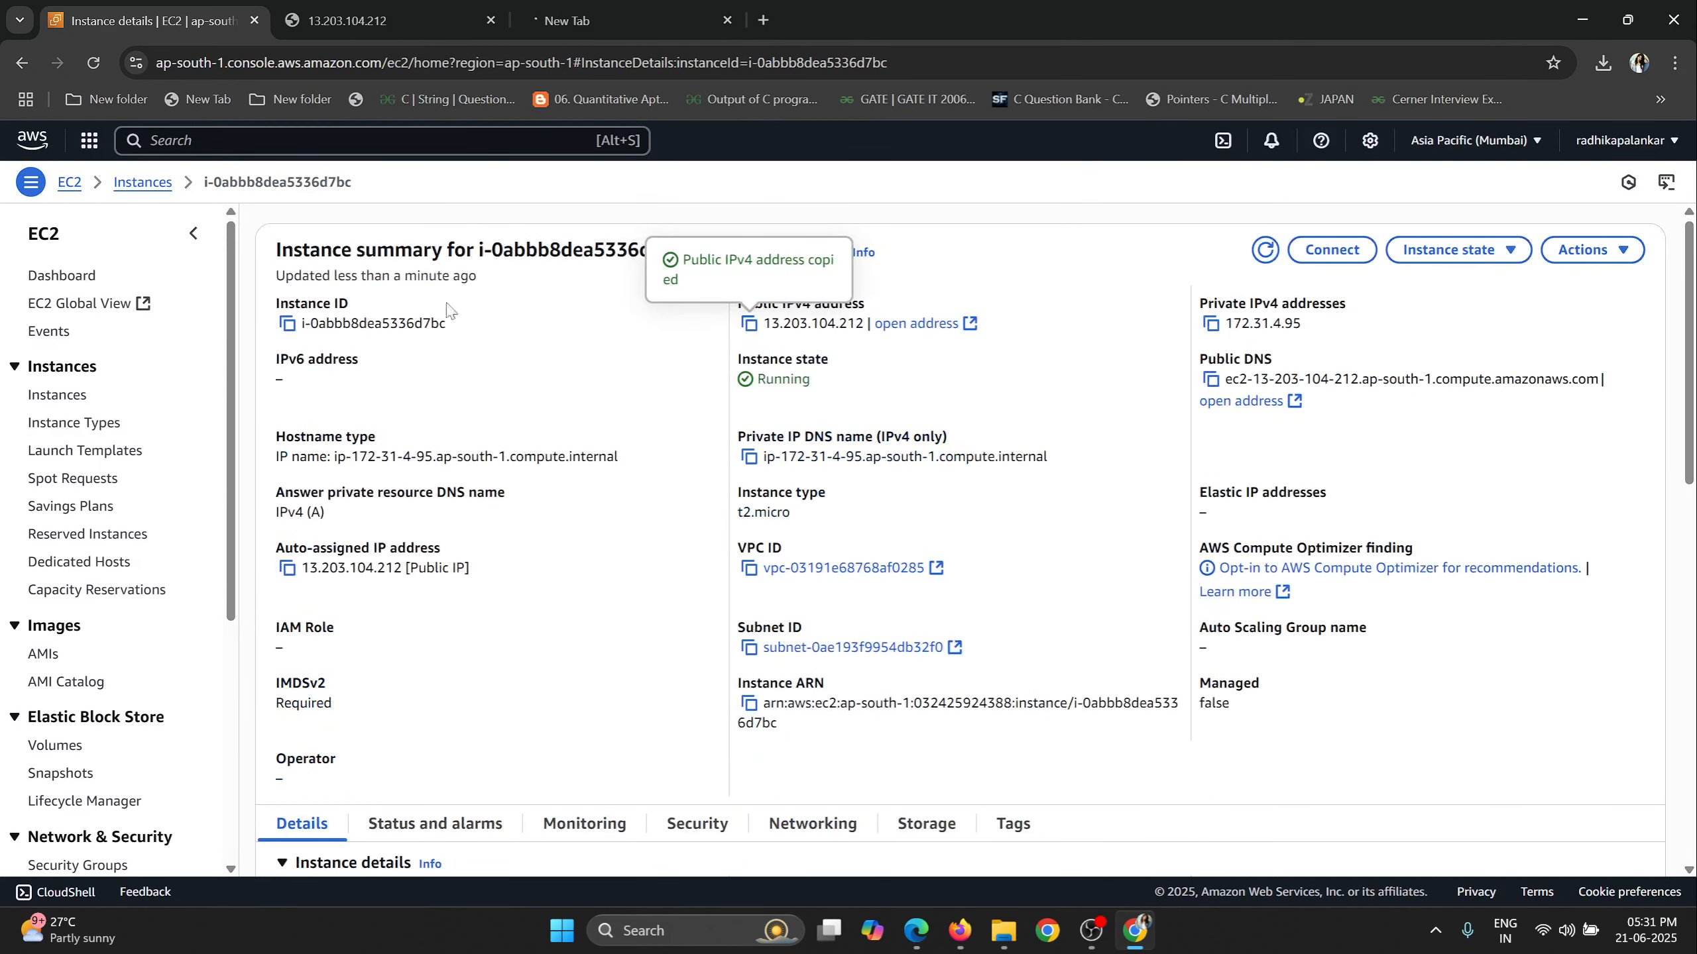
{"action": "left_click_drag", "start_coordinate": [693, 252], "coordinate": [841, 251]}
{"action": "scroll", "coordinate": [423, 523], "scroll_direction": "down", "scroll_amount": 4}
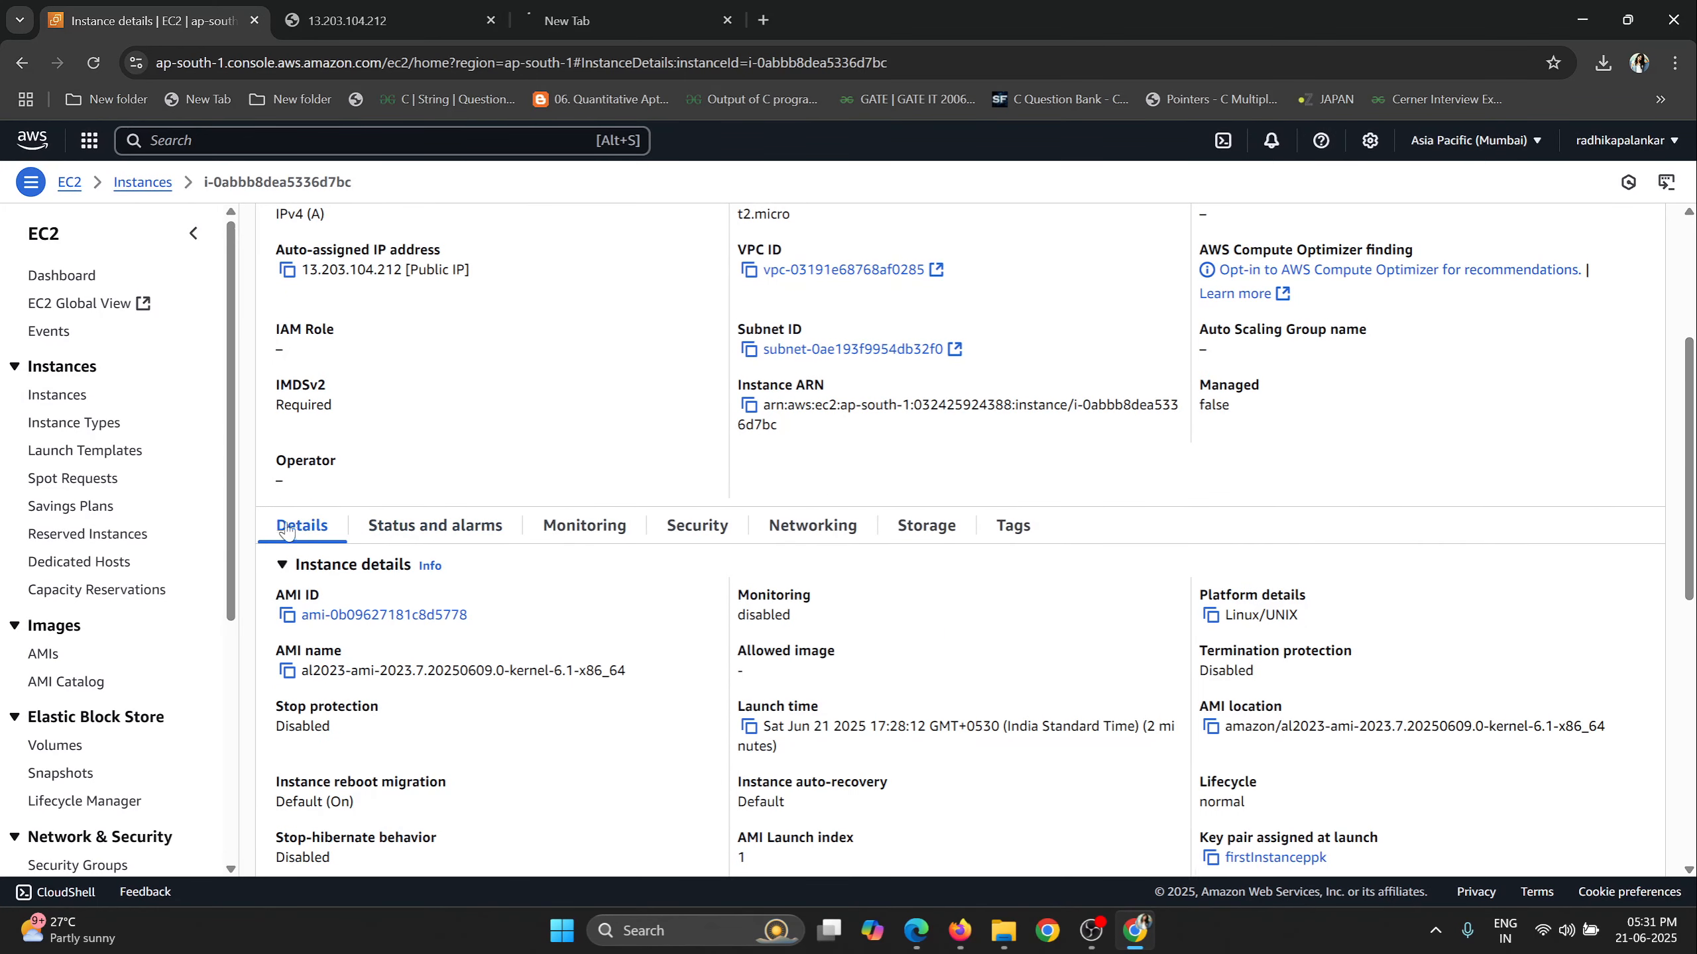
{"action": "left_click", "coordinate": [727, 538]}
{"action": "scroll", "coordinate": [727, 538], "scroll_direction": "down", "scroll_amount": 1}
{"action": "left_click_drag", "start_coordinate": [272, 552], "coordinate": [391, 560]}
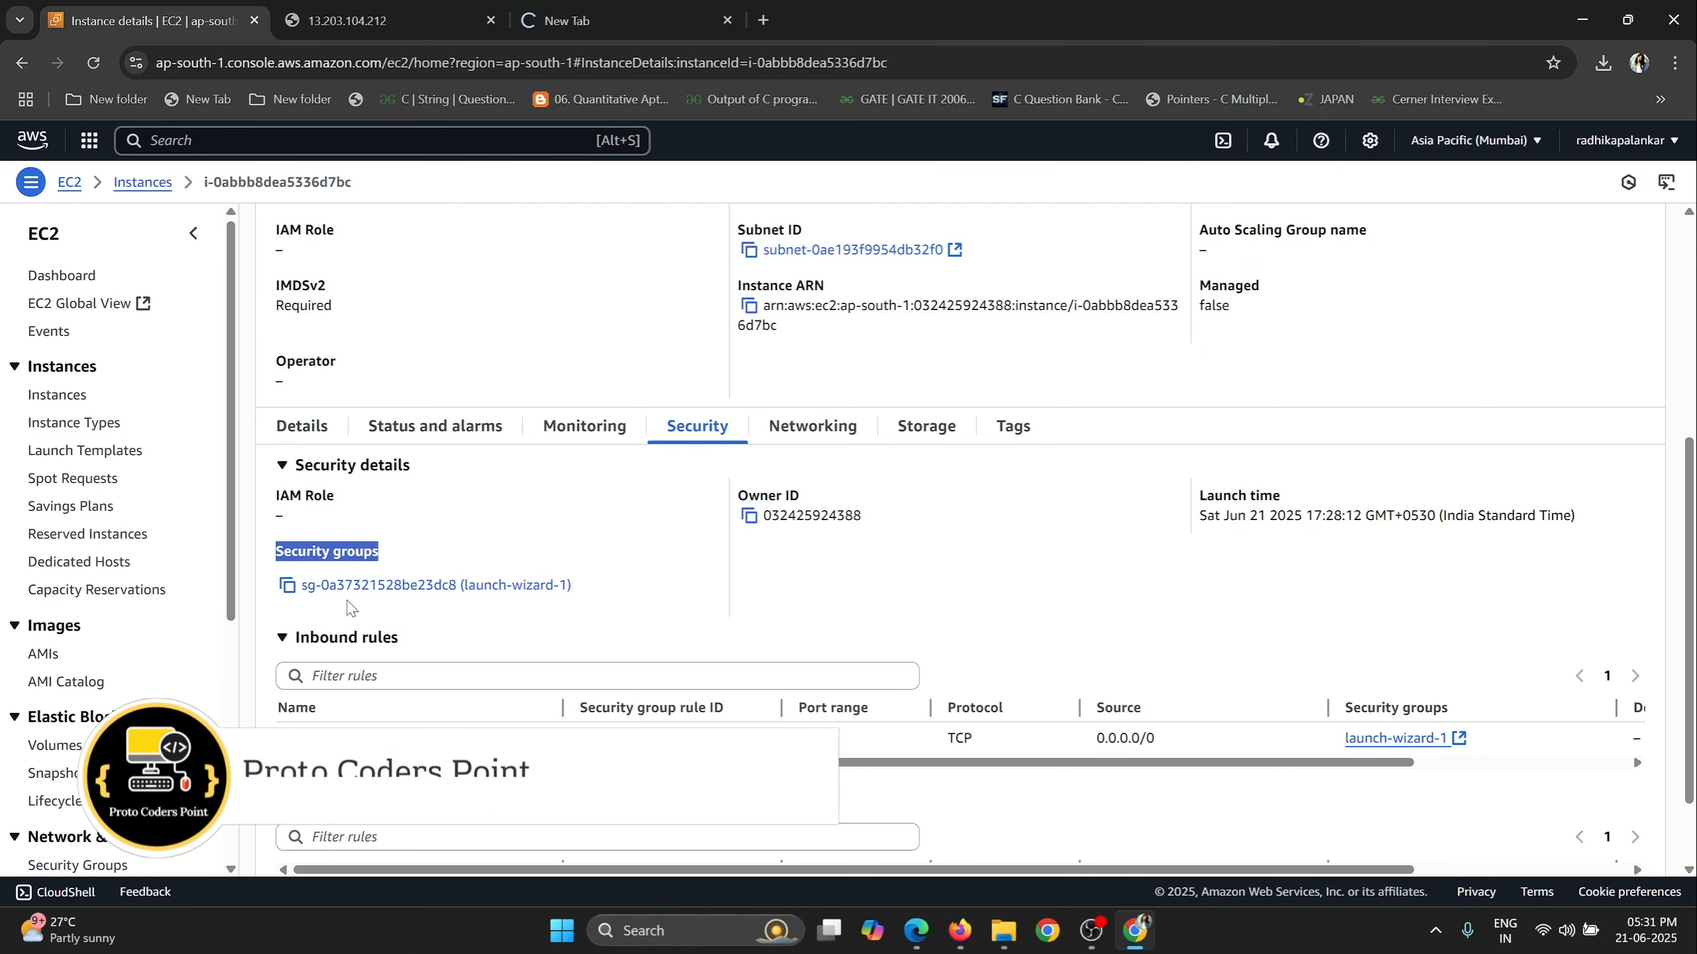
{"action": "left_click", "coordinate": [568, 20]}
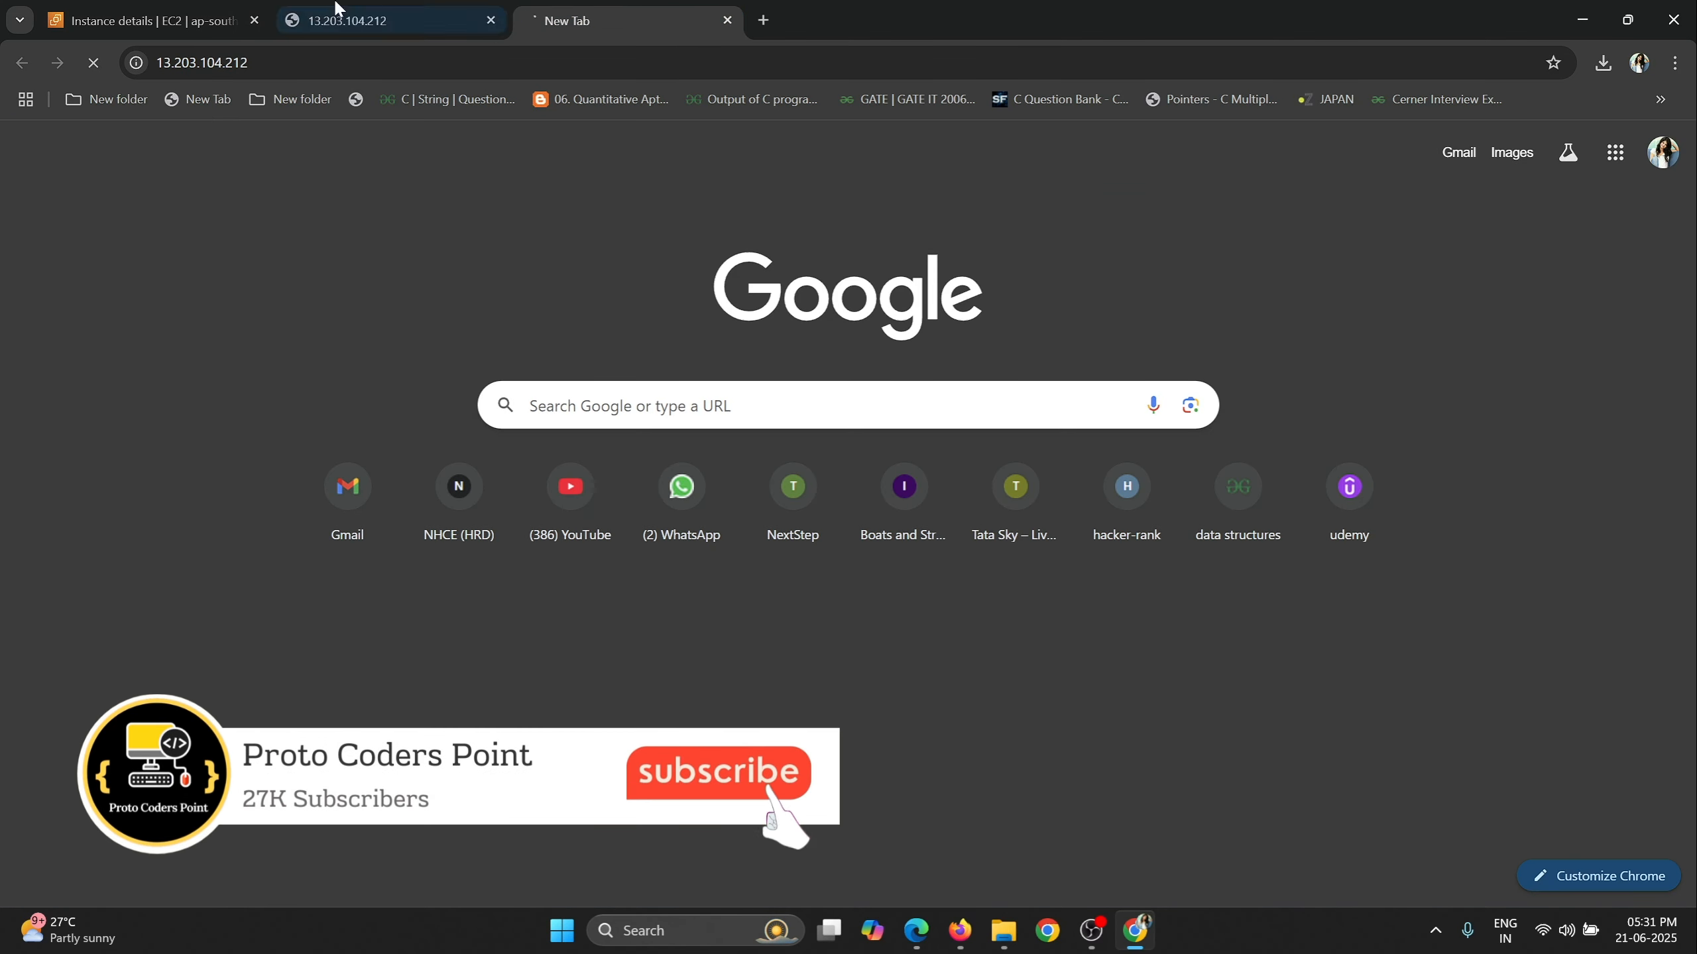
{"action": "left_click", "coordinate": [180, 12]}
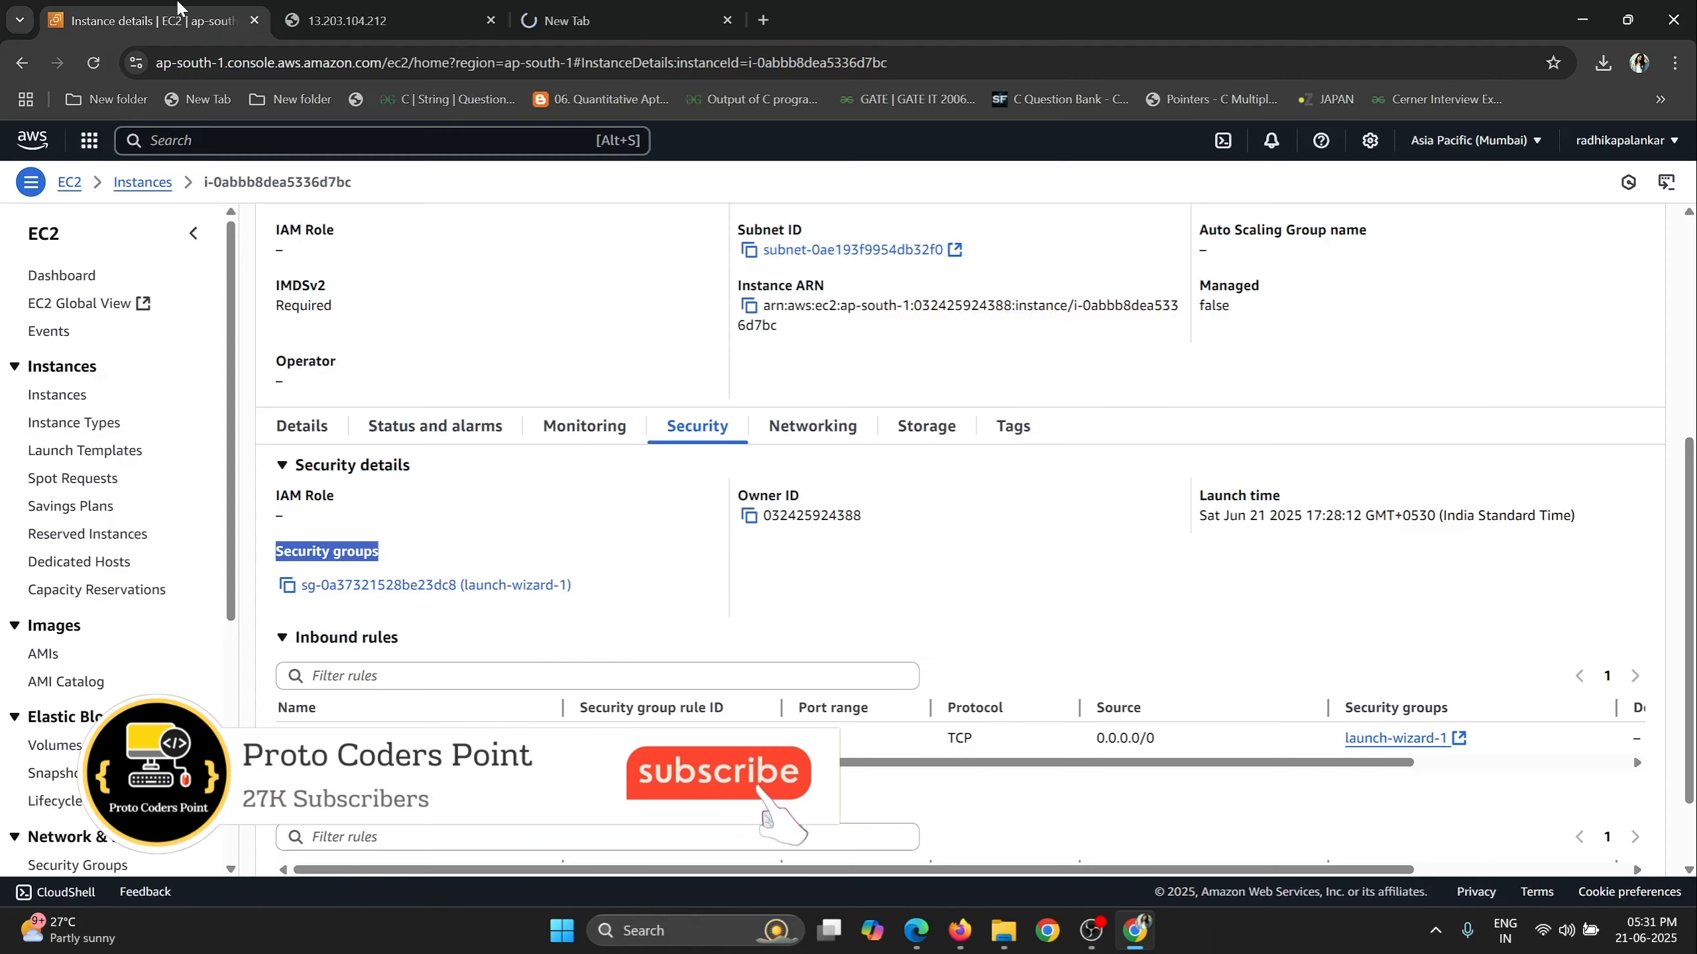
Add an HTTP inbound rule on port 80 with source Anywhere (0.0.0.0/0) to the launch-wizard-1 security group and save the rules.
{"action": "left_click", "coordinate": [391, 585]}
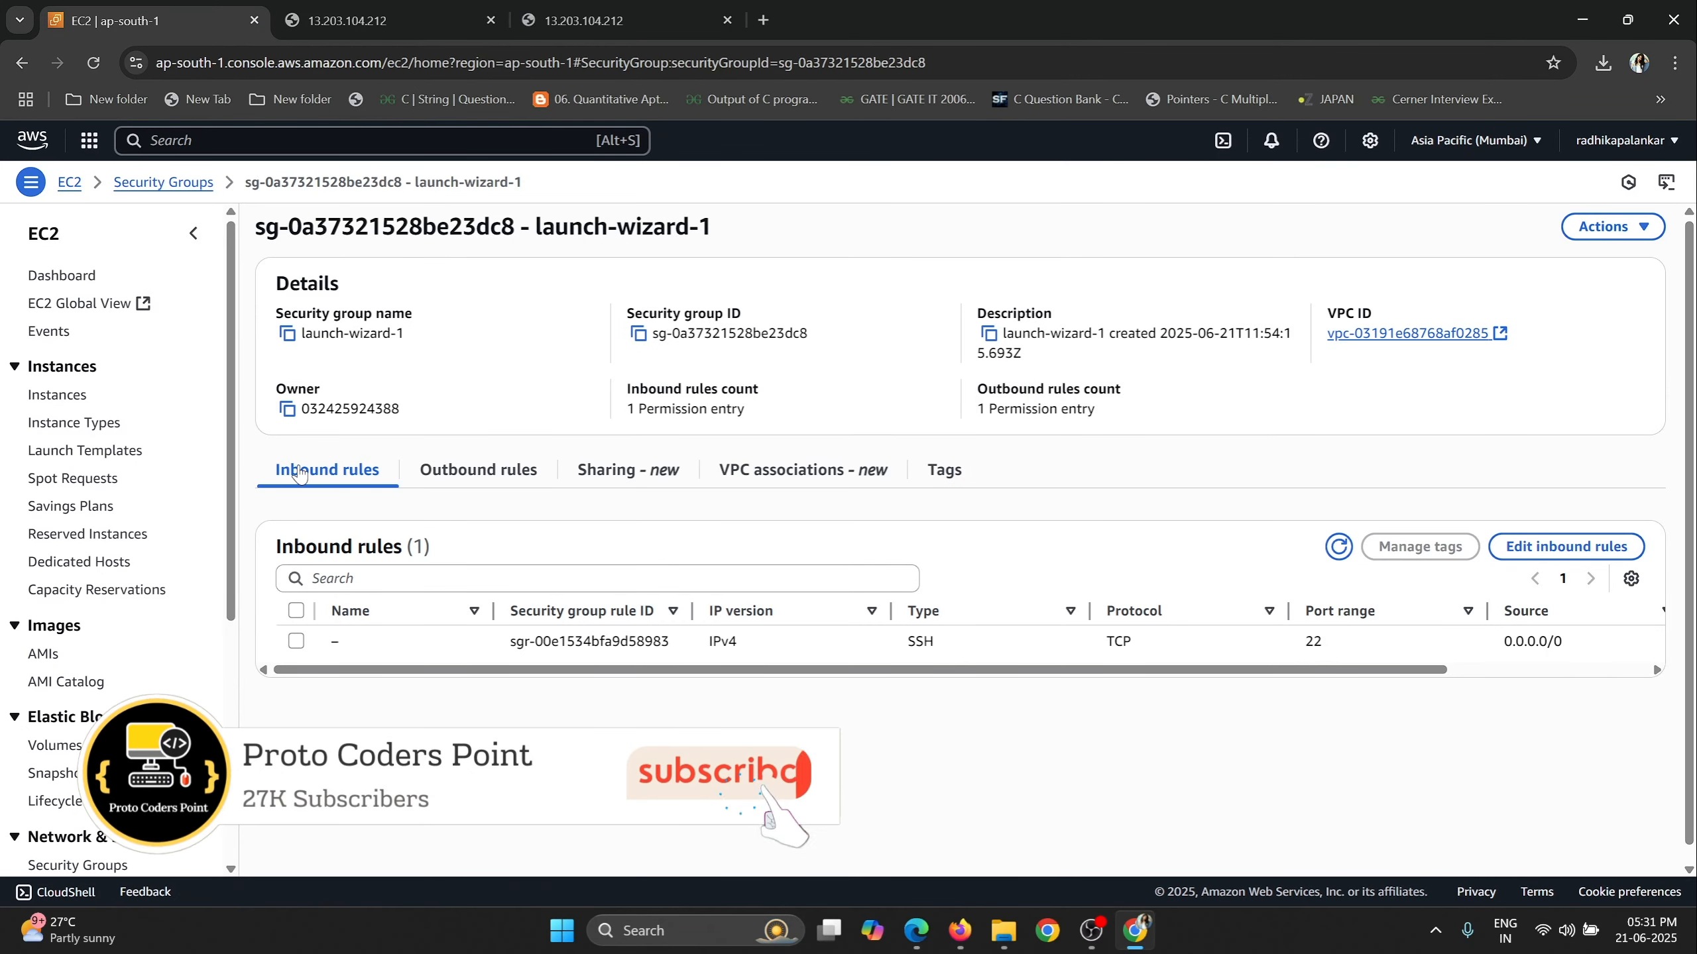
{"action": "left_click", "coordinate": [1565, 546]}
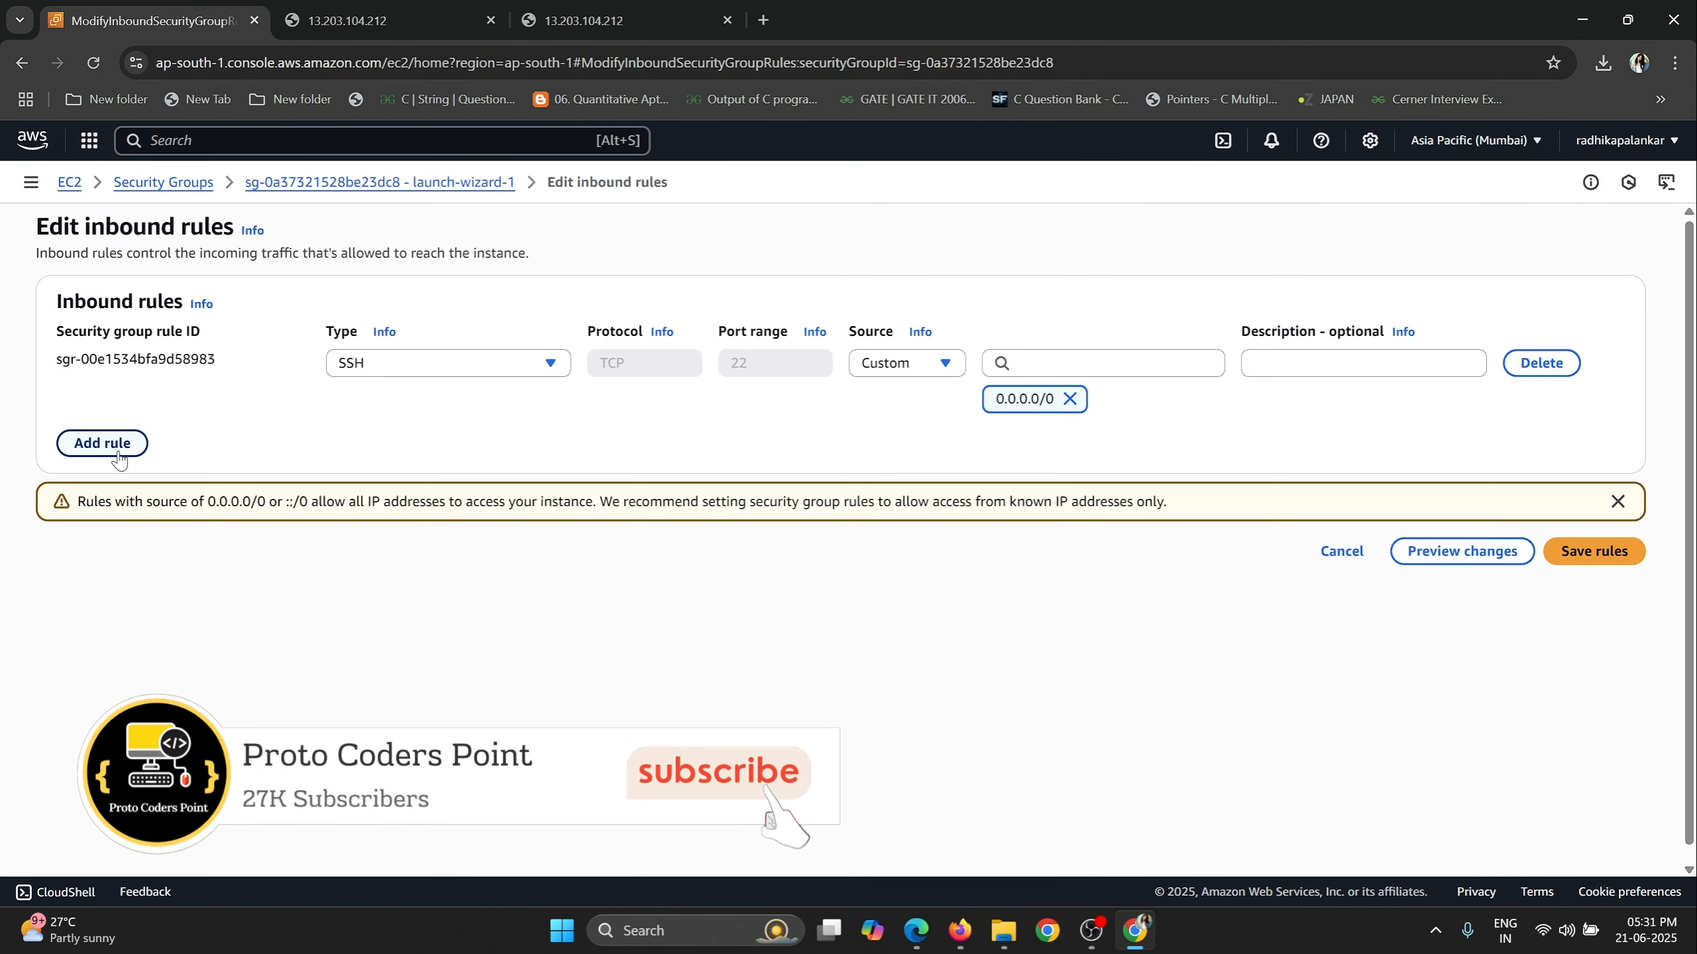
{"action": "left_click", "coordinate": [117, 457]}
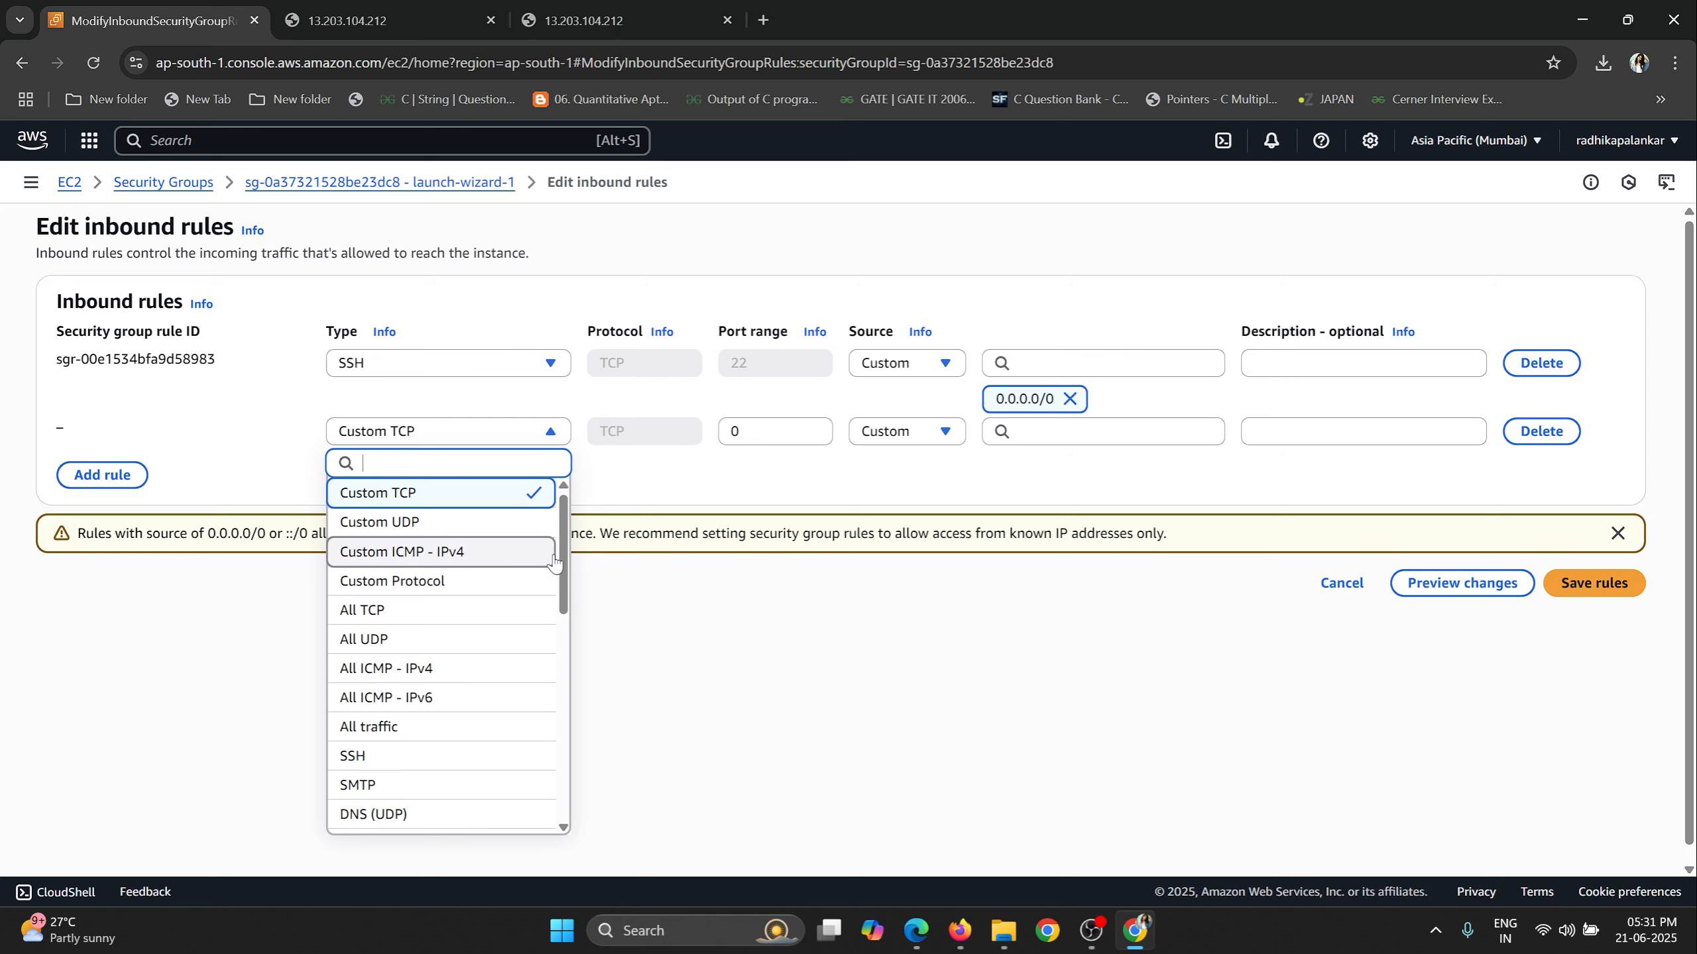
{"action": "scroll", "coordinate": [366, 707], "scroll_direction": "down", "scroll_amount": 3}
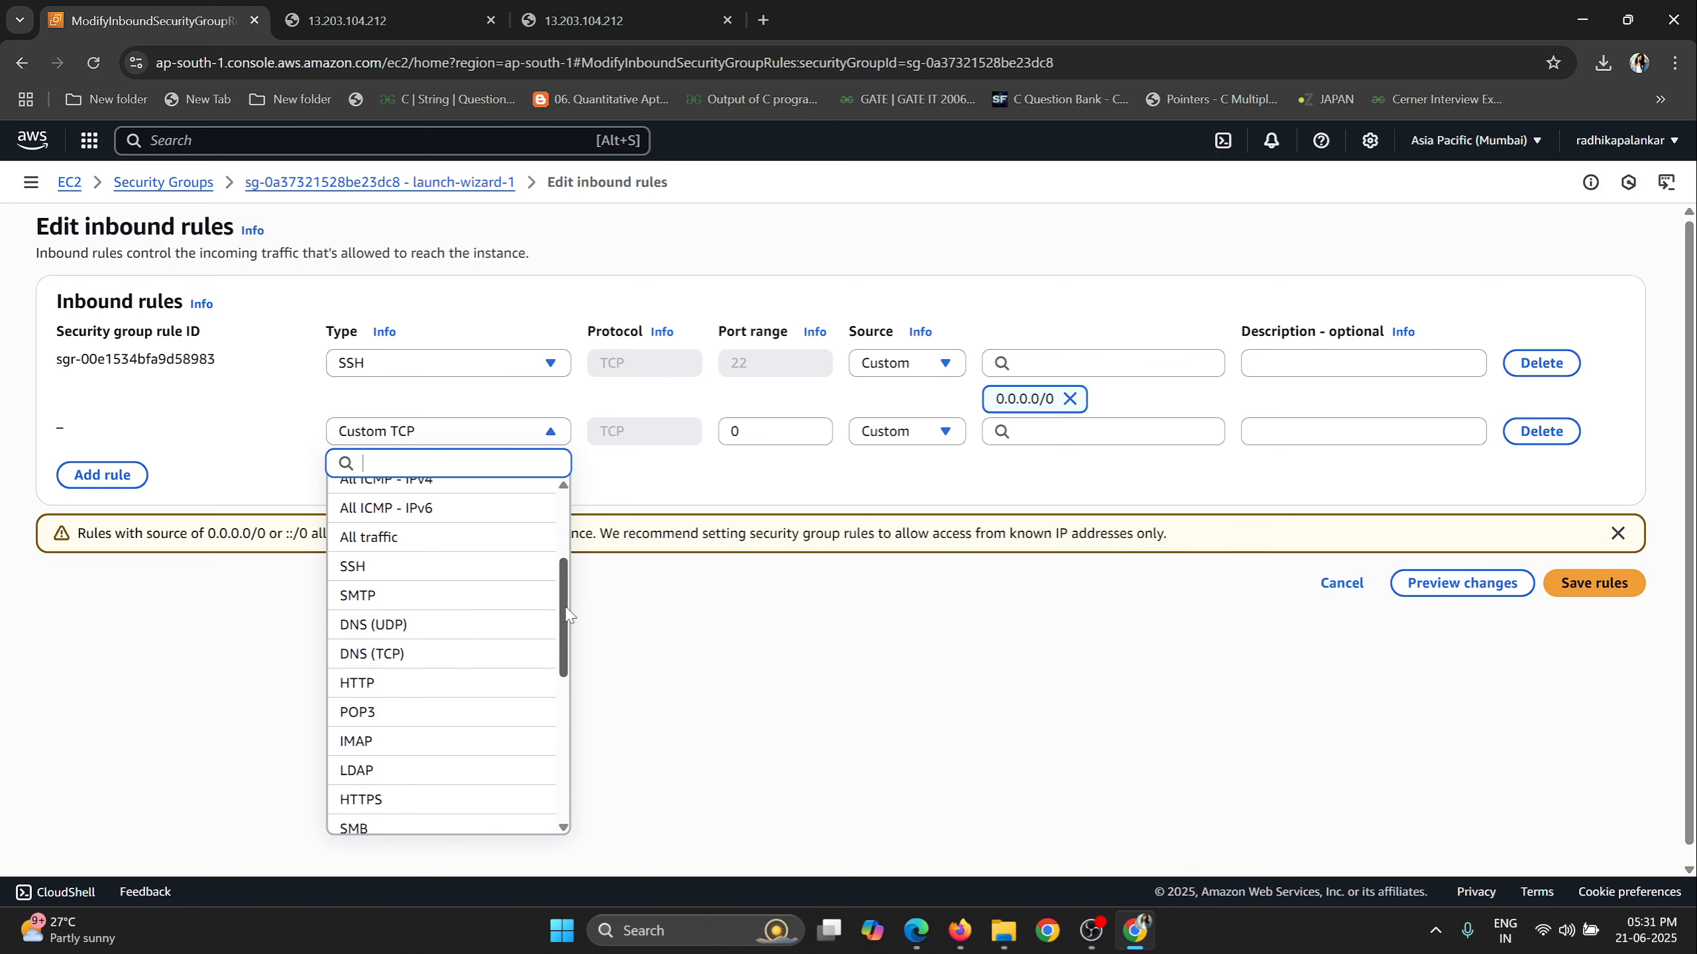
{"action": "left_click", "coordinate": [366, 683]}
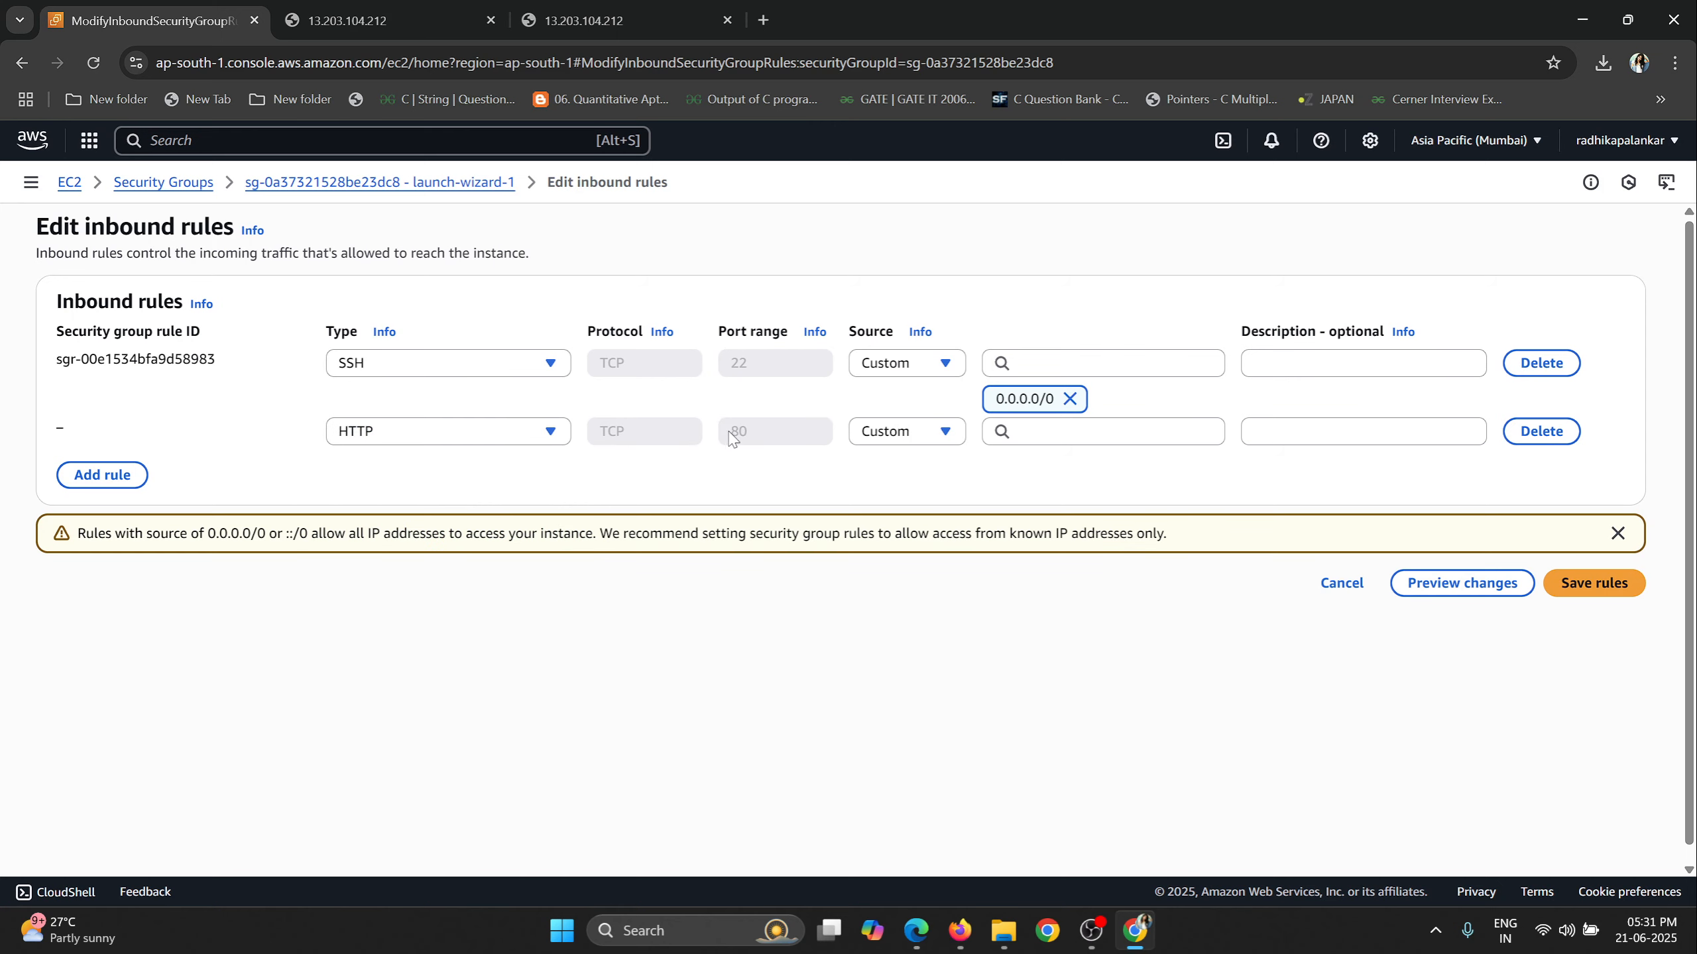
{"action": "left_click_drag", "start_coordinate": [730, 433], "coordinate": [749, 436]}
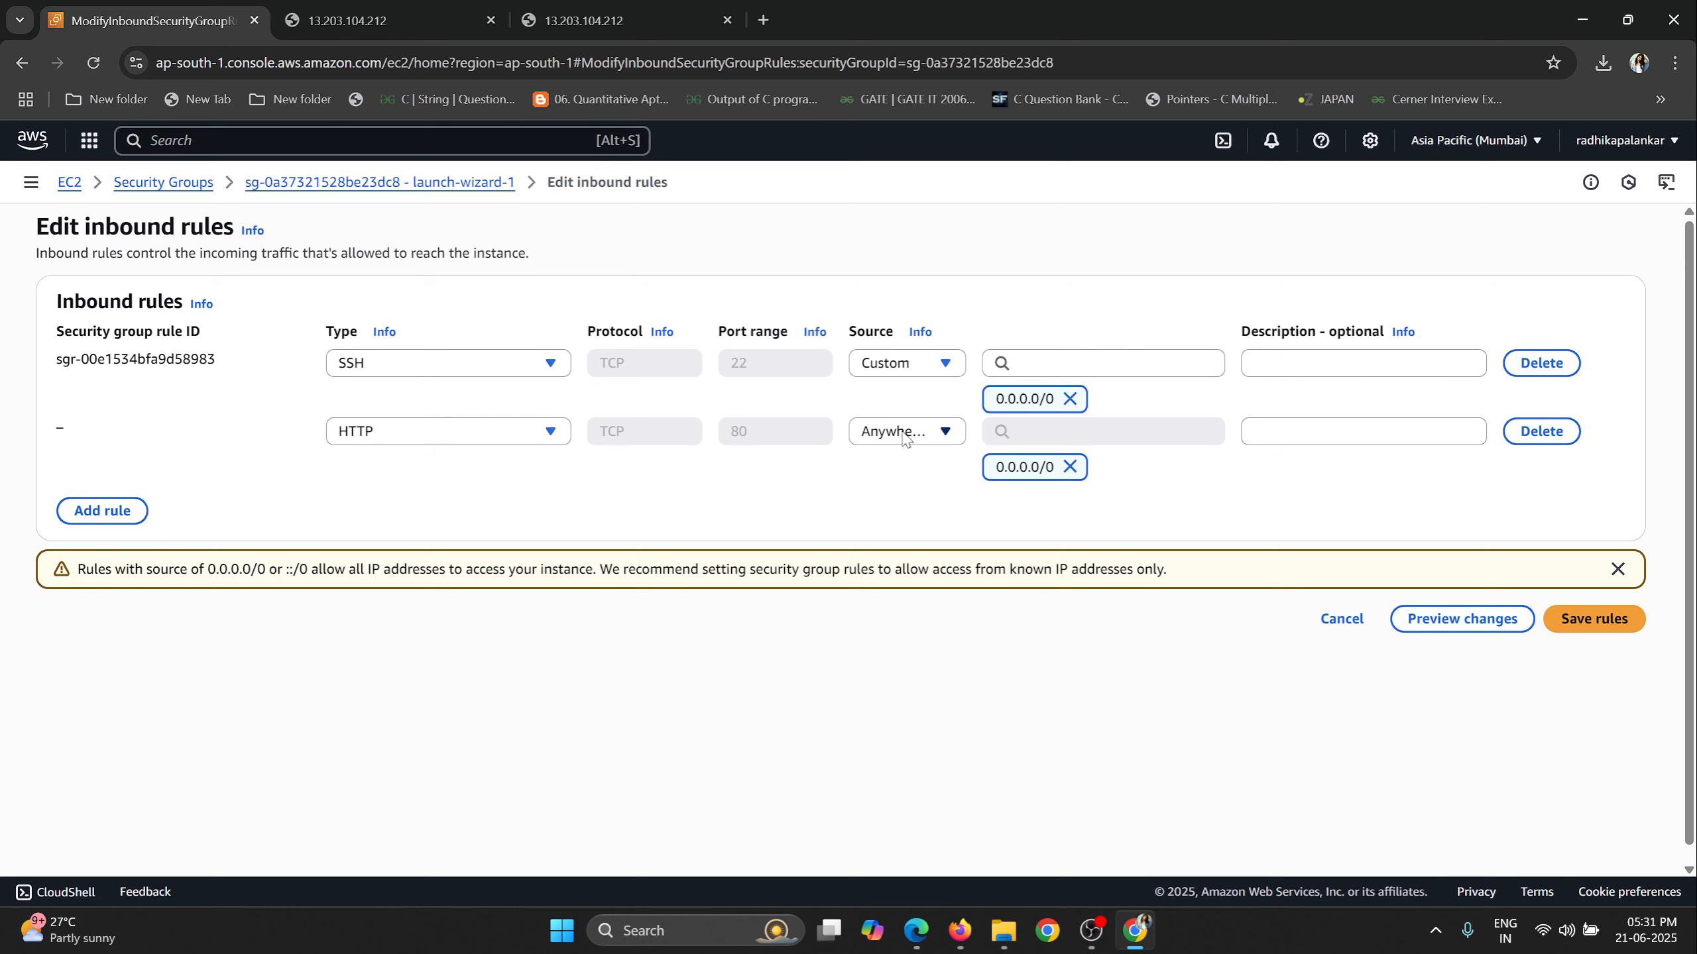
{"action": "left_click", "coordinate": [905, 438]}
{"action": "left_click", "coordinate": [998, 476]}
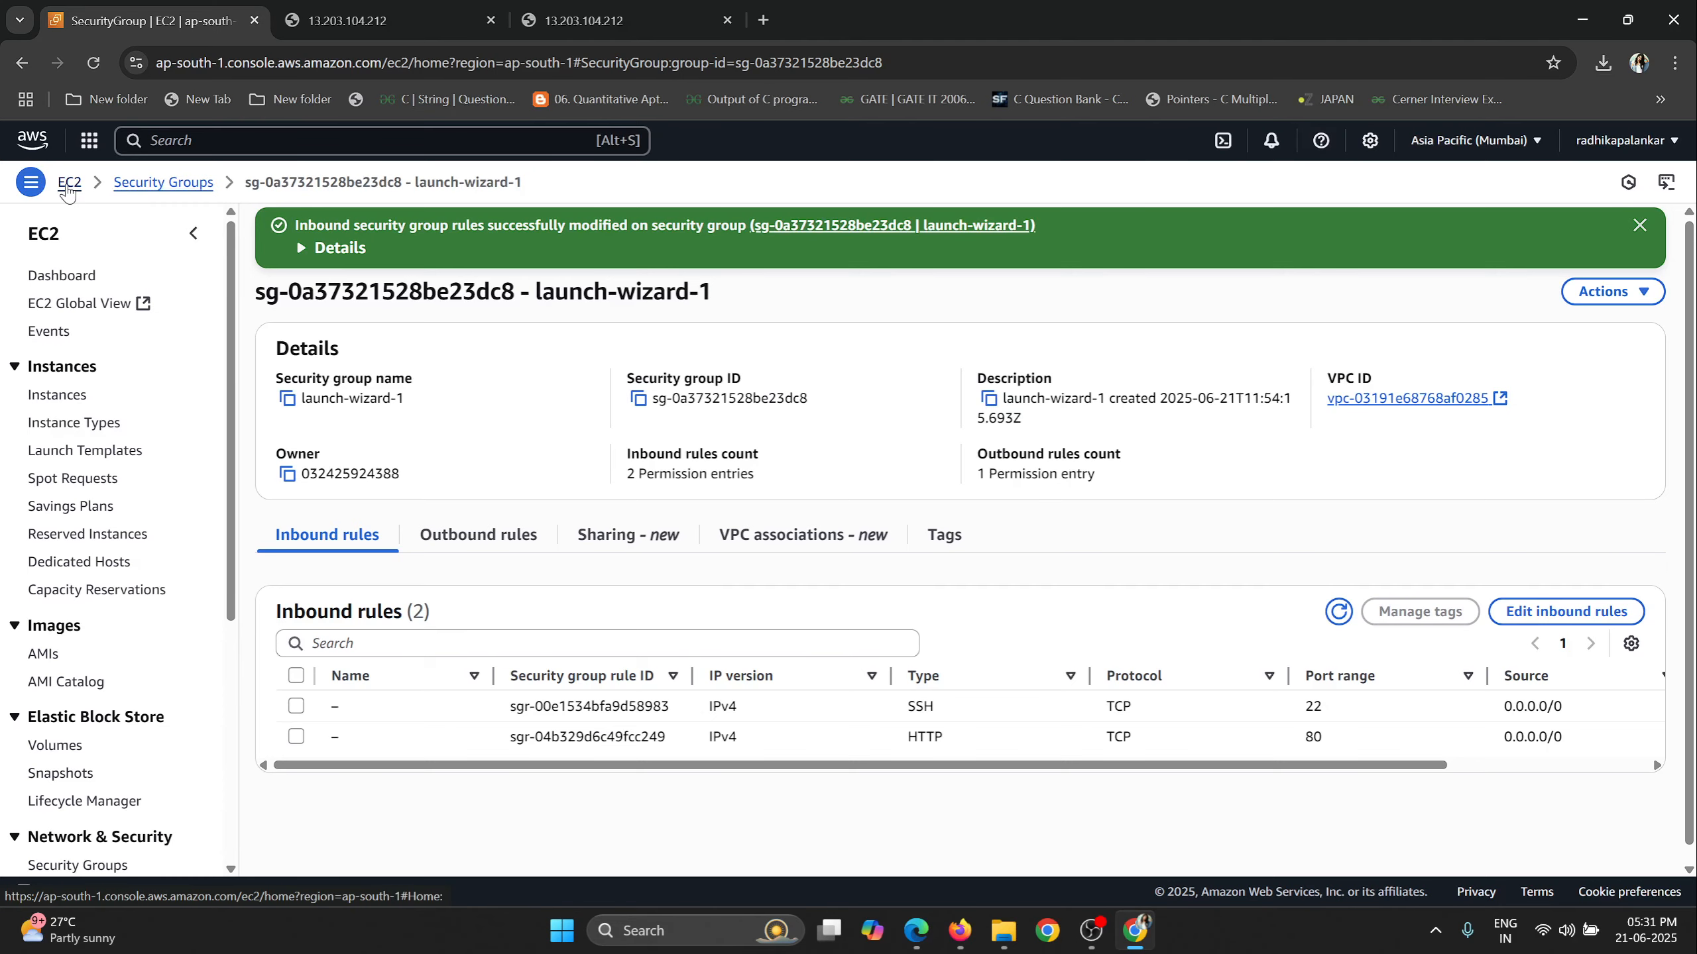
Go to the running instances list and open MyFirstInstance's security details to check its inbound rules.
{"action": "left_click", "coordinate": [67, 184]}
{"action": "left_click", "coordinate": [373, 327]}
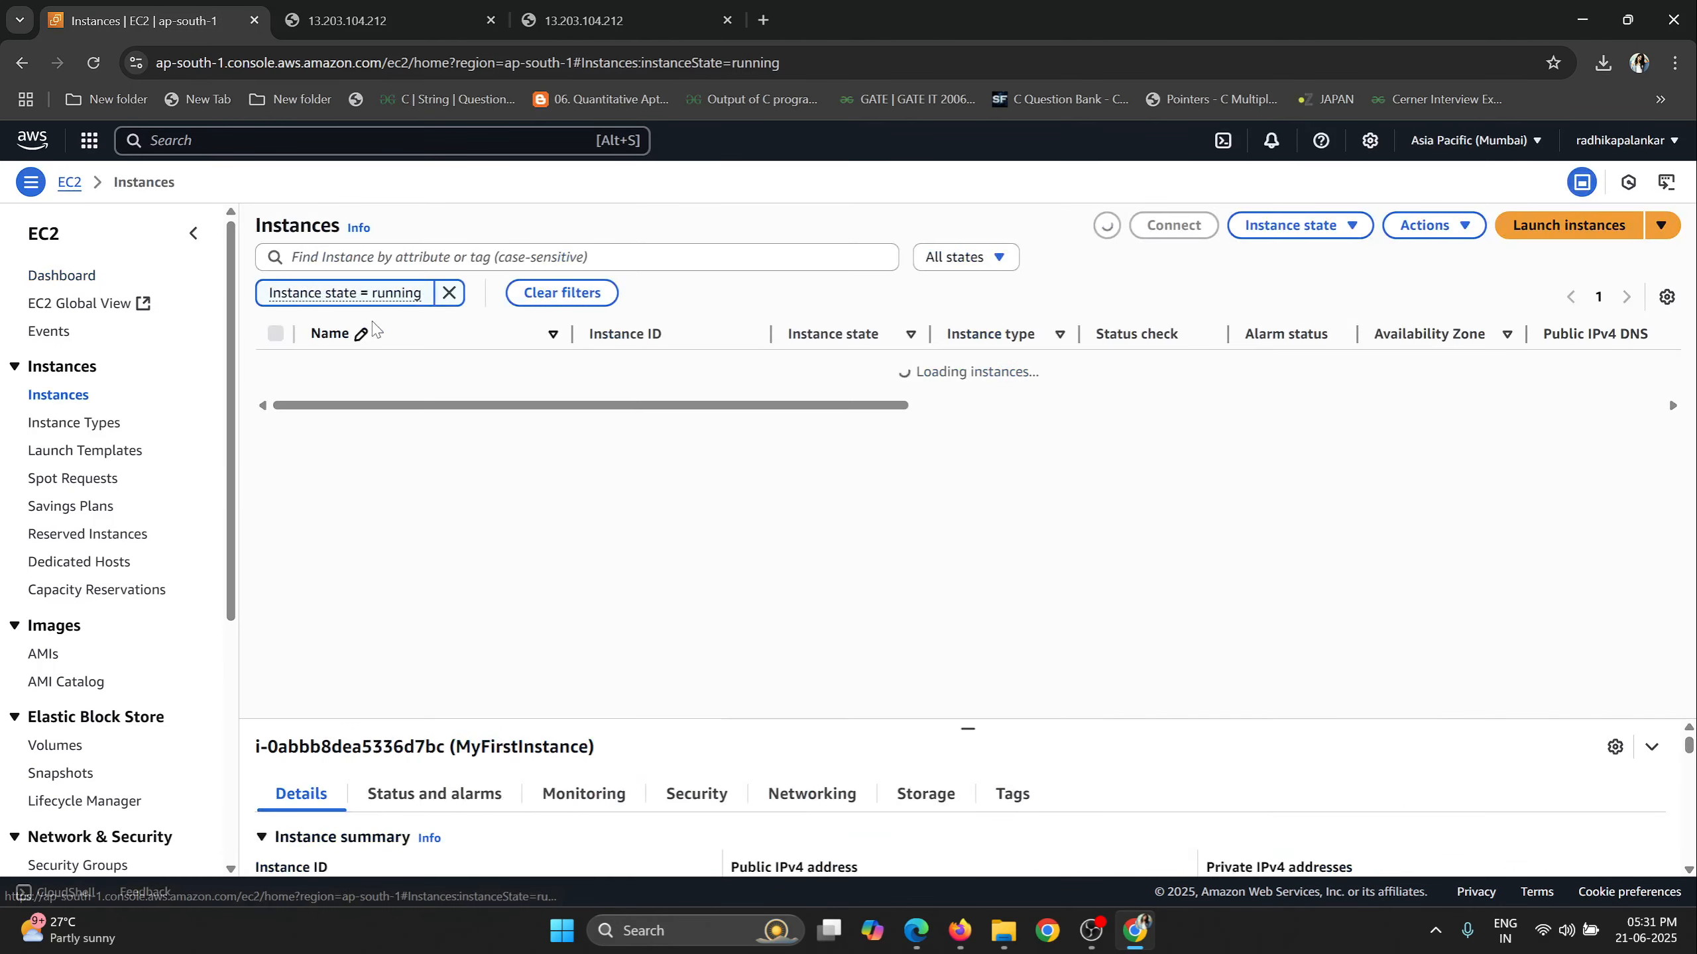
{"action": "left_click", "coordinate": [661, 371]}
{"action": "scroll", "coordinate": [695, 535], "scroll_direction": "down", "scroll_amount": 5}
{"action": "left_click", "coordinate": [696, 625]}
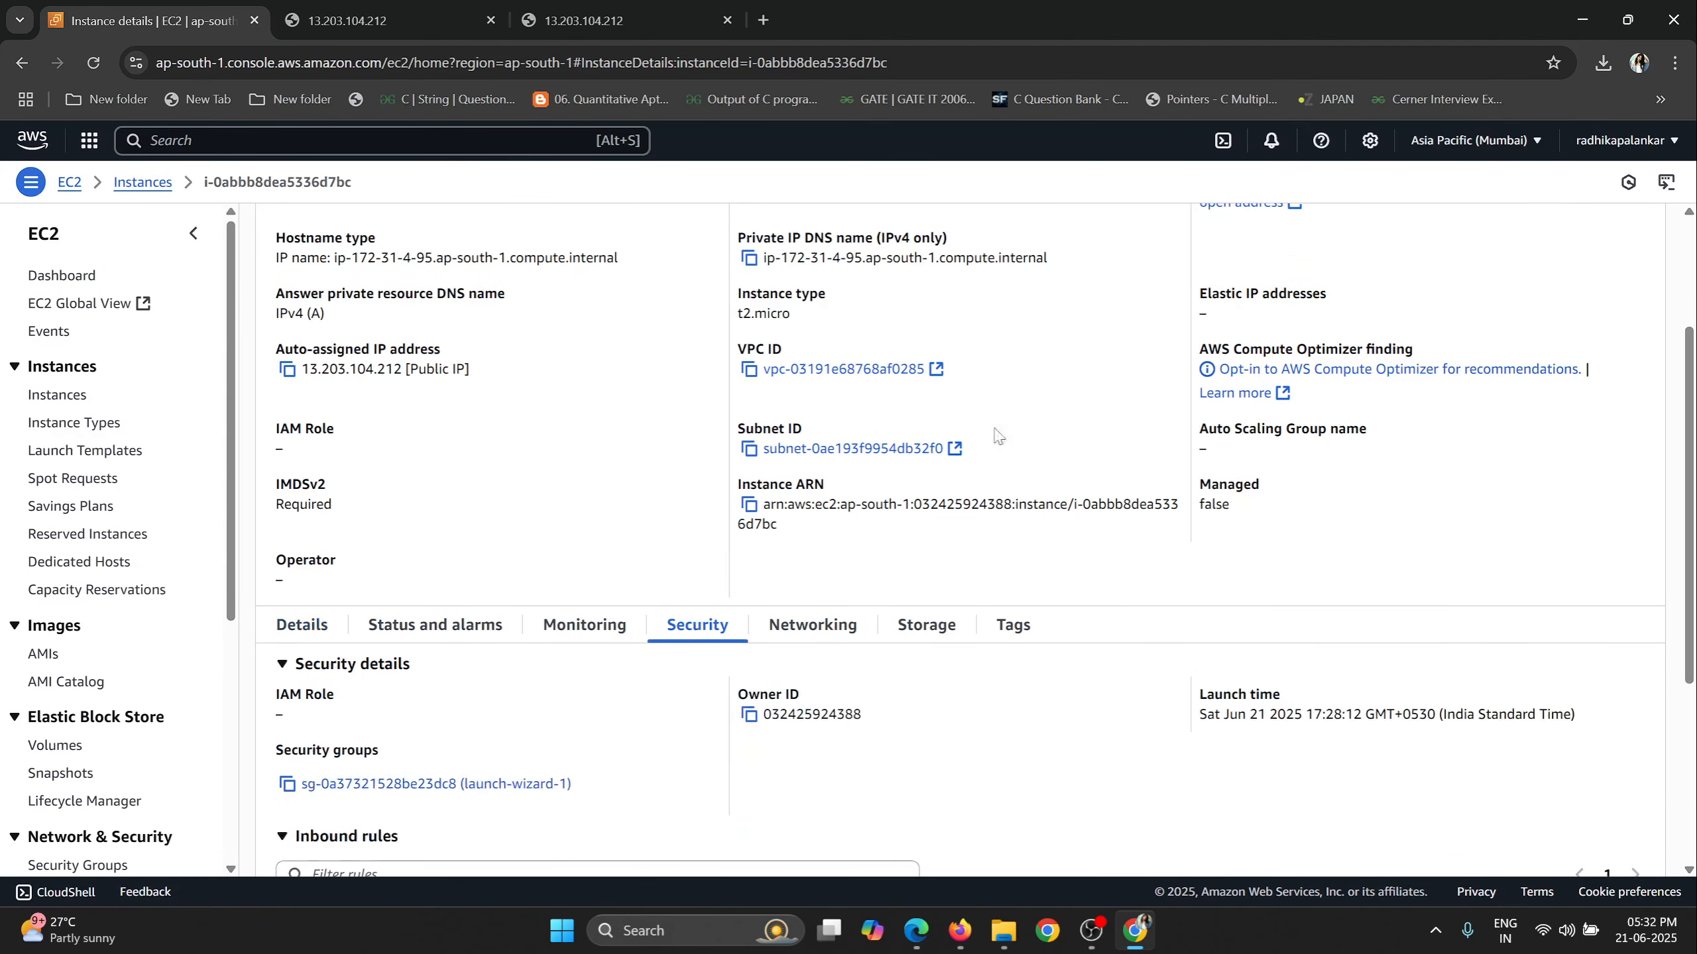
Check the port 80 inbound rule in MyFirstInstance's security details and reload the page at 13.203.104.212.
{"action": "scroll", "coordinate": [1002, 432], "scroll_direction": "down", "scroll_amount": 4}
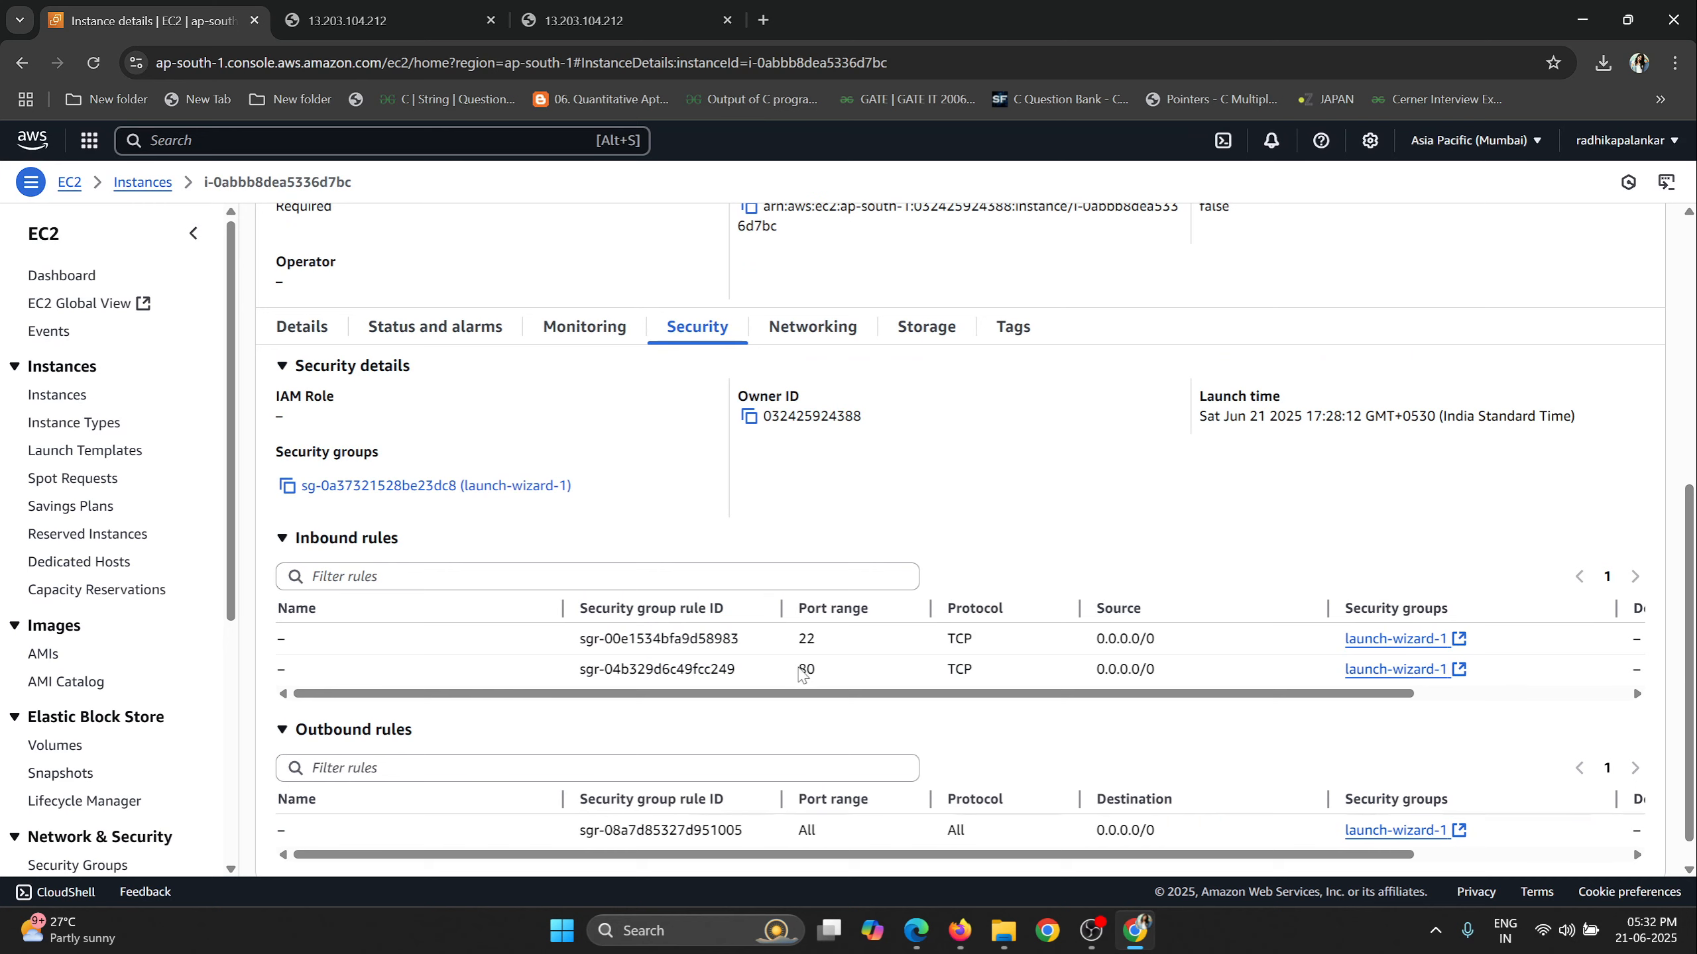
{"action": "left_click_drag", "start_coordinate": [799, 668], "coordinate": [817, 668]}
{"action": "left_click_drag", "start_coordinate": [947, 670], "coordinate": [987, 674]}
{"action": "left_click", "coordinate": [628, 27]}
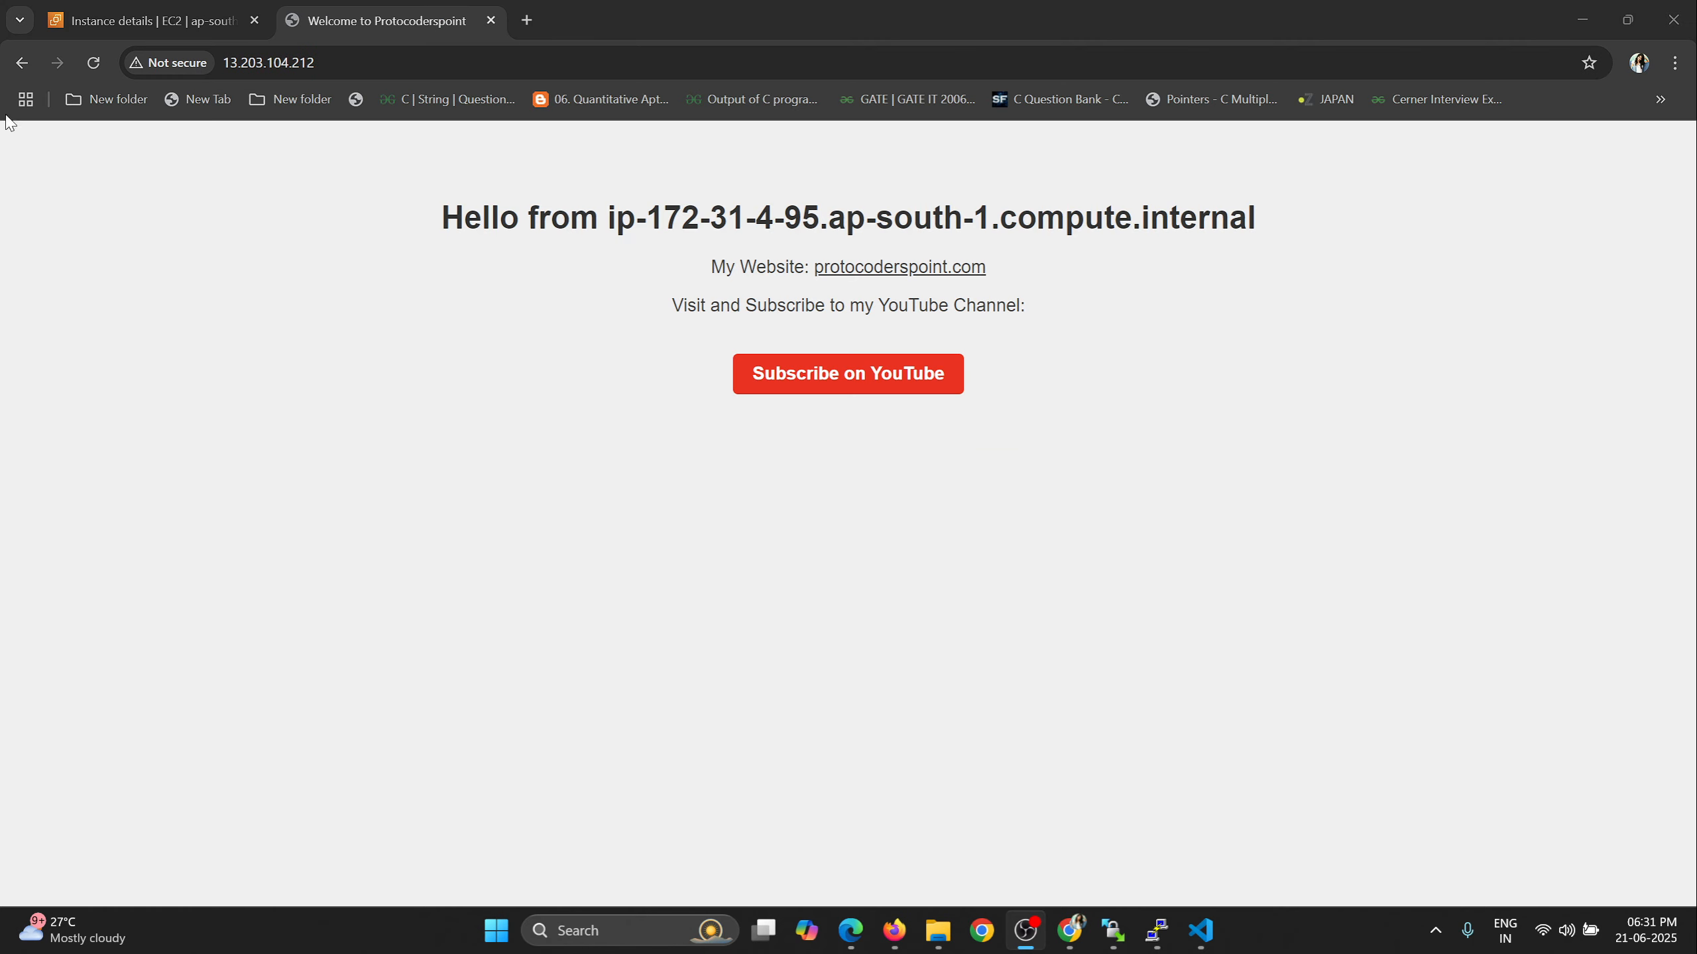
{"action": "left_click", "coordinate": [122, 20]}
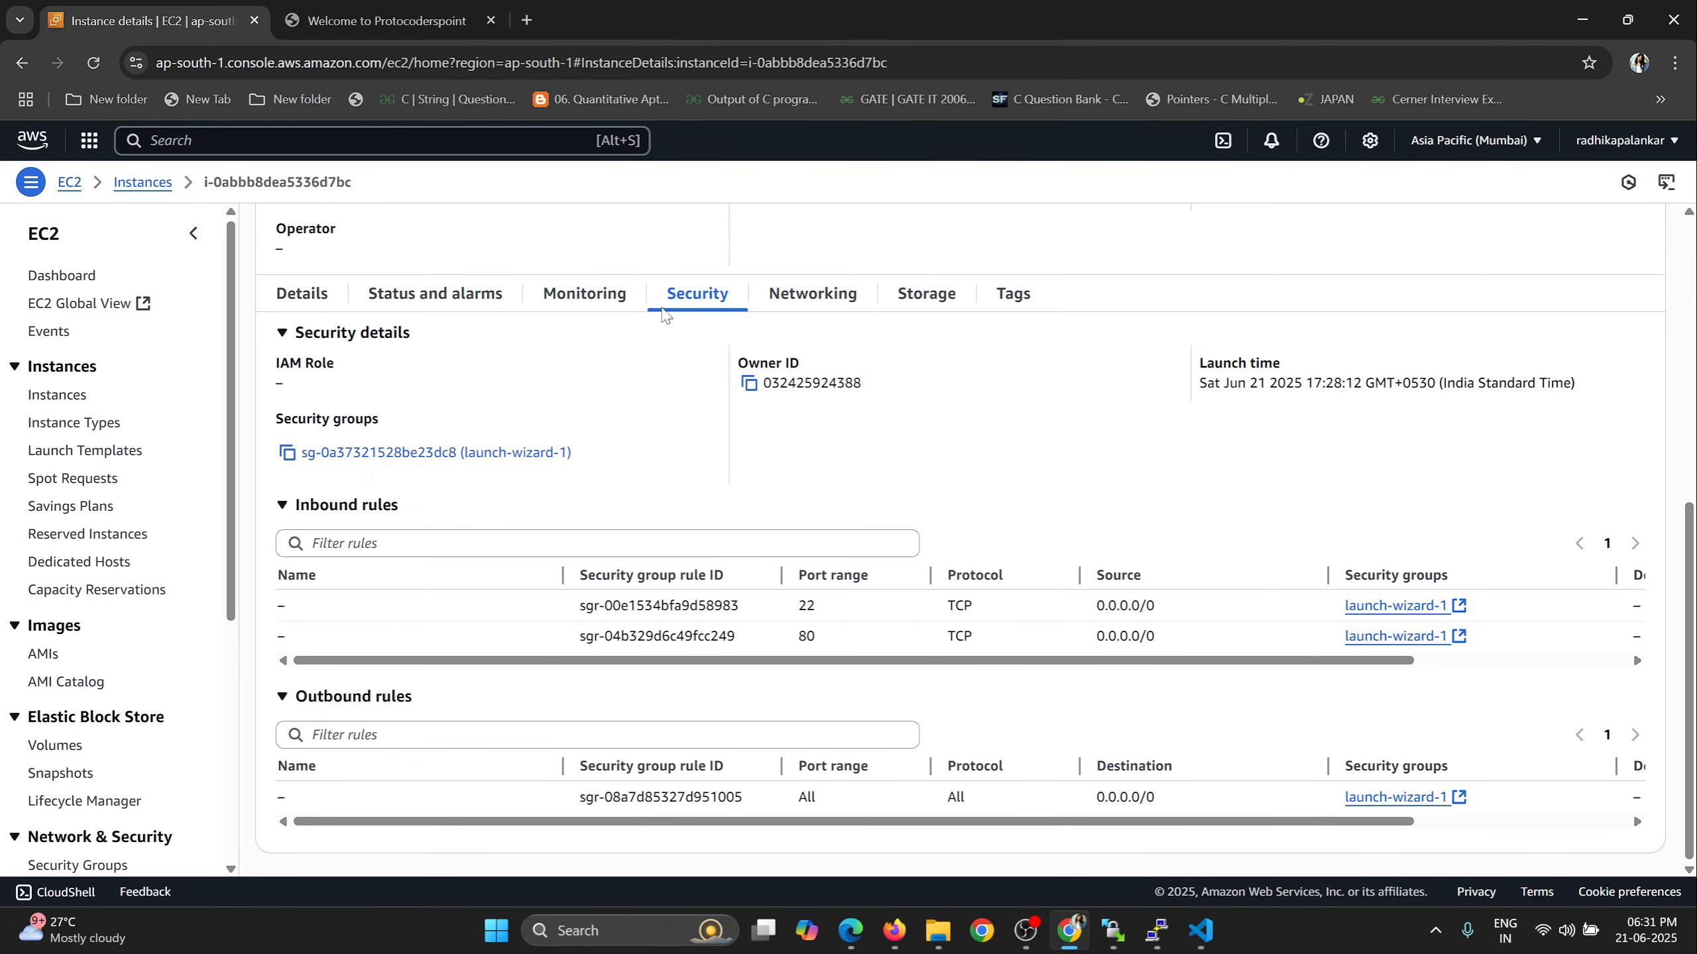
{"action": "left_click_drag", "start_coordinate": [800, 640], "coordinate": [820, 643]}
{"action": "left_click", "coordinate": [387, 20]}
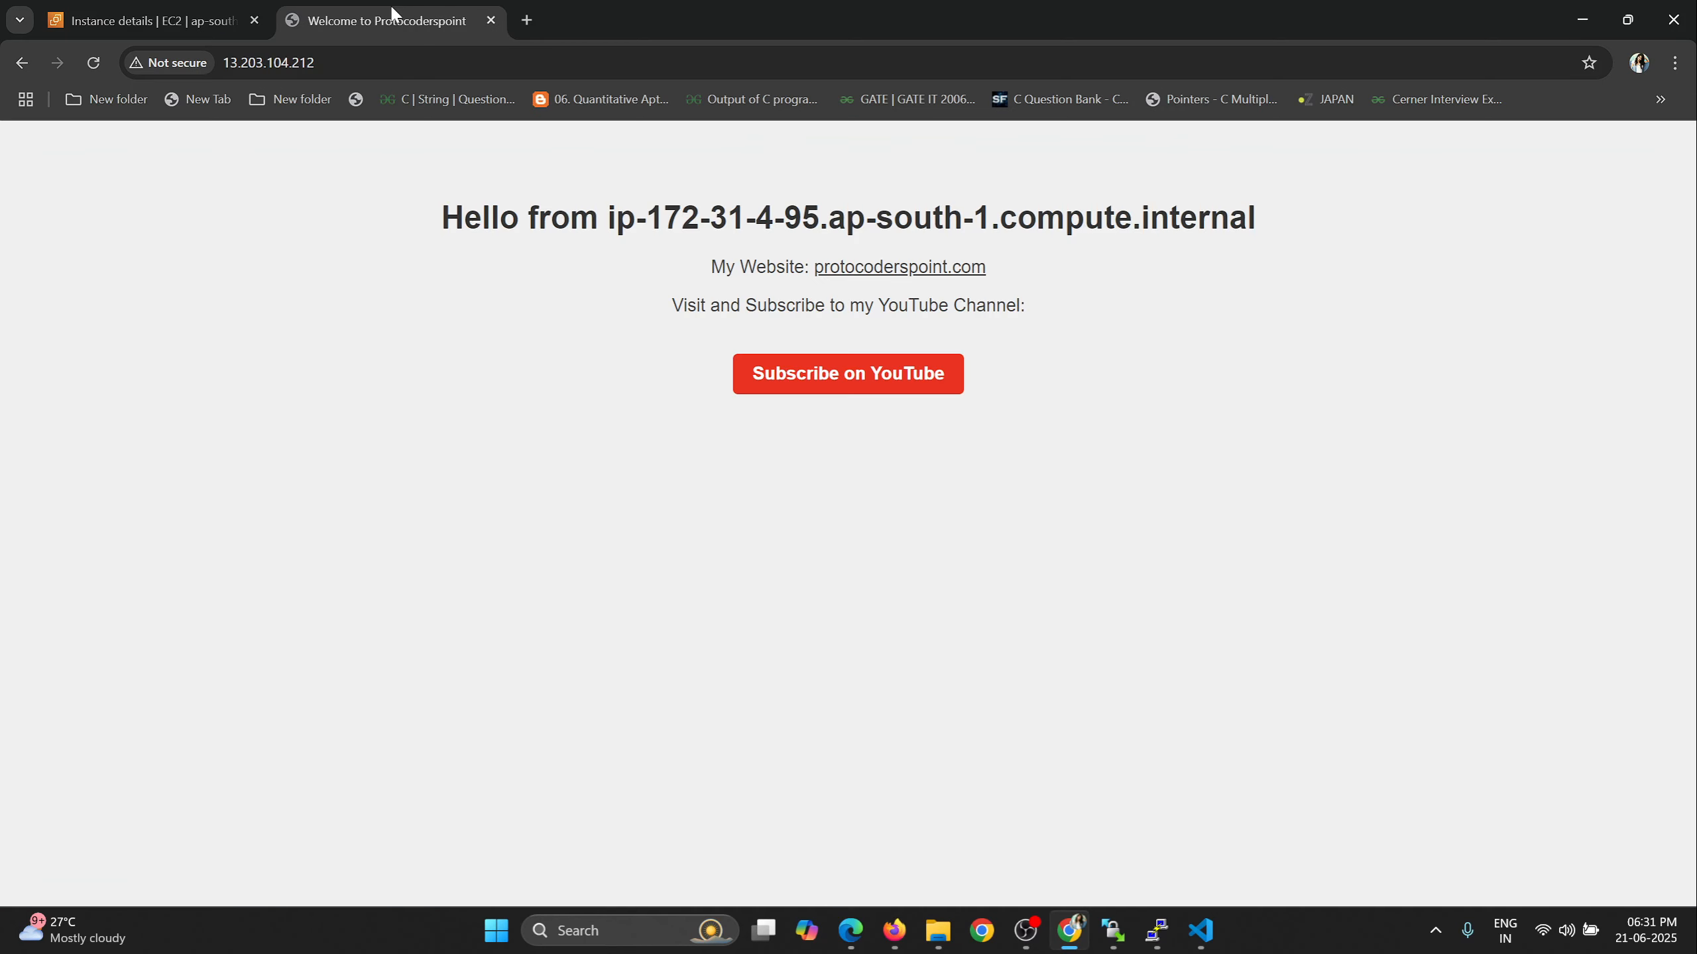
{"action": "left_click", "coordinate": [257, 64]}
{"action": "left_click", "coordinate": [363, 72]}
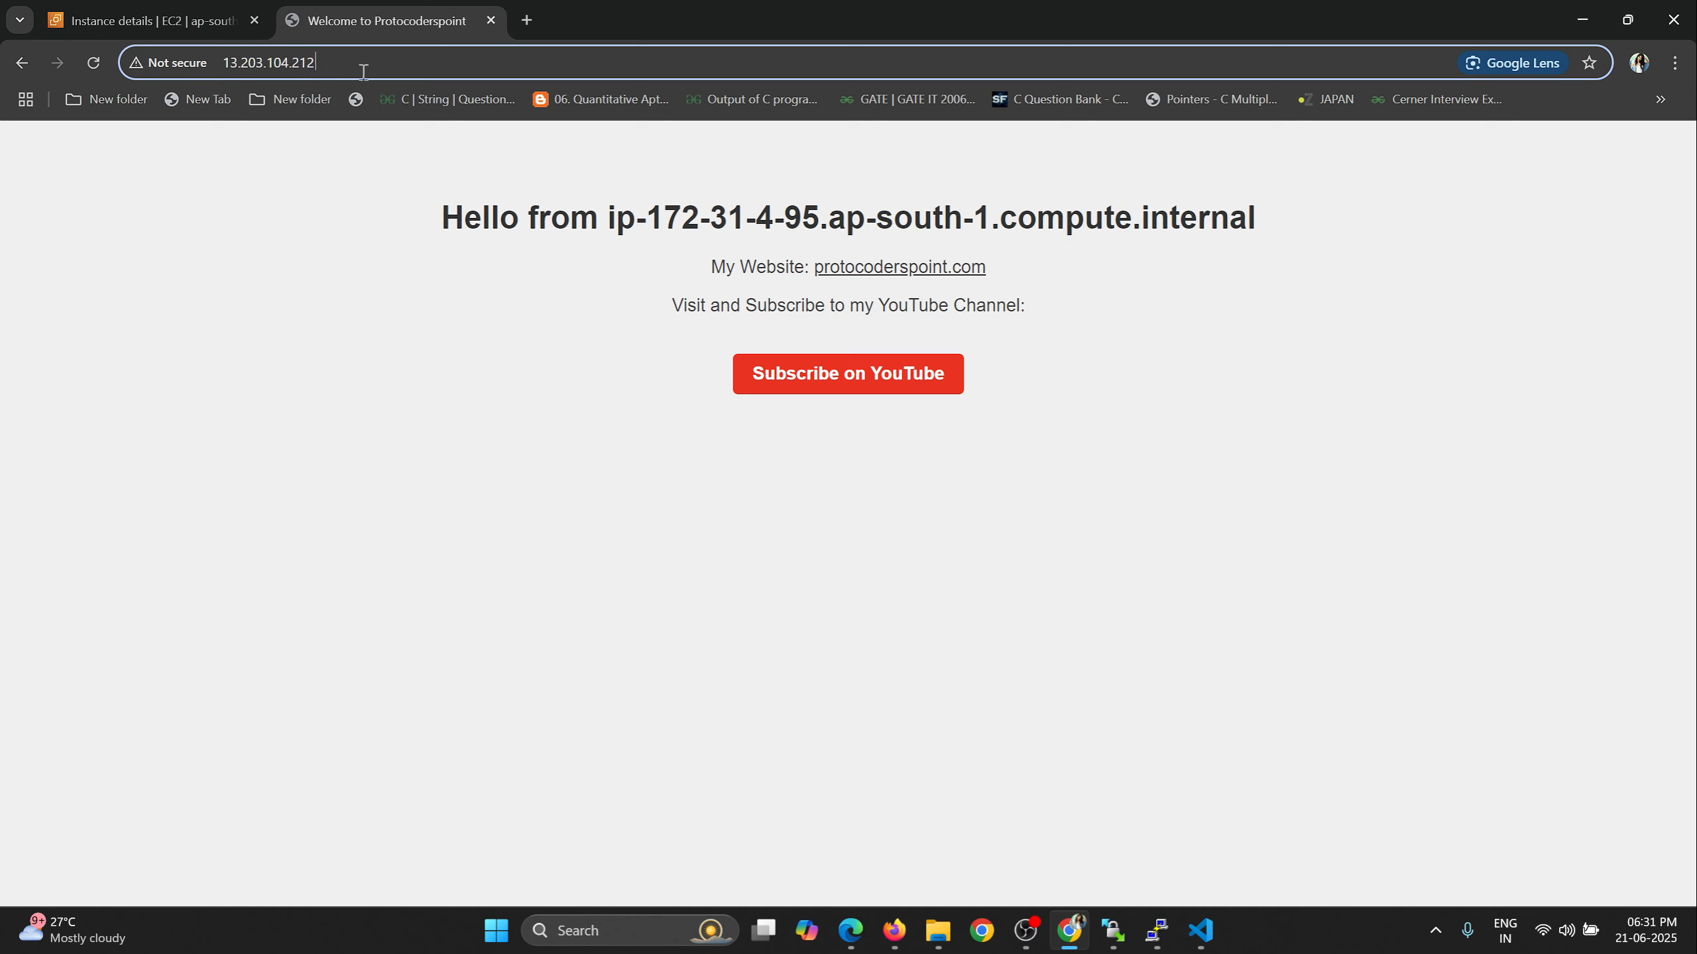
{"action": "left_click_drag", "start_coordinate": [363, 72], "coordinate": [213, 72]}
{"action": "key", "text": "ctrl+c"}
{"action": "left_click", "coordinate": [527, 20]}
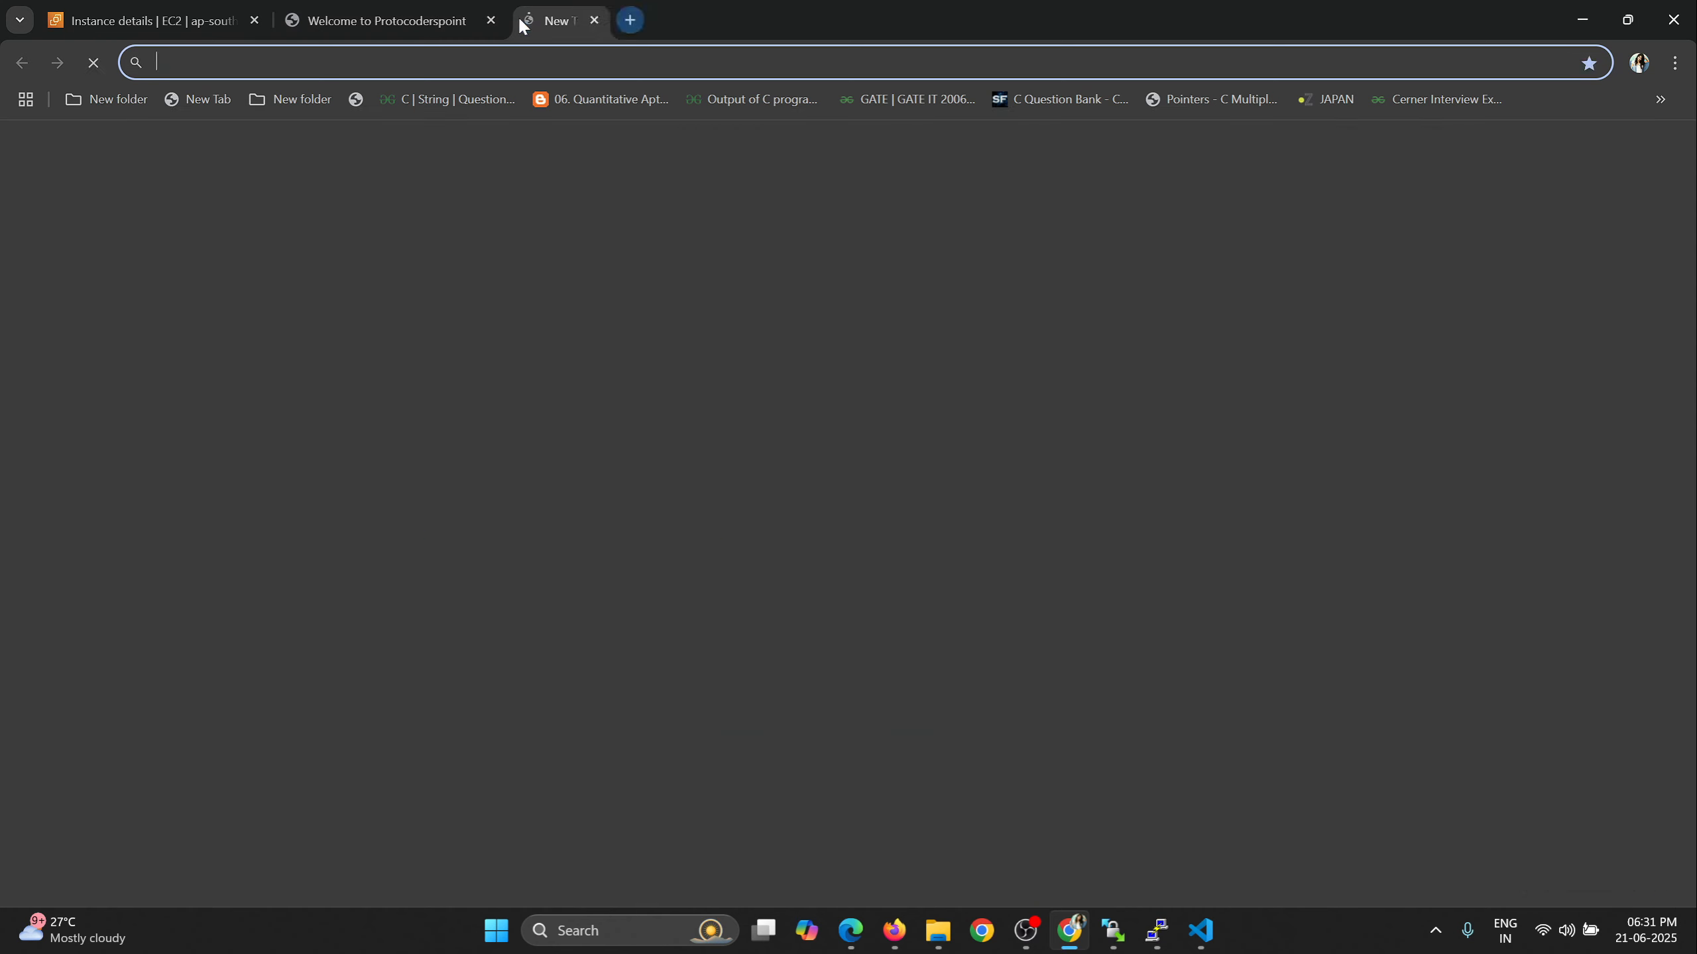
{"action": "key", "text": "ctrl+v"}
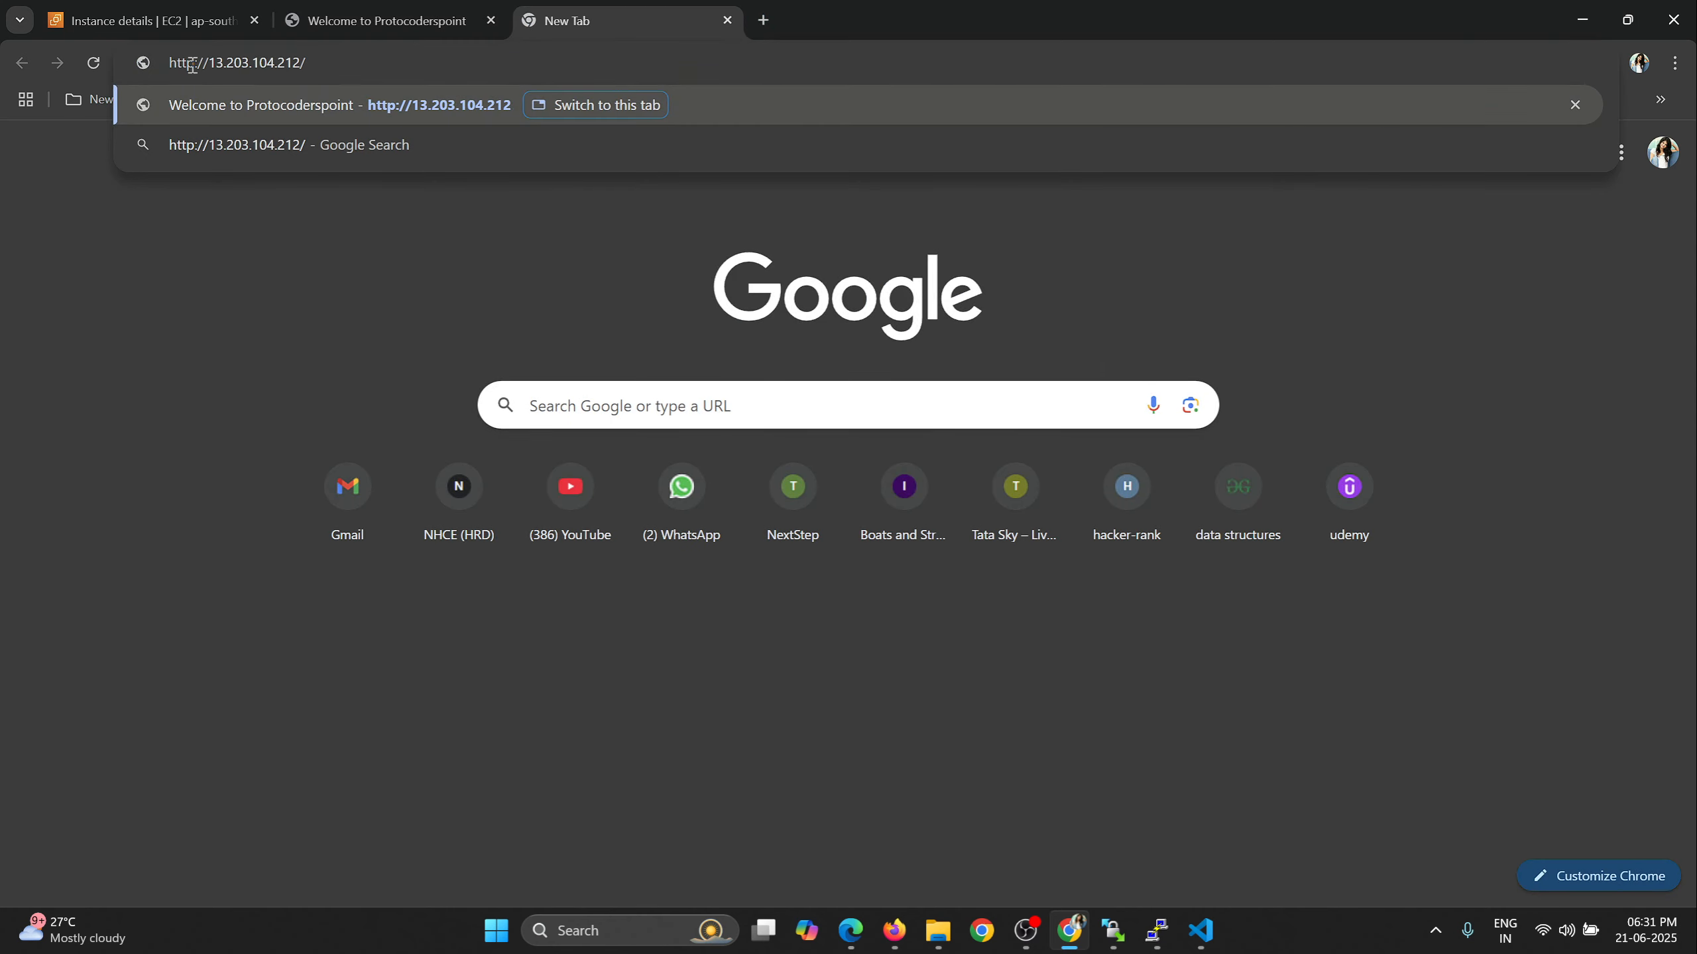
{"action": "type", "text": "s"}
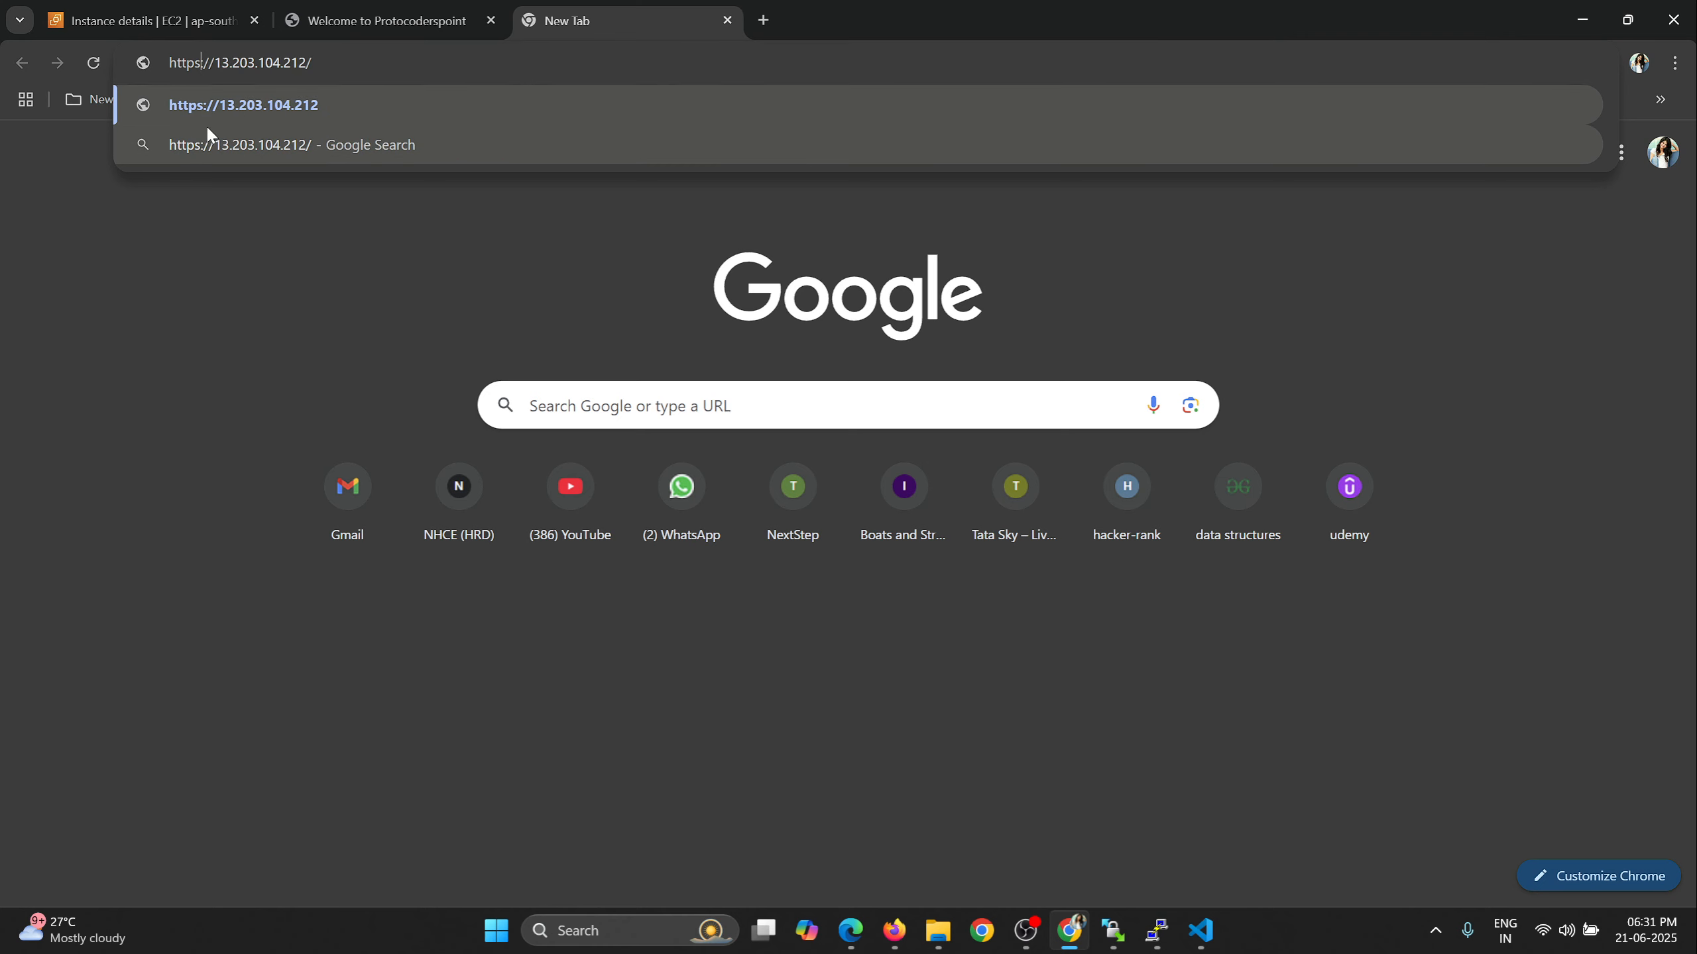
{"action": "key", "text": "Return"}
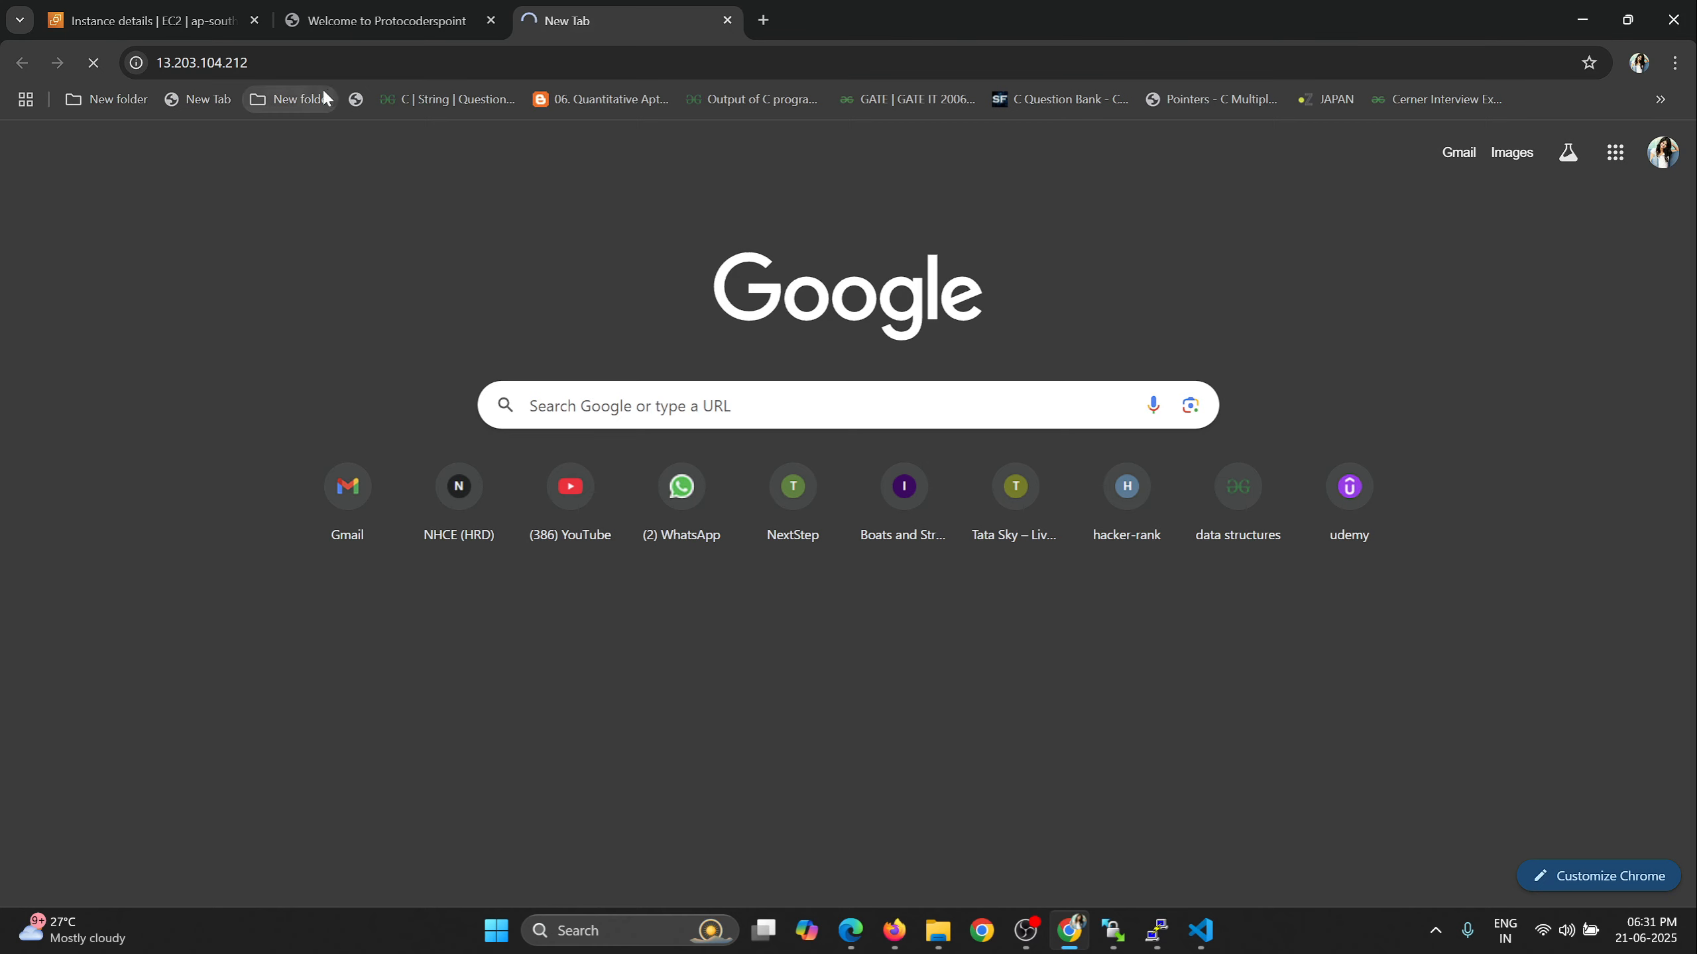
{"action": "left_click", "coordinate": [220, 23]}
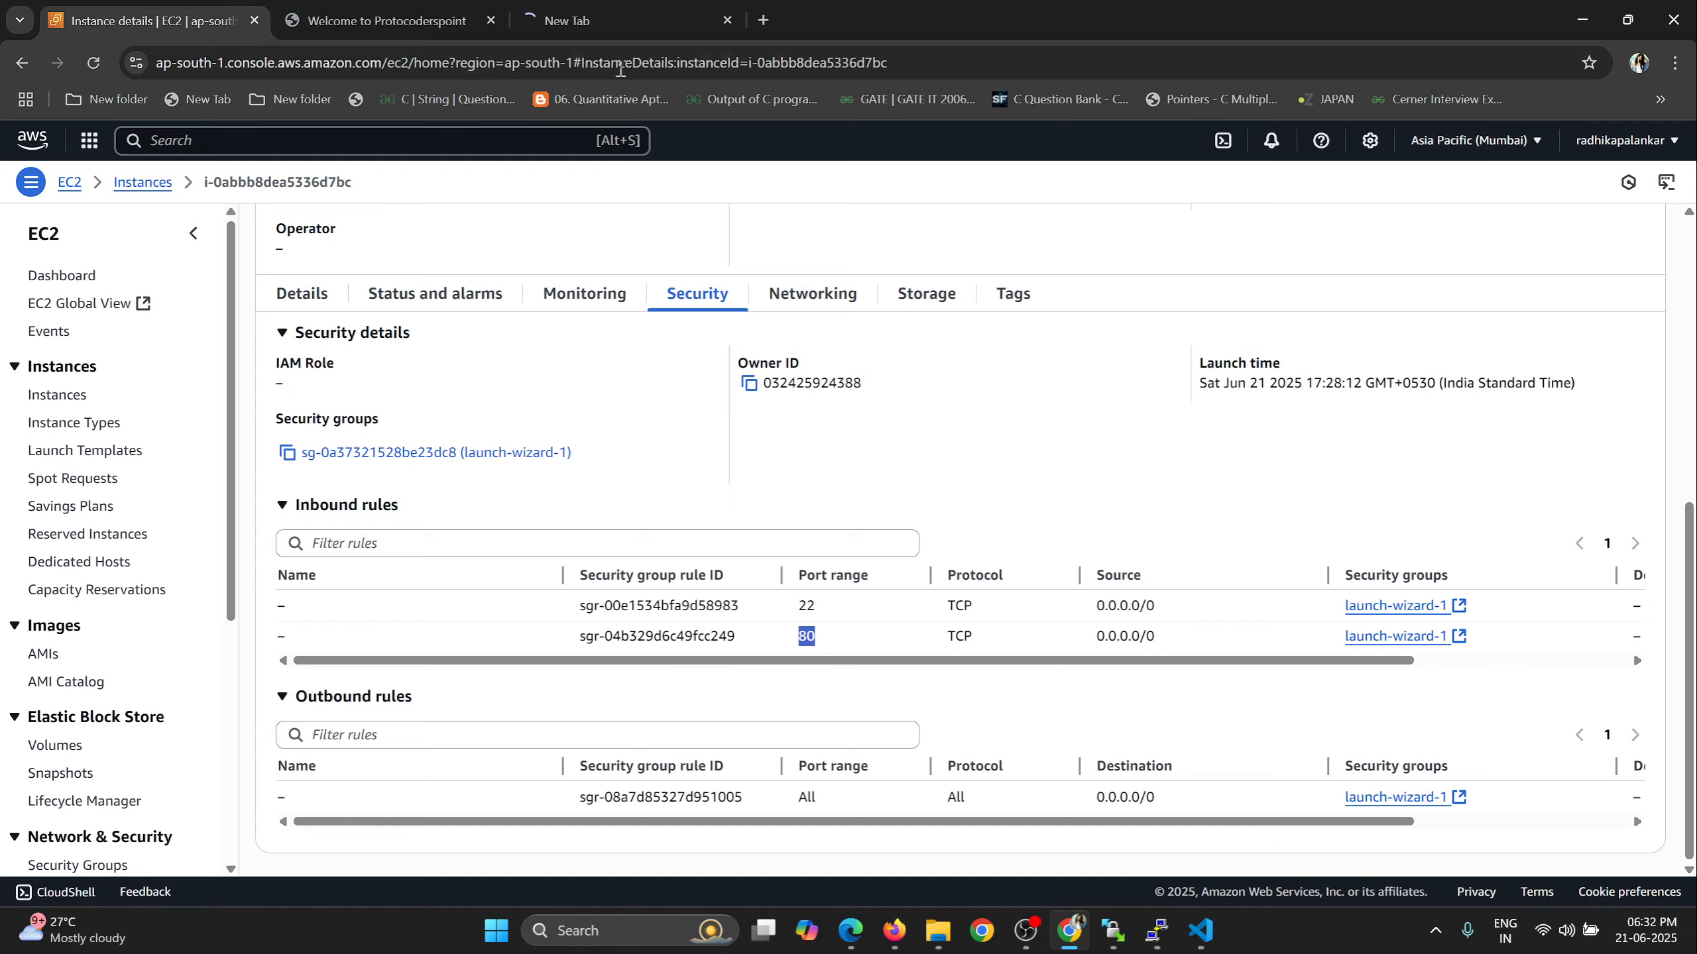
{"action": "left_click", "coordinate": [414, 26]}
{"action": "key", "text": "ctrl+c"}
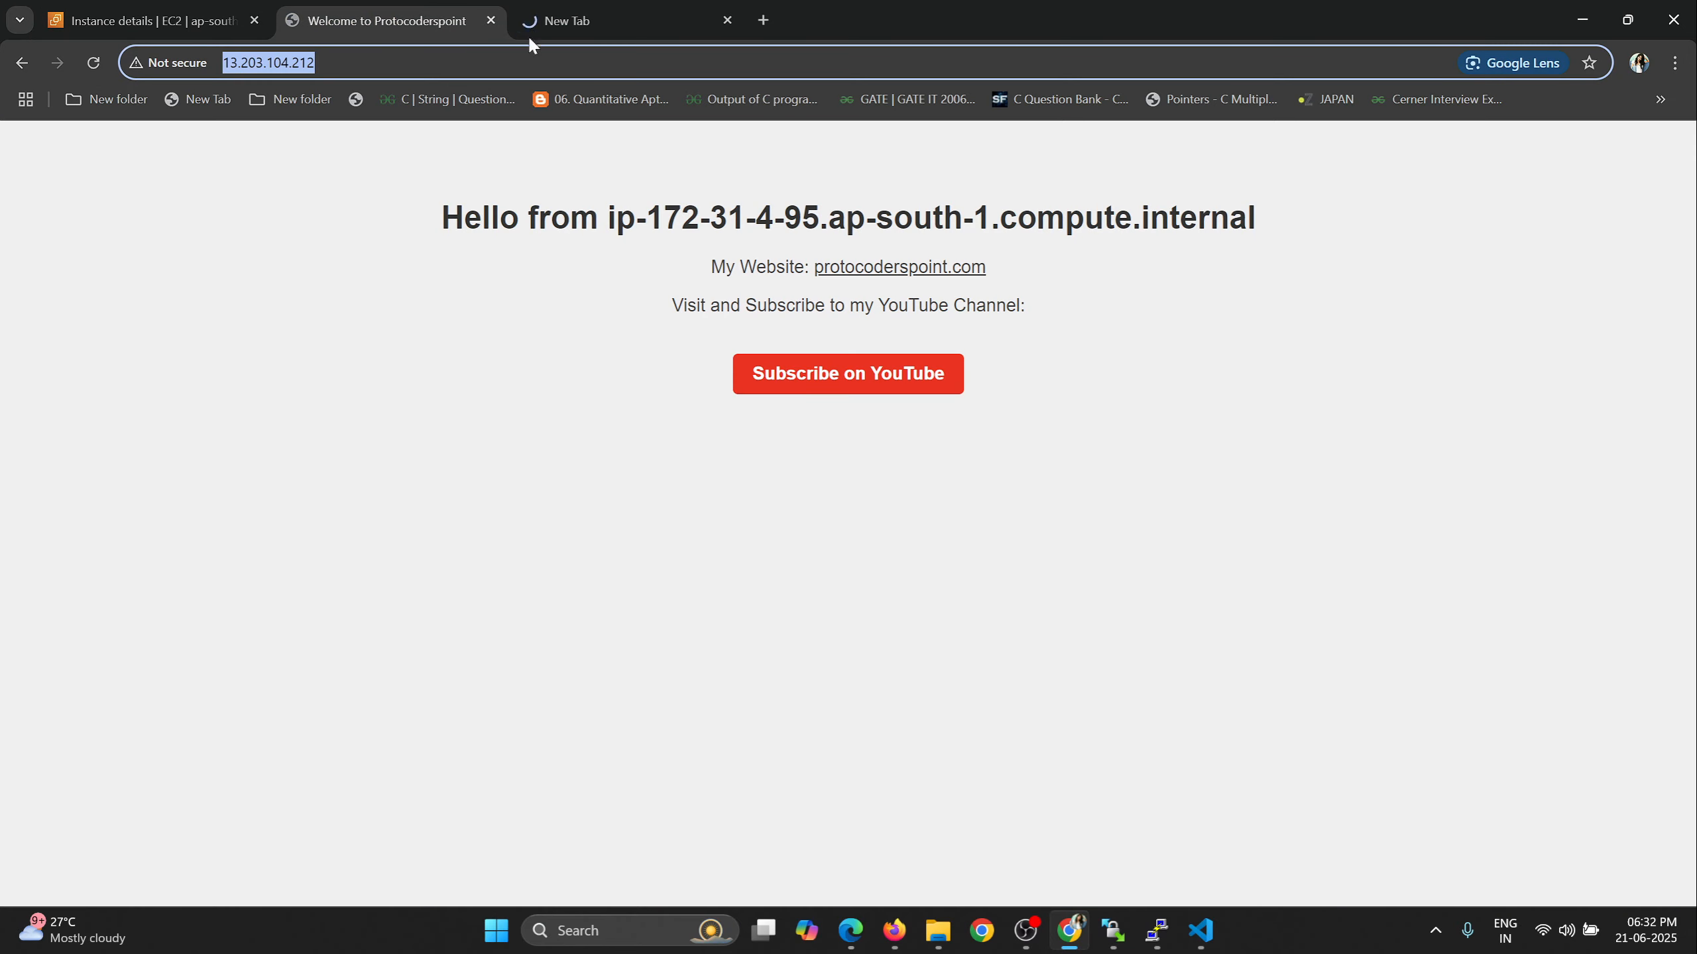
{"action": "left_click", "coordinate": [529, 34]}
{"action": "key", "text": "ctrl+v"}
{"action": "key", "text": "Return"}
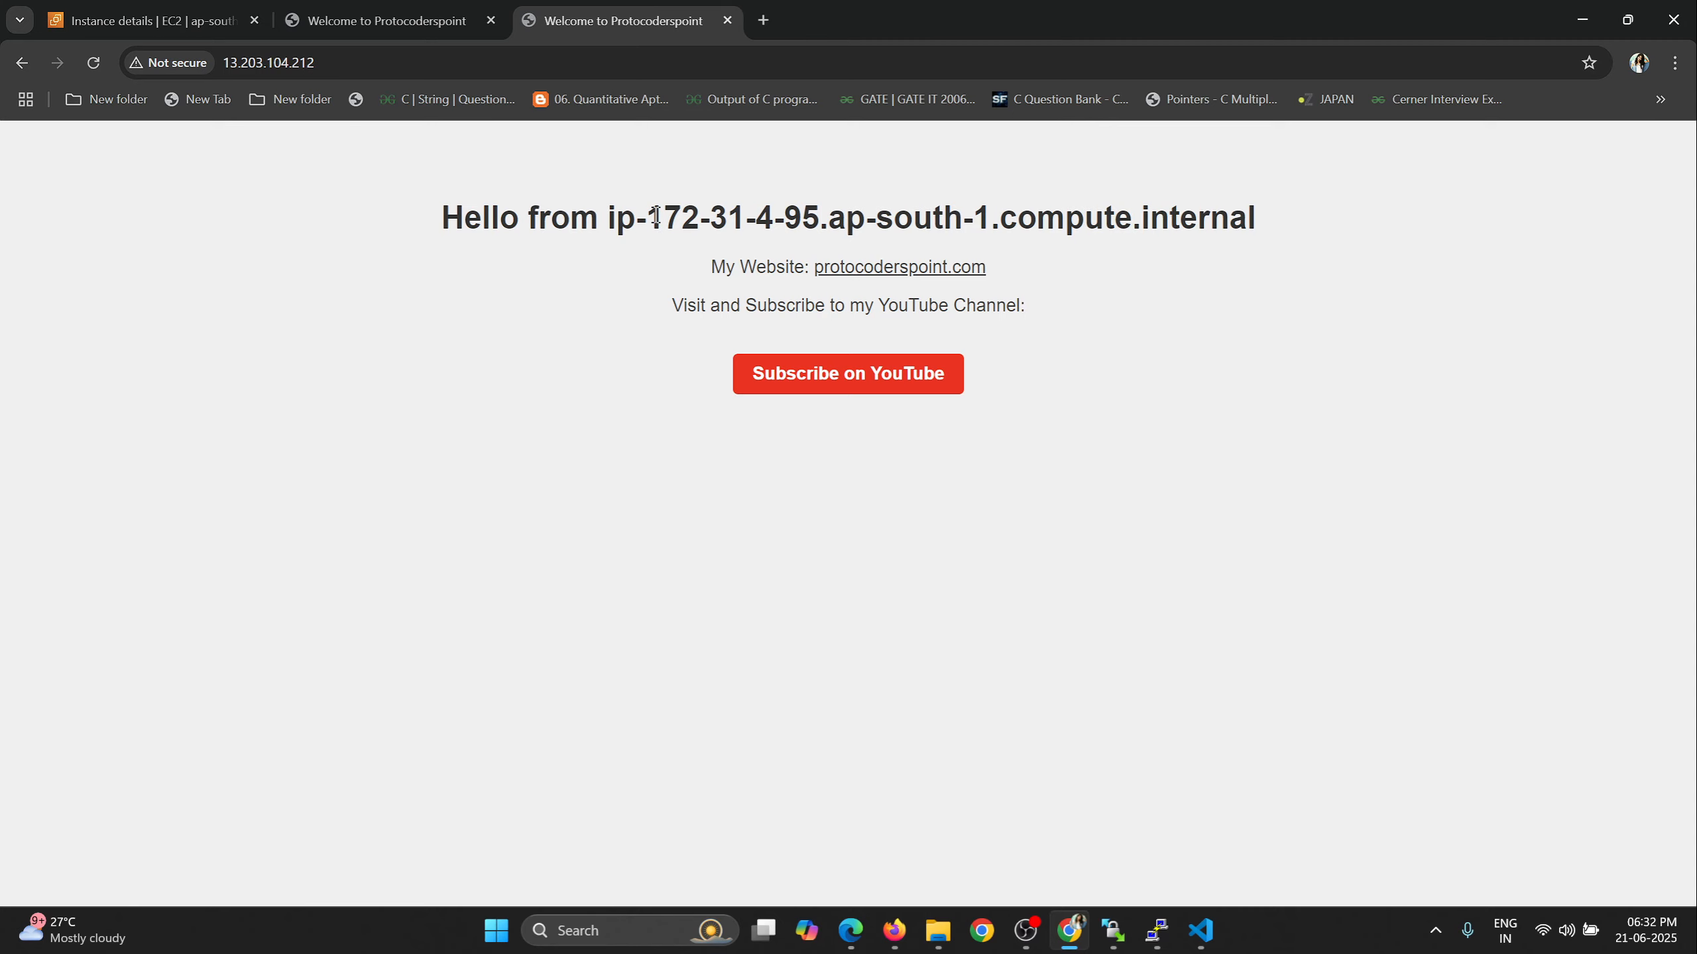
Compare the IP in the web page's heading with the private IPv4 address in MyFirstInstance's summary.
{"action": "left_click_drag", "start_coordinate": [656, 215], "coordinate": [812, 221]}
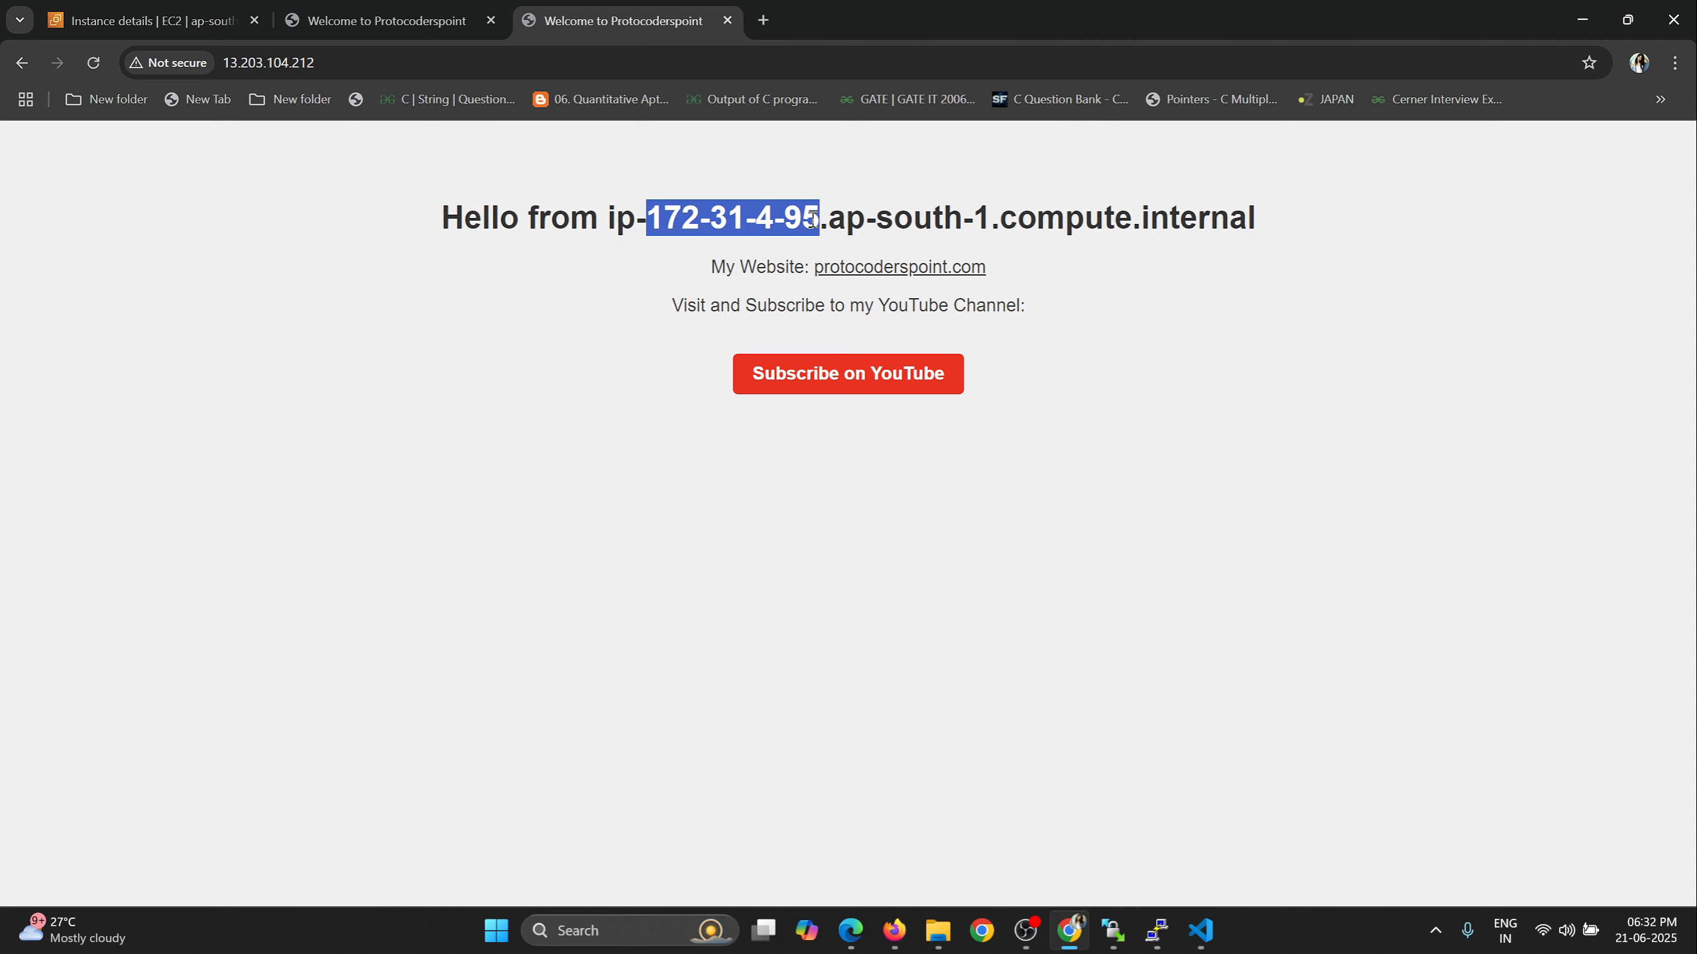
{"action": "left_click", "coordinate": [164, 12]}
{"action": "scroll", "coordinate": [692, 459], "scroll_direction": "up", "scroll_amount": 5}
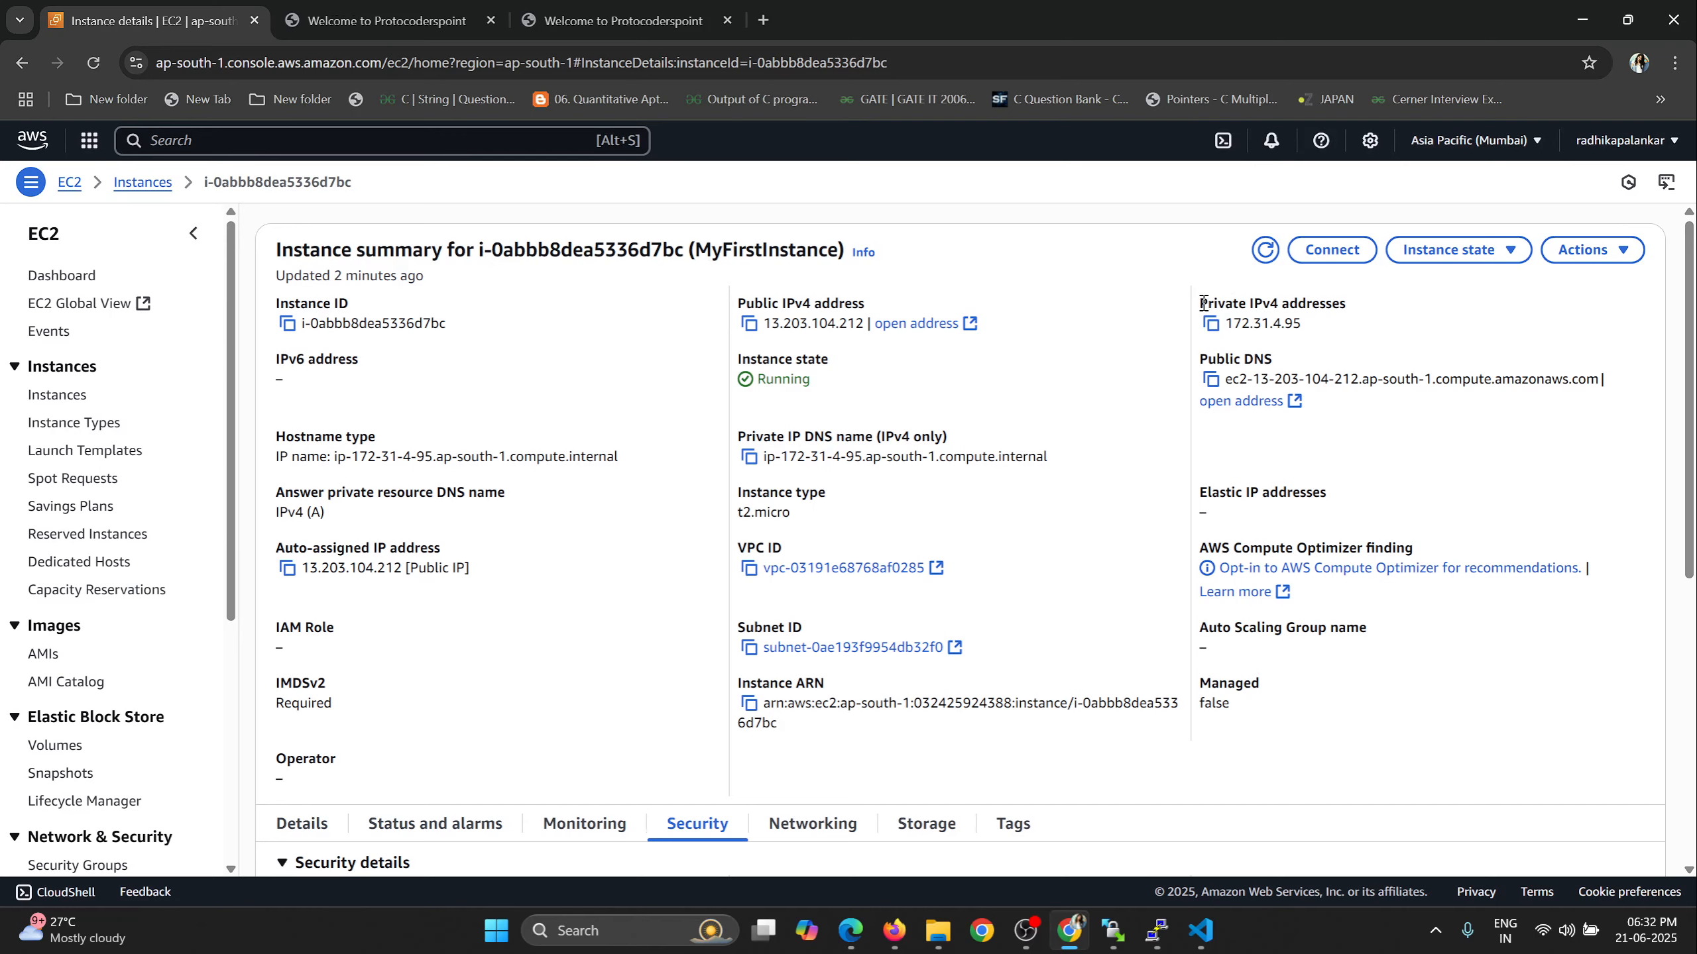
{"action": "left_click_drag", "start_coordinate": [1202, 304], "coordinate": [1346, 304]}
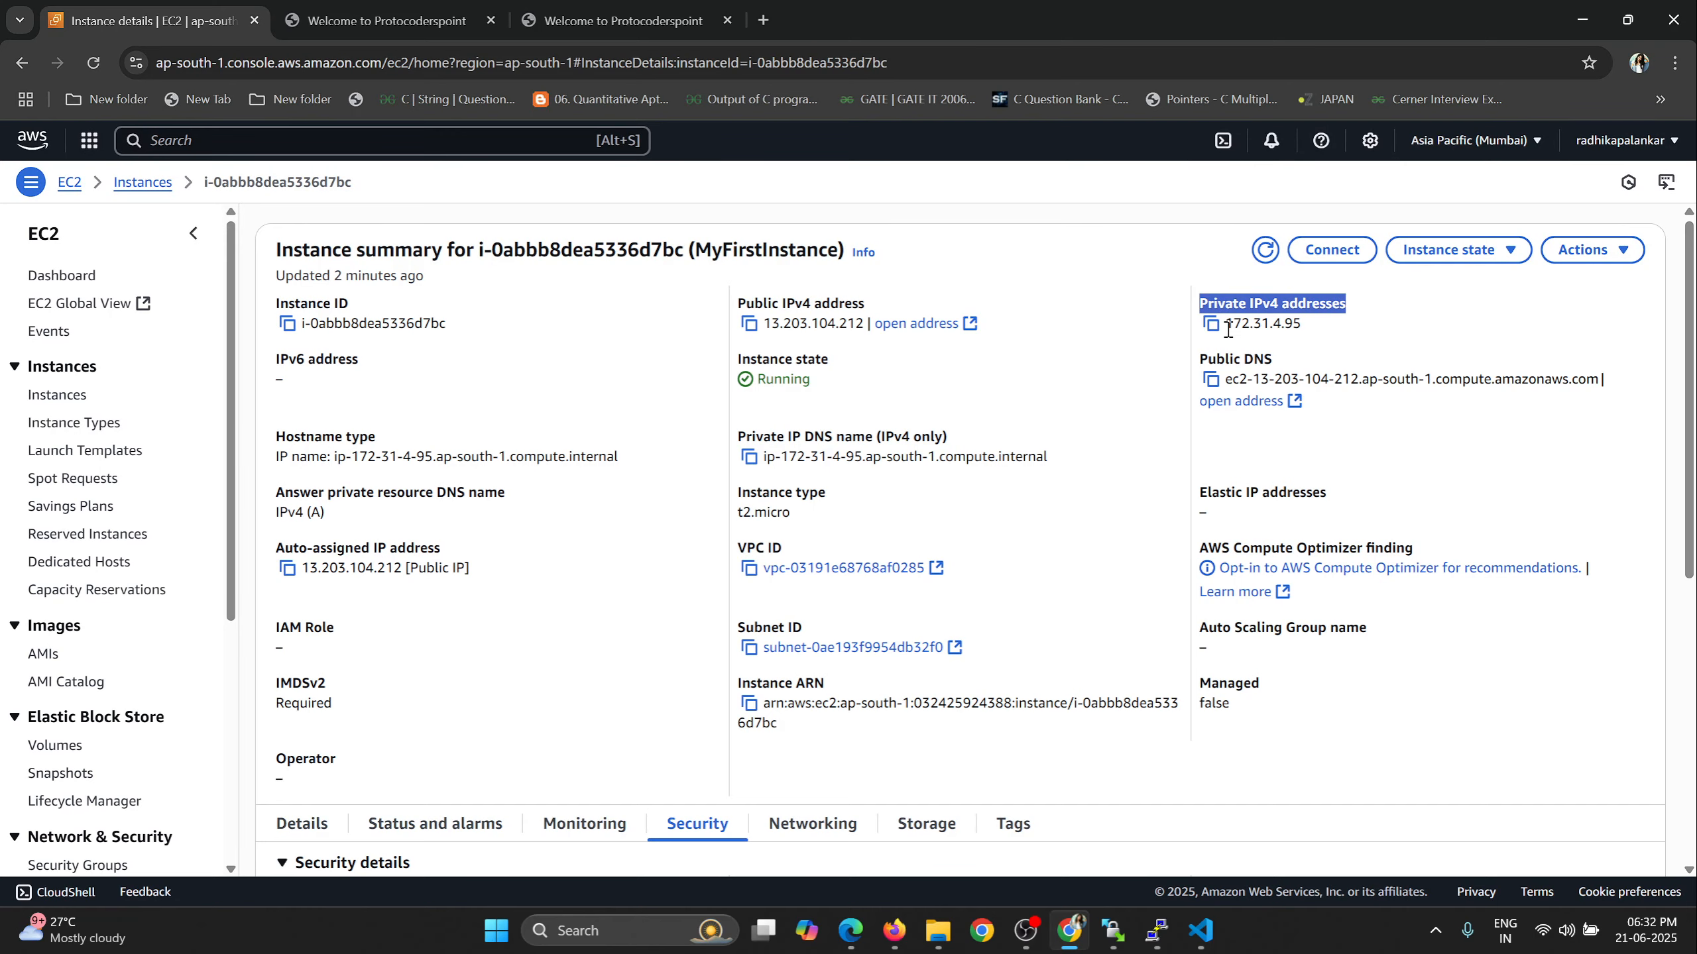
{"action": "left_click_drag", "start_coordinate": [1228, 327], "coordinate": [1301, 328]}
{"action": "left_click", "coordinate": [624, 20]}
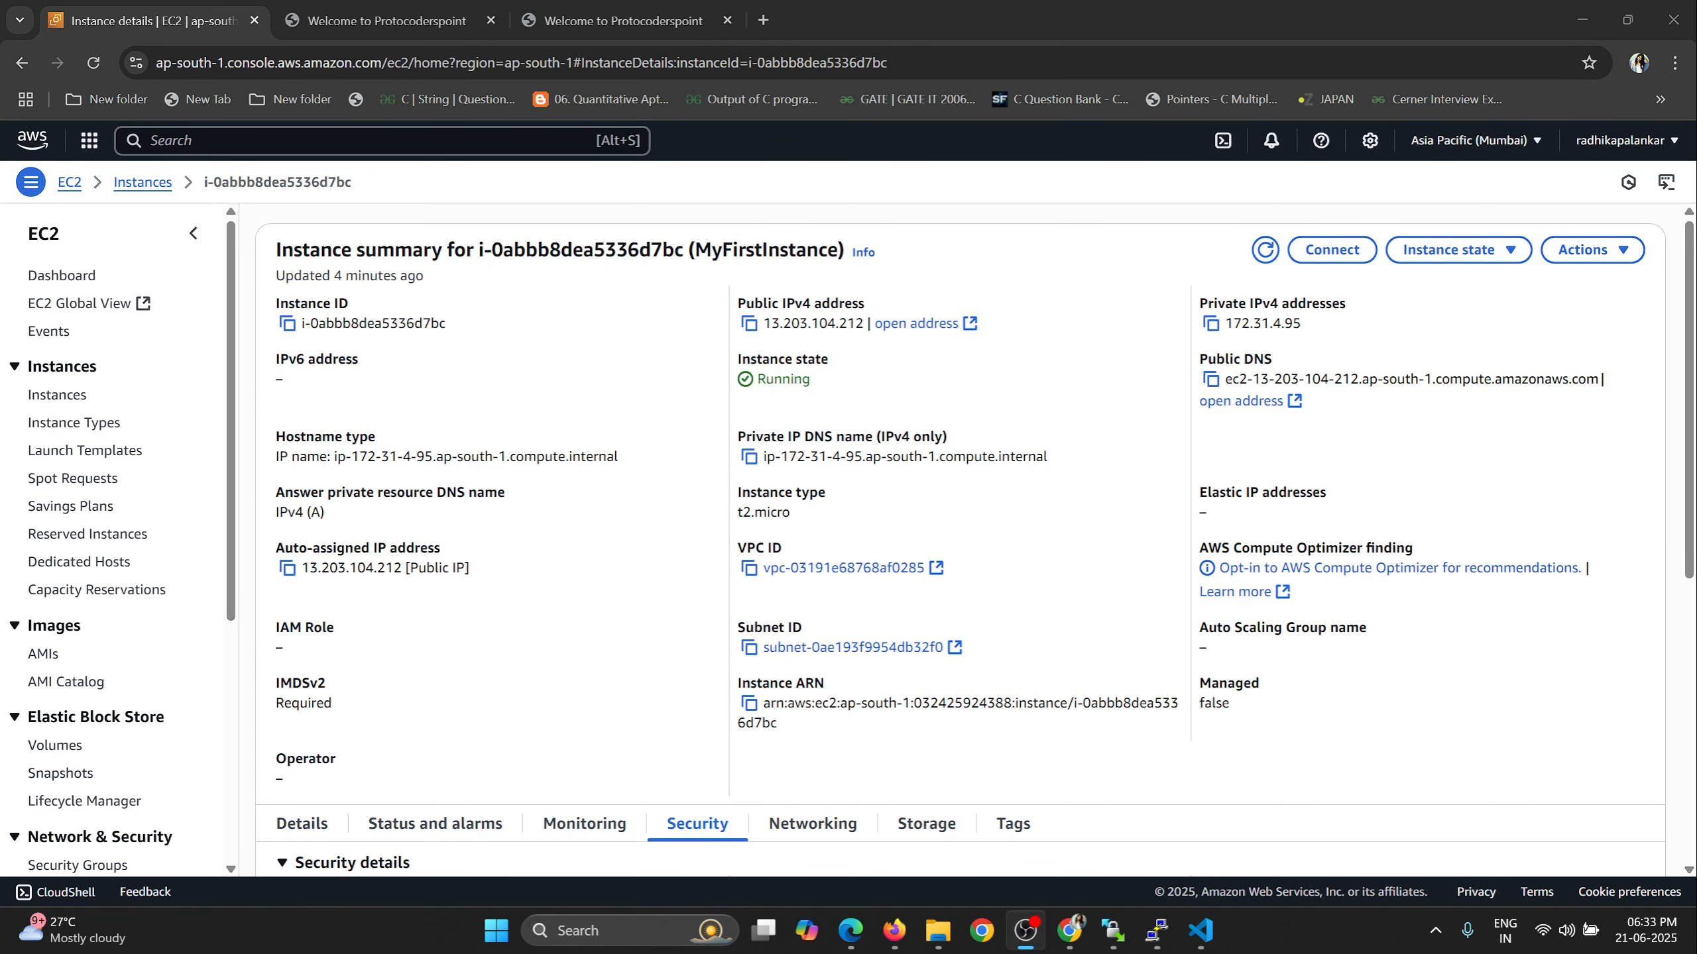
Go from the EC2 dashboard to the running instances list and show MyFirstInstance's security details there.
{"action": "left_click", "coordinate": [73, 276]}
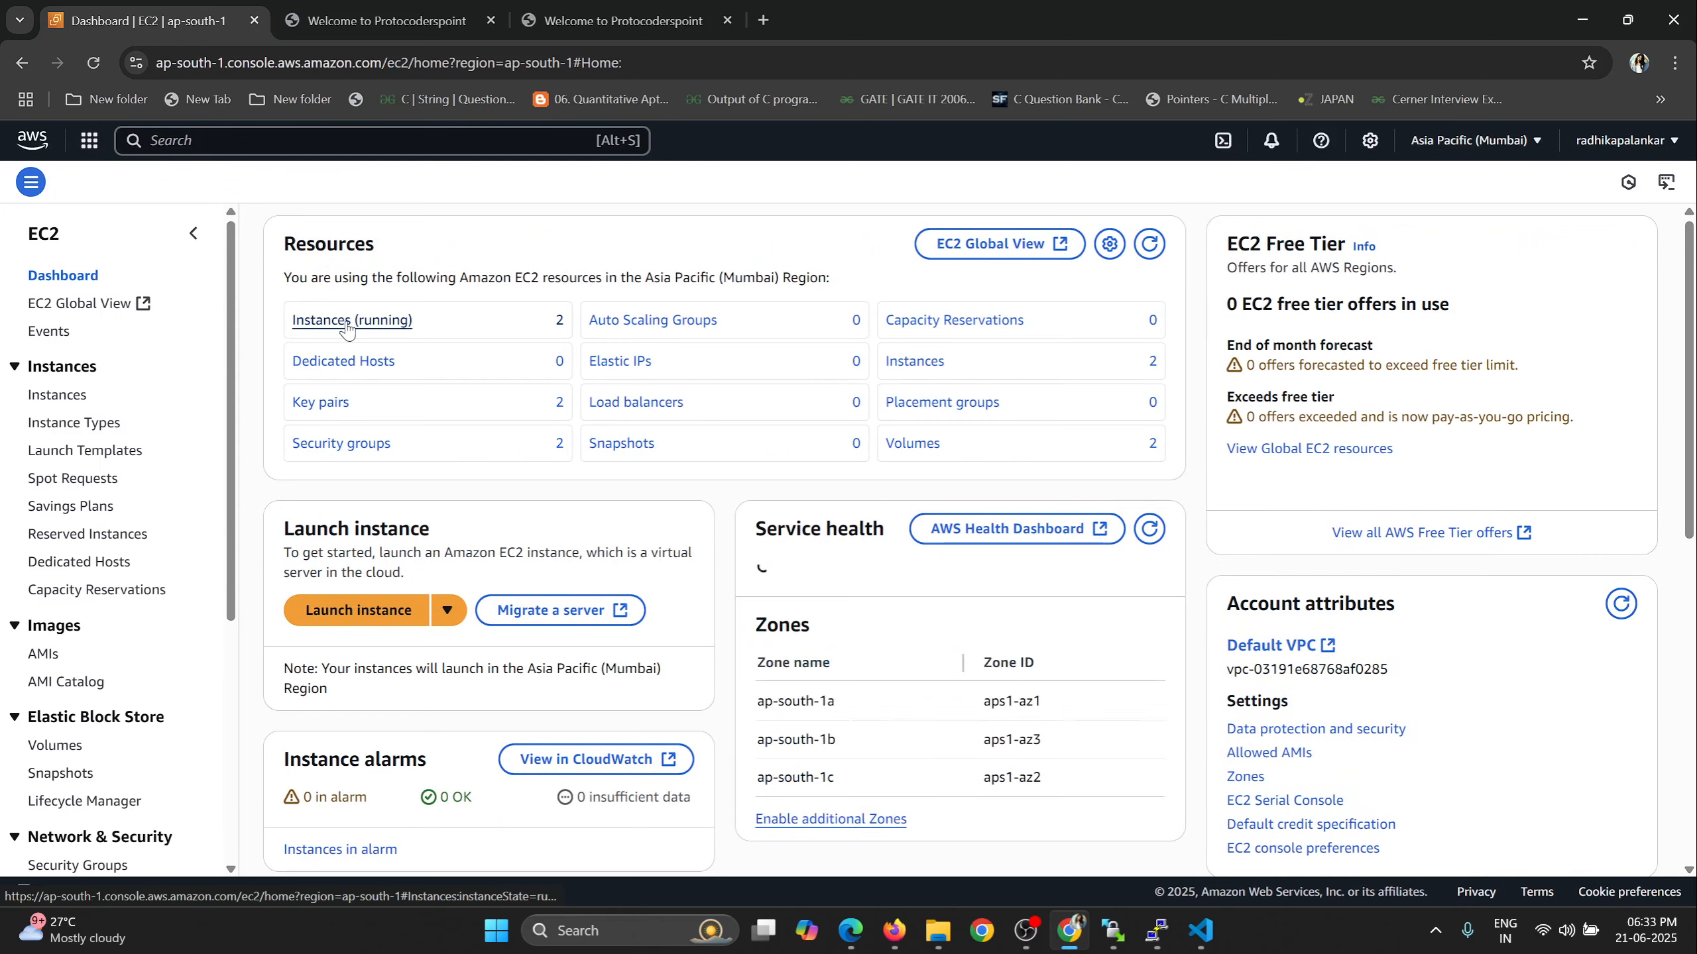
{"action": "left_click", "coordinate": [305, 322]}
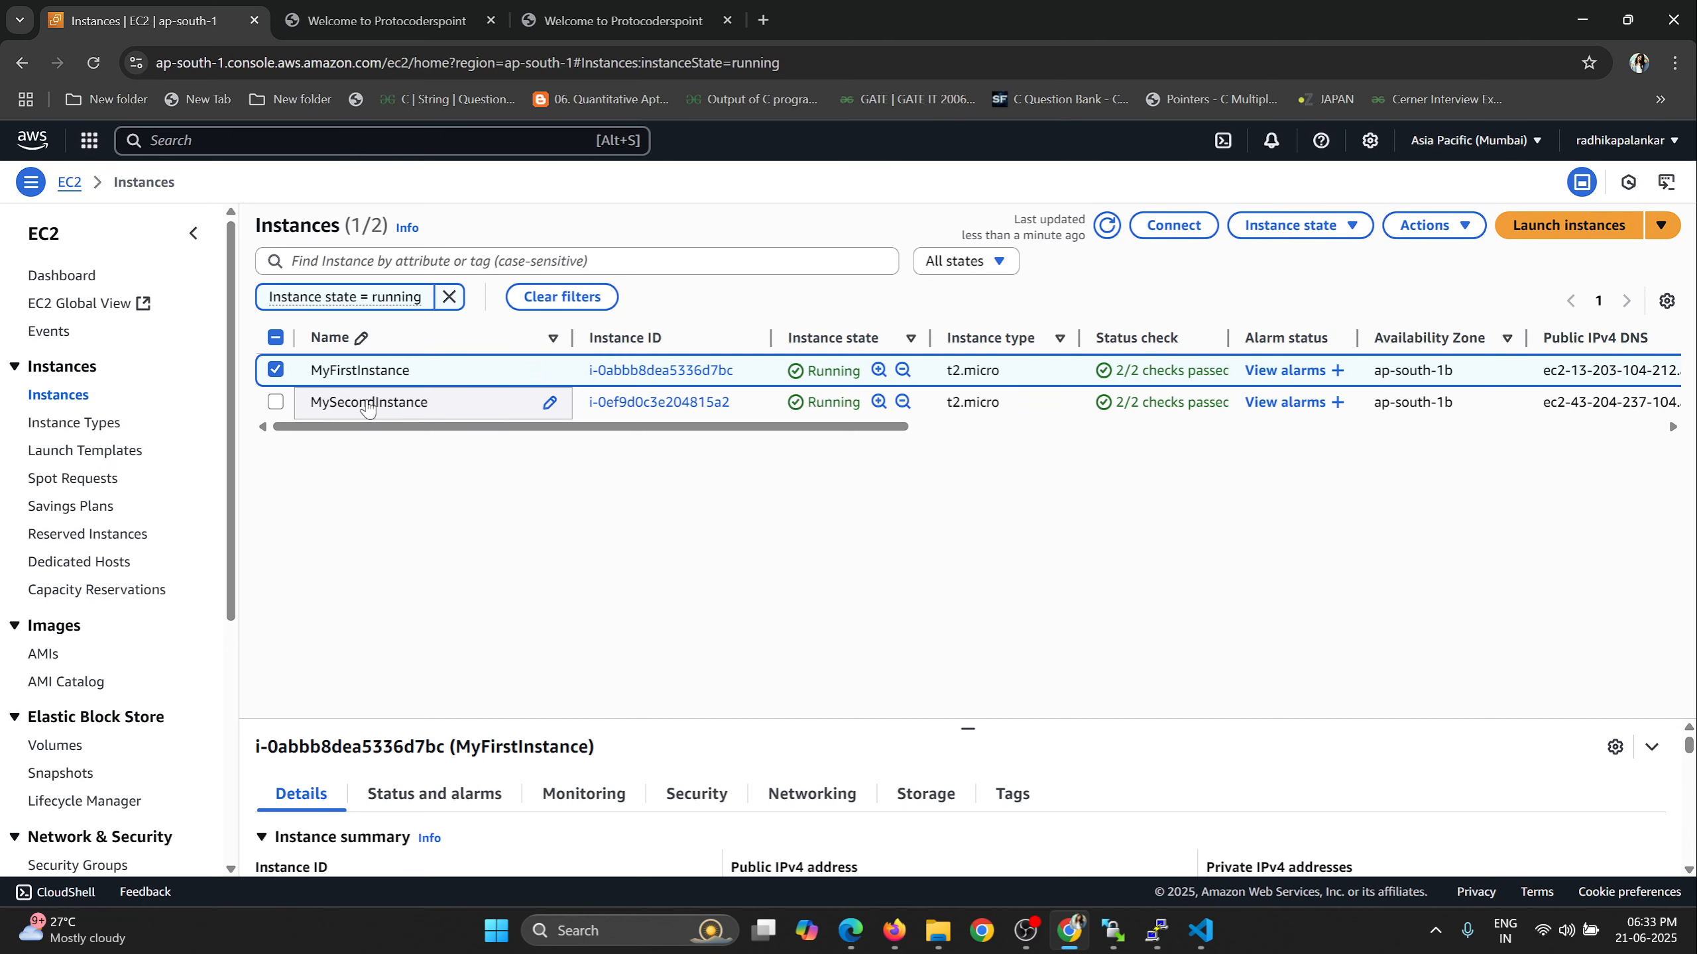
{"action": "left_click", "coordinate": [548, 19]}
{"action": "left_click", "coordinate": [141, 15]}
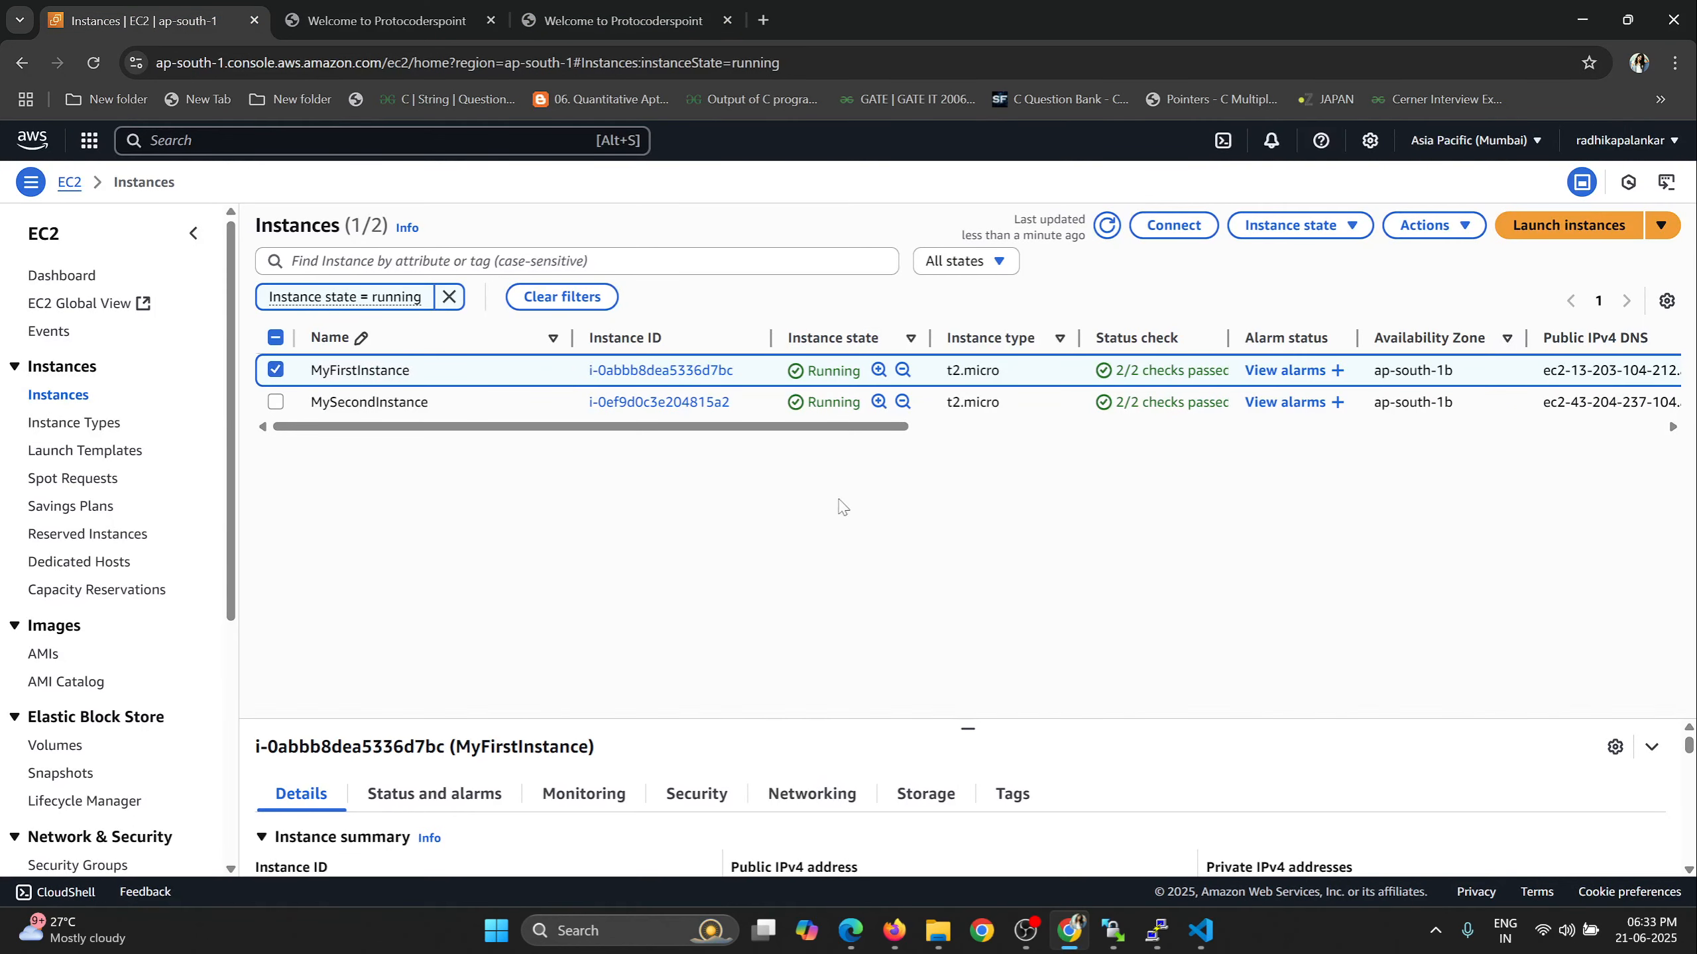
{"action": "left_click", "coordinate": [718, 797]}
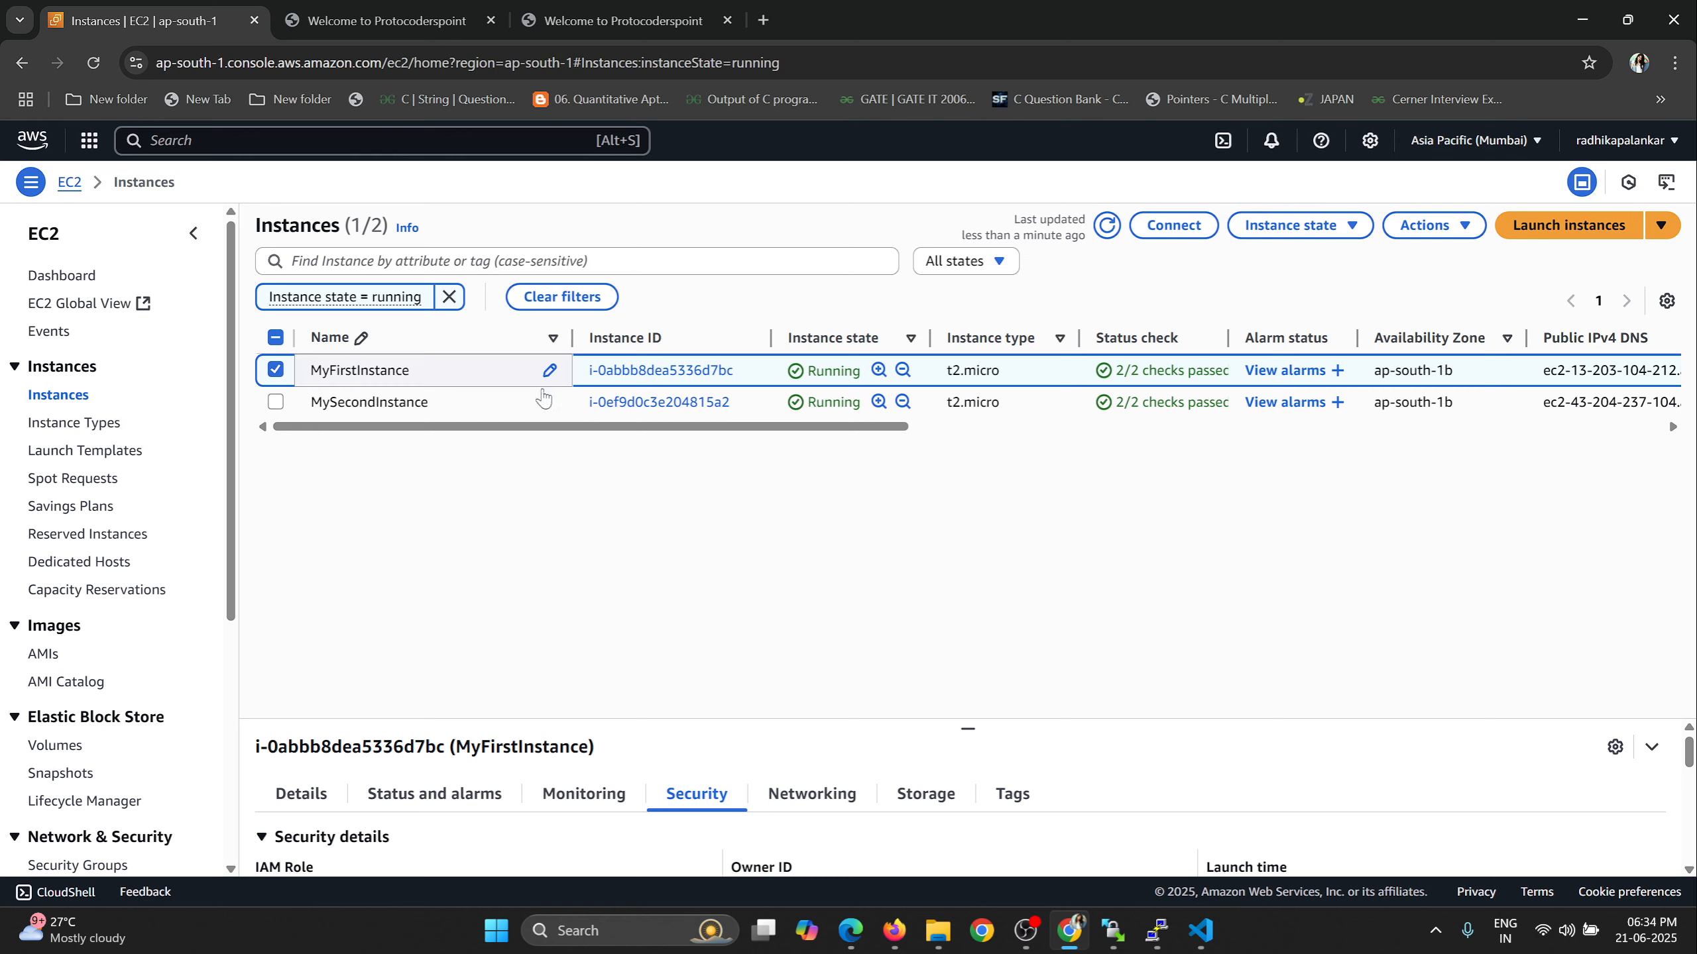
Open MySecondInstance's details and check the port 80 inbound rule in its security details.
{"action": "left_click", "coordinate": [374, 402]}
{"action": "left_click", "coordinate": [642, 401]}
{"action": "scroll", "coordinate": [828, 511], "scroll_direction": "down", "scroll_amount": 7}
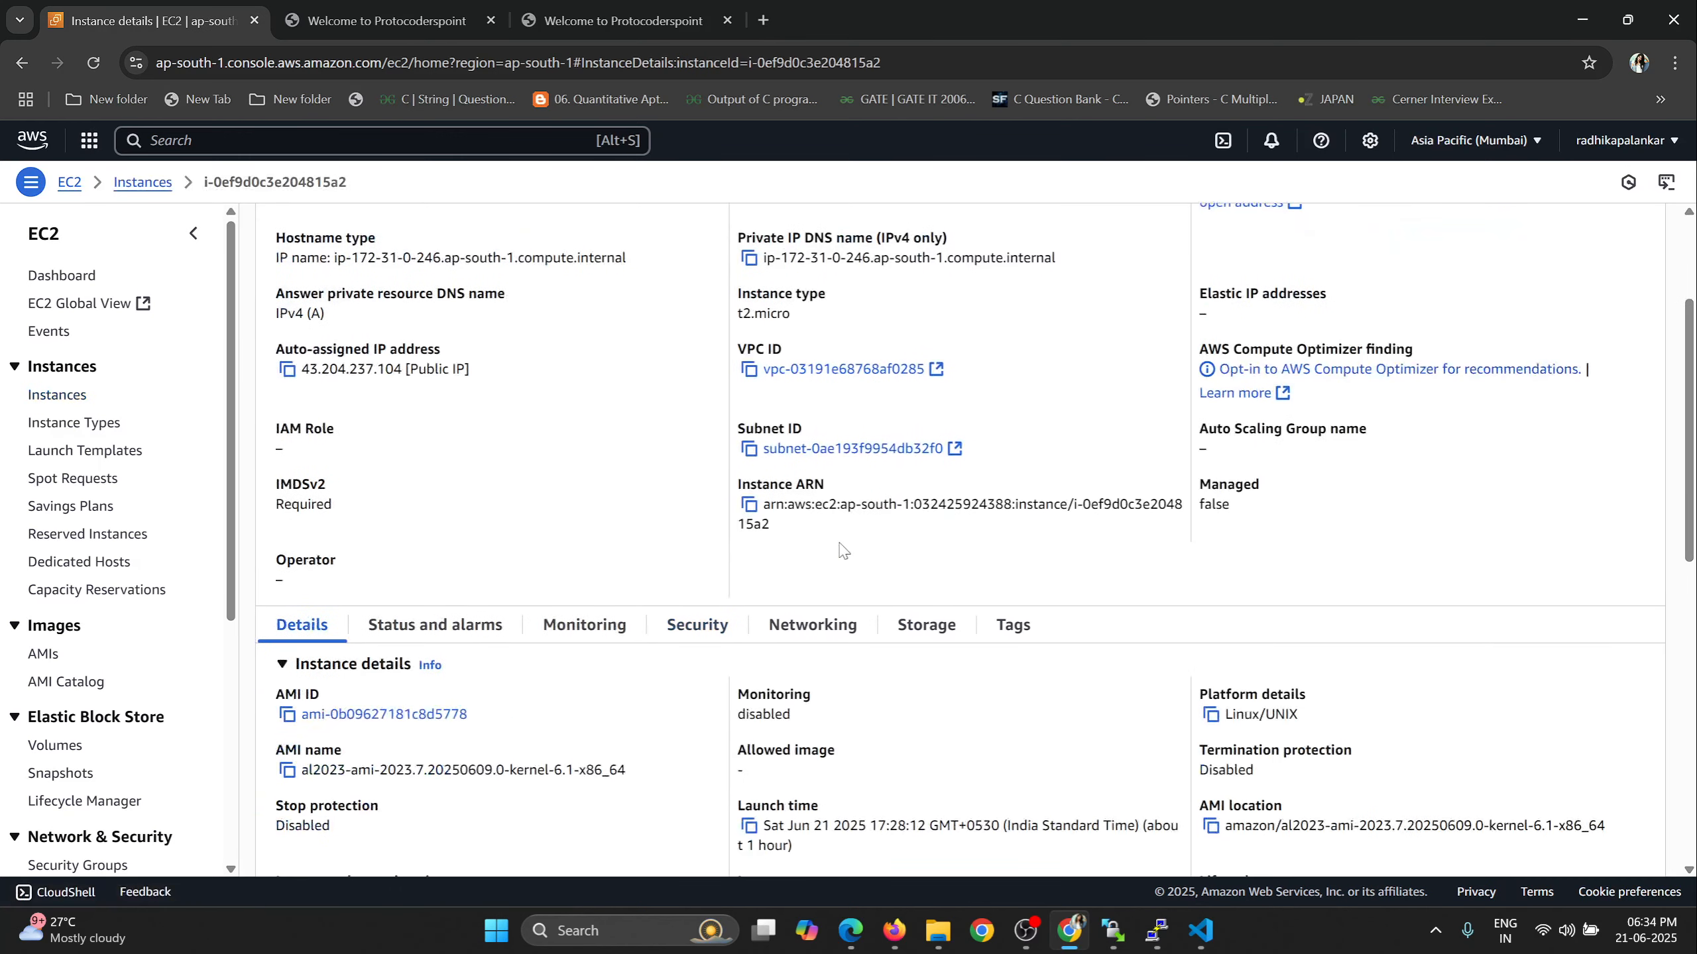
{"action": "left_click", "coordinate": [708, 230]}
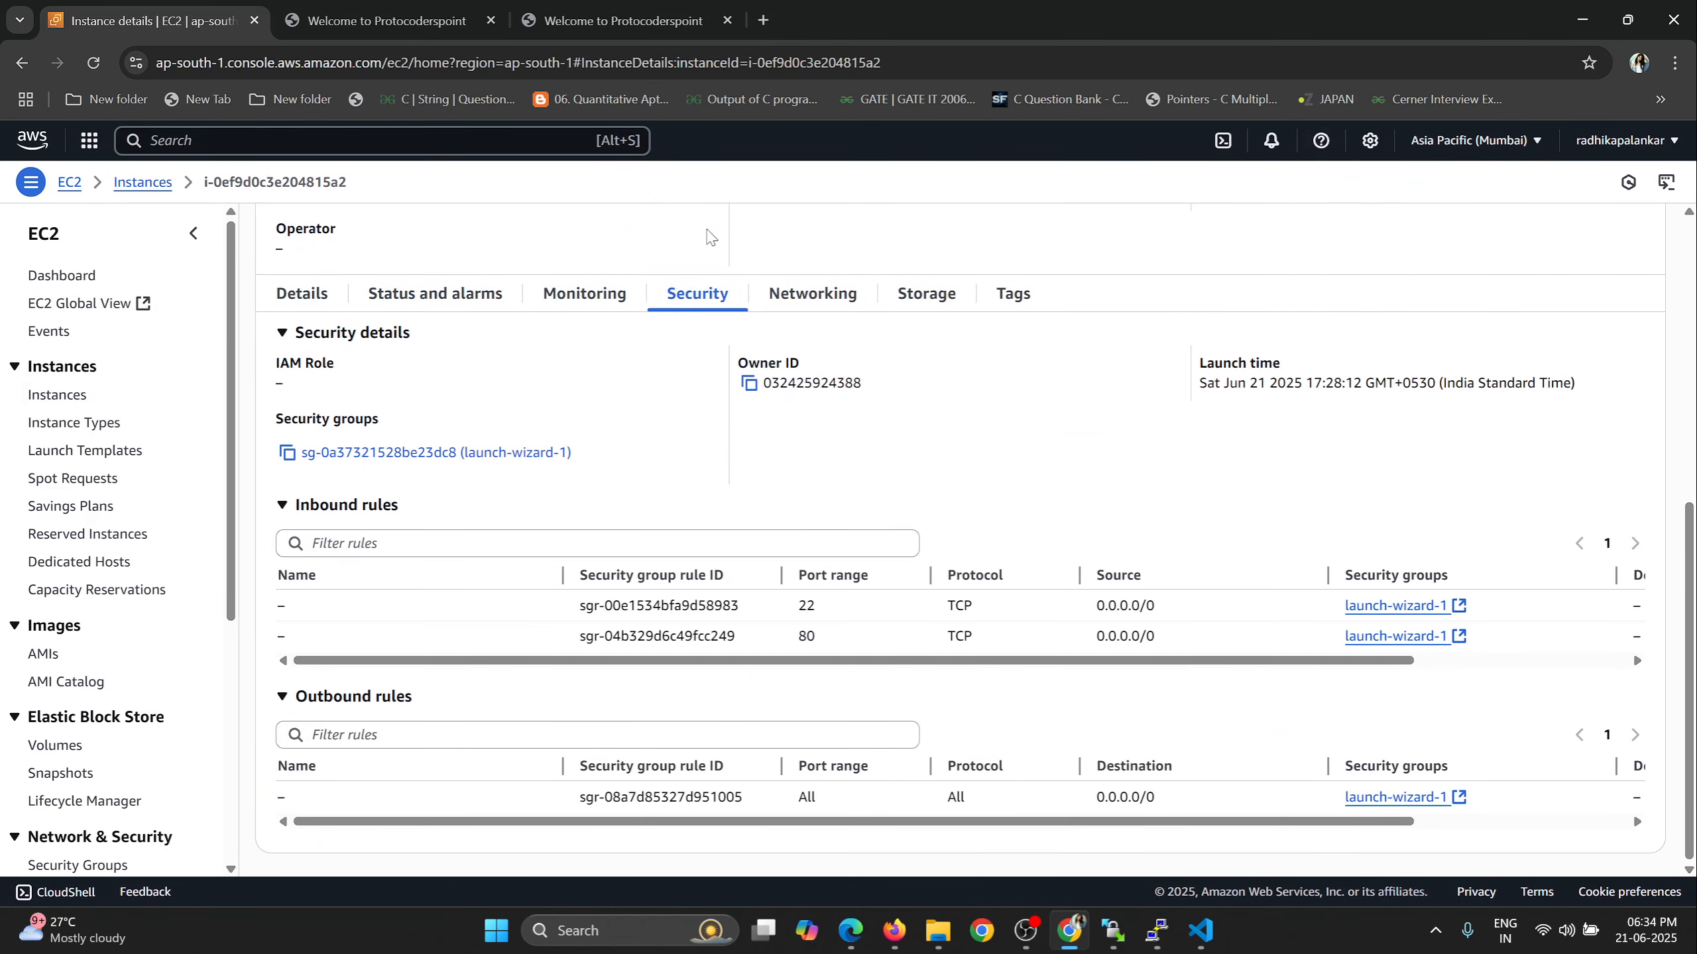
{"action": "double_click", "coordinate": [801, 636]}
{"action": "scroll", "coordinate": [635, 492], "scroll_direction": "up", "scroll_amount": 7}
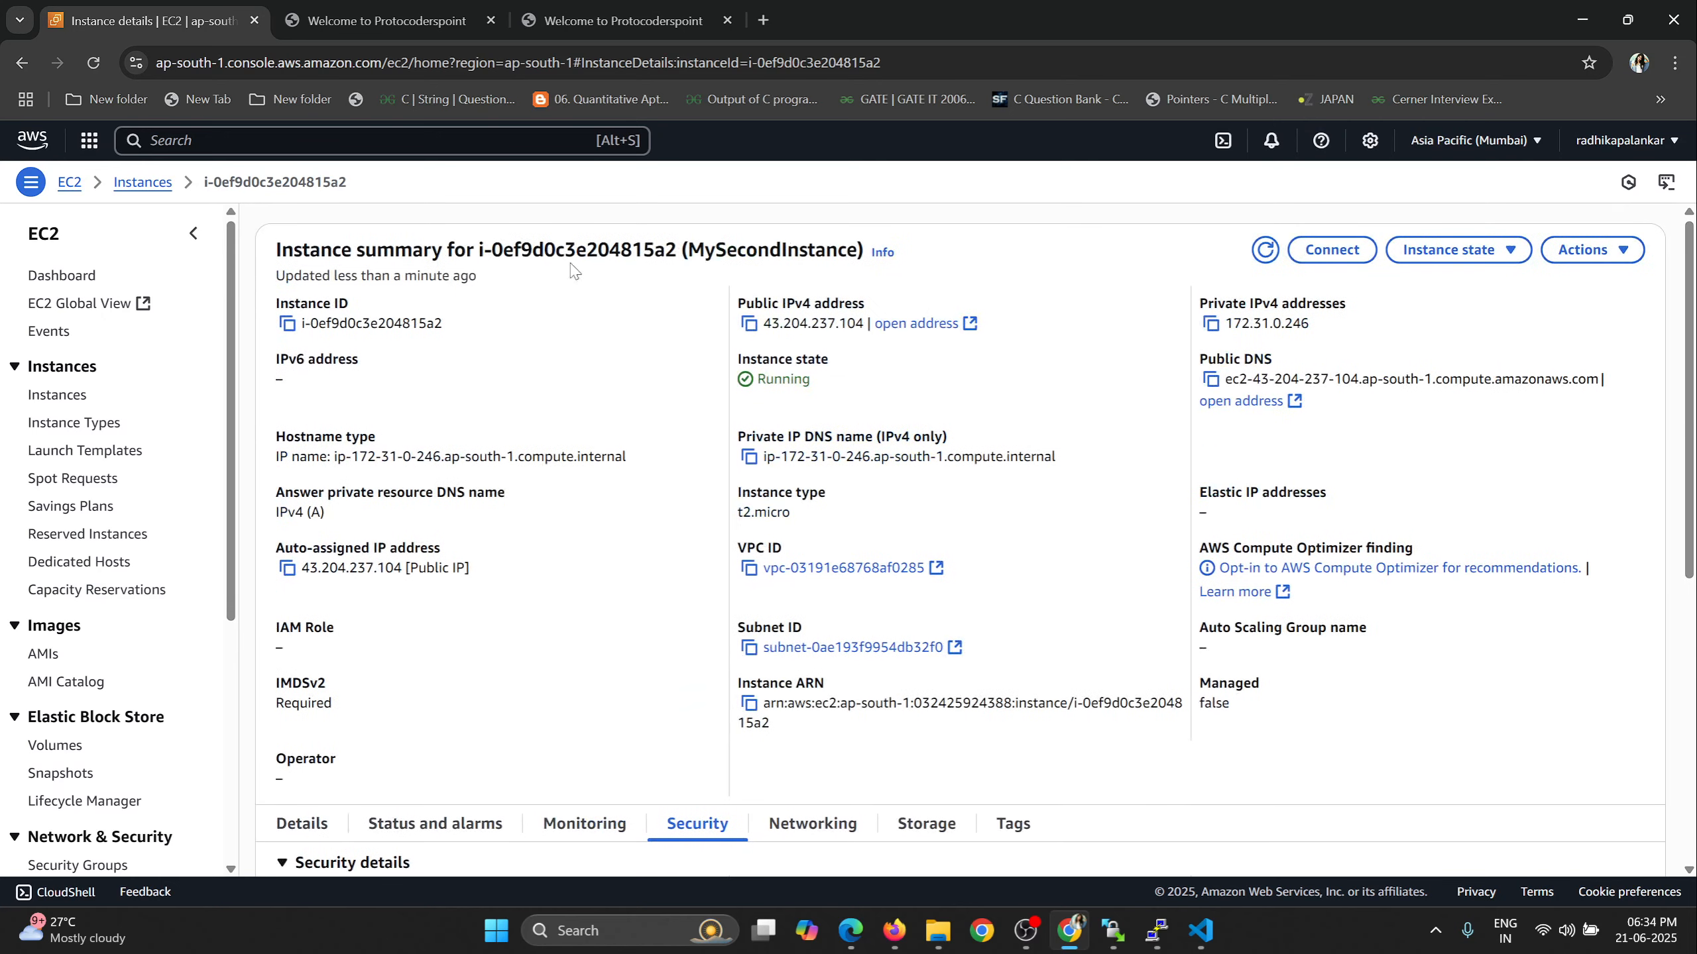
{"action": "left_click_drag", "start_coordinate": [687, 251], "coordinate": [859, 249]}
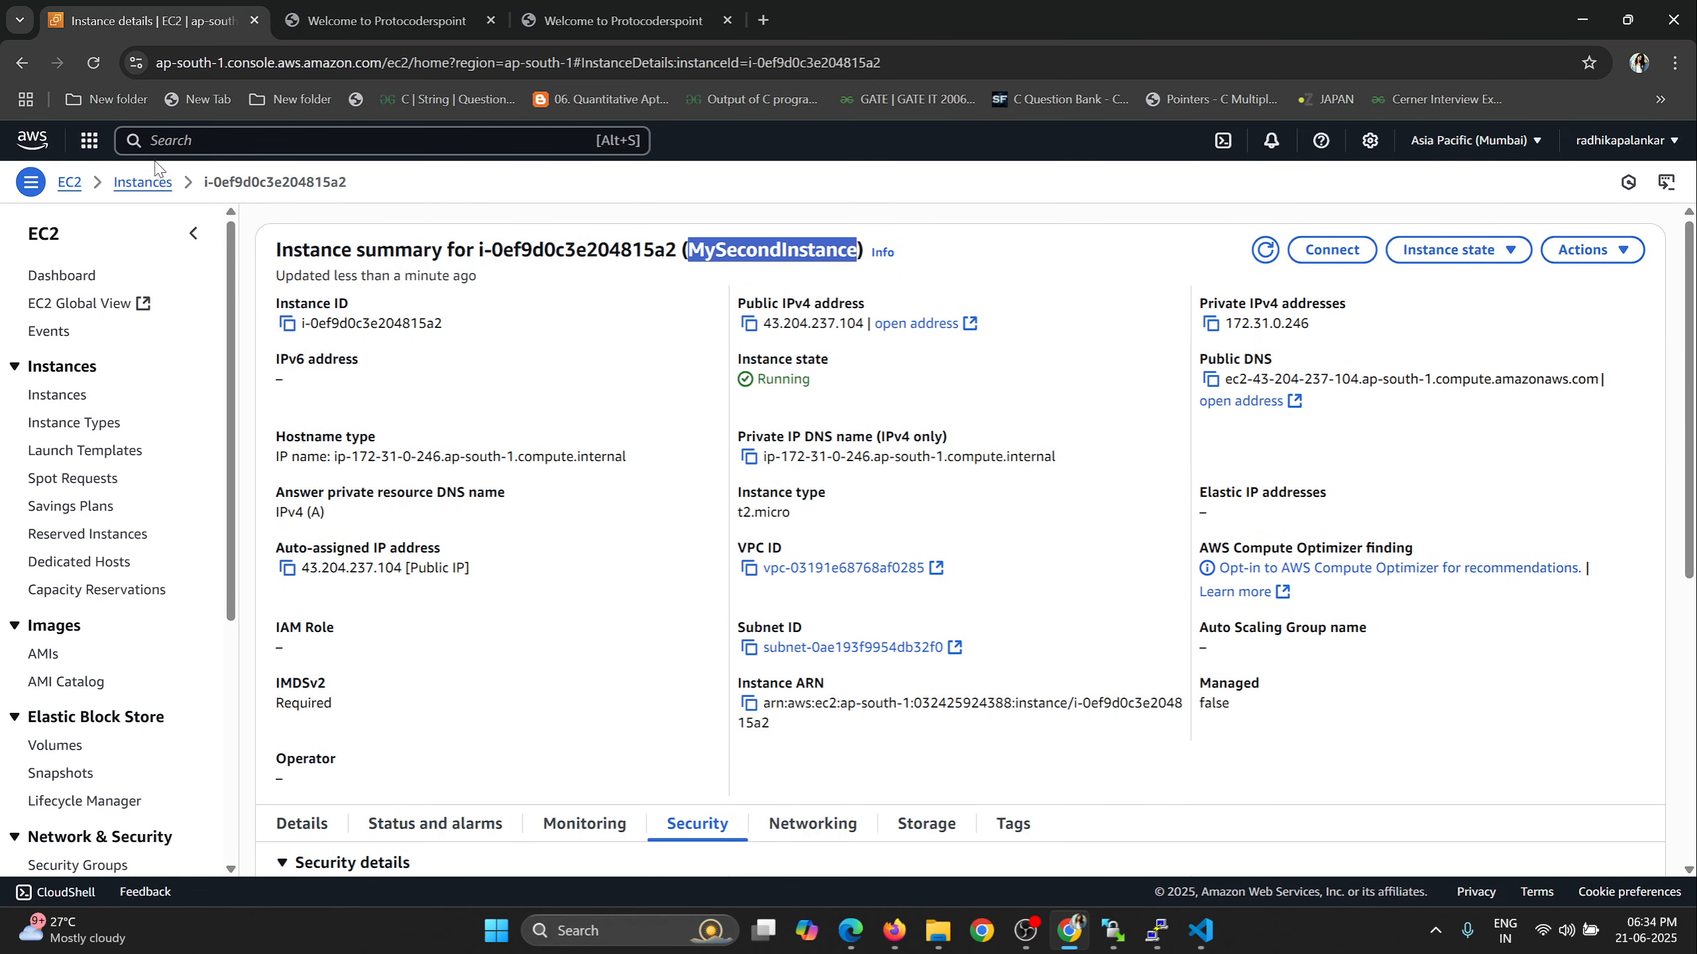
Copy MySecondInstance's public IPv4 address from its details and load 43.204.237.104 in a new browser tab.
{"action": "left_click", "coordinate": [142, 182]}
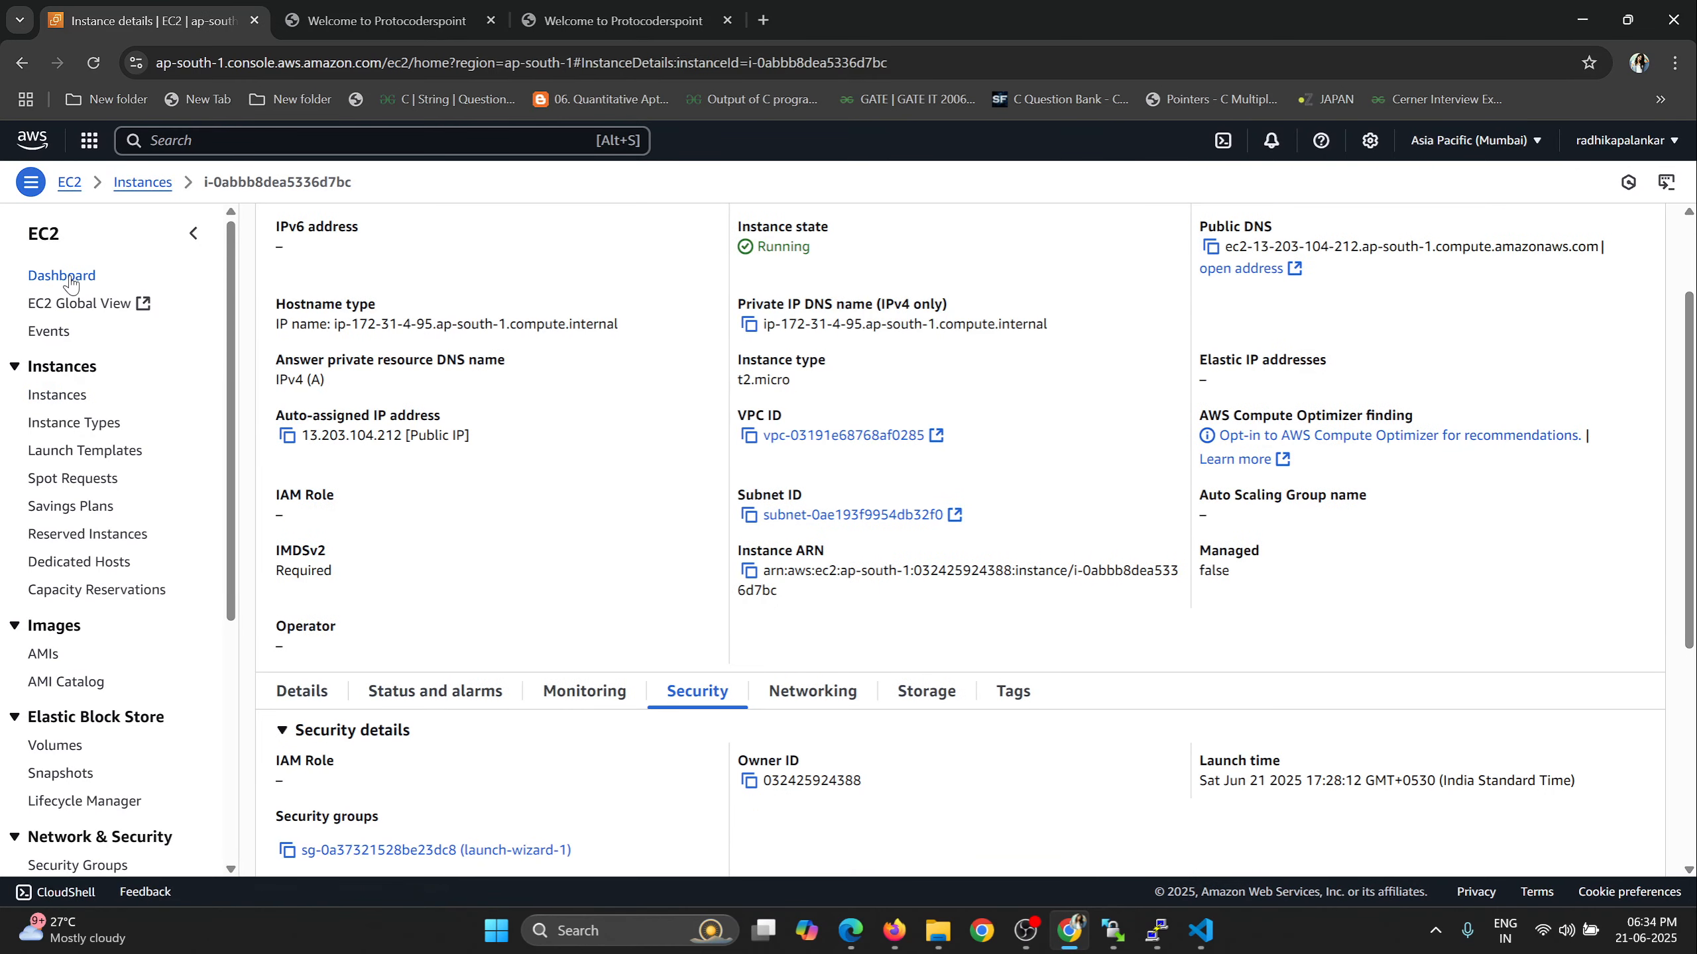
{"action": "left_click", "coordinate": [63, 275]}
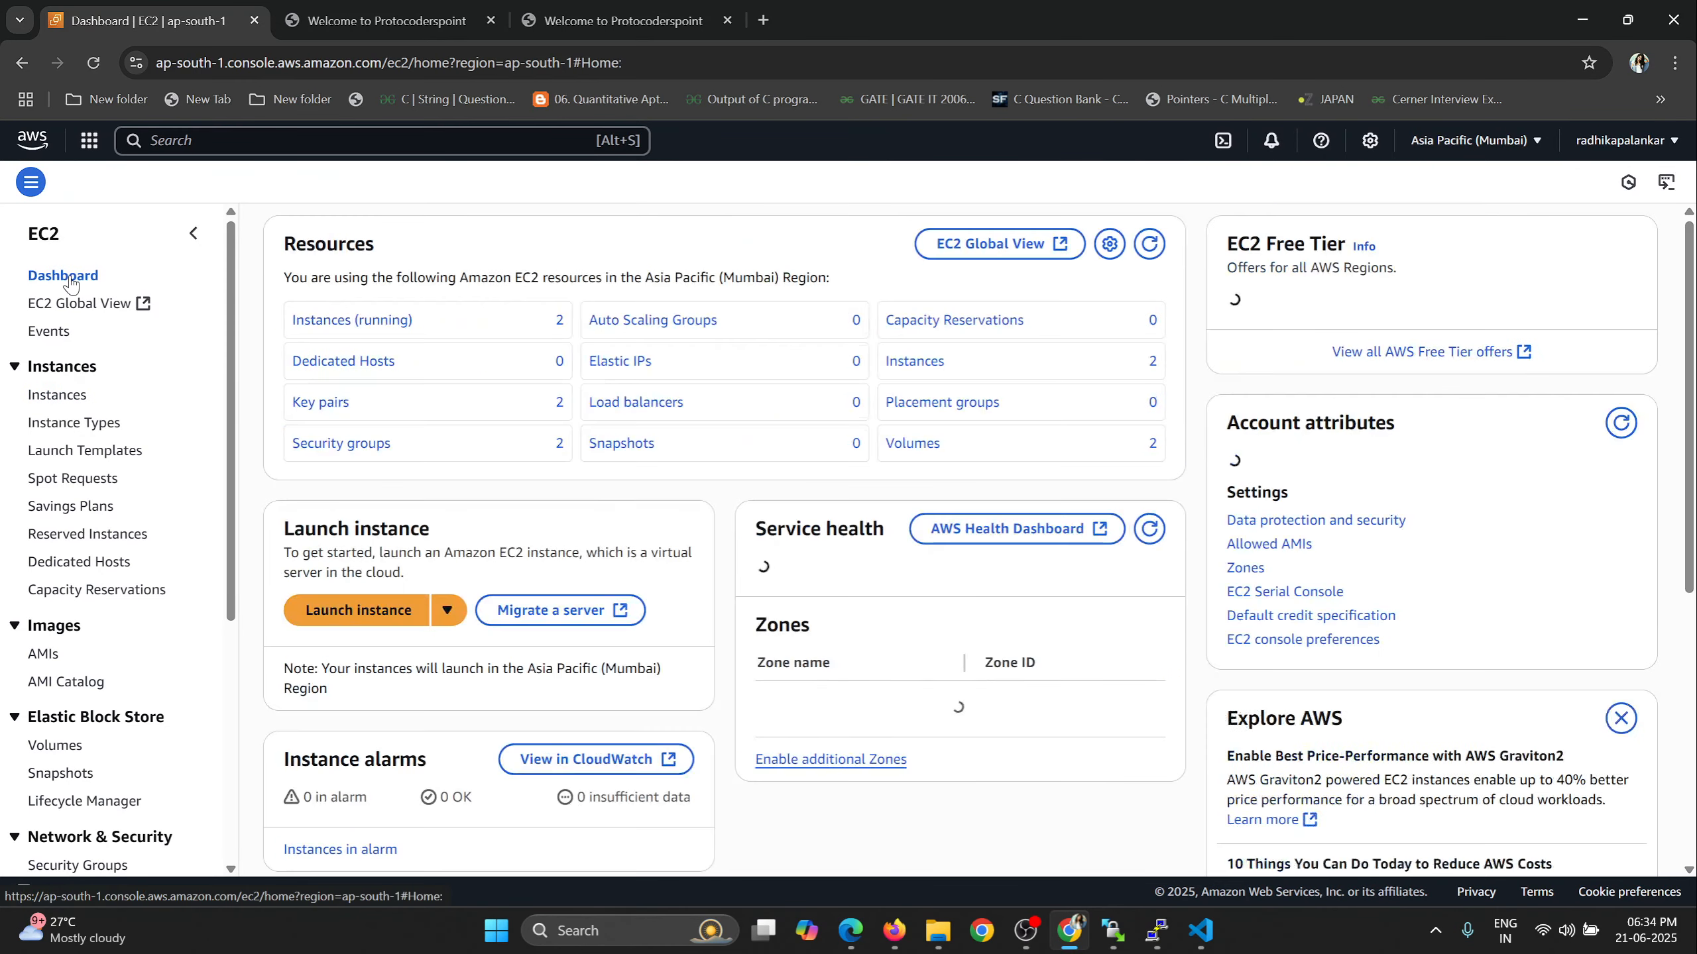
{"action": "left_click", "coordinate": [339, 339]}
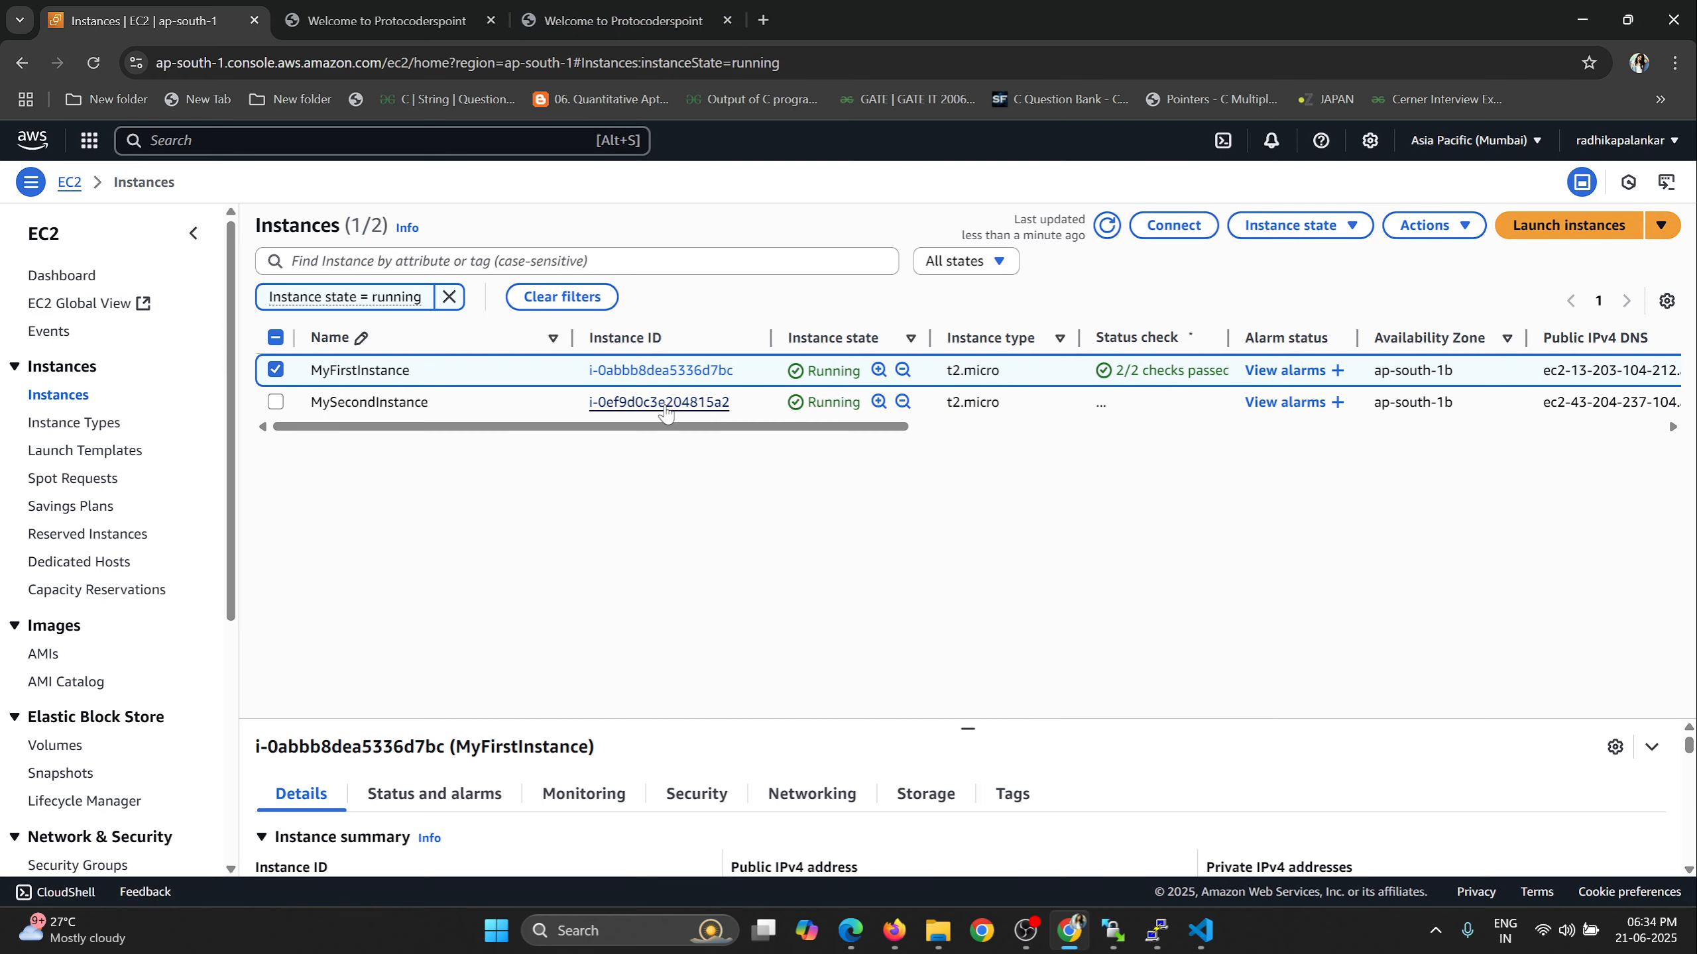
{"action": "left_click", "coordinate": [662, 402]}
{"action": "left_click", "coordinate": [749, 324]}
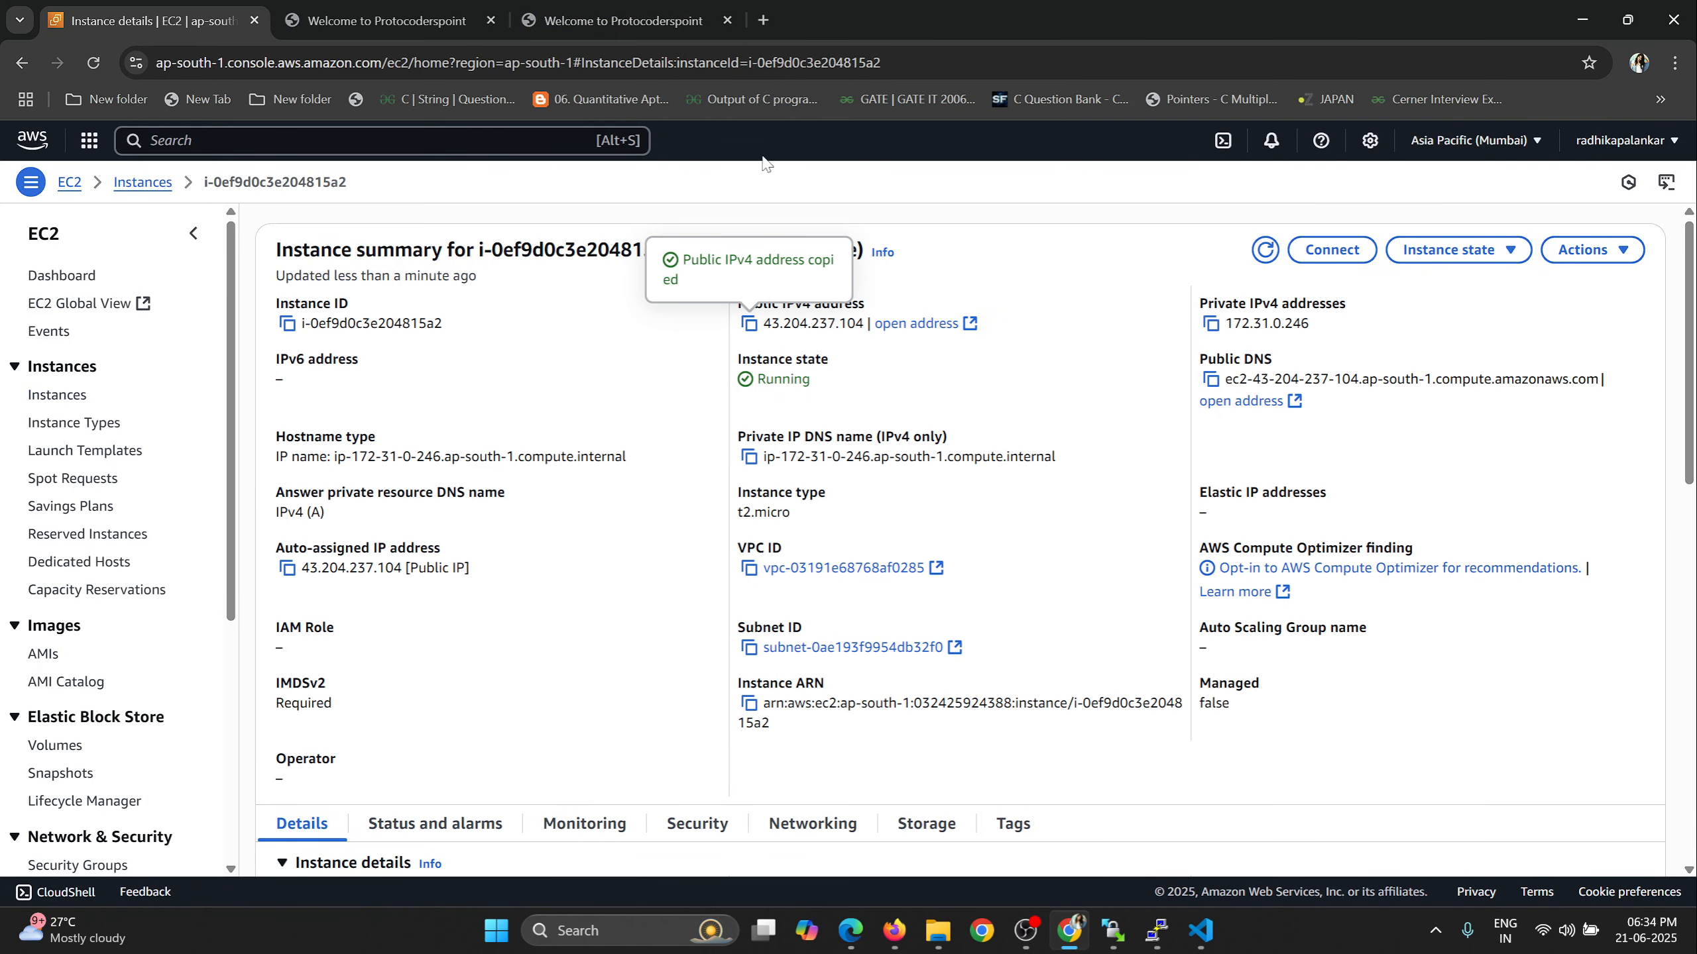
{"action": "left_click", "coordinate": [764, 21]}
{"action": "key", "text": "ctrl+v"}
{"action": "key", "text": "Return"}
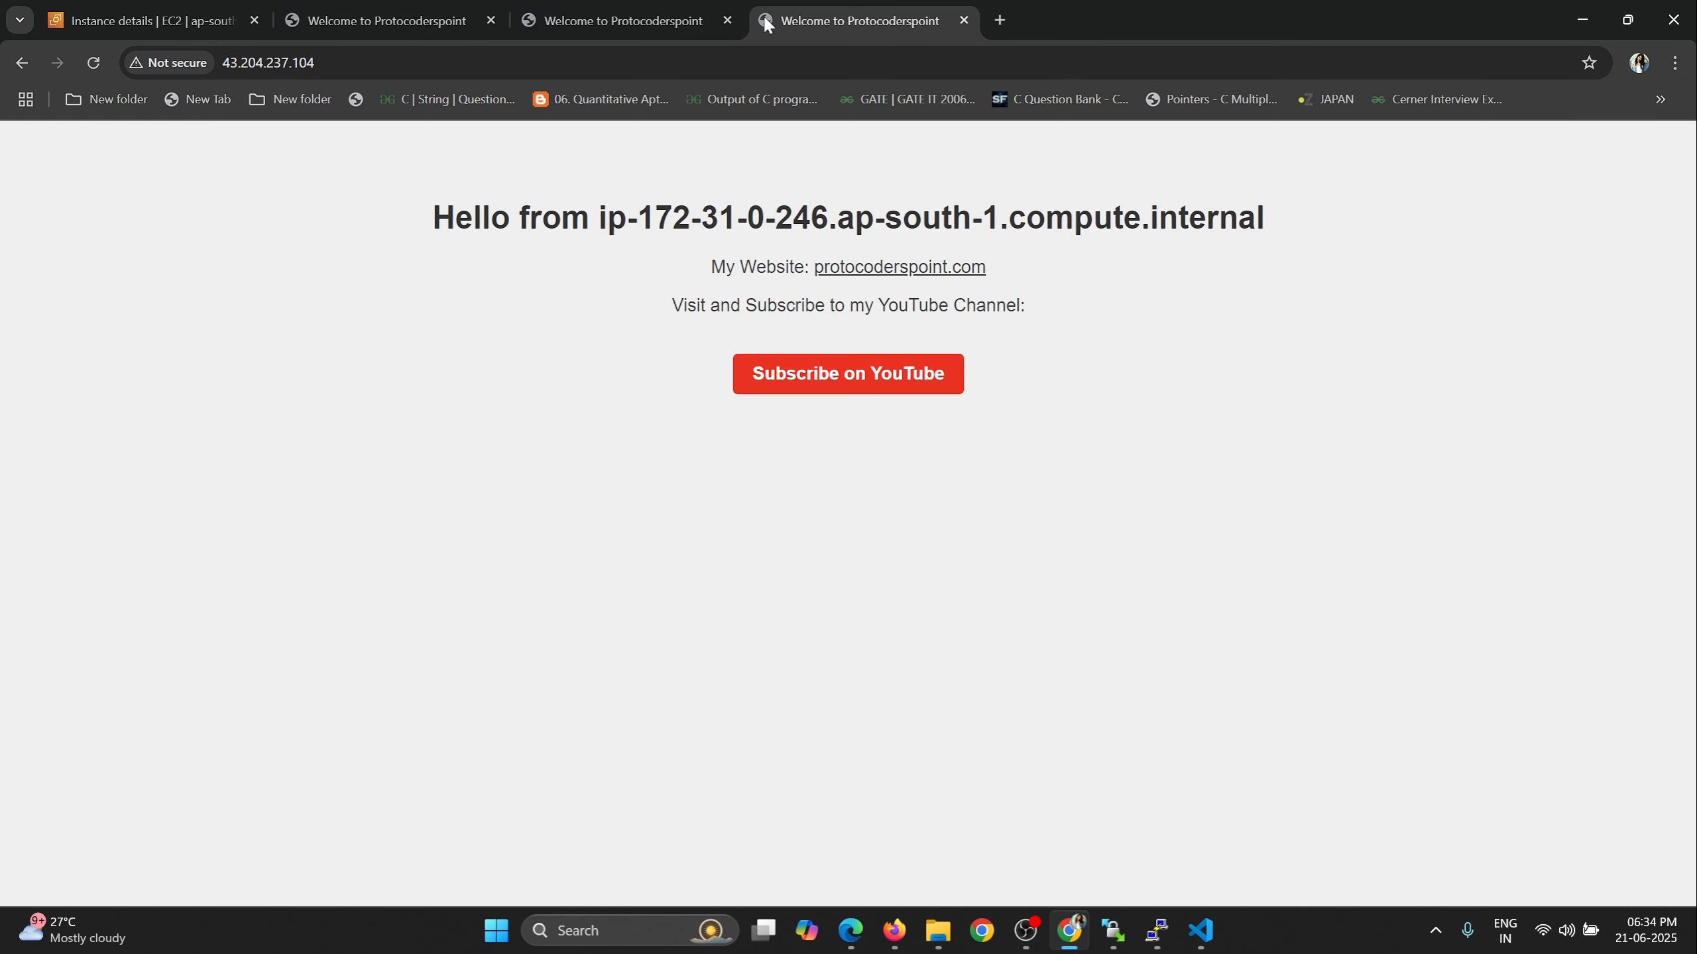
Compare the private IPs in the headings of the two instances' web pages.
{"action": "left_click_drag", "start_coordinate": [640, 228], "coordinate": [826, 221]}
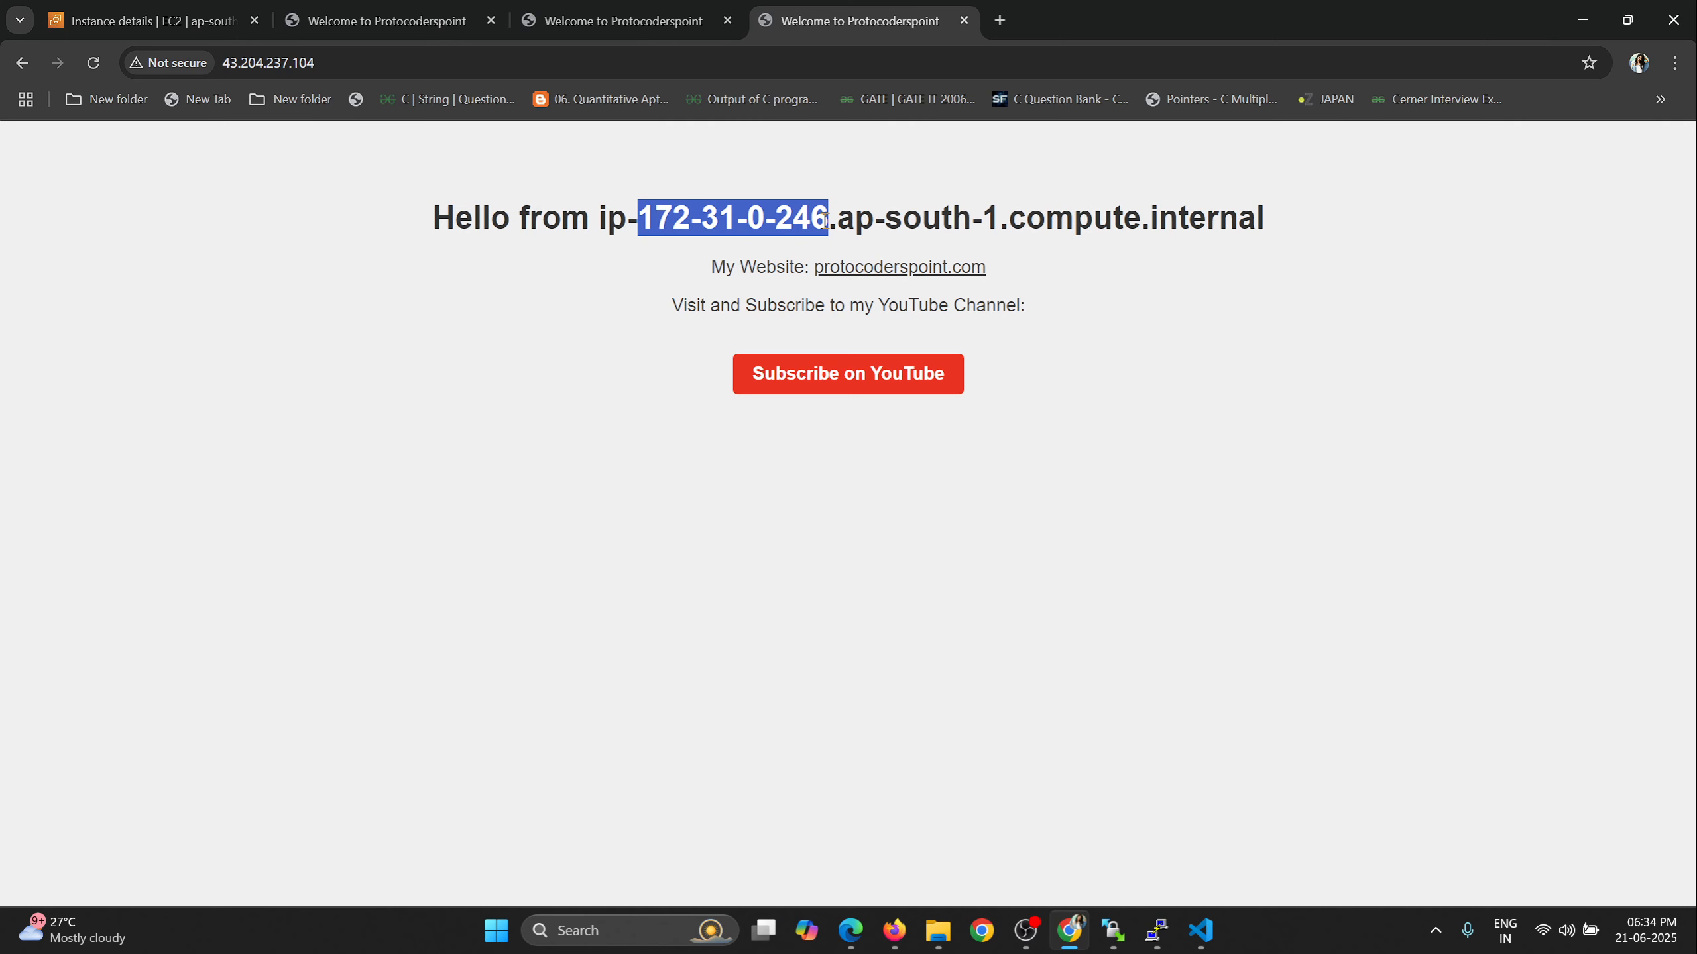
{"action": "left_click", "coordinate": [599, 13]}
{"action": "left_click_drag", "start_coordinate": [642, 221], "coordinate": [820, 221]}
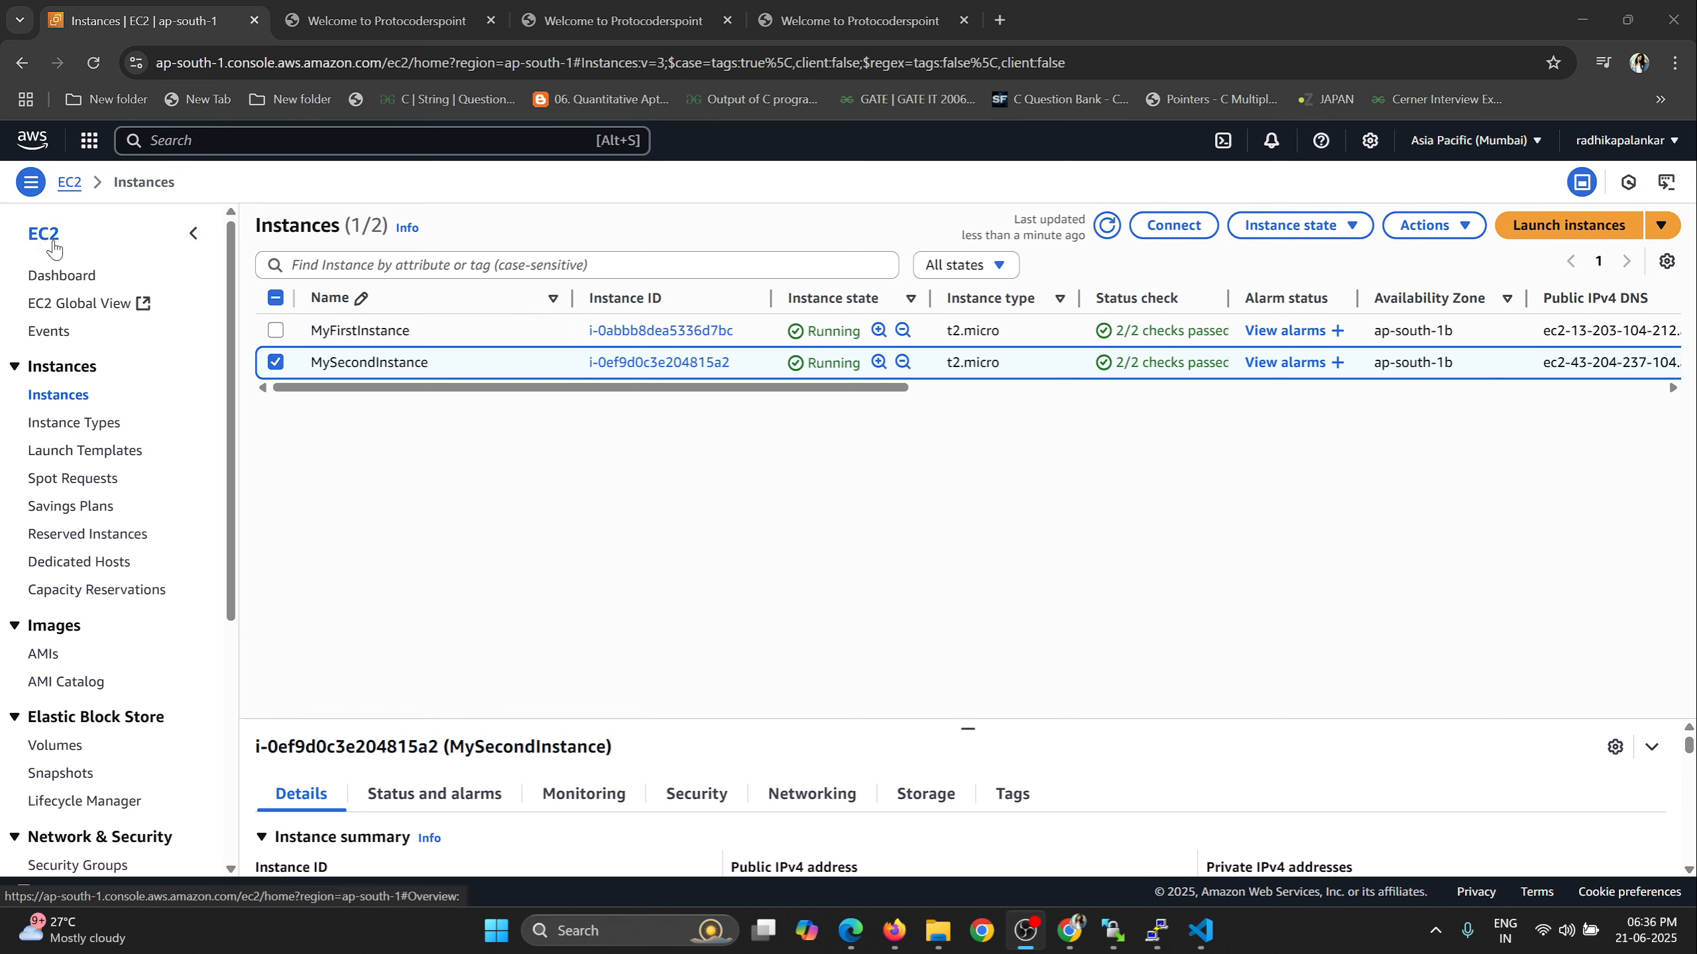
Start creating a load balancer from the EC2 load balancers list and examine the Application Load Balancer type.
{"action": "scroll", "coordinate": [152, 652], "scroll_direction": "down", "scroll_amount": 5}
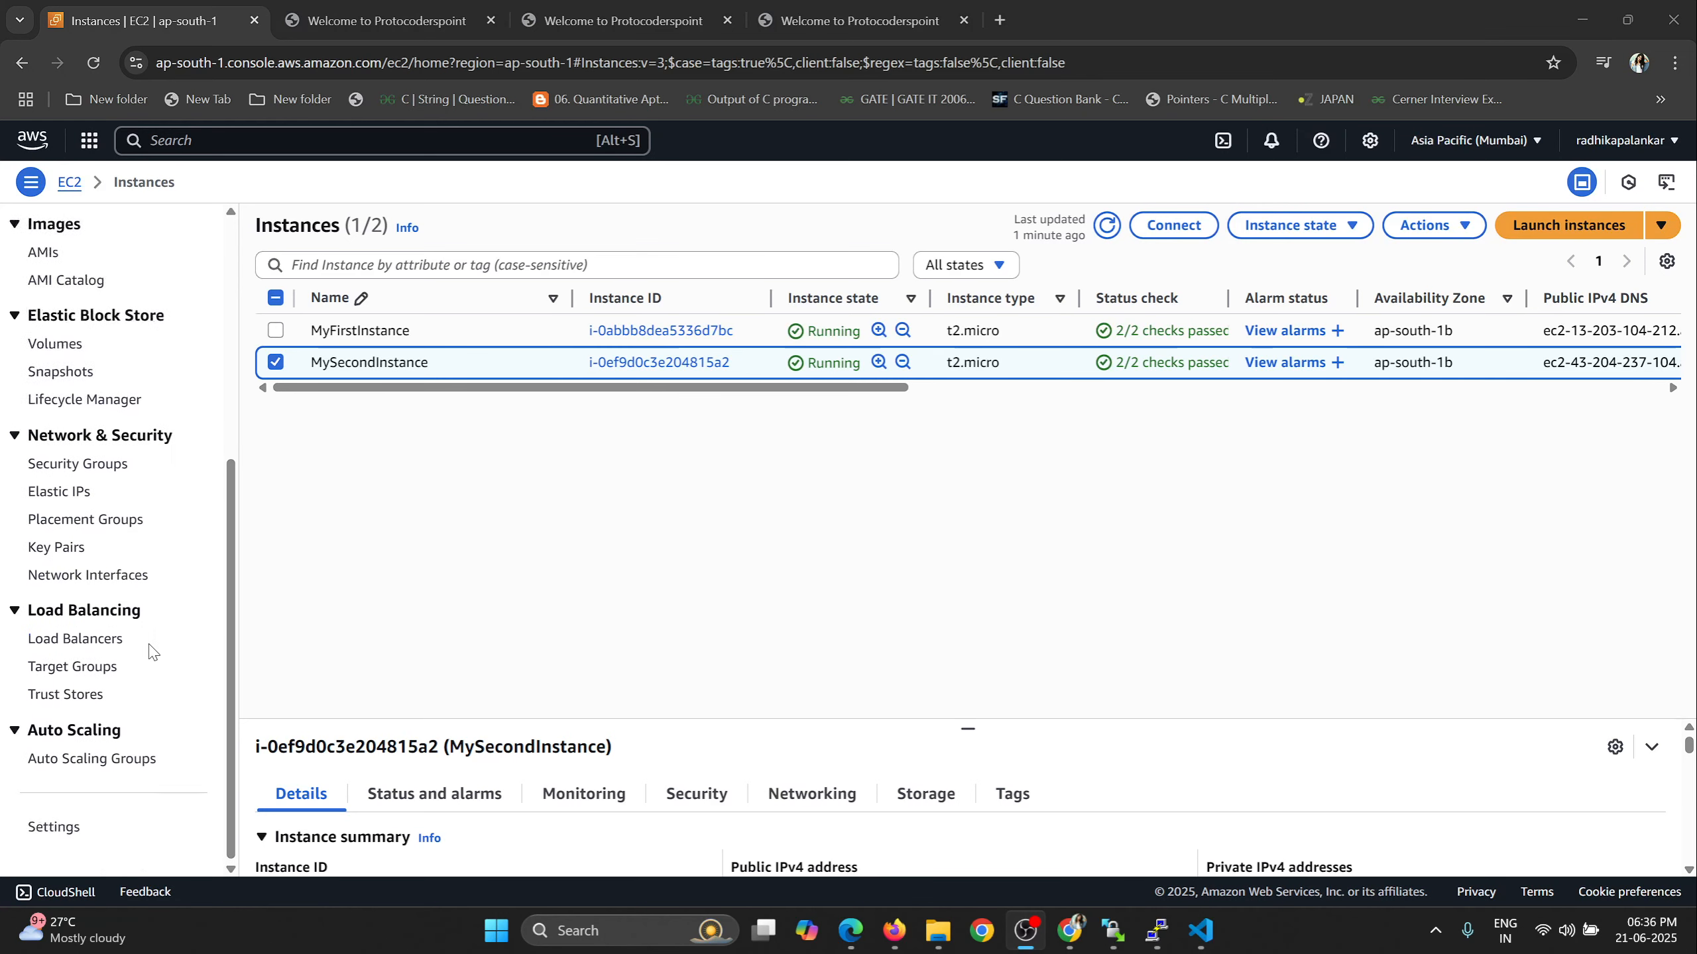
{"action": "left_click", "coordinate": [85, 648]}
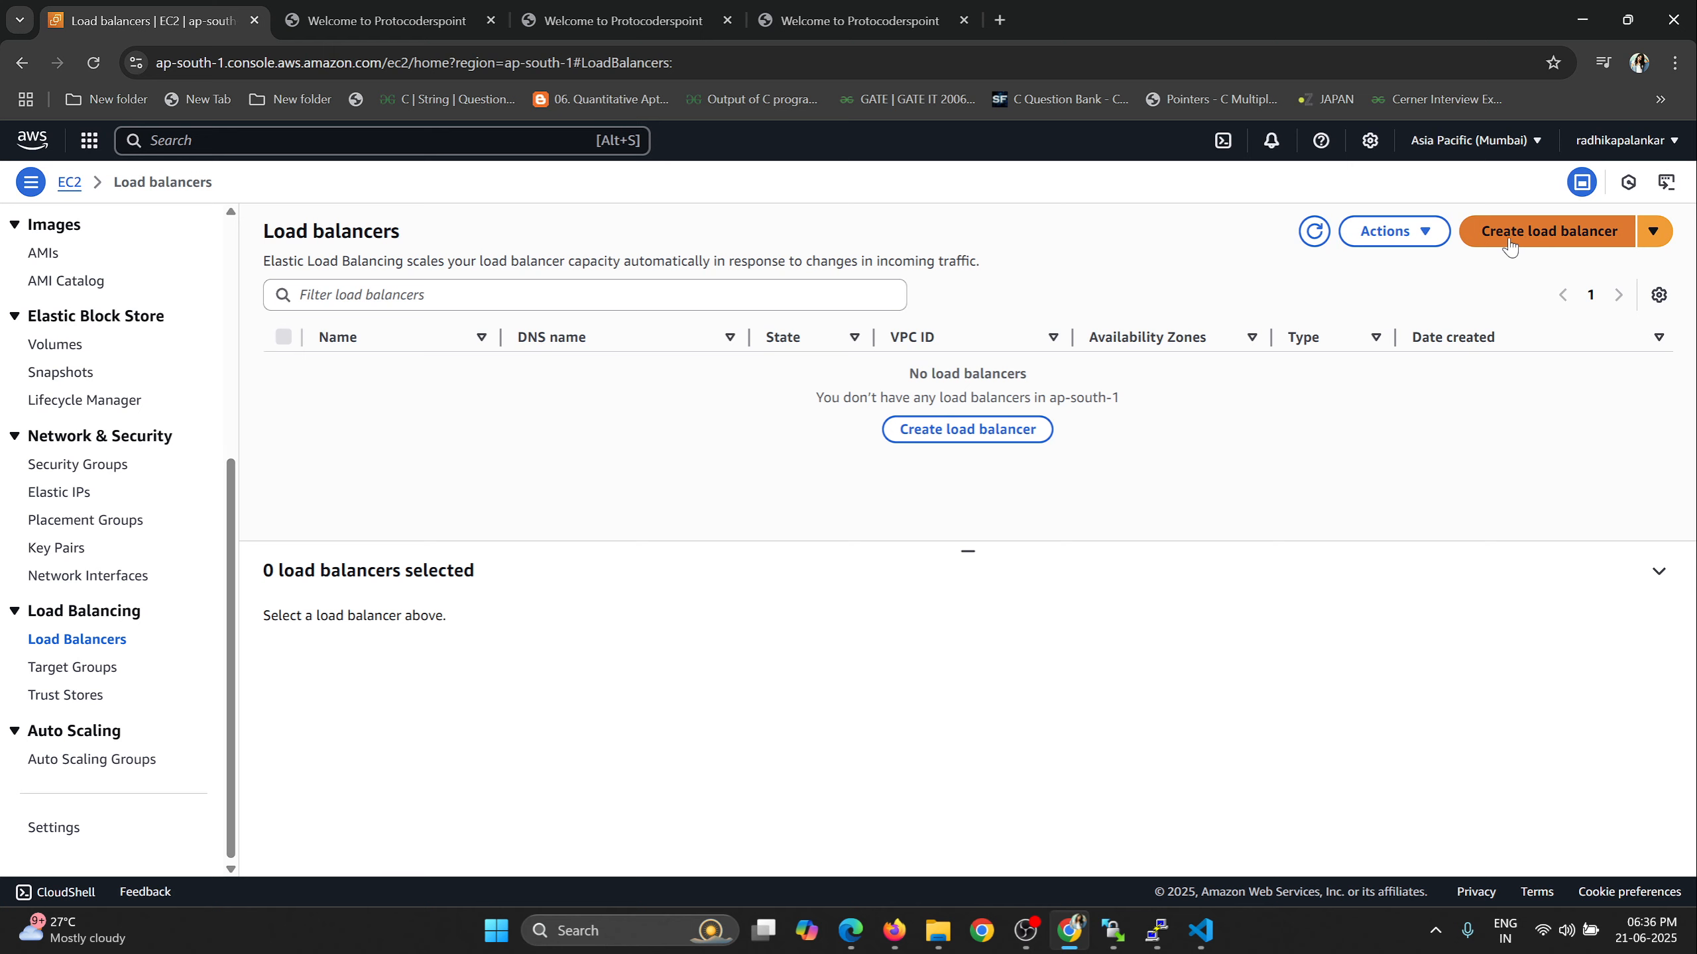
{"action": "left_click", "coordinate": [1584, 242]}
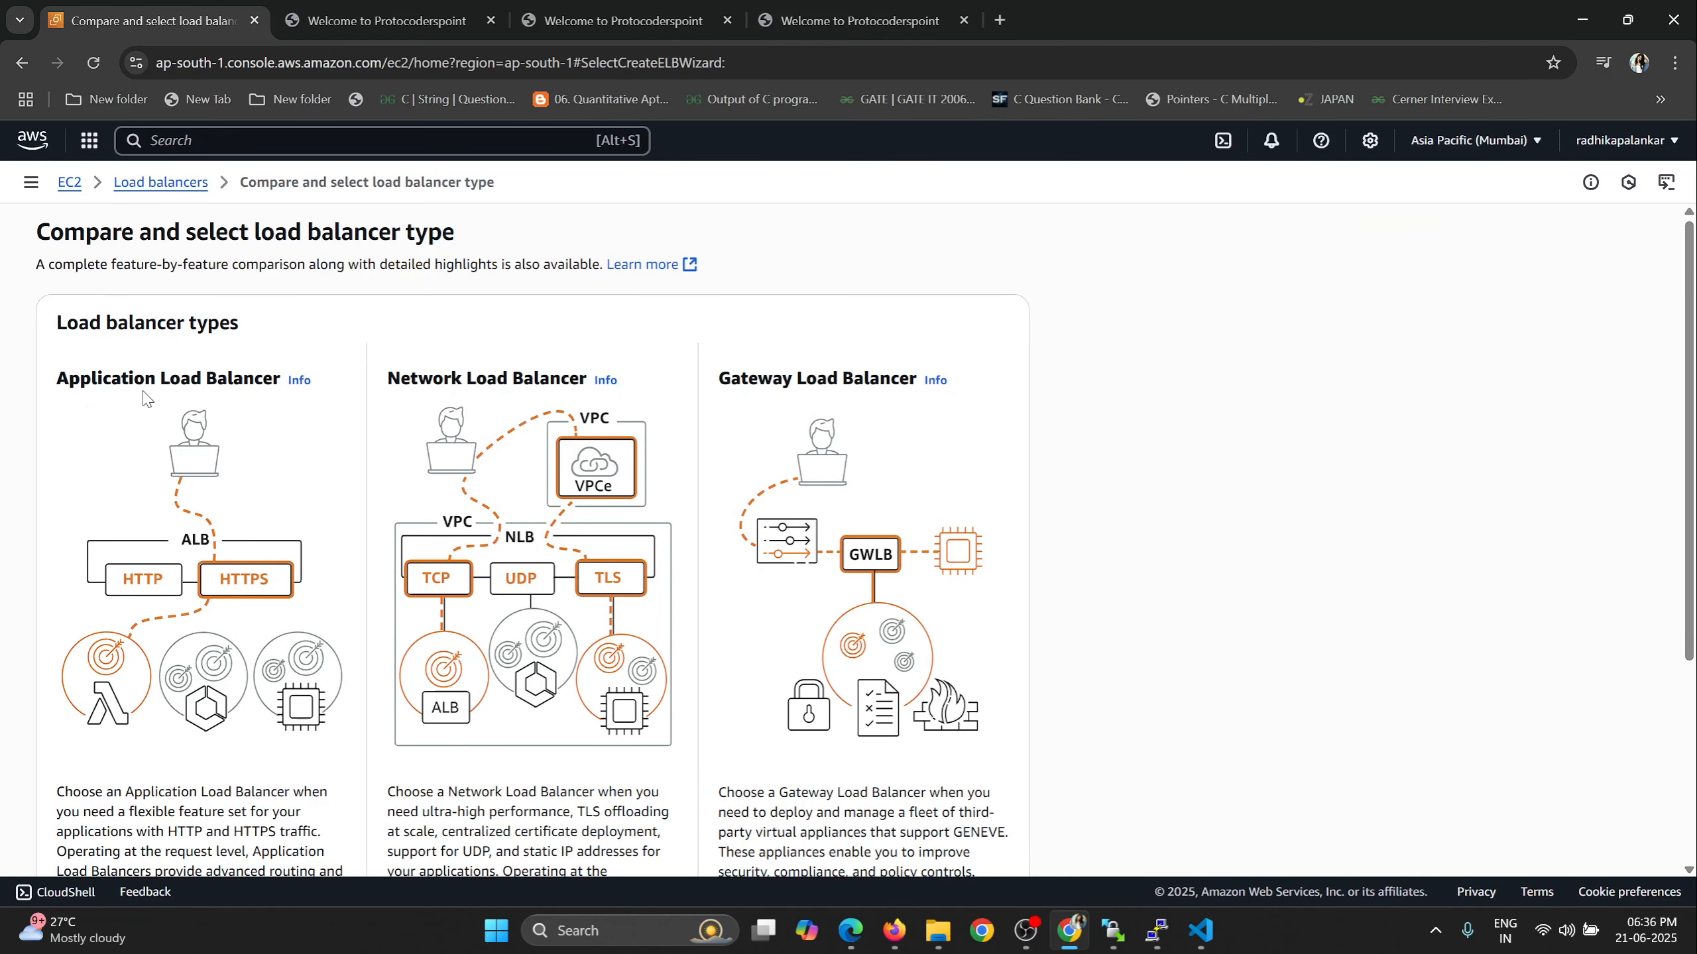
{"action": "left_click_drag", "start_coordinate": [73, 382], "coordinate": [246, 376]}
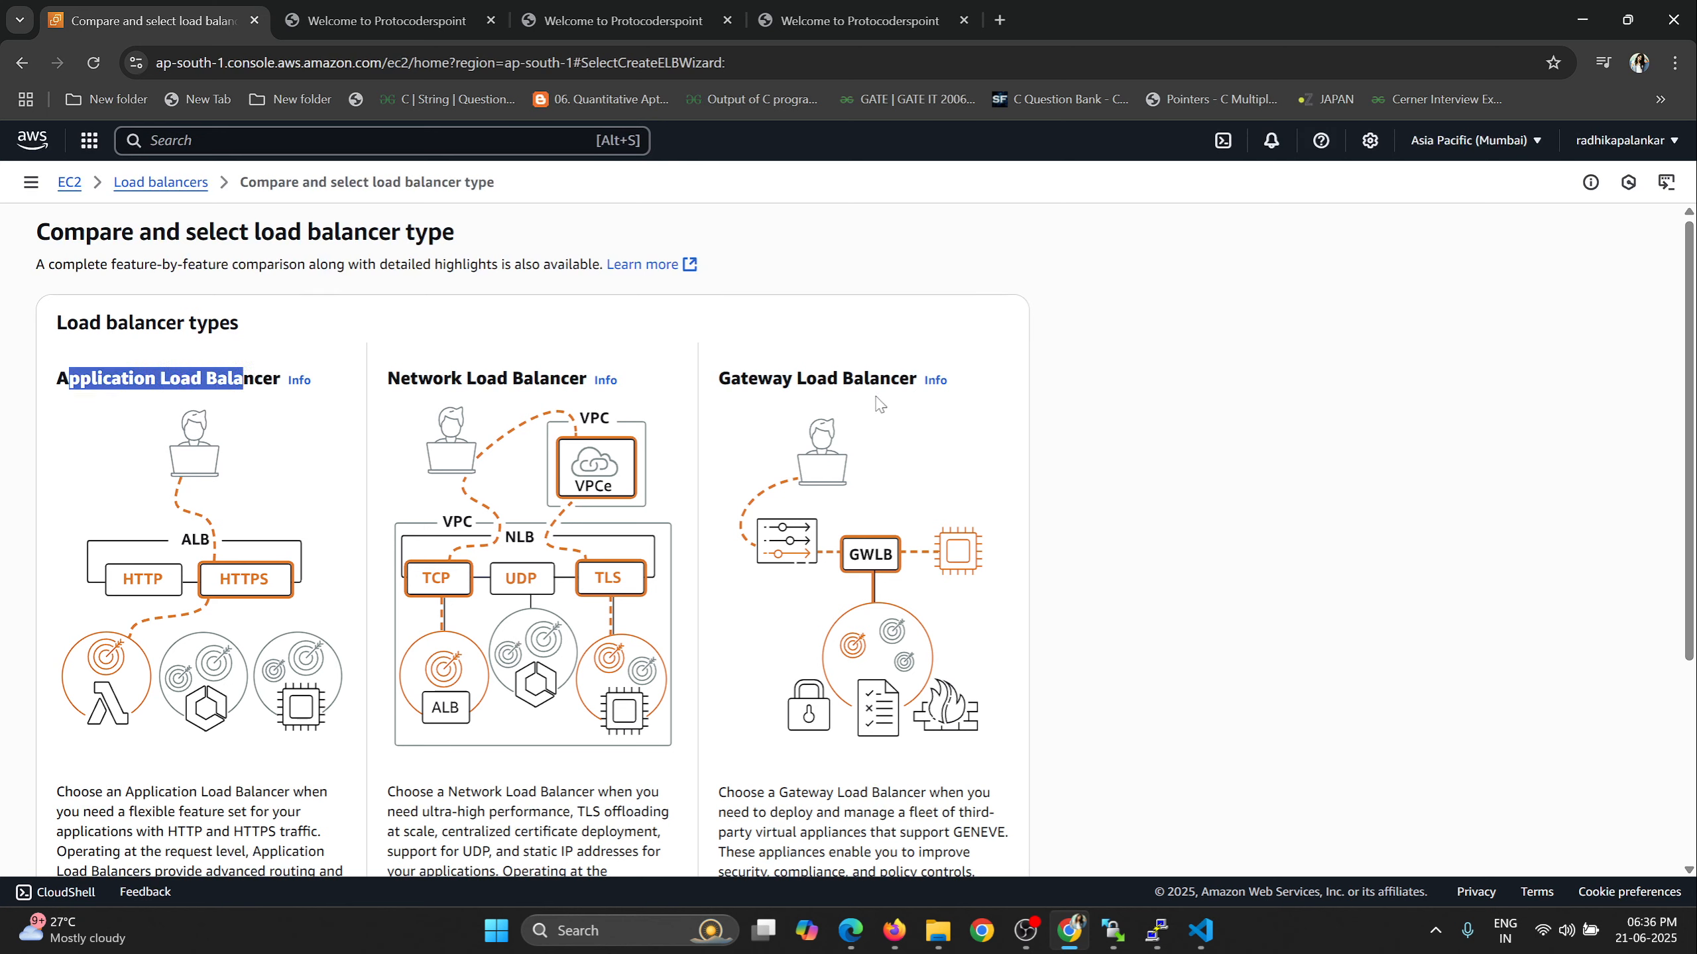
Compare the Network, Gateway and Application load balancer types and start creating an Application Load Balancer.
{"action": "left_click_drag", "start_coordinate": [391, 379], "coordinate": [514, 378]}
{"action": "left_click_drag", "start_coordinate": [719, 379], "coordinate": [915, 381]}
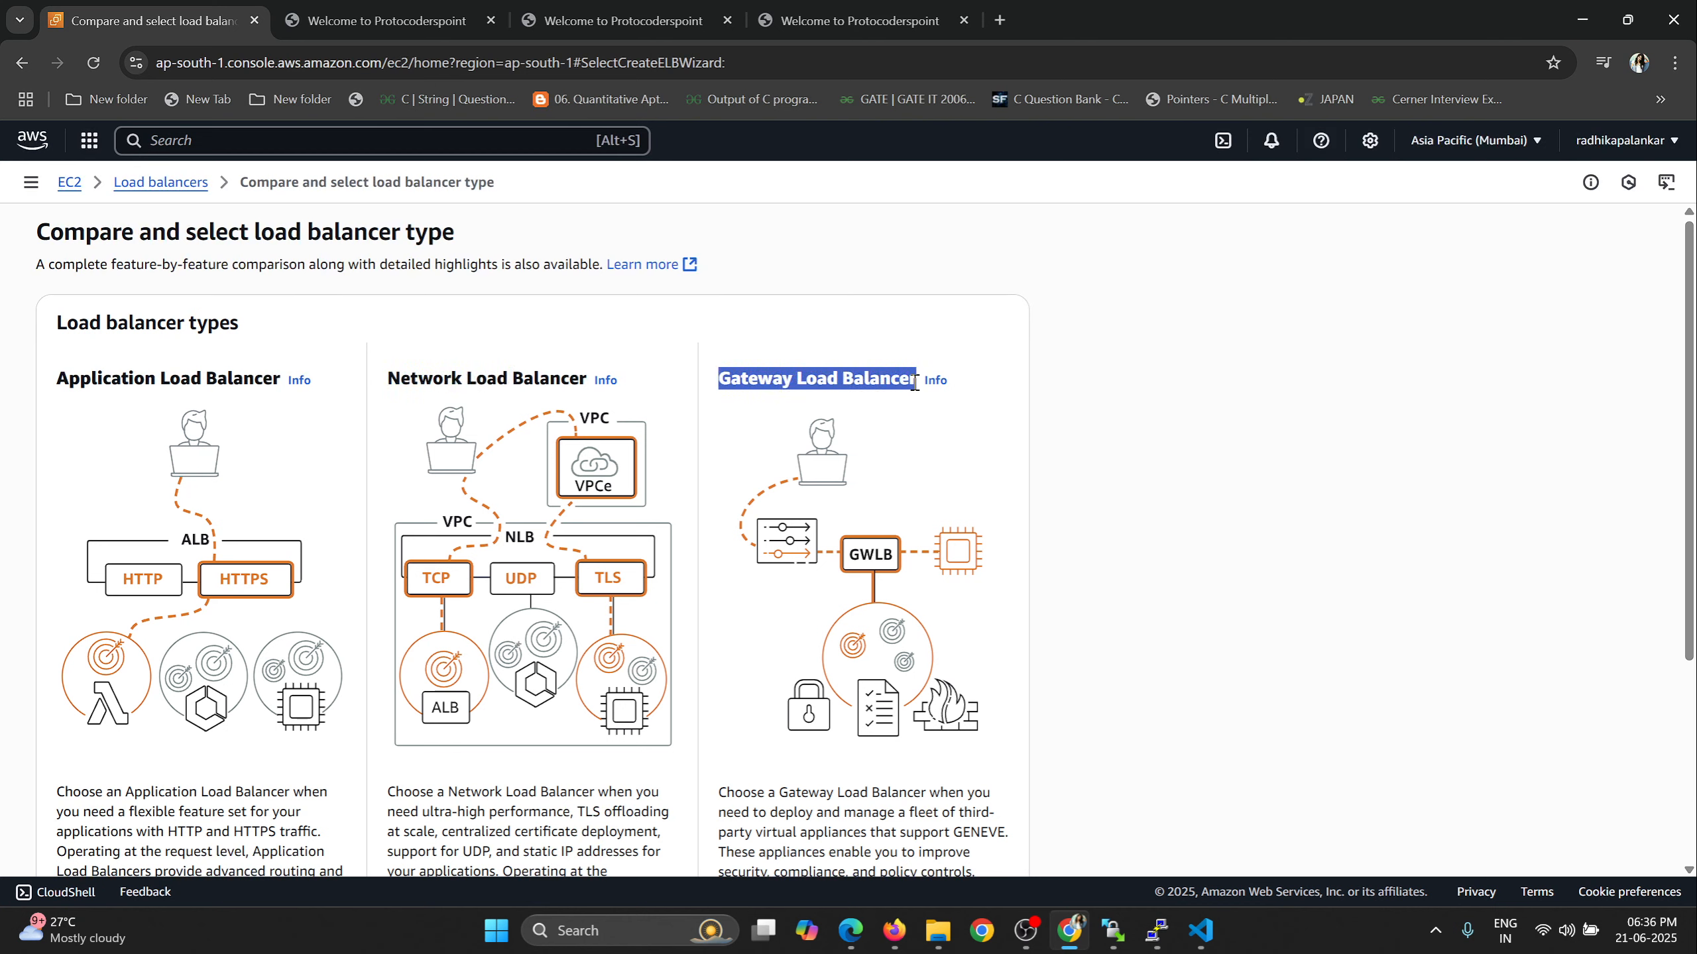
{"action": "left_click_drag", "start_coordinate": [54, 381], "coordinate": [283, 379]}
{"action": "left_click_drag", "start_coordinate": [388, 379], "coordinate": [586, 379]}
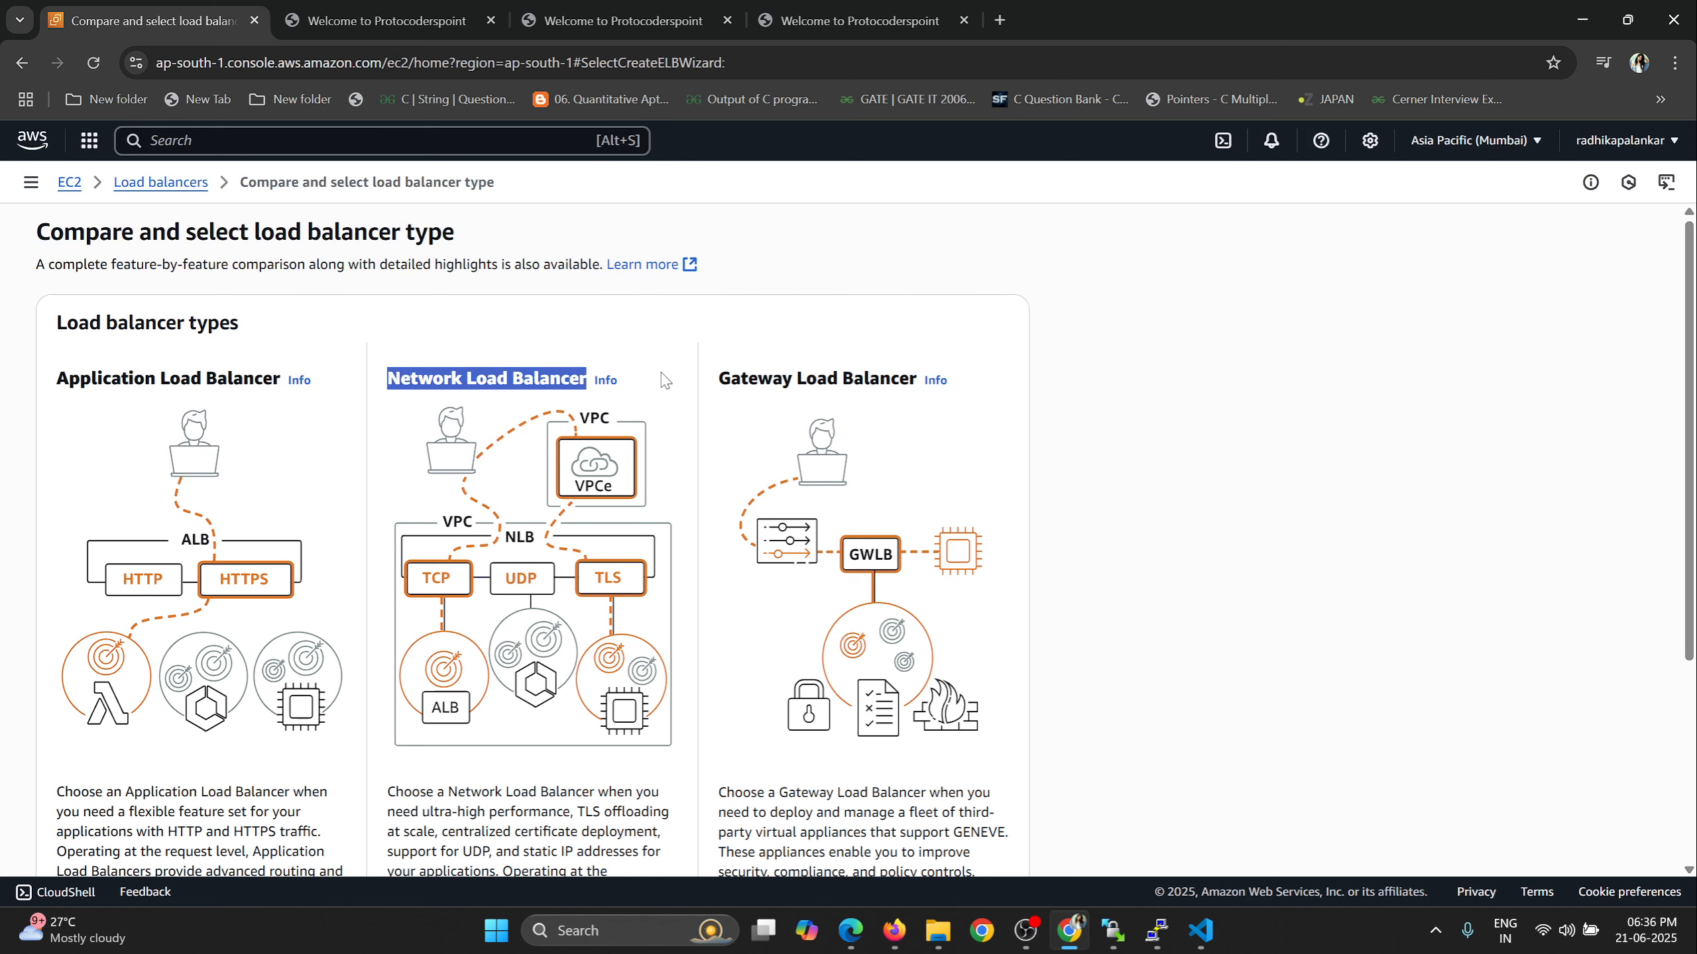
{"action": "left_click", "coordinate": [390, 380]}
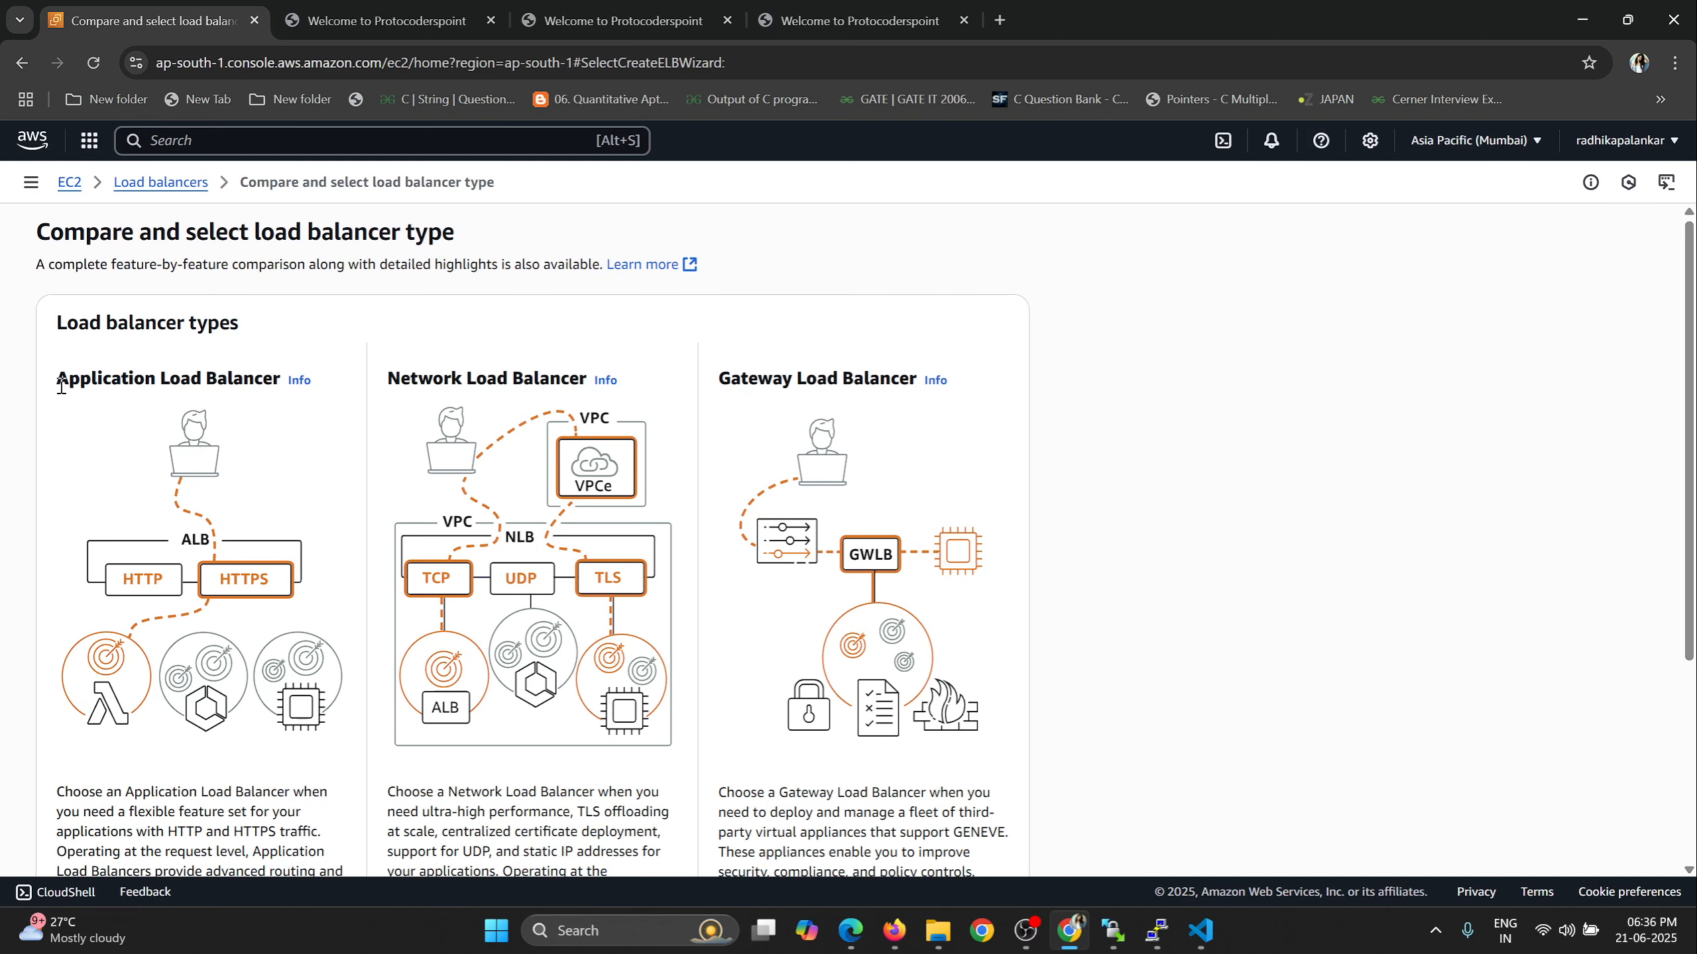
{"action": "left_click_drag", "start_coordinate": [63, 385], "coordinate": [287, 393]}
{"action": "scroll", "coordinate": [327, 368], "scroll_direction": "down", "scroll_amount": 5}
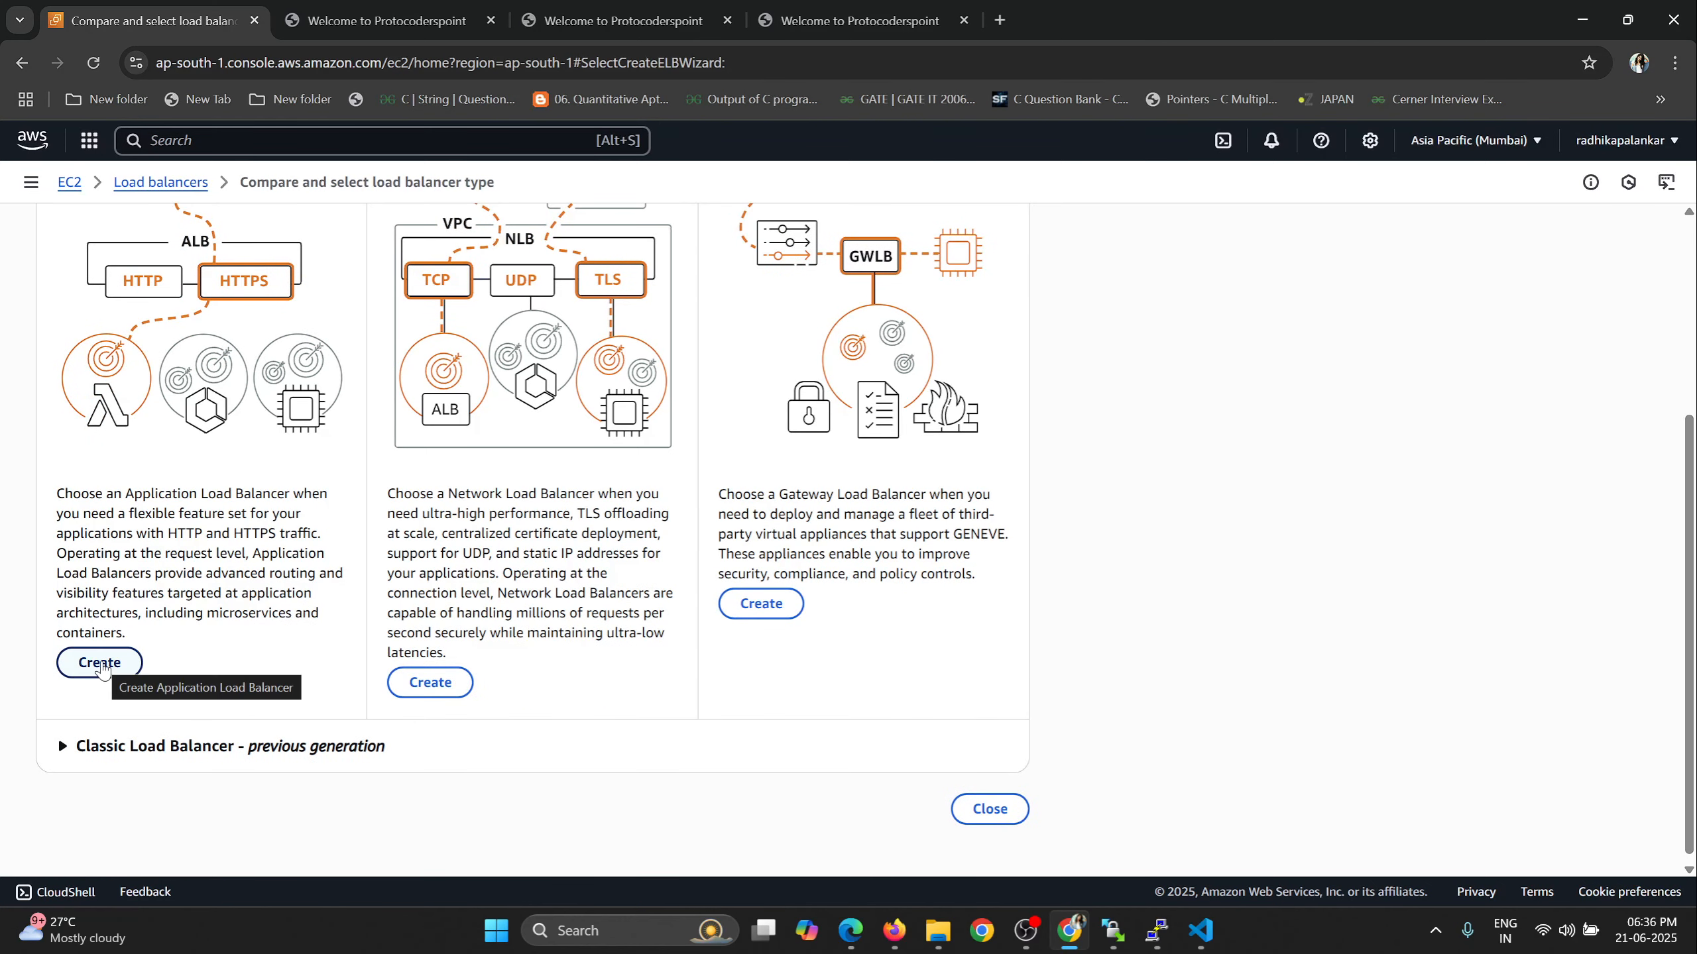
{"action": "left_click", "coordinate": [101, 662]}
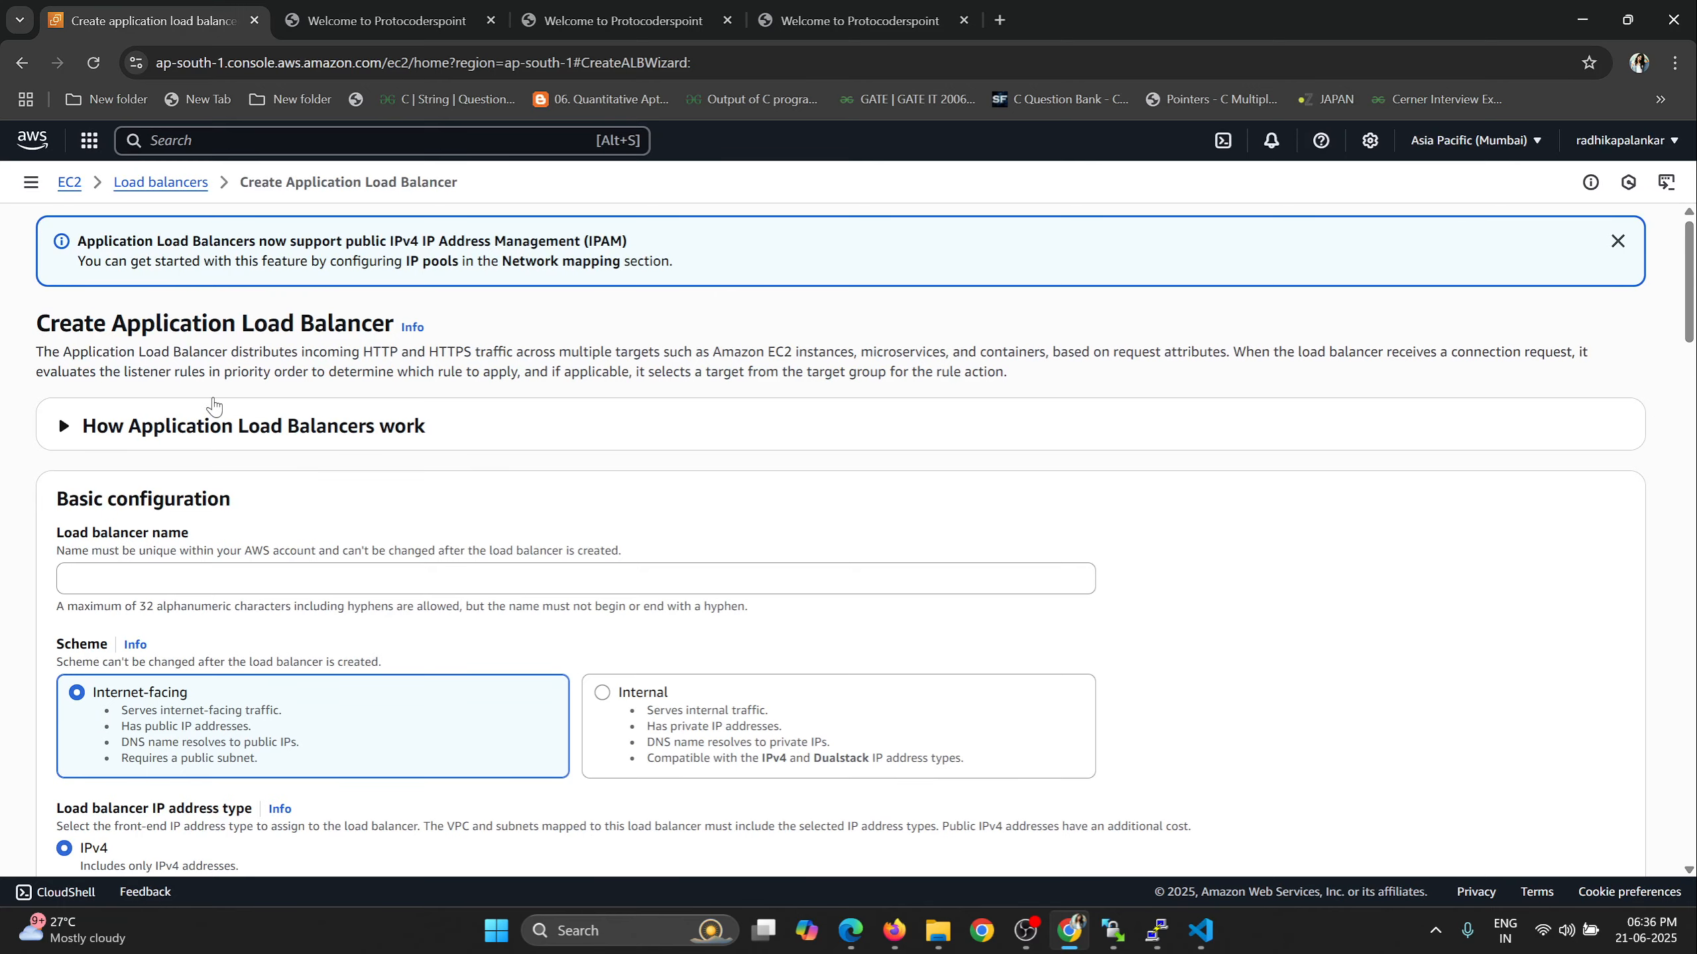
Name the load balancer MyLB in the basic configuration.
{"action": "scroll", "coordinate": [207, 401], "scroll_direction": "down", "scroll_amount": 1}
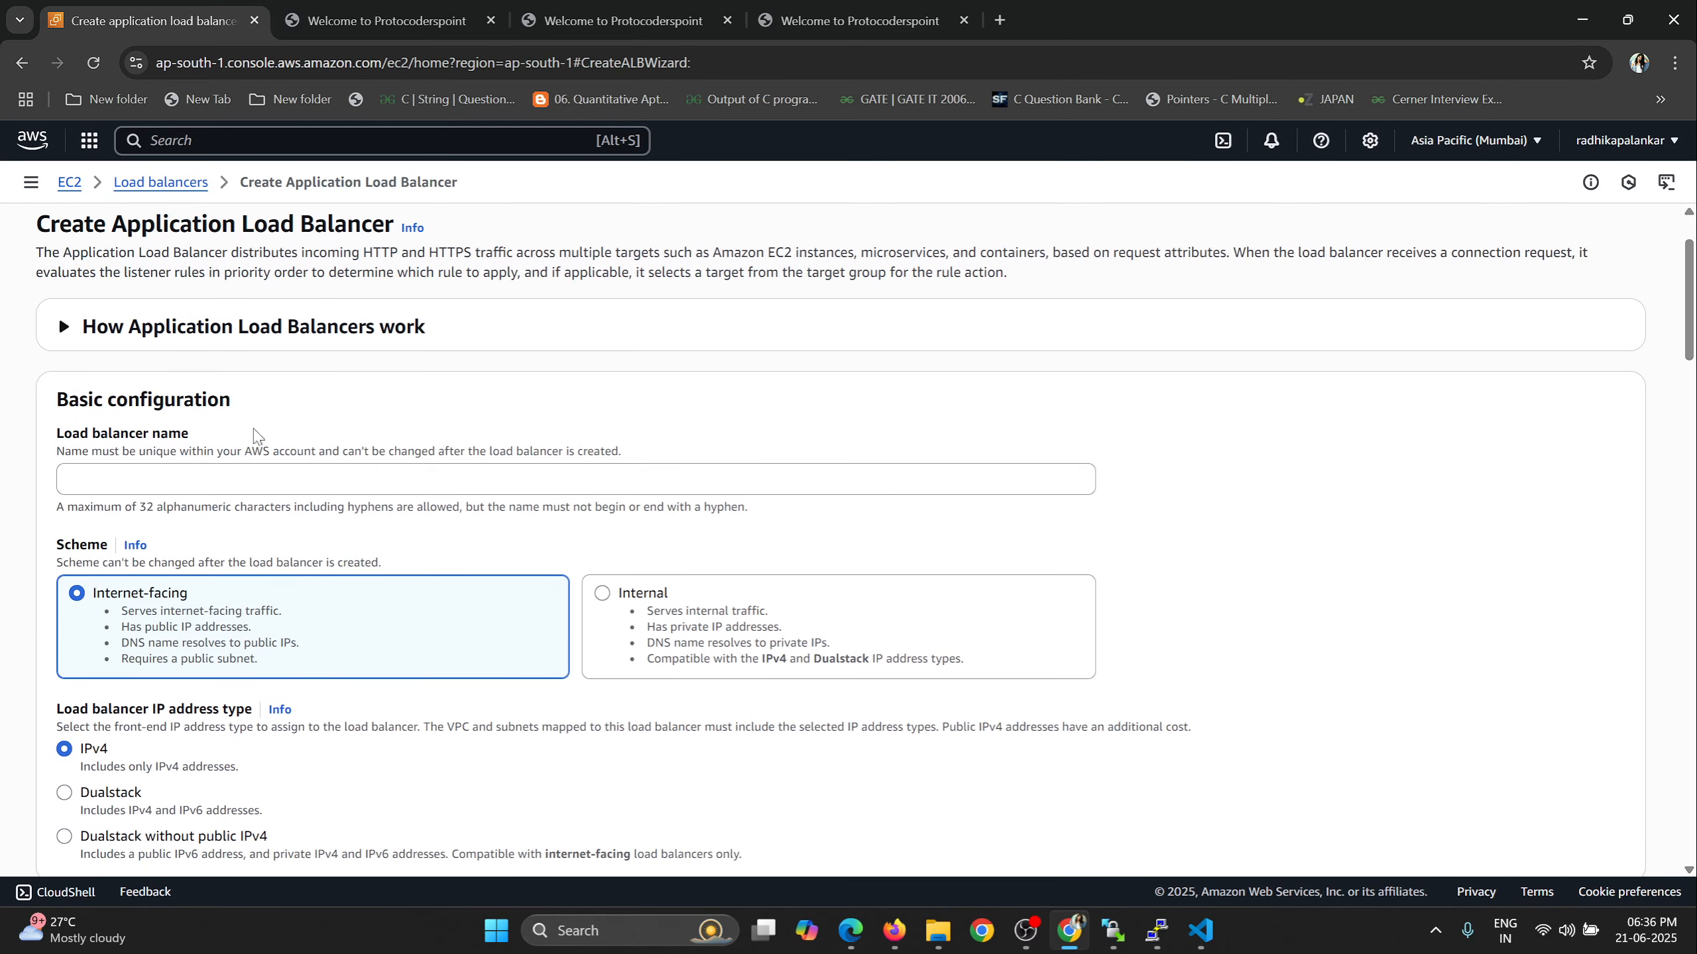
{"action": "left_click", "coordinate": [141, 480]}
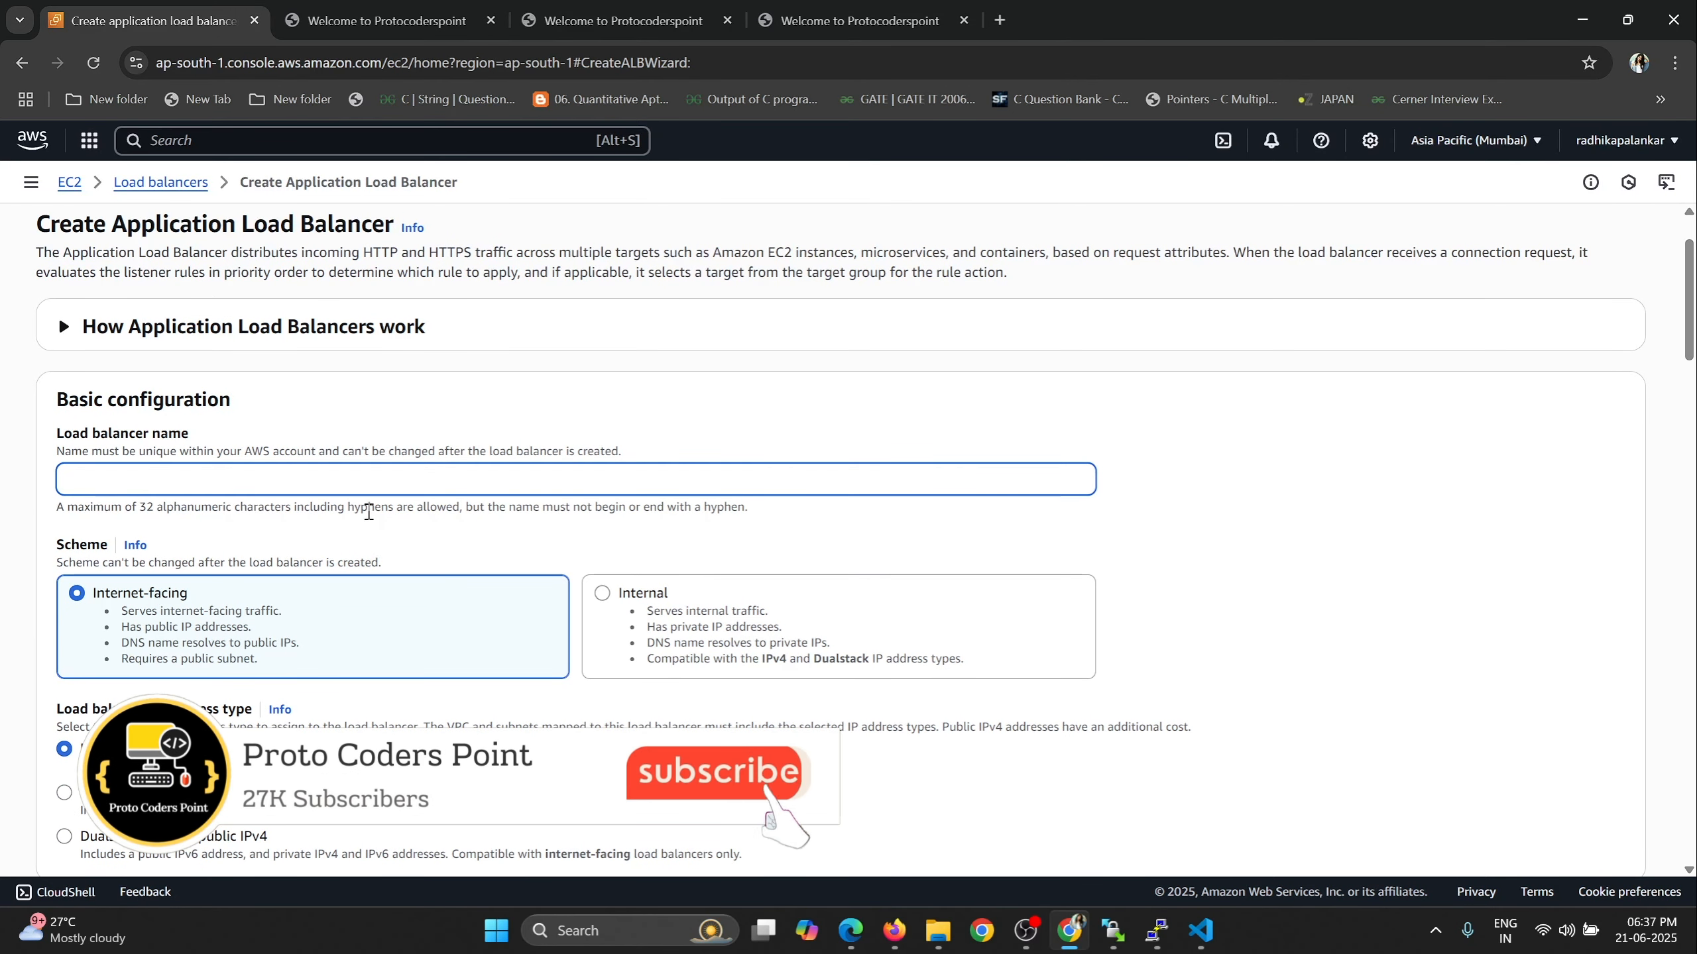
{"action": "type", "text": "My"}
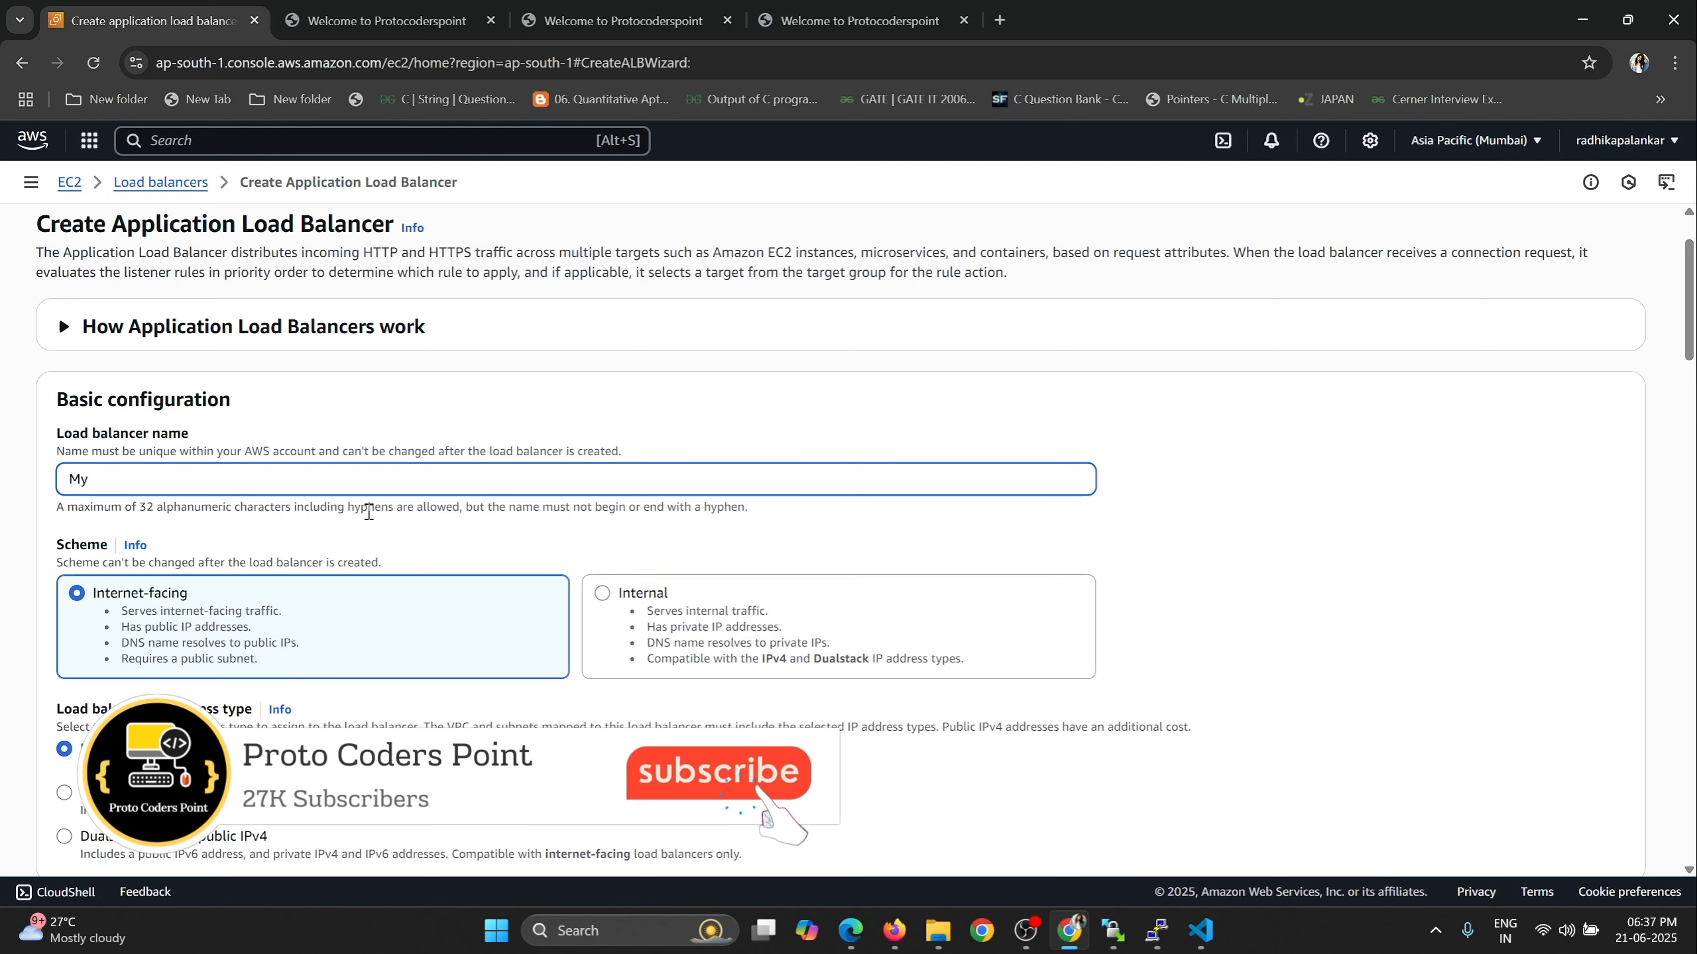
{"action": "type", "text": "LB"}
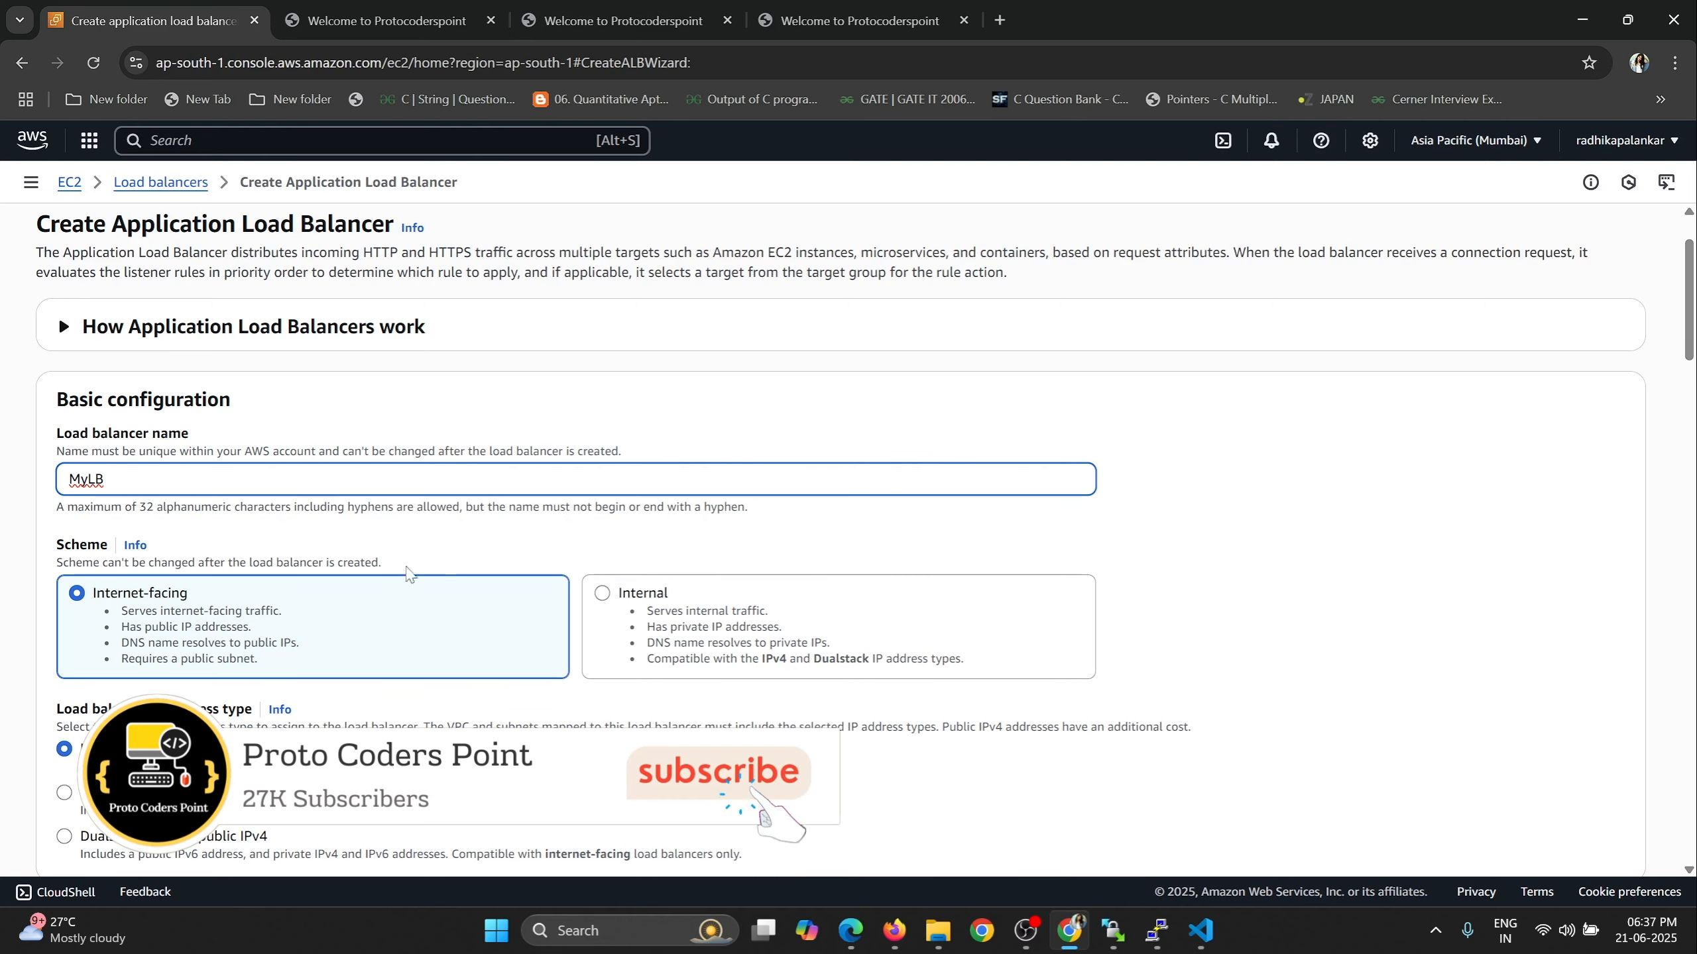
Enable the availability zones ap-south-1a, ap-south-1b and ap-south-1c in the load balancer's network mapping.
{"action": "scroll", "coordinate": [493, 545], "scroll_direction": "down", "scroll_amount": 2}
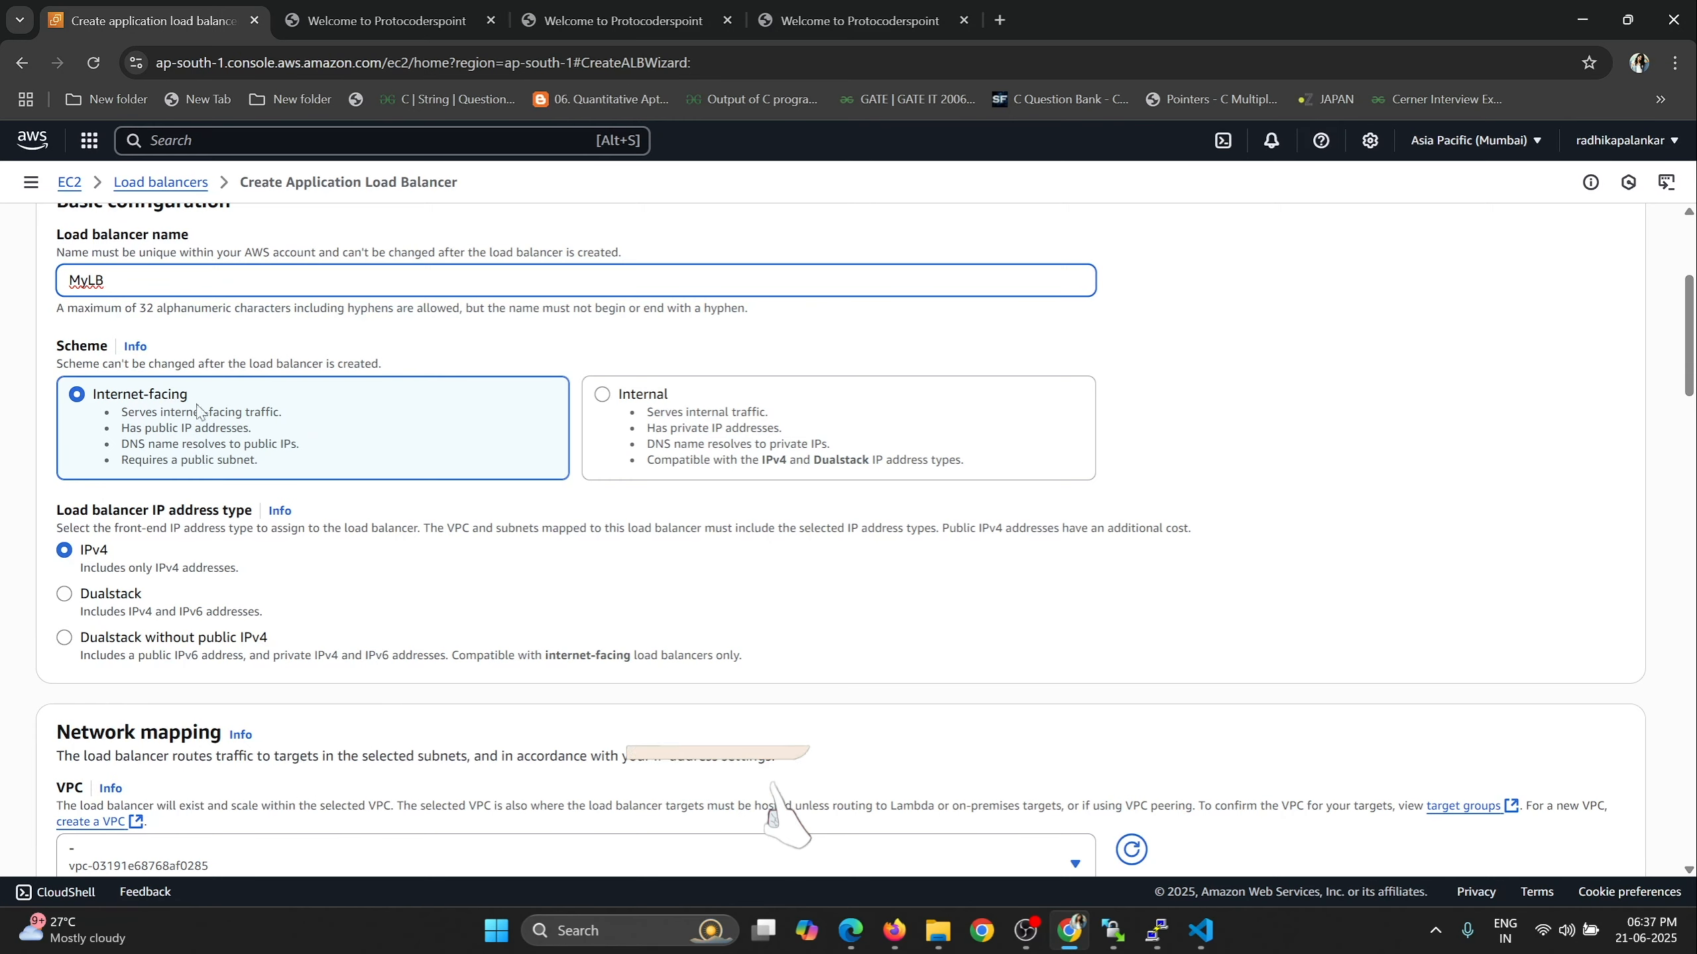
{"action": "scroll", "coordinate": [93, 434], "scroll_direction": "down", "scroll_amount": 1}
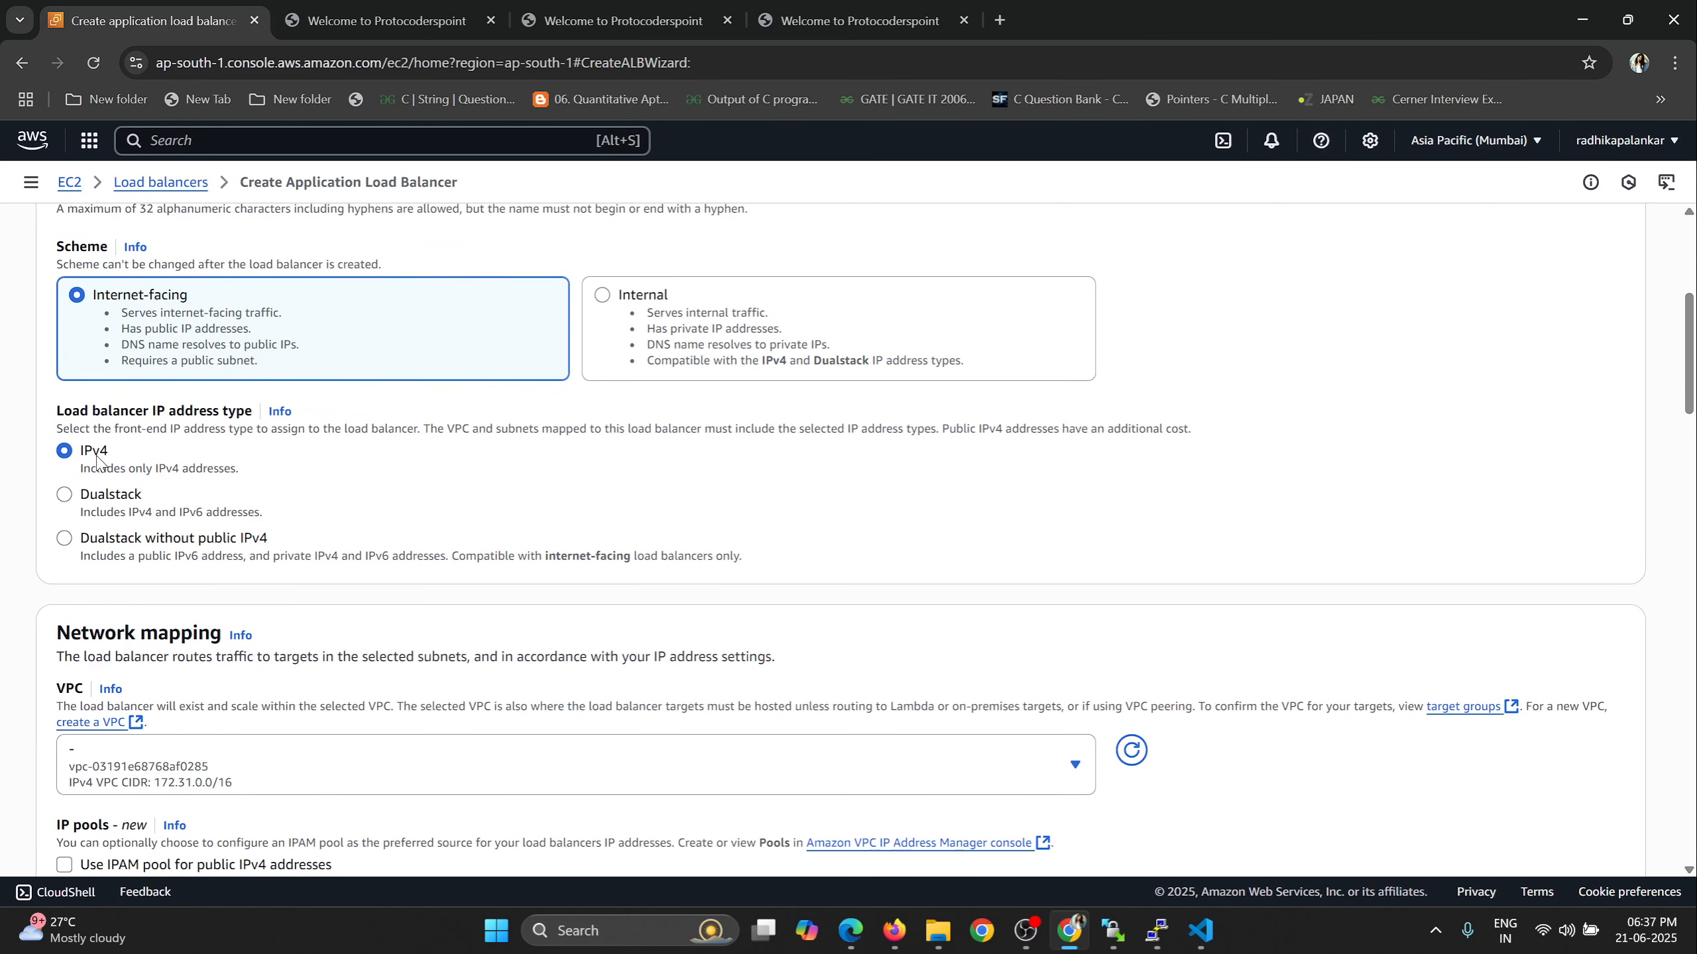
{"action": "scroll", "coordinate": [407, 472], "scroll_direction": "down", "scroll_amount": 2}
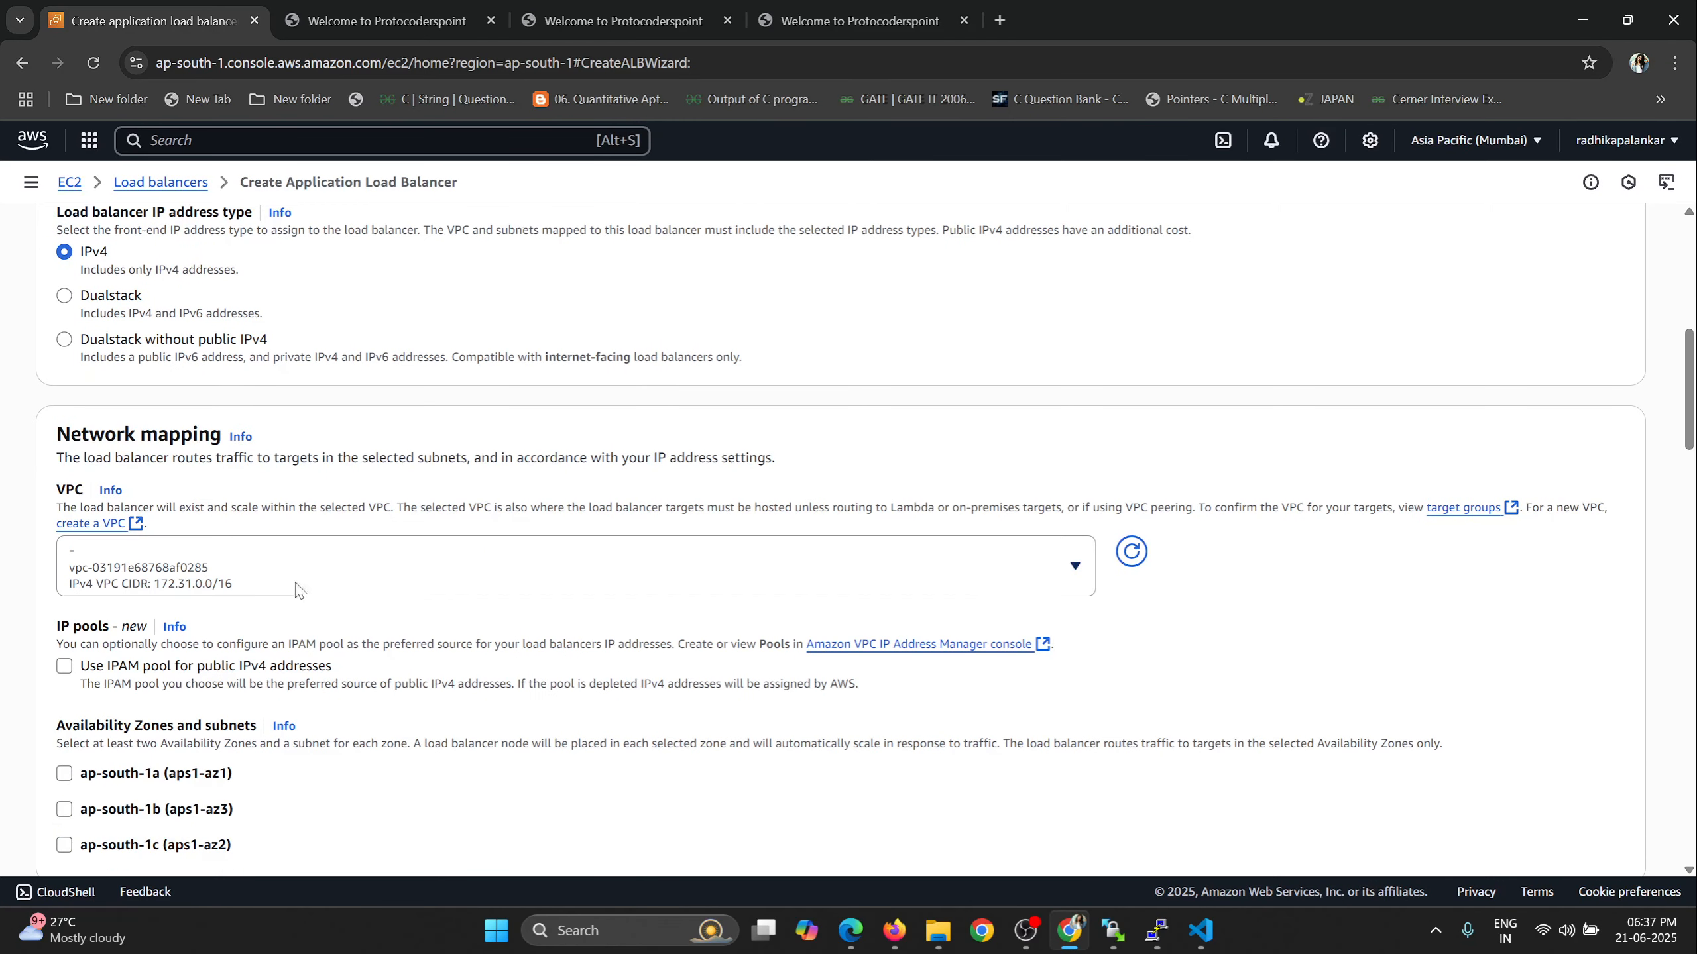
{"action": "scroll", "coordinate": [485, 513], "scroll_direction": "down", "scroll_amount": 2}
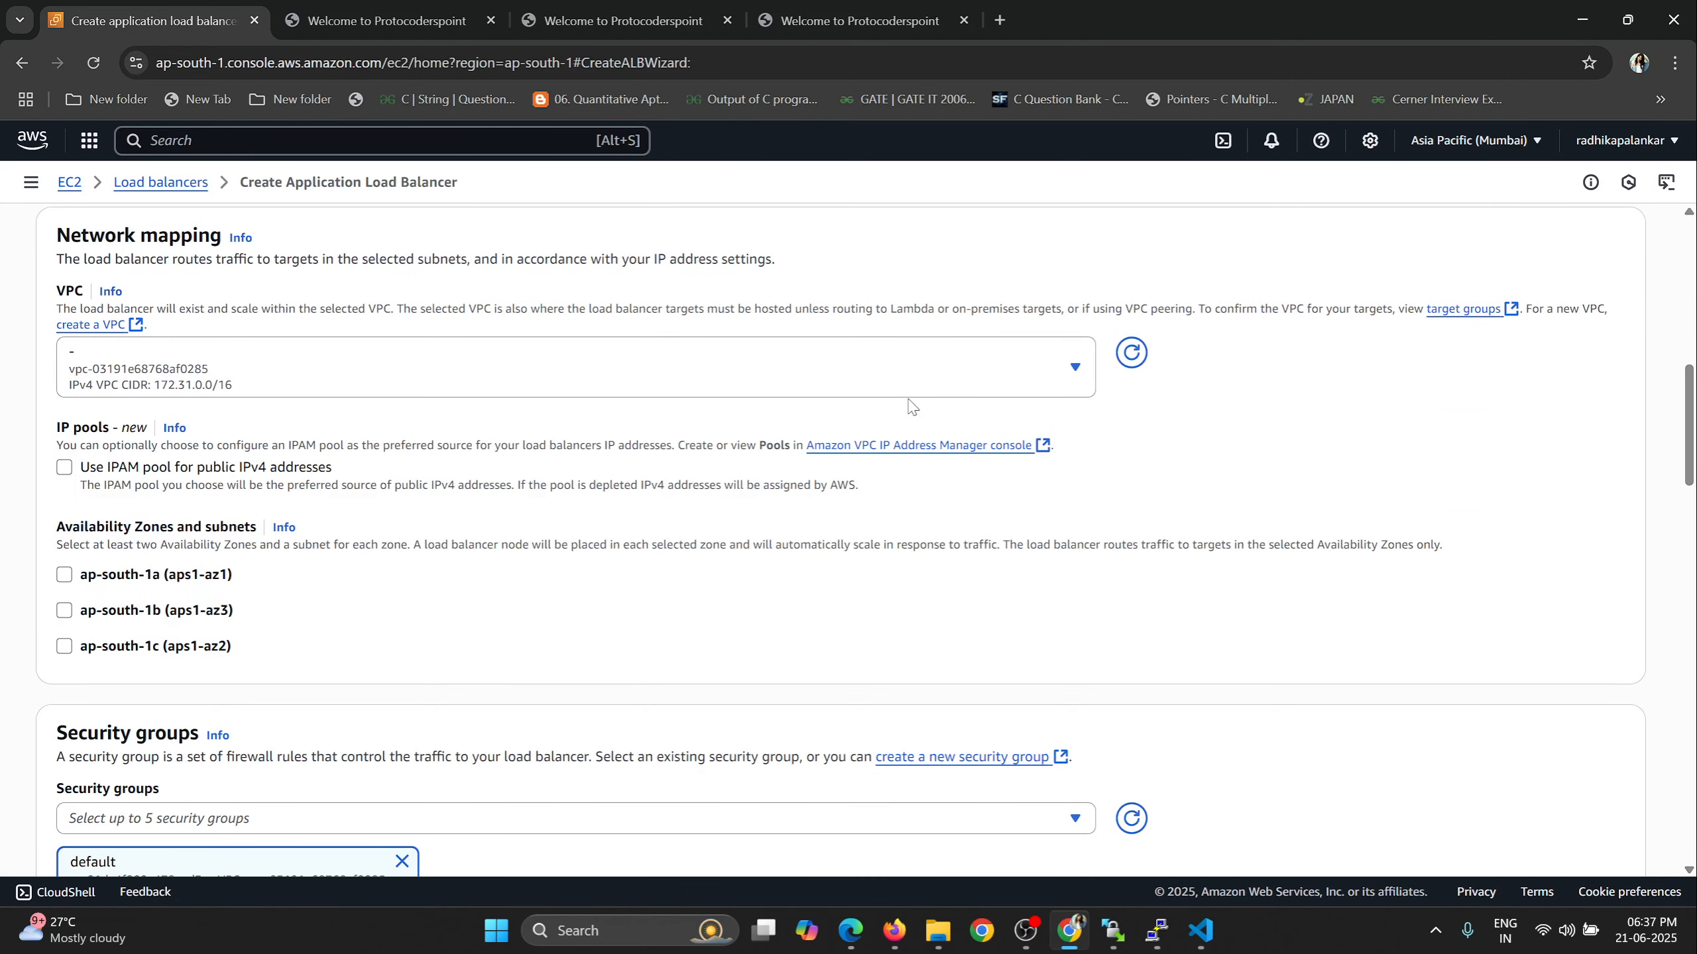
{"action": "left_click", "coordinate": [65, 574]}
{"action": "left_click", "coordinate": [65, 699]}
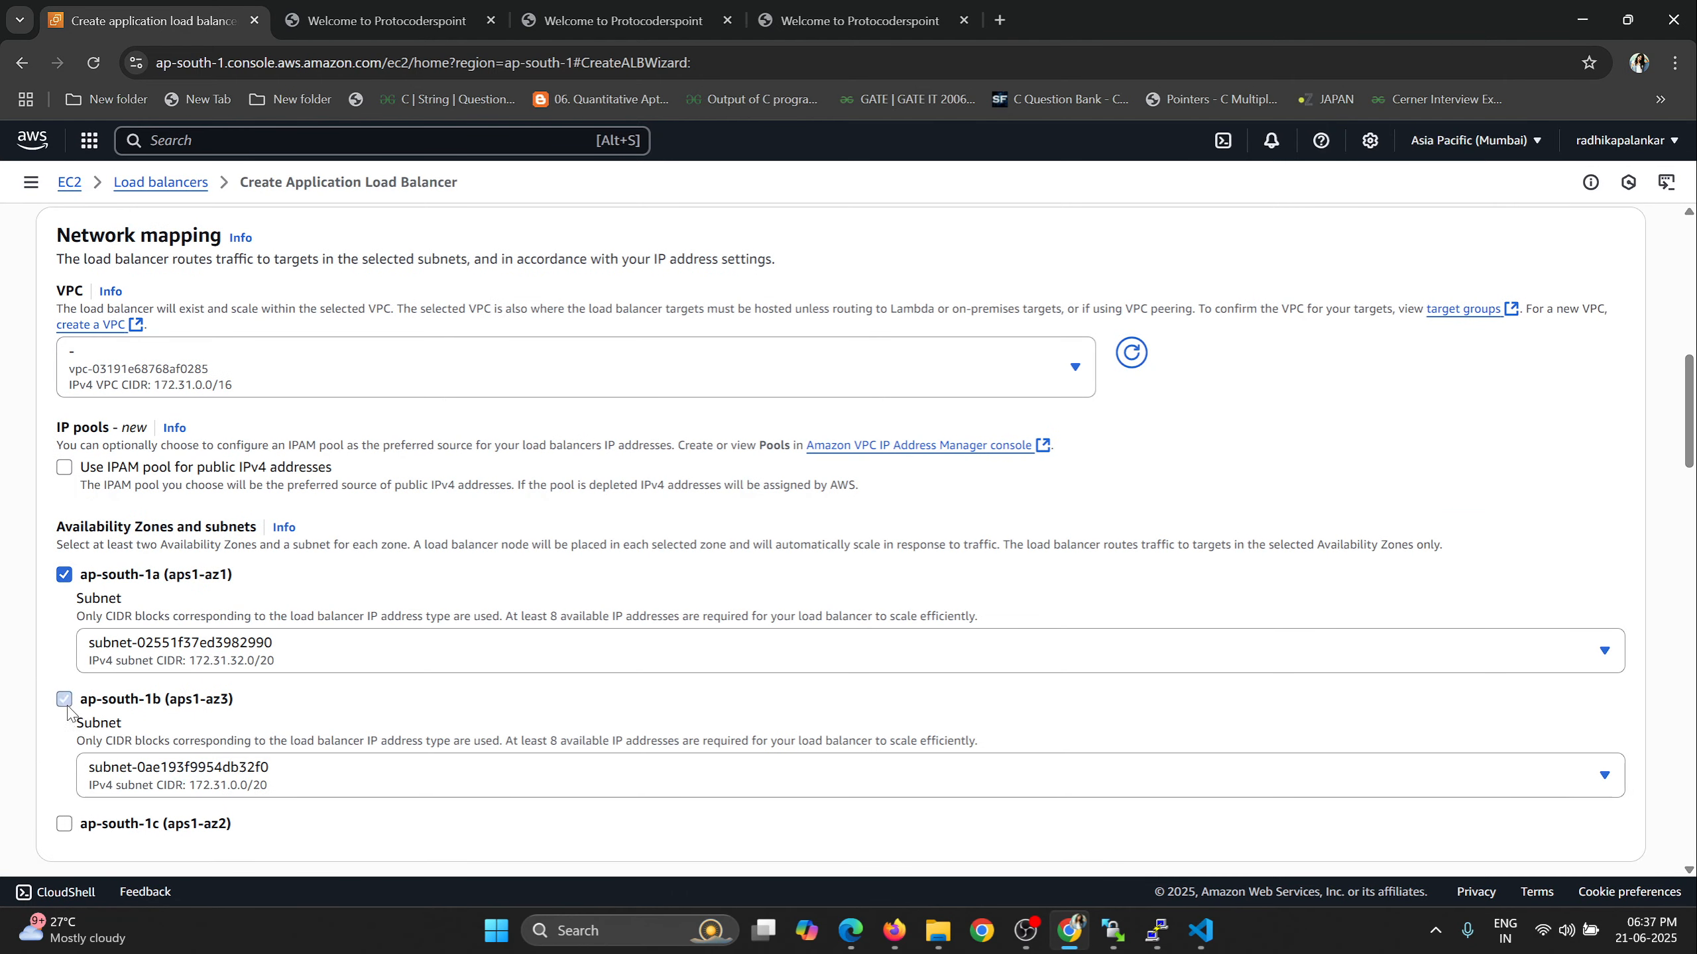
{"action": "left_click", "coordinate": [65, 823]}
{"action": "scroll", "coordinate": [445, 528], "scroll_direction": "down", "scroll_amount": 3}
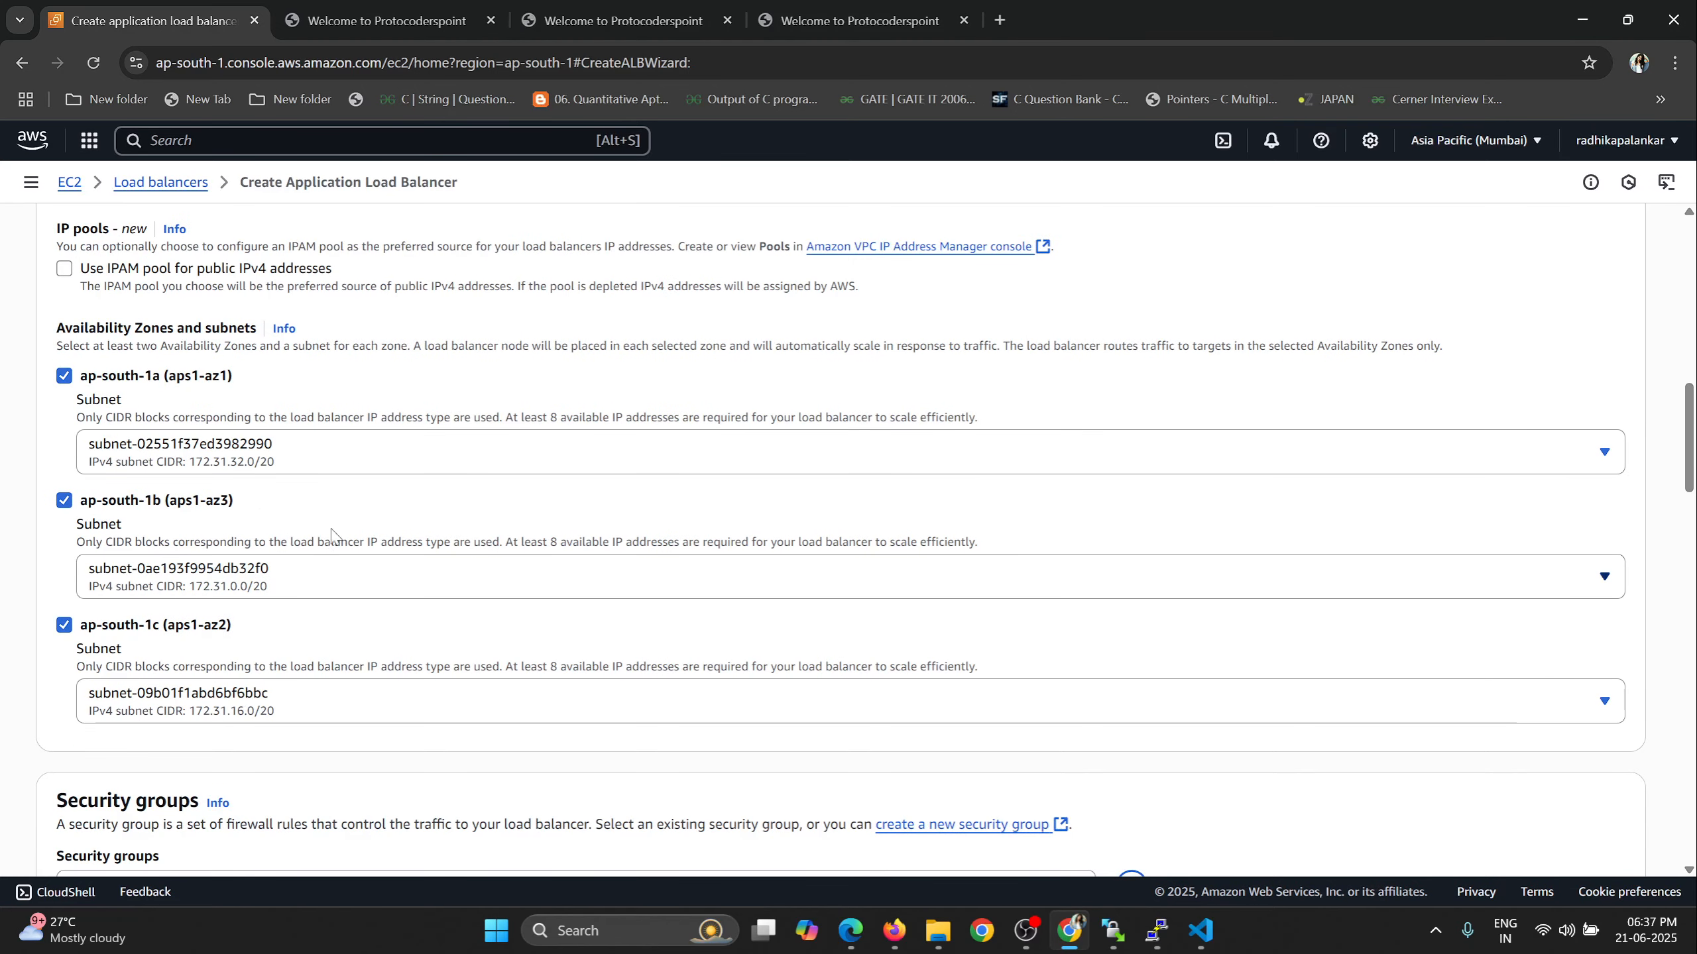
Review the scheme and network mapping settings and remove the default security group from the load balancer.
{"action": "scroll", "coordinate": [339, 533], "scroll_direction": "up", "scroll_amount": 3}
{"action": "scroll", "coordinate": [164, 298], "scroll_direction": "up", "scroll_amount": 6}
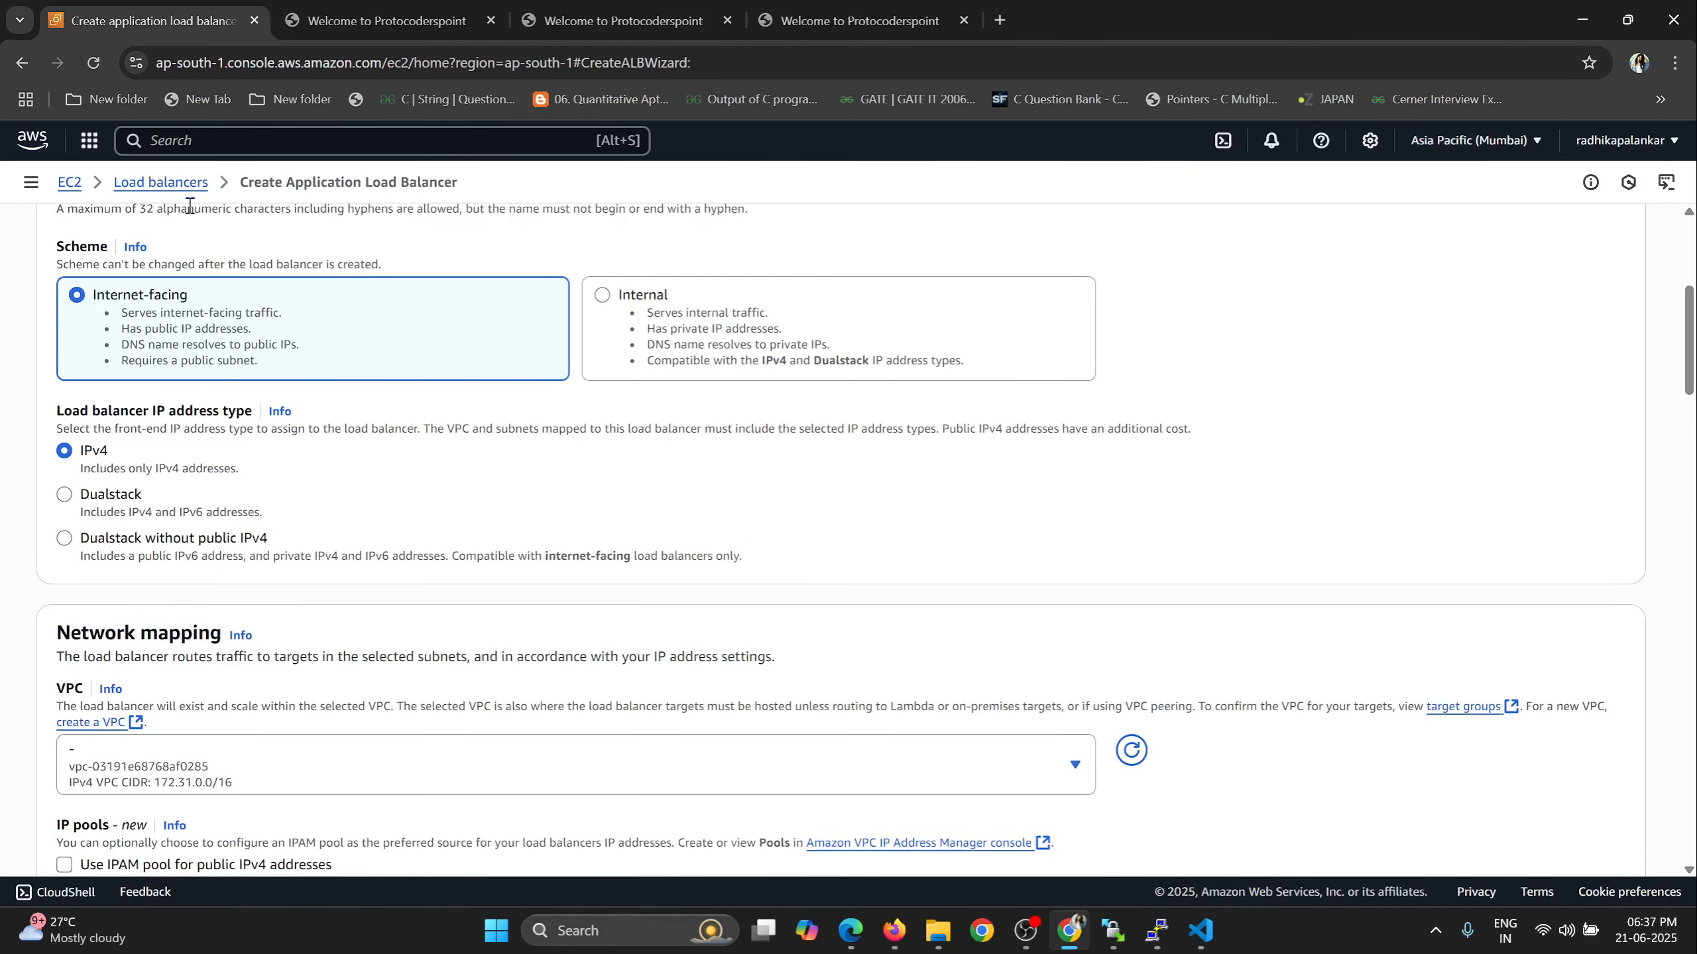
{"action": "scroll", "coordinate": [715, 601], "scroll_direction": "down", "scroll_amount": 3}
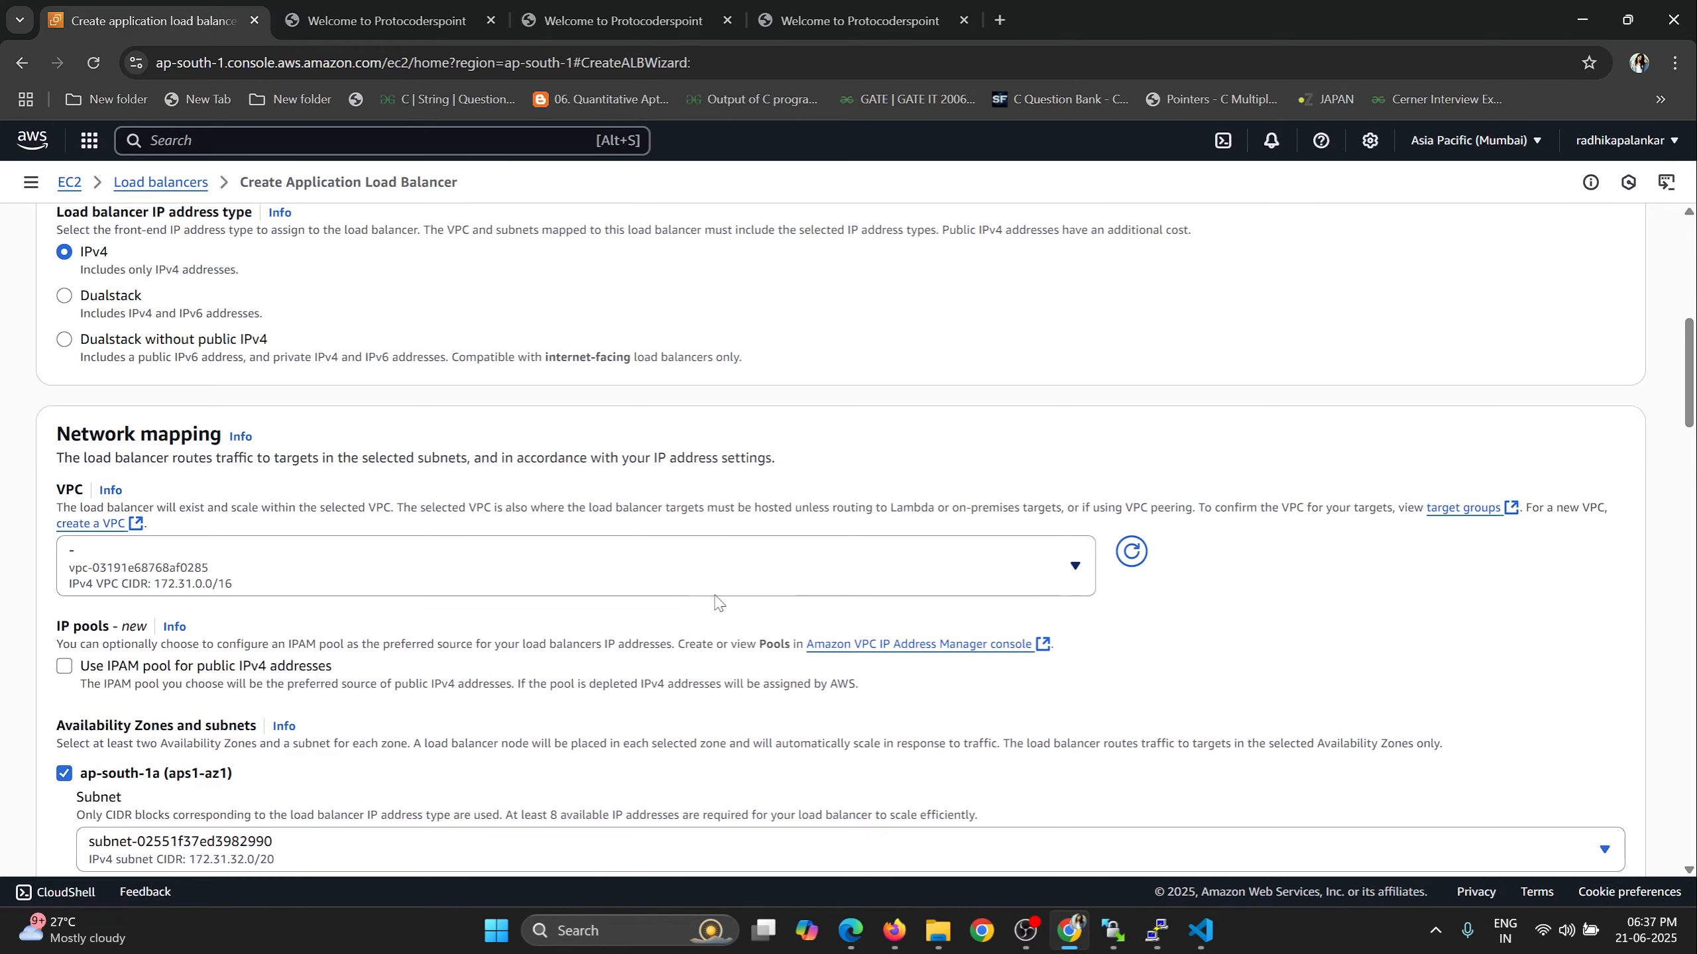
{"action": "scroll", "coordinate": [715, 602], "scroll_direction": "down", "scroll_amount": 12}
{"action": "scroll", "coordinate": [670, 593], "scroll_direction": "down", "scroll_amount": 4}
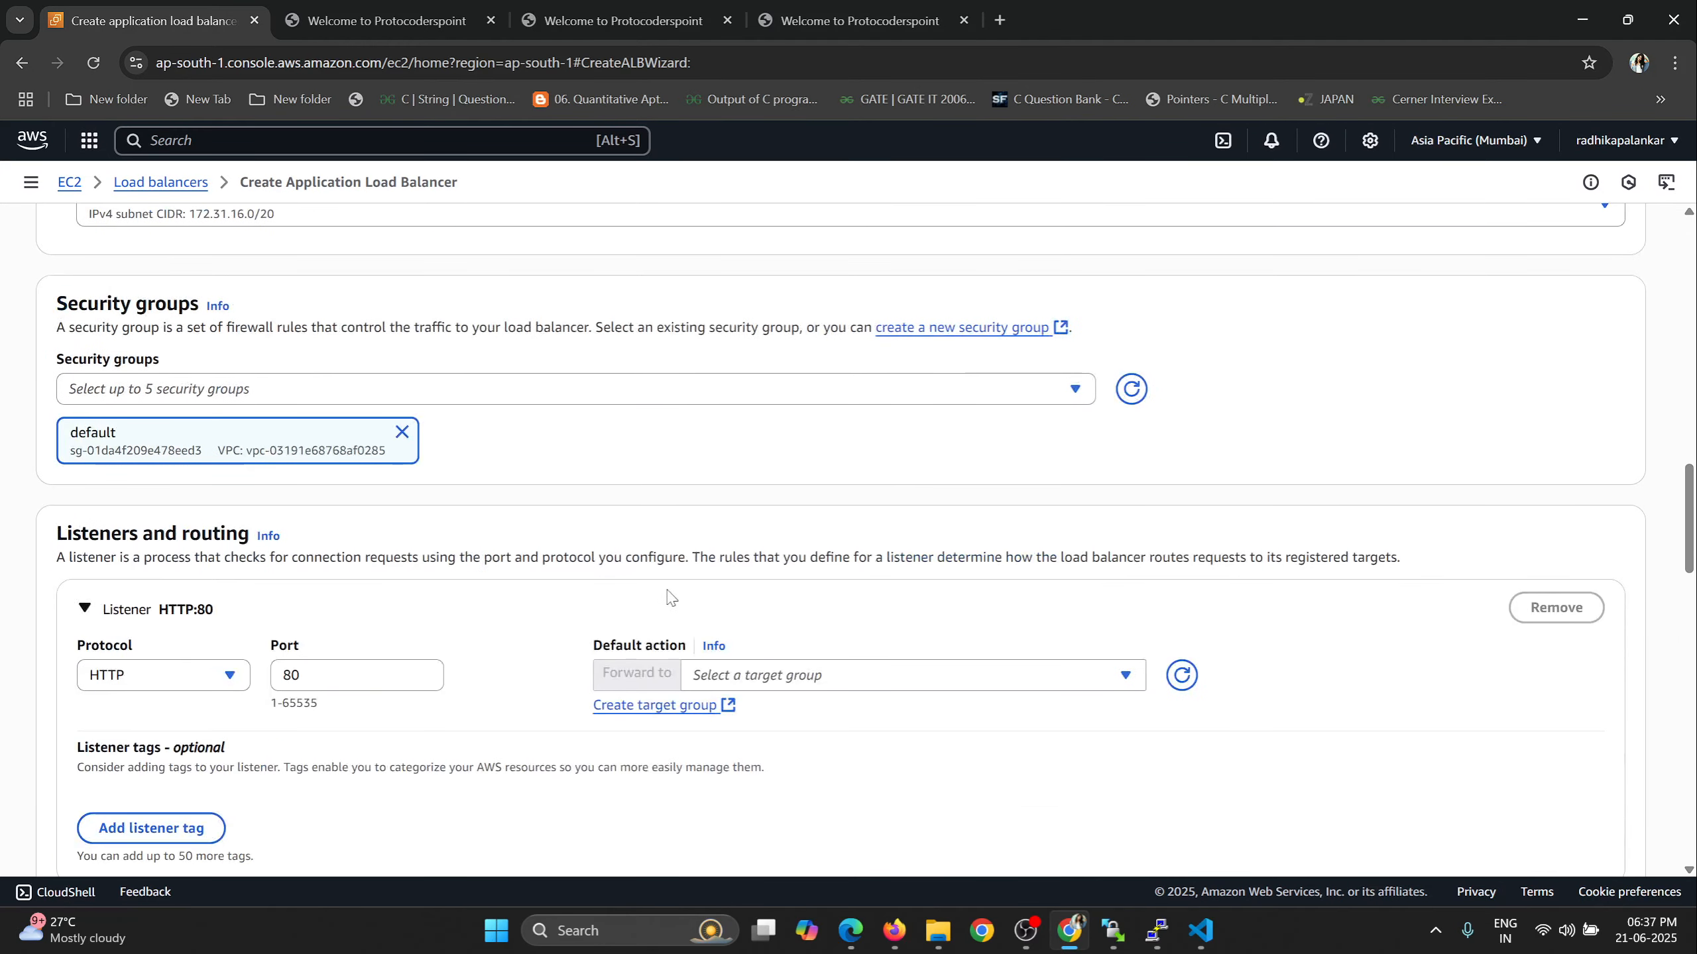
{"action": "left_click_drag", "start_coordinate": [64, 305], "coordinate": [202, 313]}
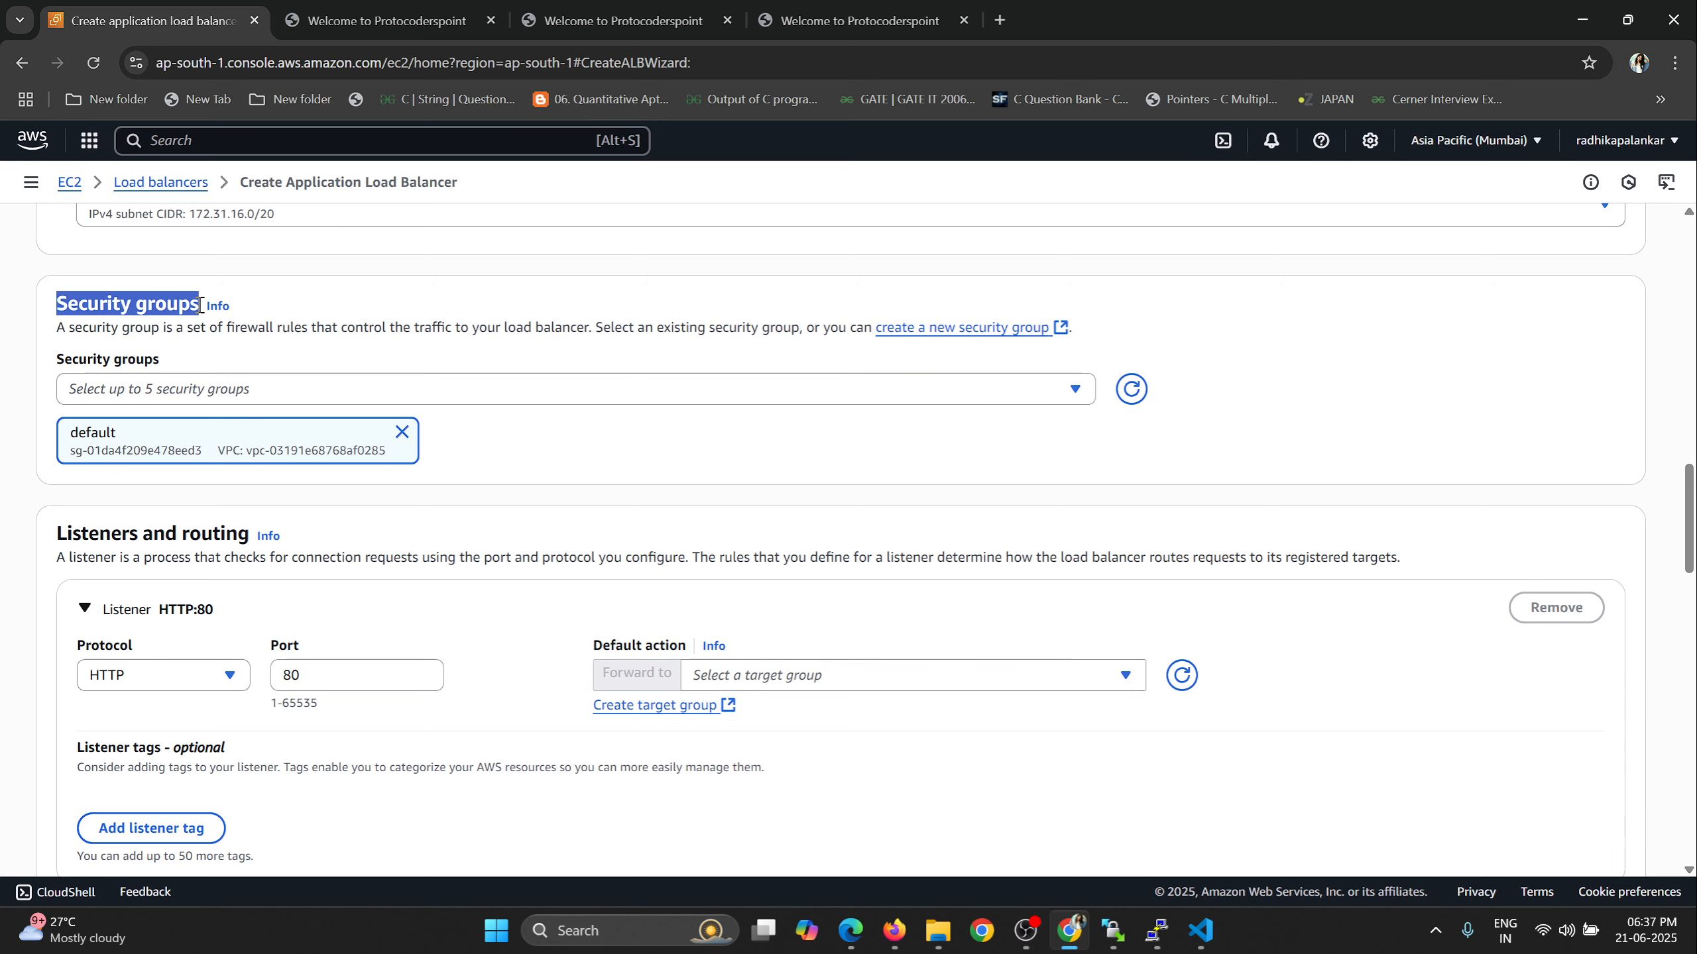
{"action": "left_click", "coordinate": [218, 446]}
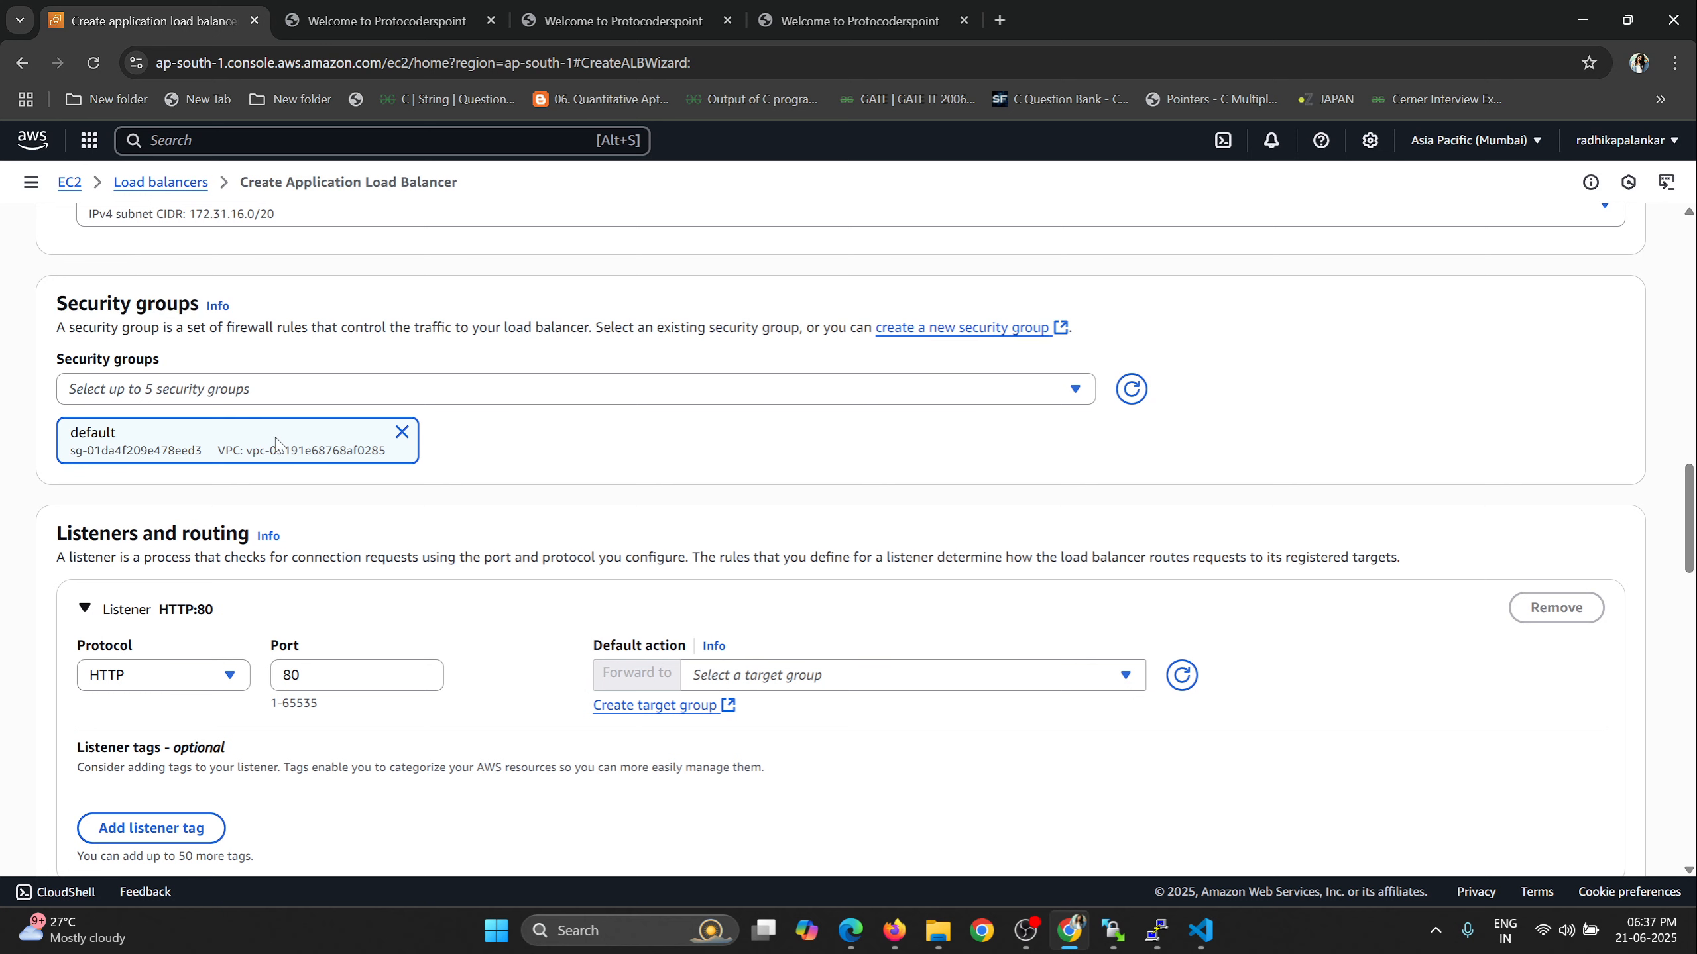
{"action": "left_click", "coordinate": [404, 433]}
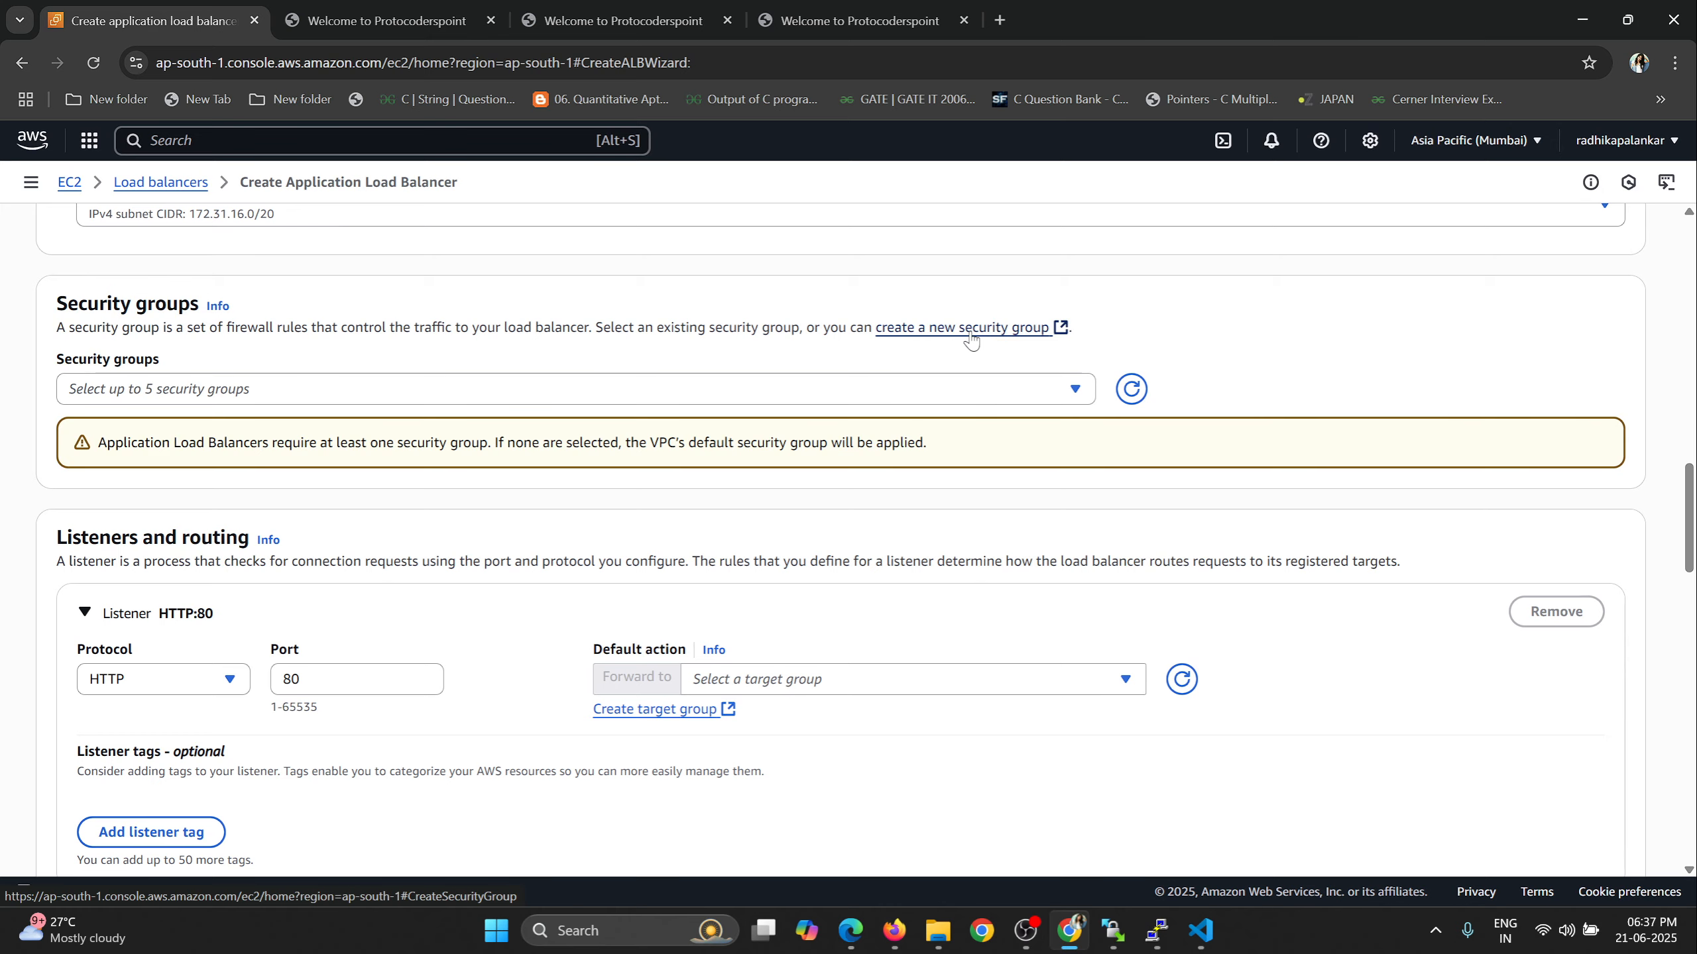
Start a new security group from the load balancer's security settings and name it MySecurityForLB.
{"action": "scroll", "coordinate": [534, 267], "scroll_direction": "up", "scroll_amount": 3}
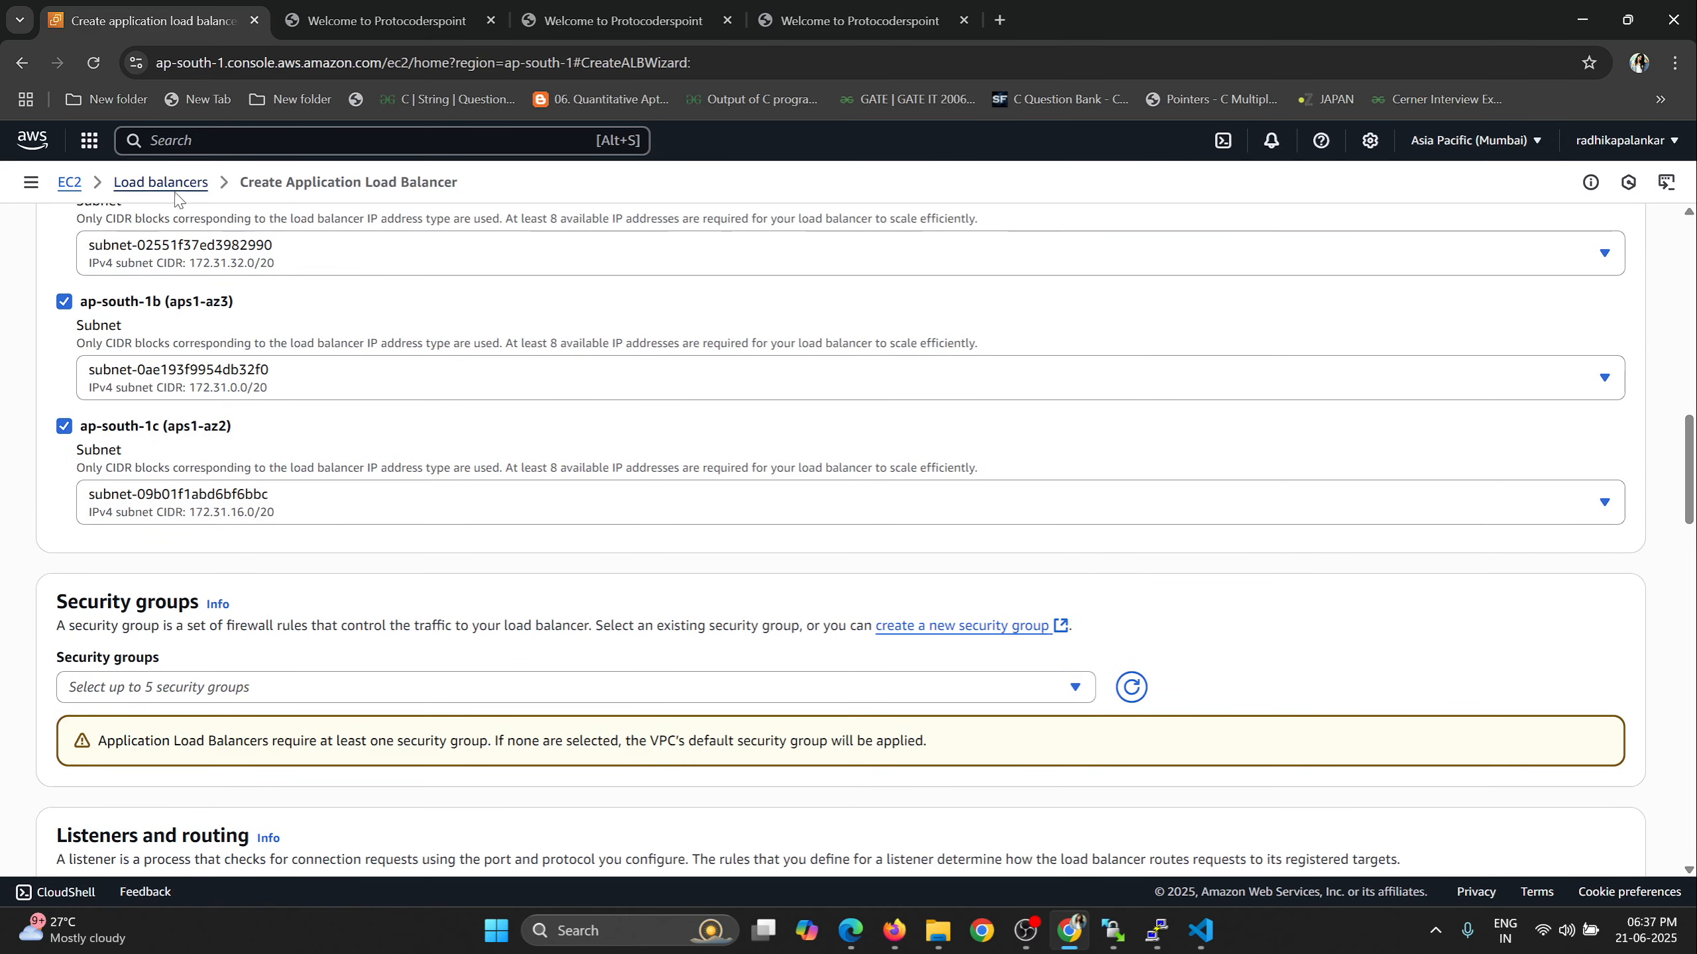
{"action": "scroll", "coordinate": [910, 549], "scroll_direction": "down", "scroll_amount": 2}
{"action": "left_click", "coordinate": [929, 431]}
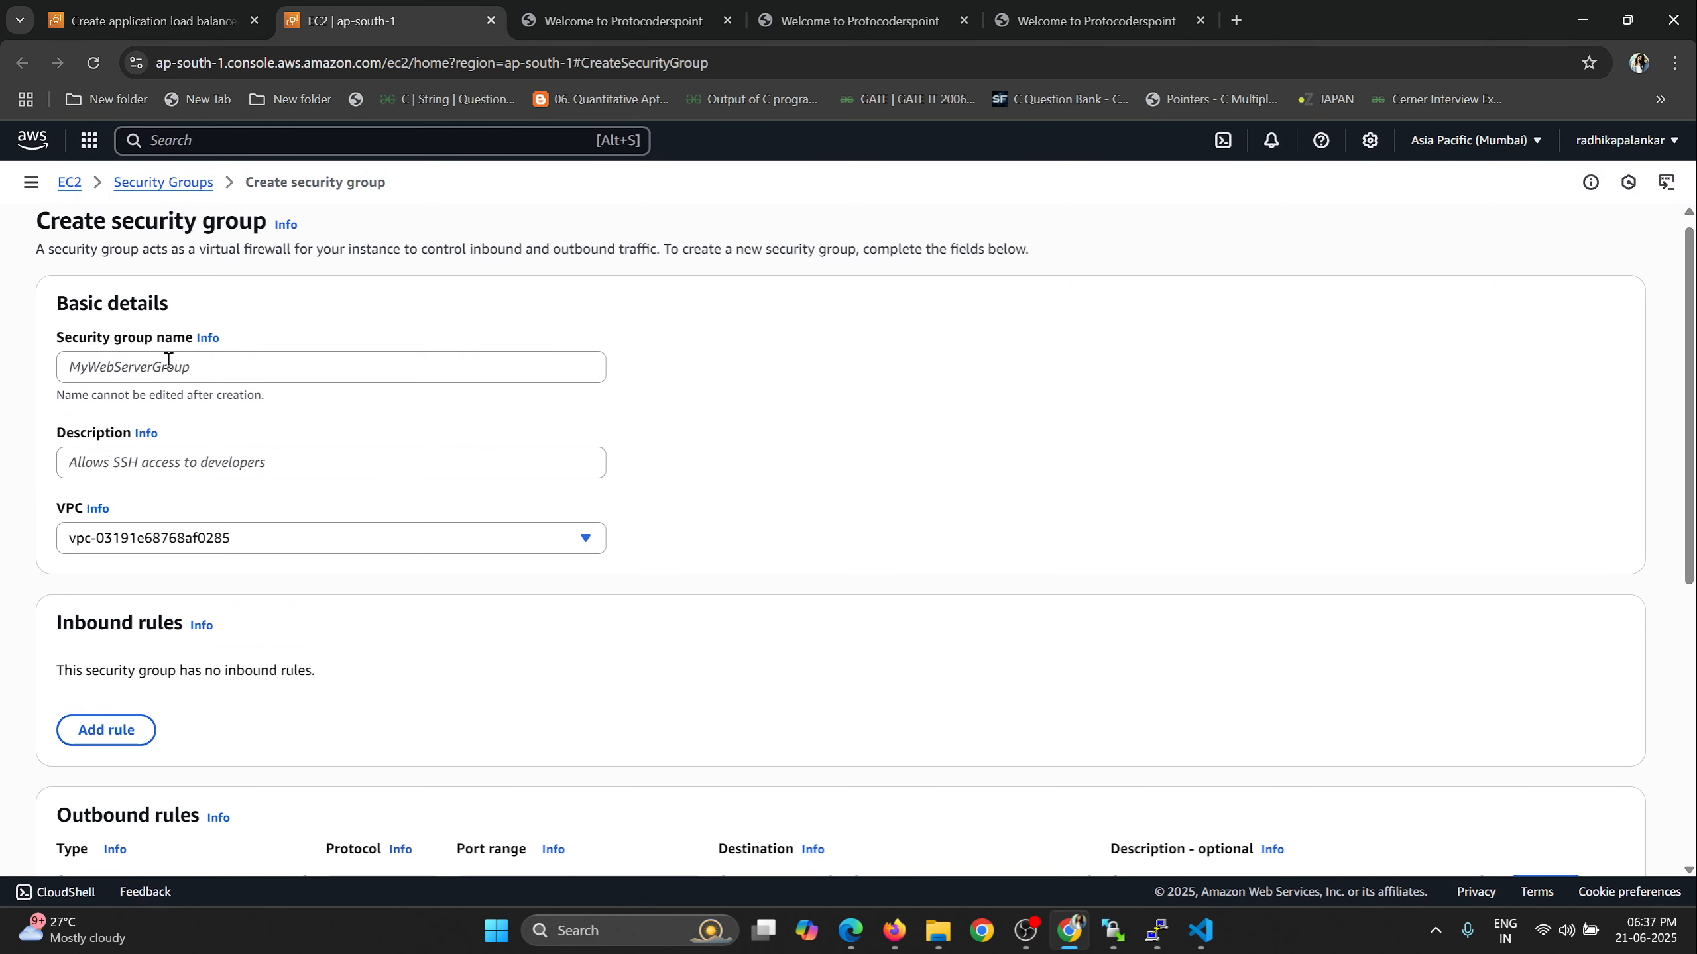
{"action": "left_click", "coordinate": [279, 368]}
{"action": "type", "text": "My"}
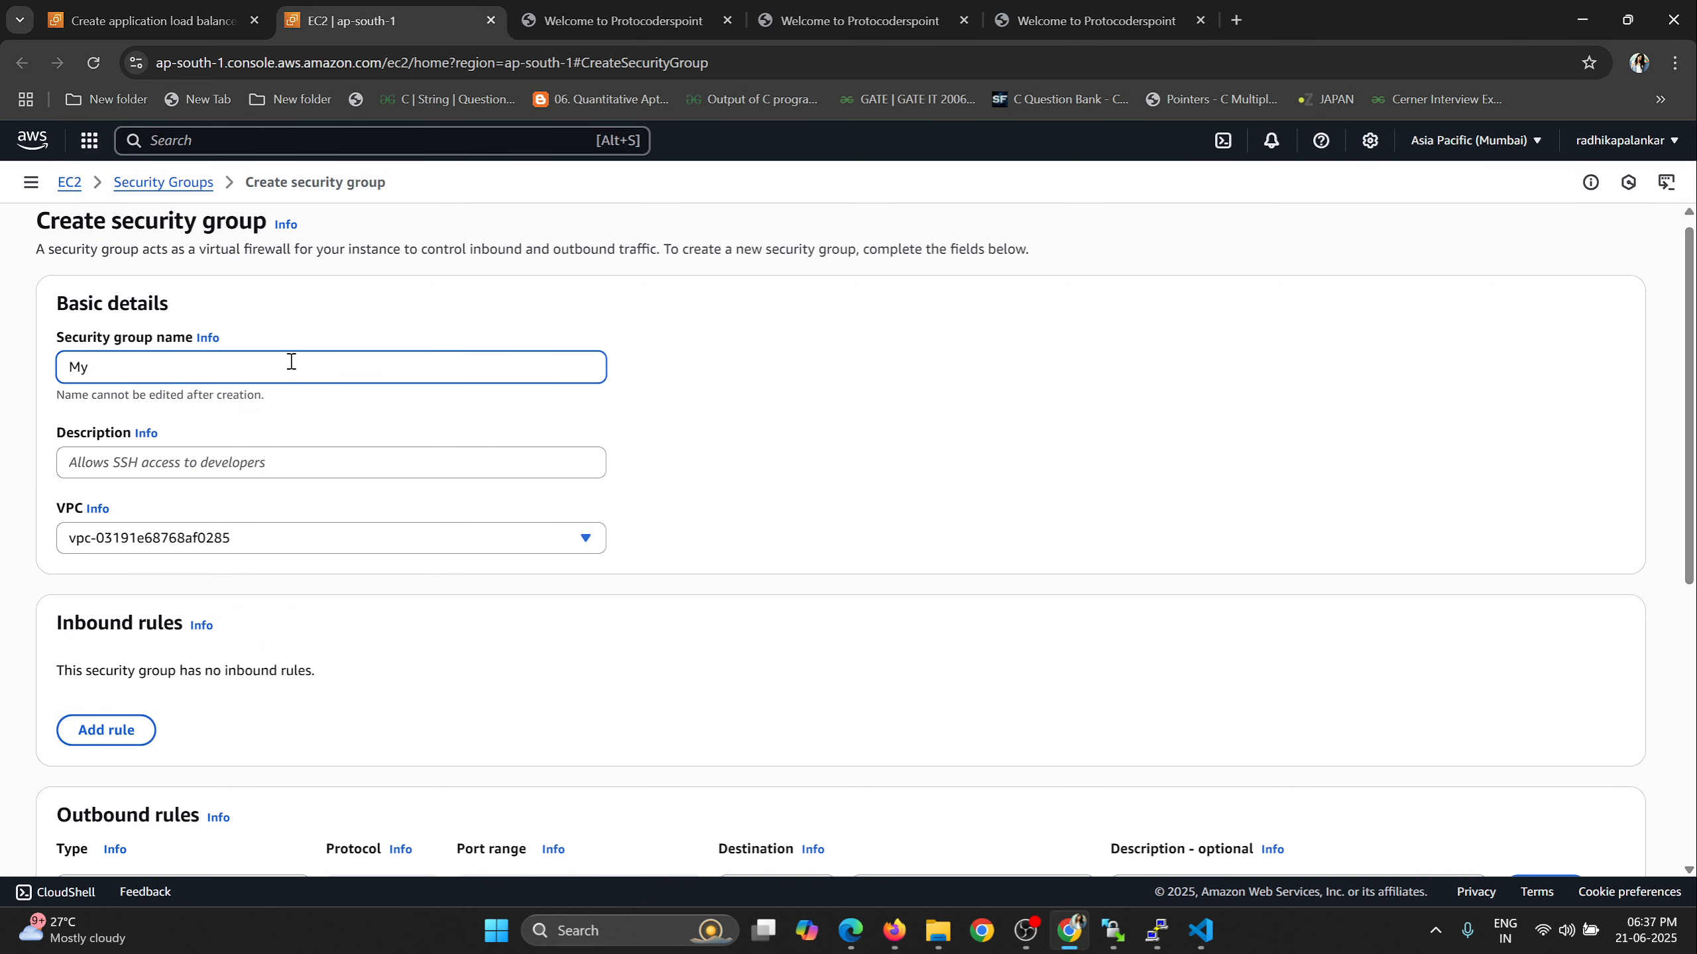
{"action": "type", "text": "SecurityForLB"}
Describe the security group as "This Security if for my first new Instance Demo".
{"action": "left_click", "coordinate": [233, 464]}
{"action": "type", "text": "This "}
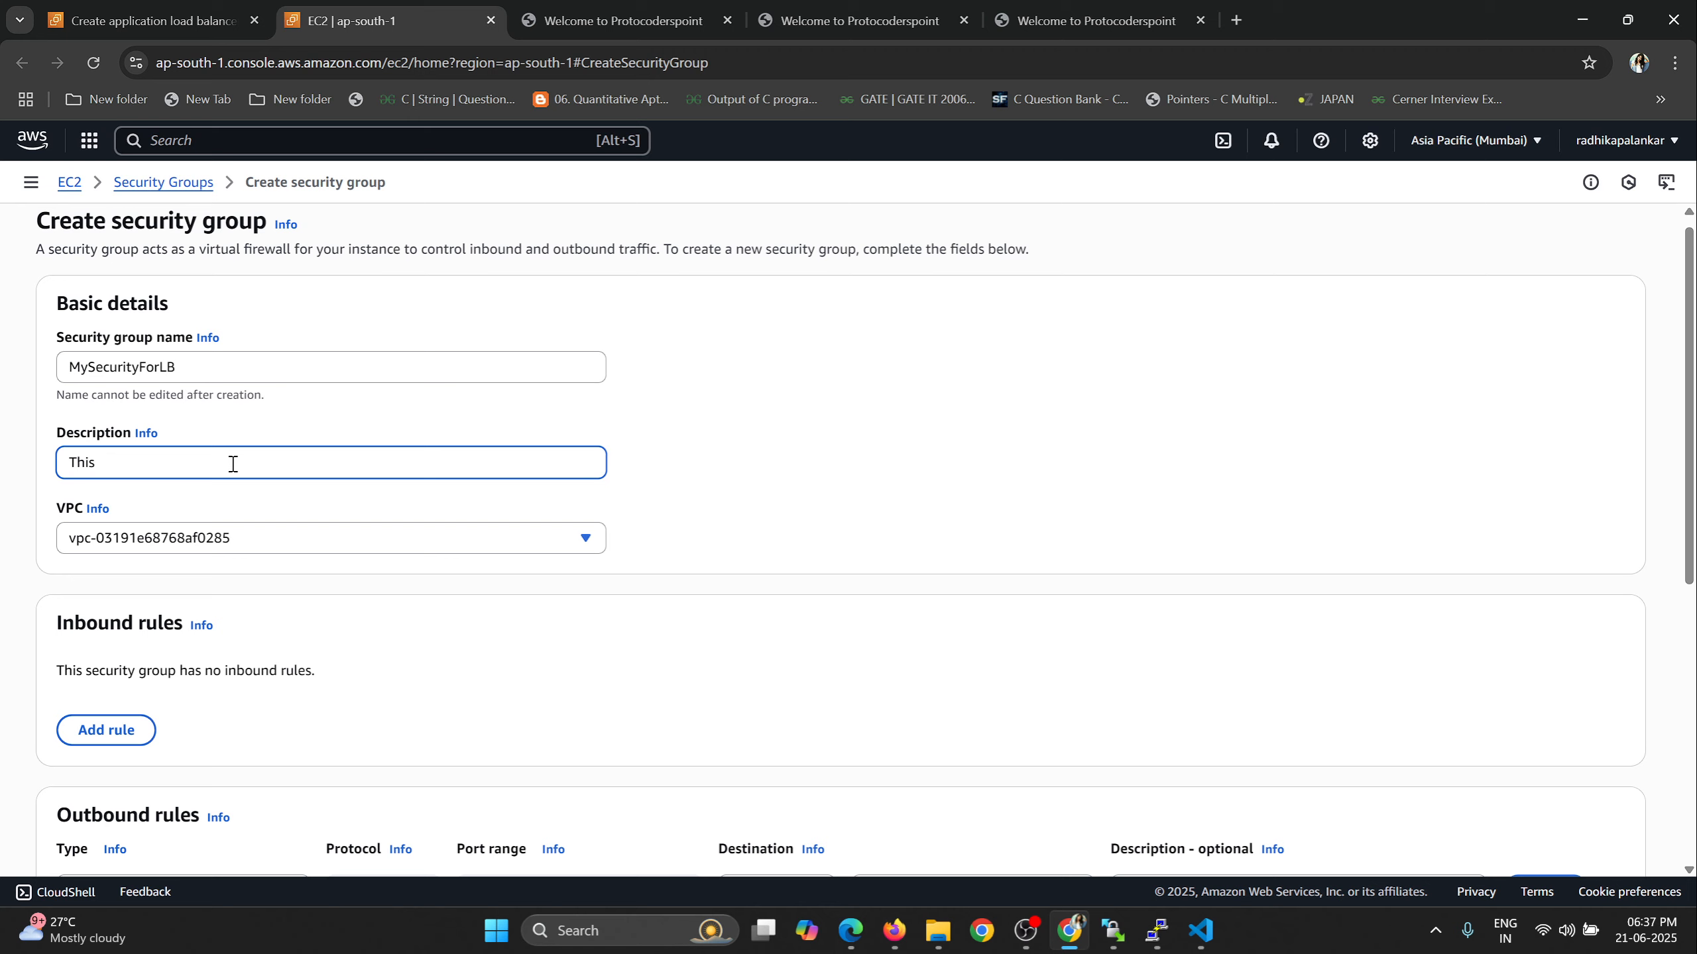
{"action": "type", "text": "Security if for my first new Instance Demo"}
{"action": "left_click_drag", "start_coordinate": [368, 460], "coordinate": [62, 476]}
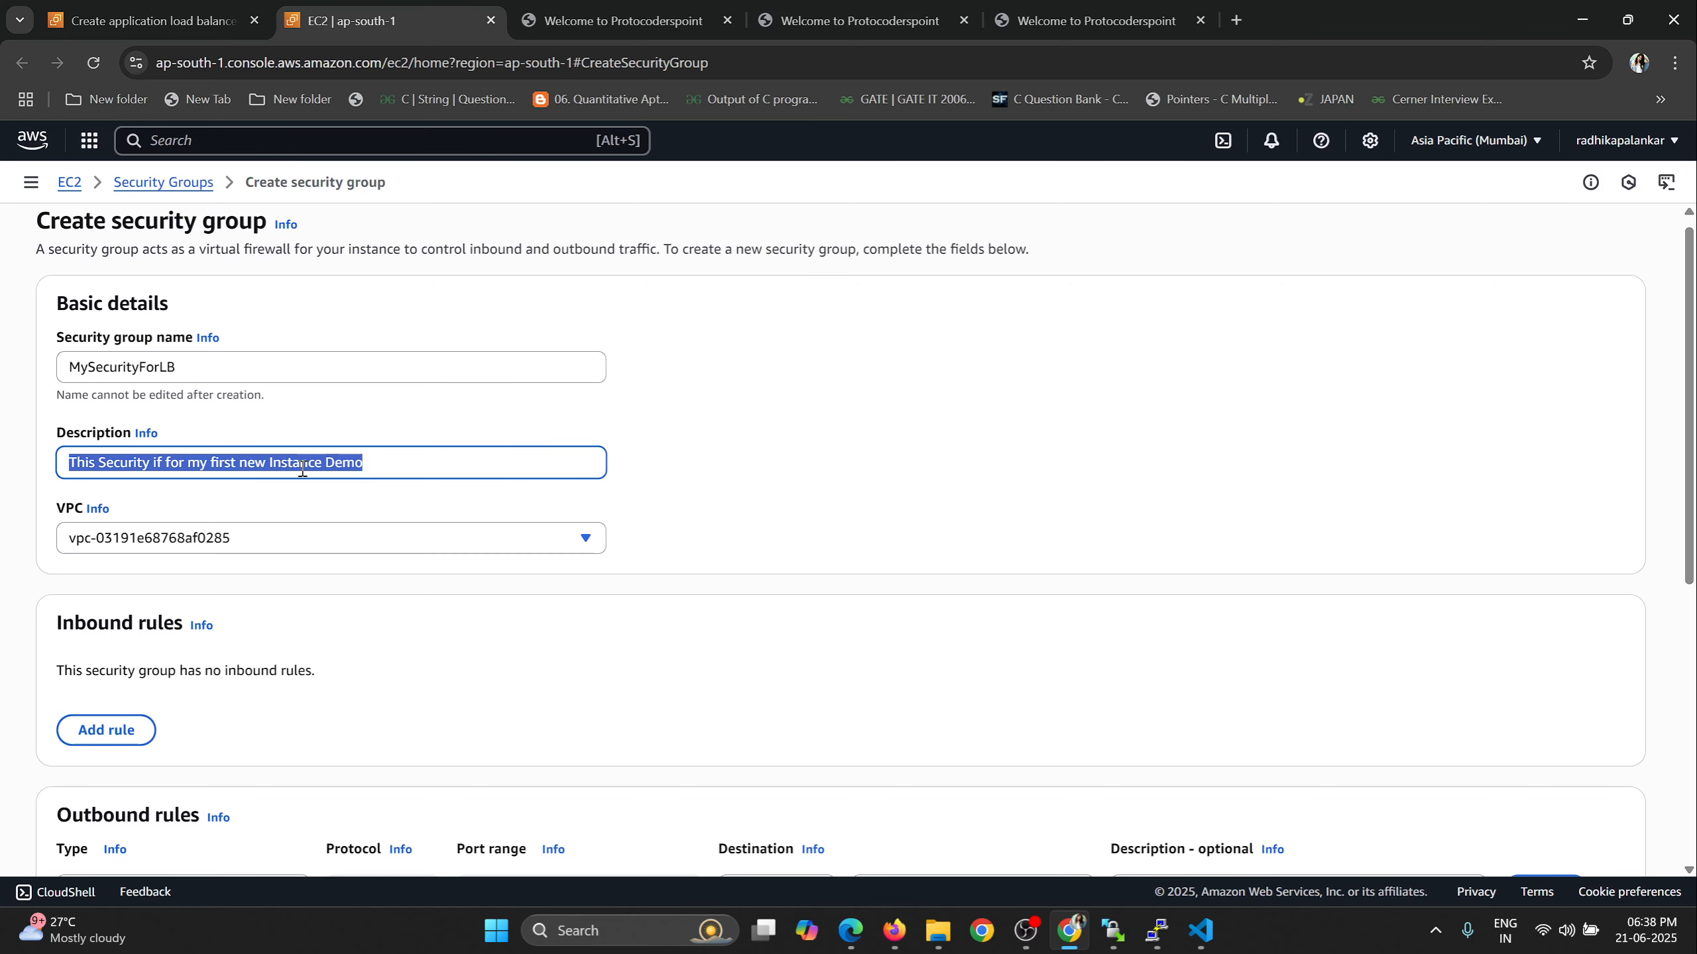
Add an inbound rule of type HTTP with source Anywhere-IPv4 to the security group.
{"action": "scroll", "coordinate": [833, 440], "scroll_direction": "down", "scroll_amount": 2}
{"action": "scroll", "coordinate": [833, 454], "scroll_direction": "down", "scroll_amount": 1}
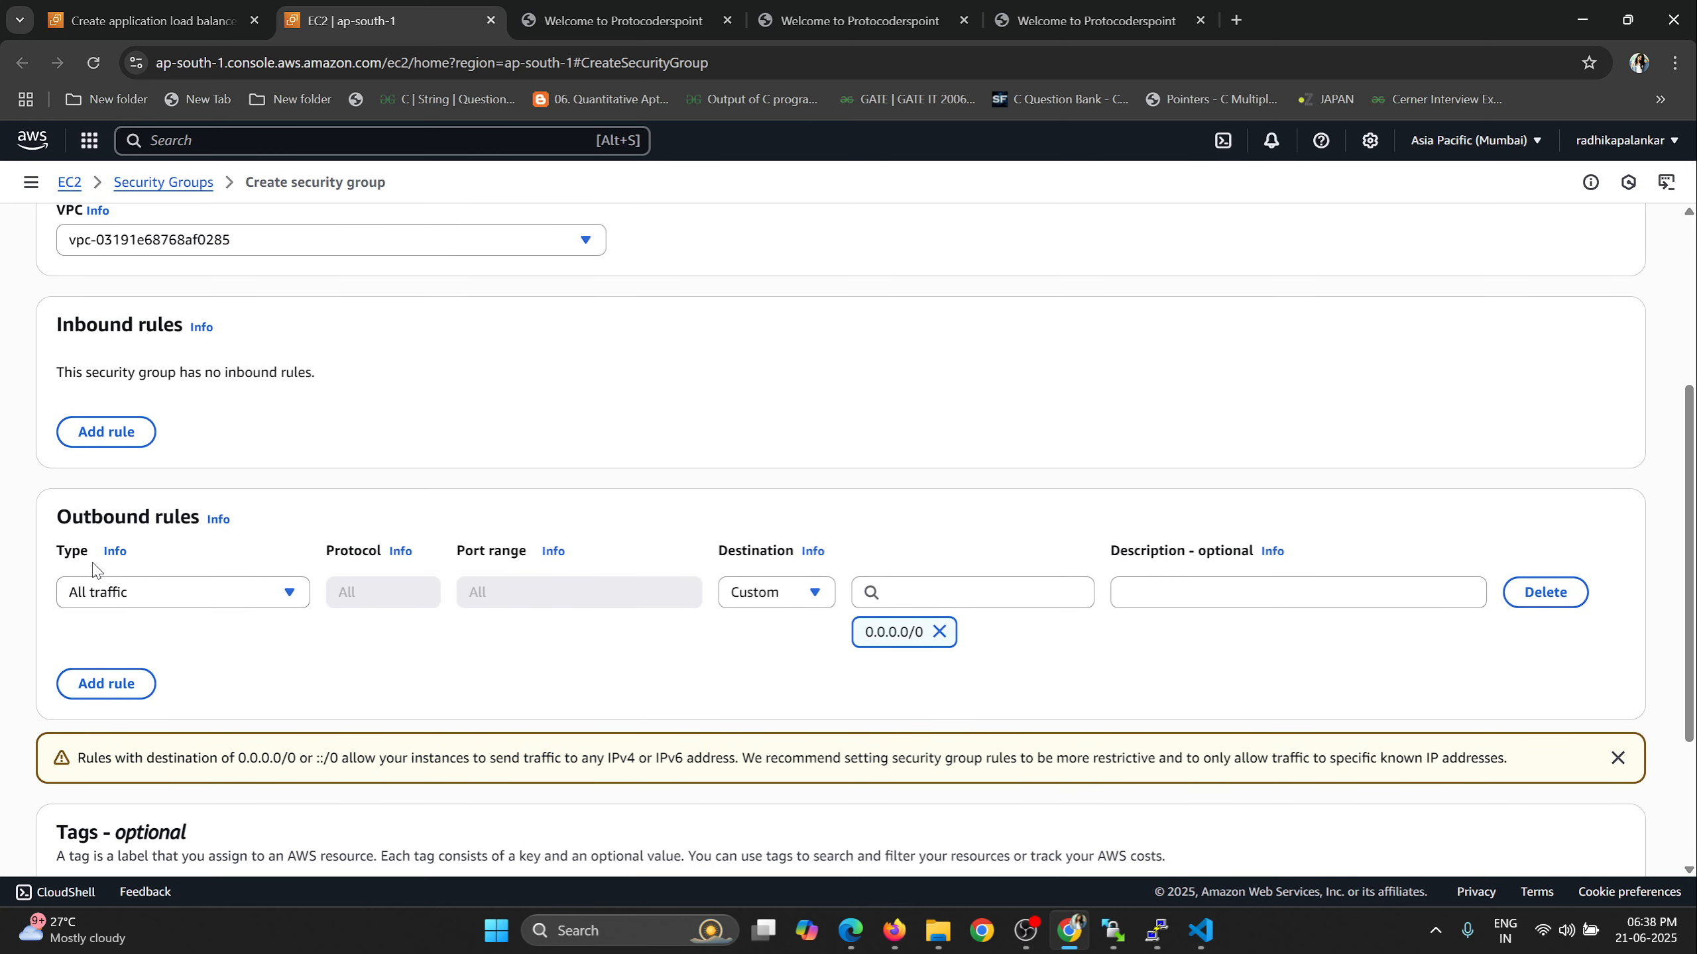
{"action": "left_click_drag", "start_coordinate": [57, 516], "coordinate": [197, 518]}
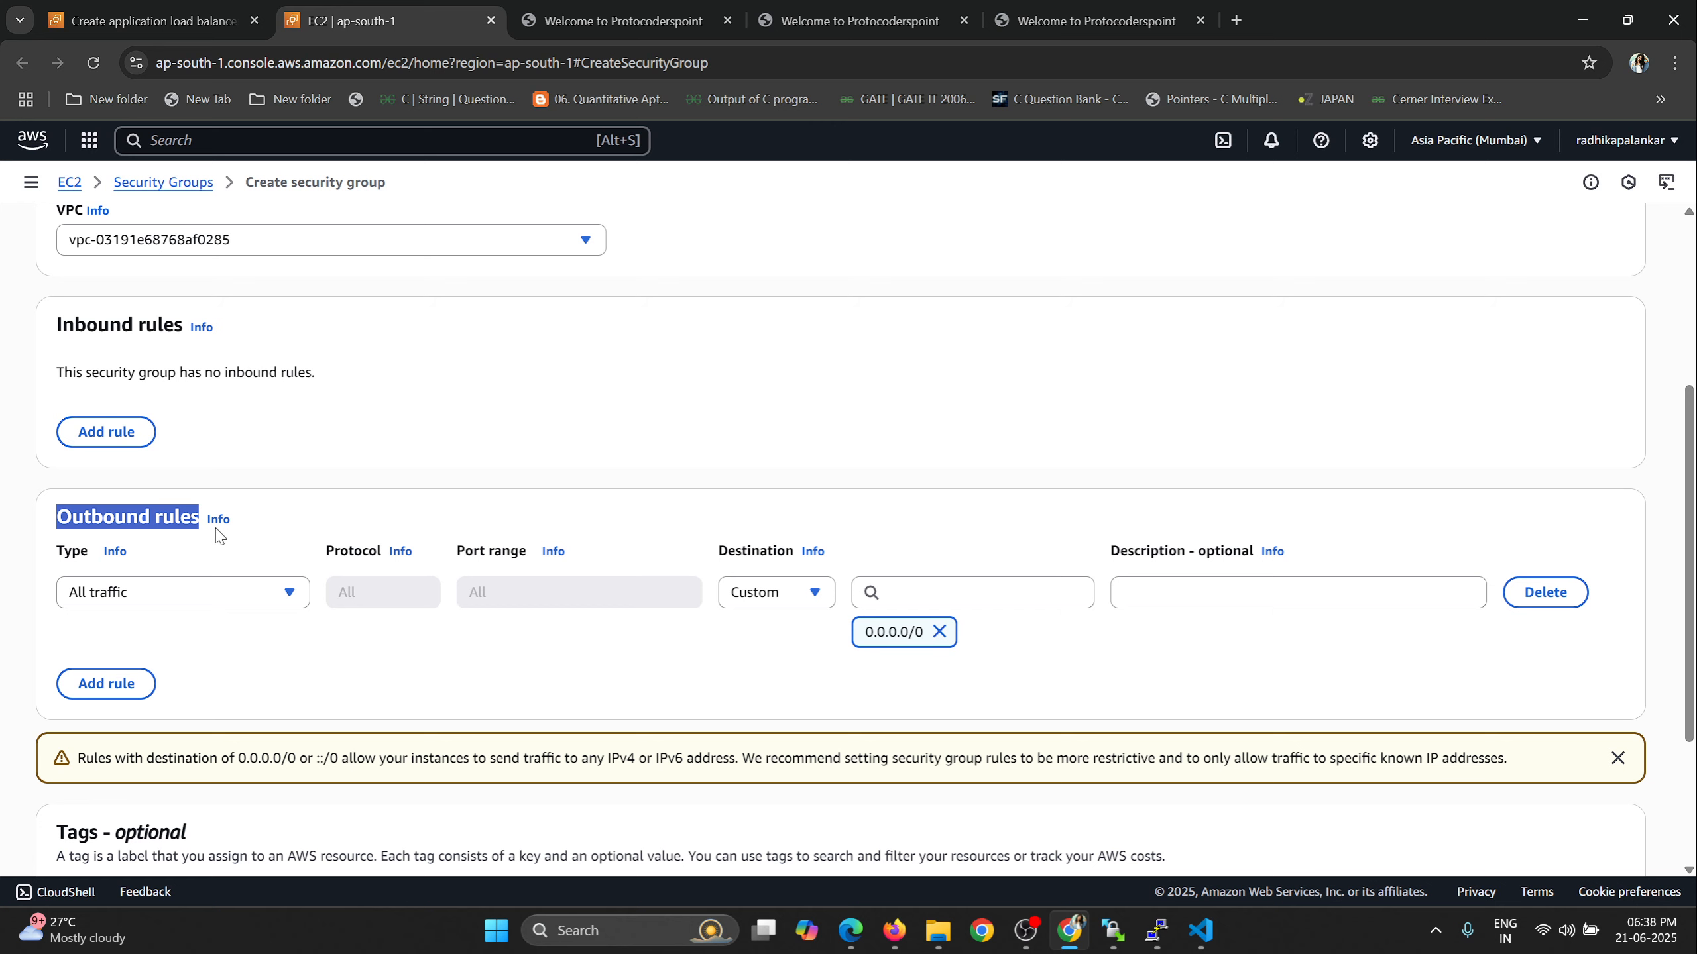
{"action": "left_click_drag", "start_coordinate": [62, 323], "coordinate": [159, 323]}
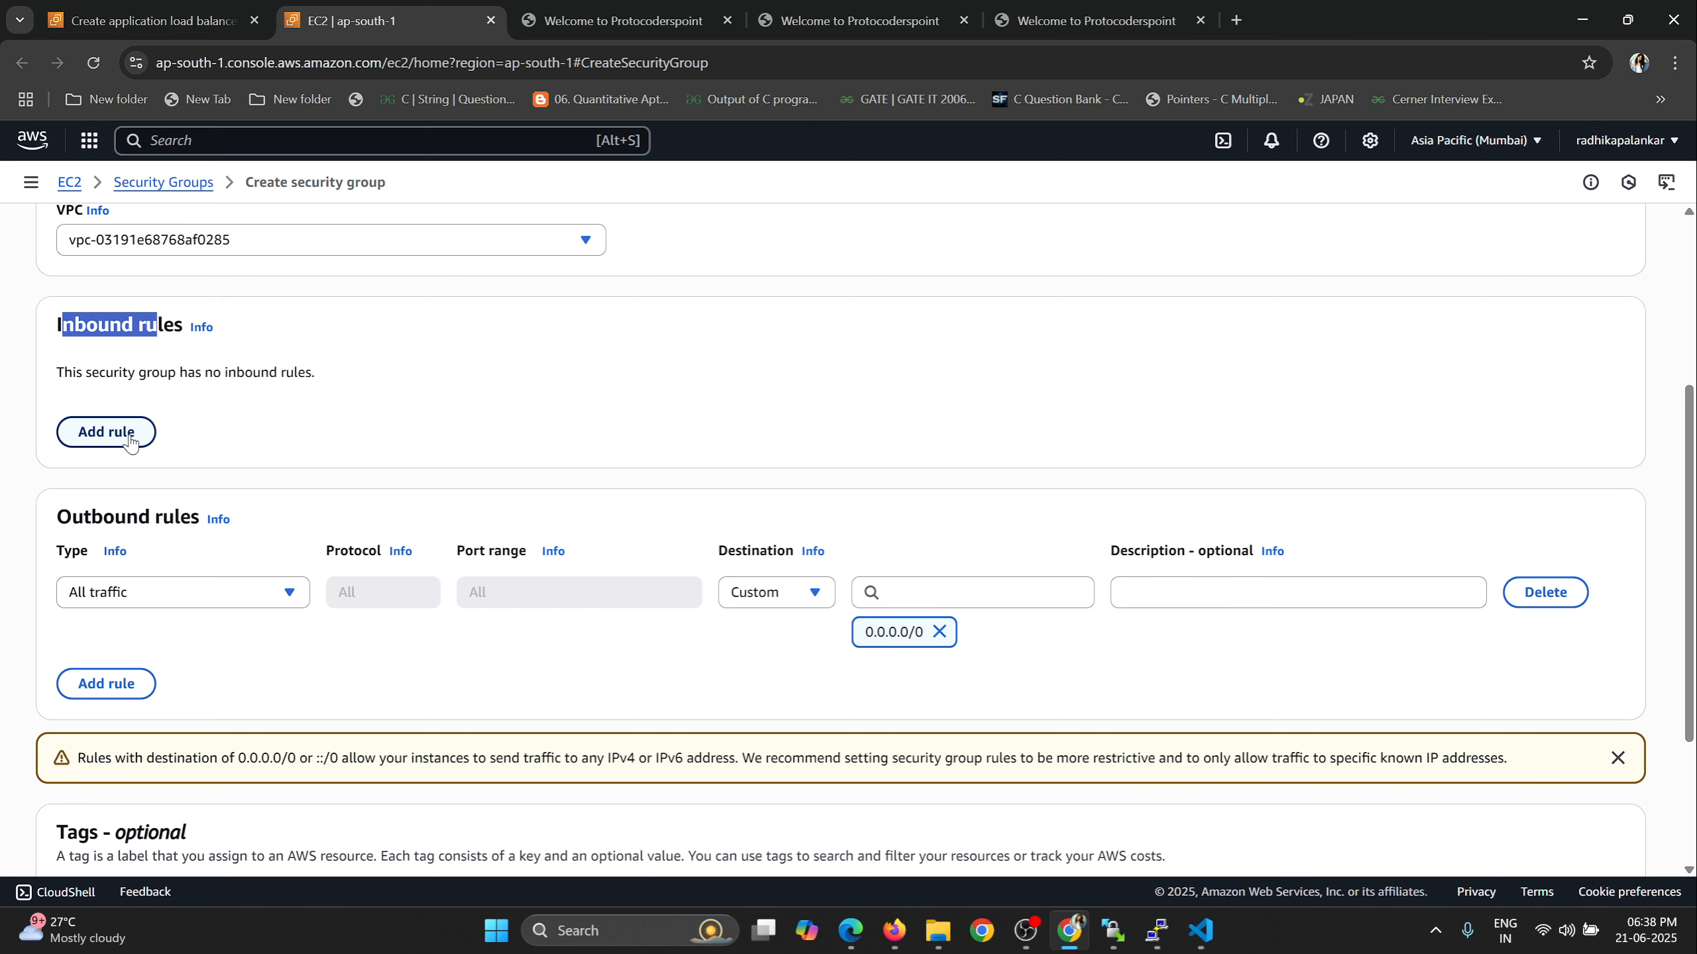
{"action": "left_click", "coordinate": [103, 431]}
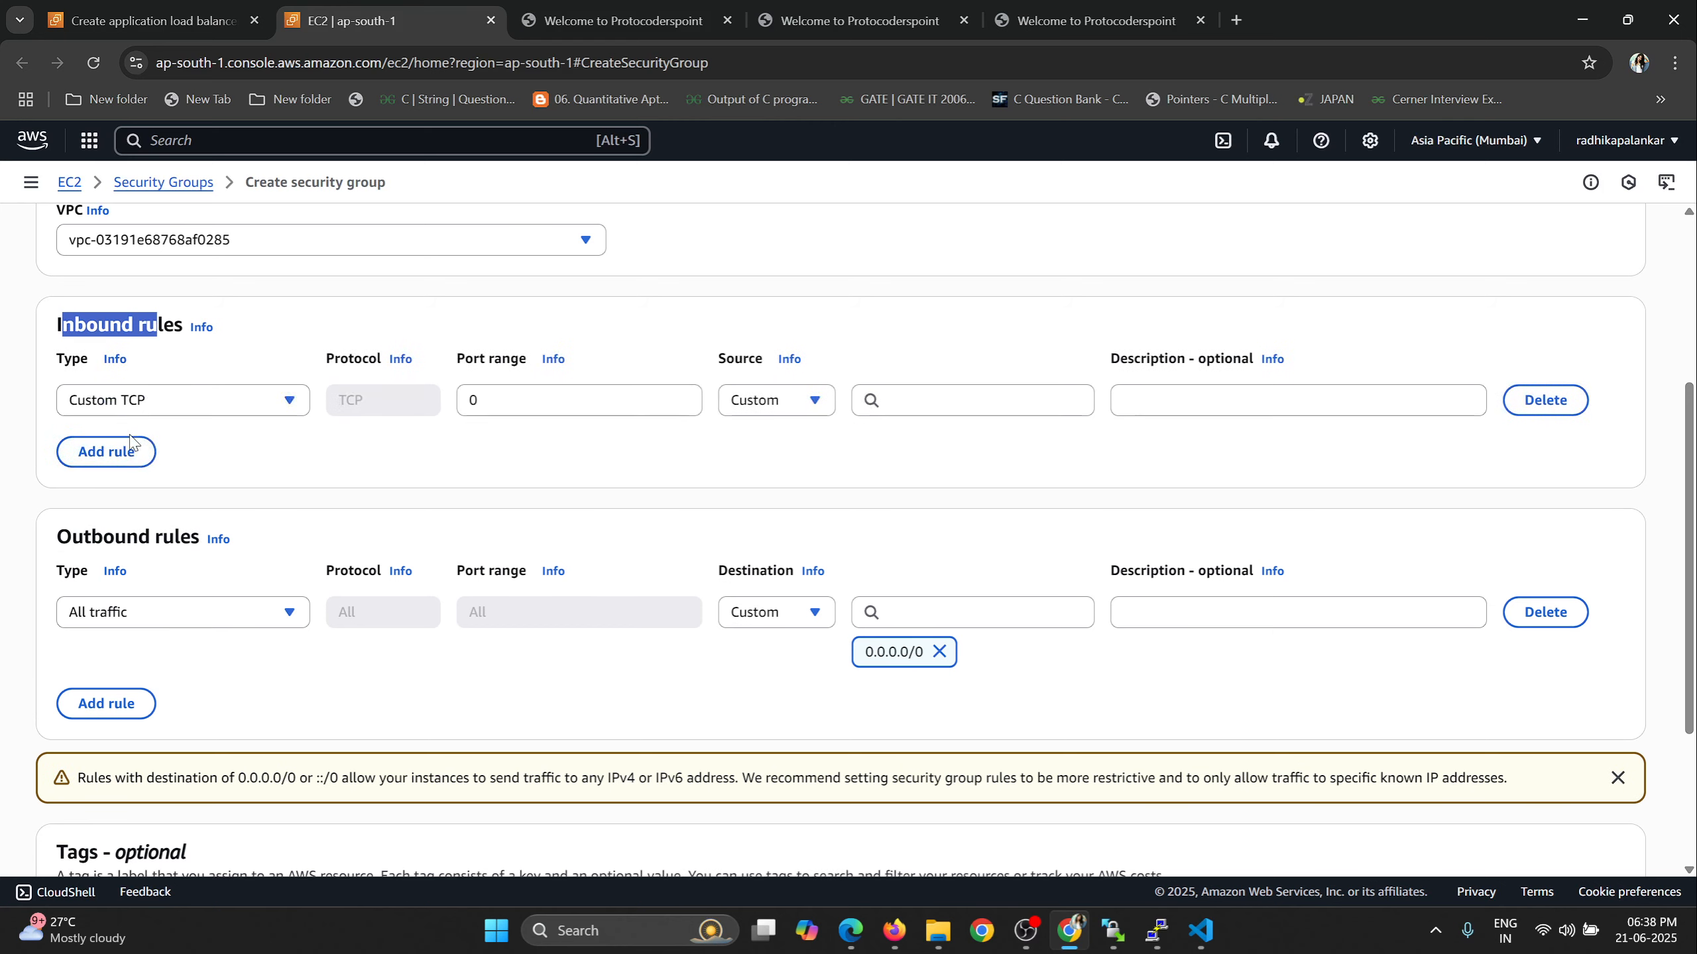
{"action": "left_click", "coordinate": [288, 399]}
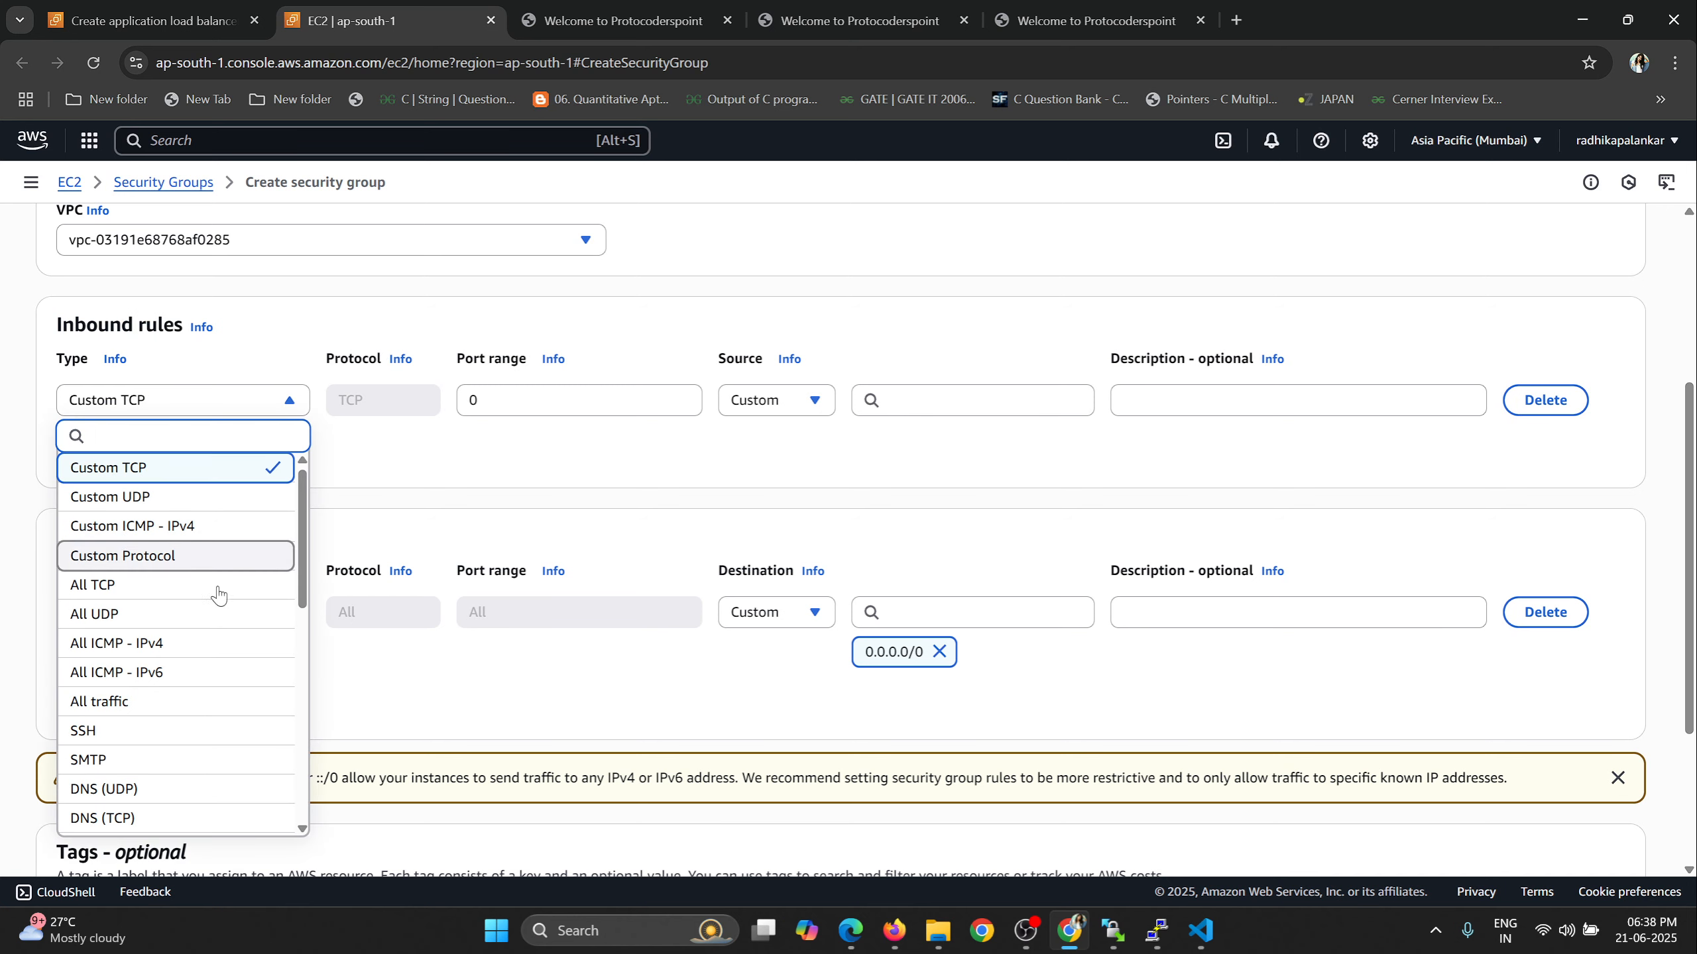
{"action": "scroll", "coordinate": [197, 672], "scroll_direction": "down", "scroll_amount": 2}
{"action": "left_click", "coordinate": [140, 748]}
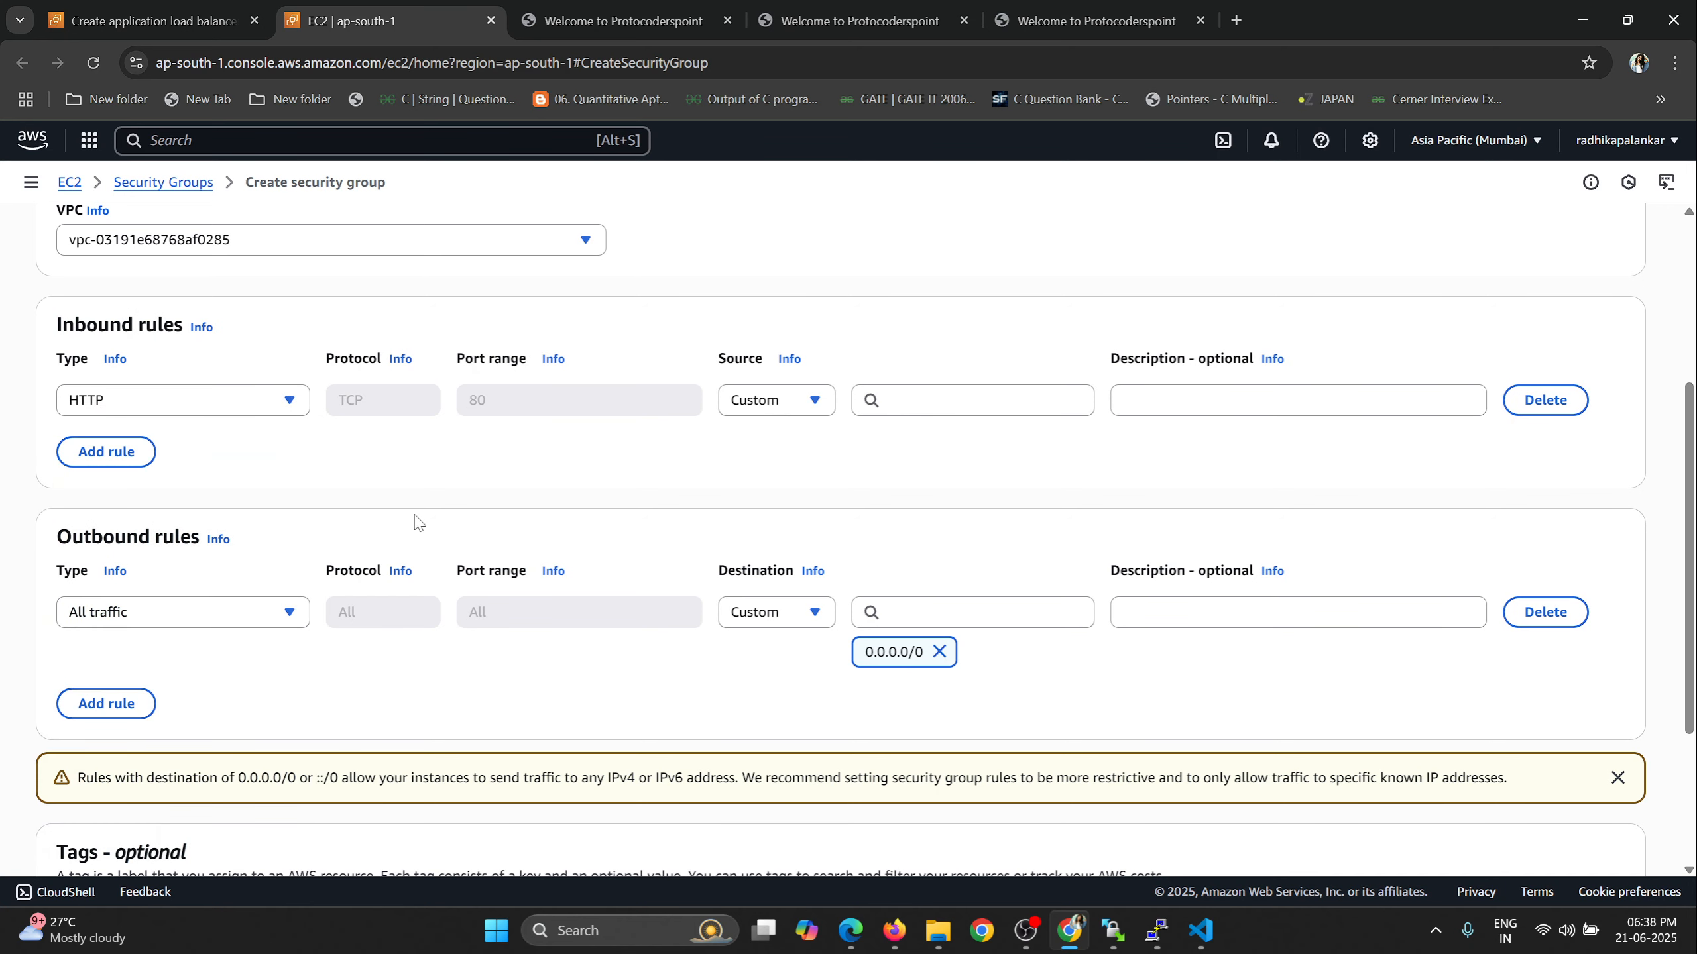
{"action": "left_click_drag", "start_coordinate": [470, 400], "coordinate": [501, 404]}
{"action": "left_click", "coordinate": [808, 399]}
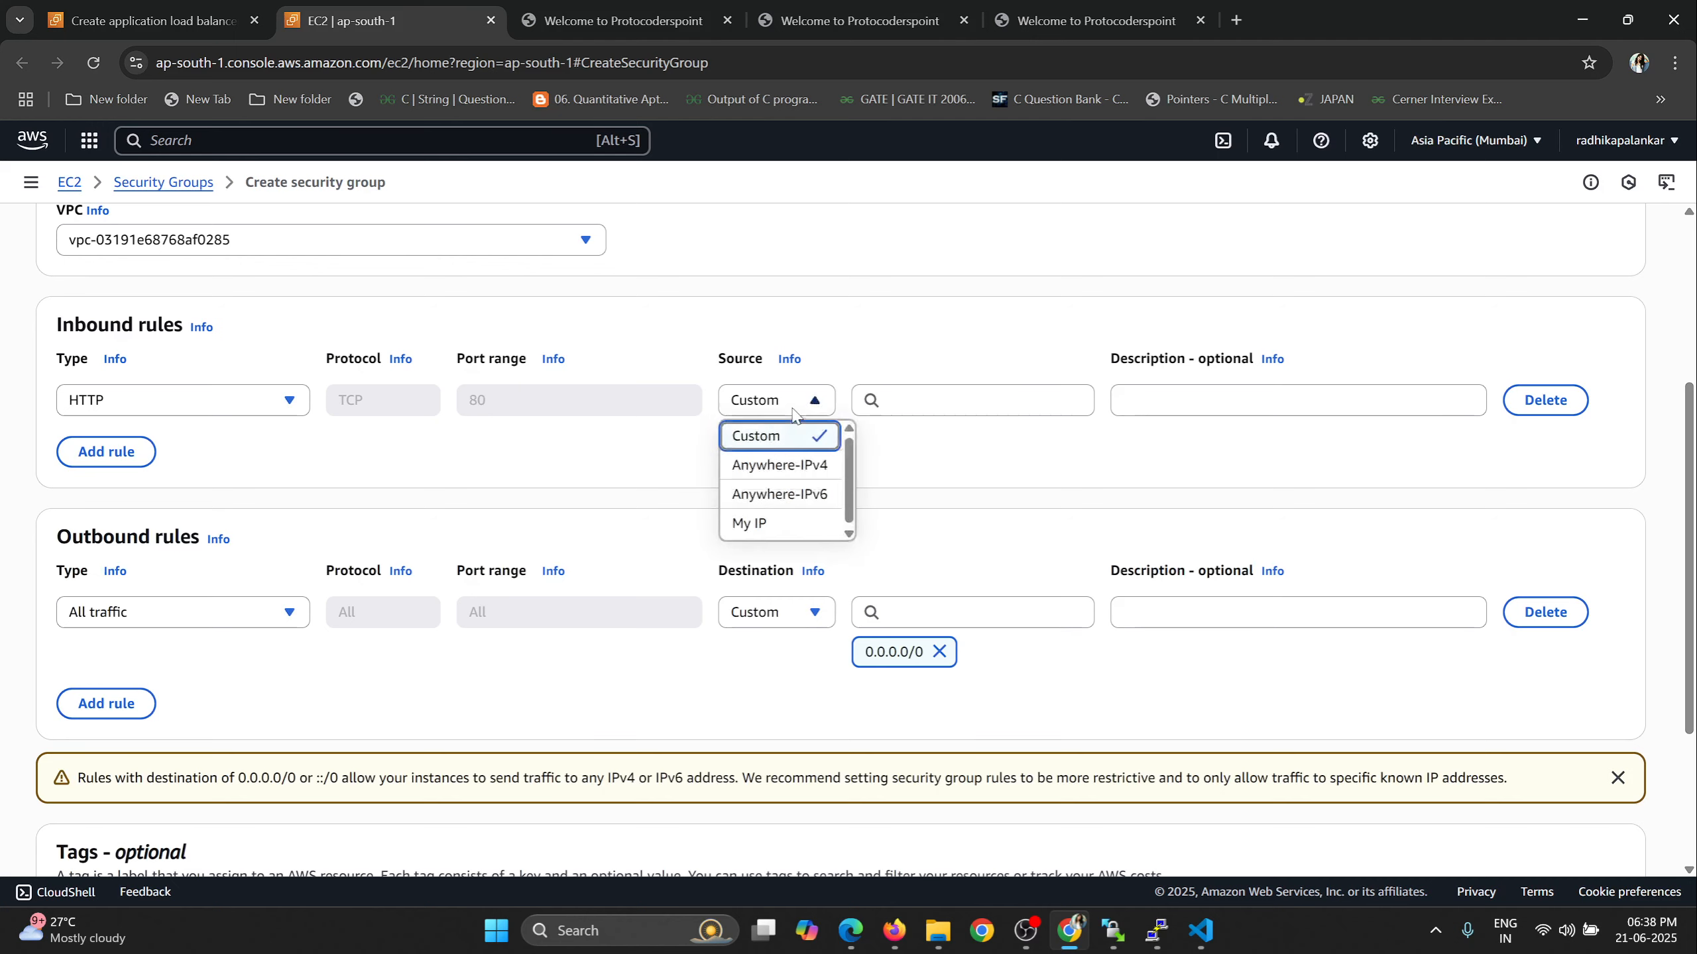
{"action": "left_click", "coordinate": [770, 467]}
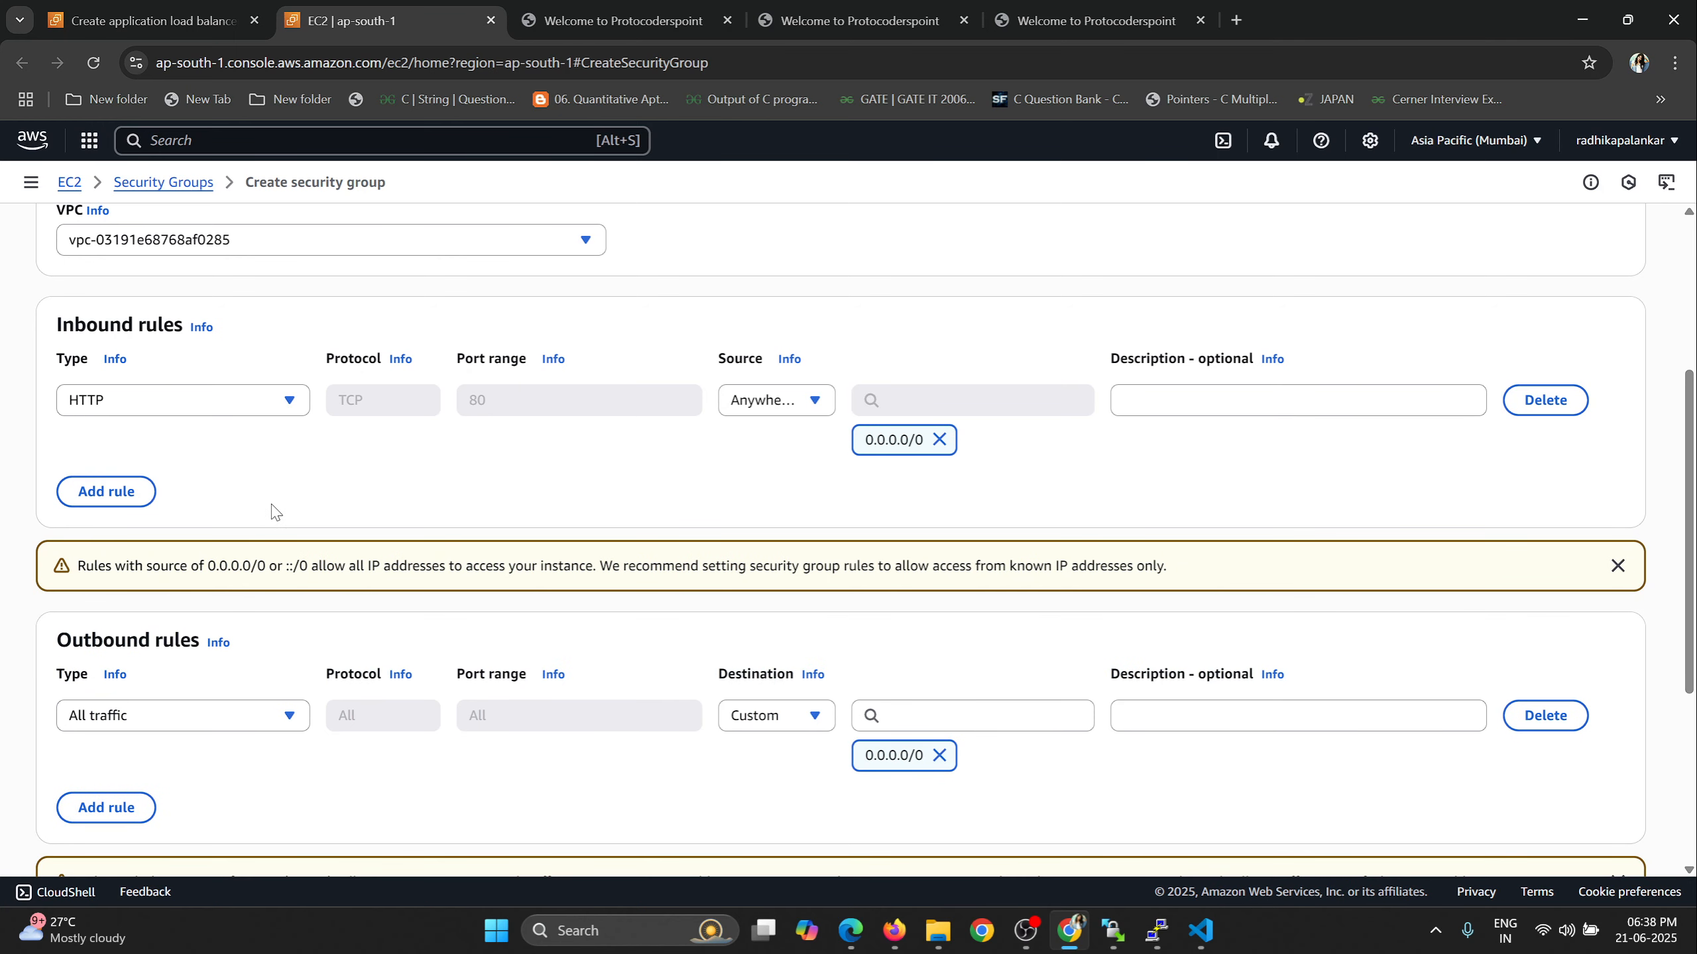
Keep the default outbound rule and create the MySecurityForLB security group.
{"action": "scroll", "coordinate": [960, 578], "scroll_direction": "down", "scroll_amount": 3}
{"action": "scroll", "coordinate": [960, 578], "scroll_direction": "down", "scroll_amount": 1}
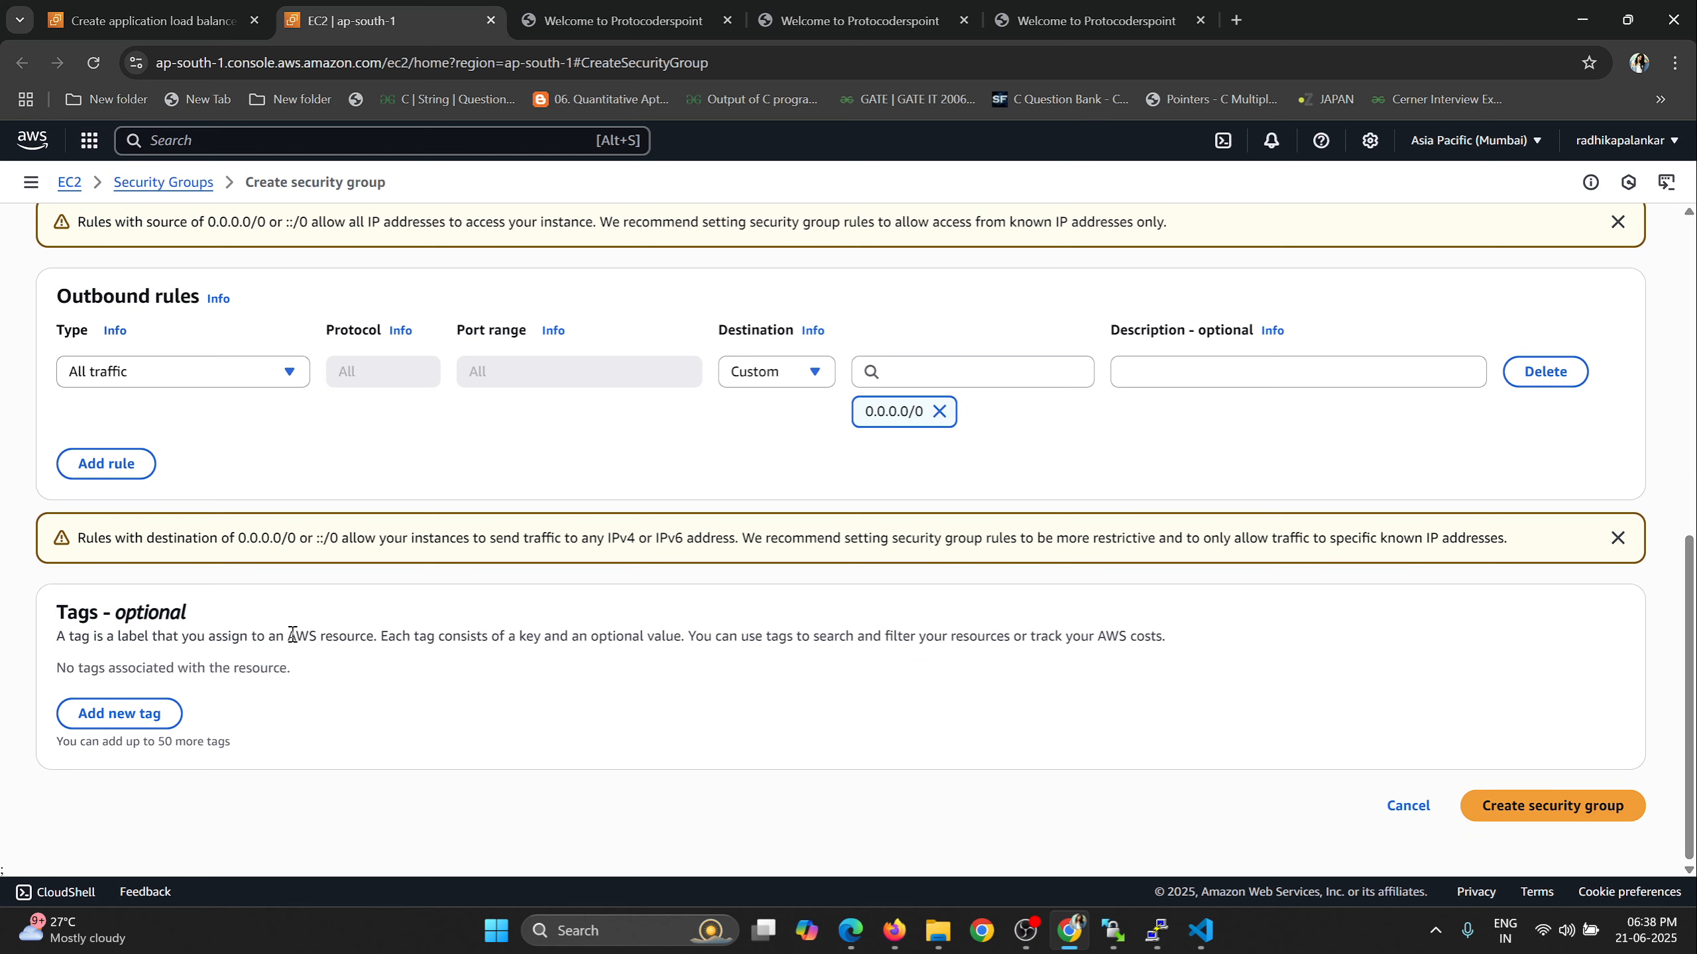
{"action": "left_click", "coordinate": [1526, 809]}
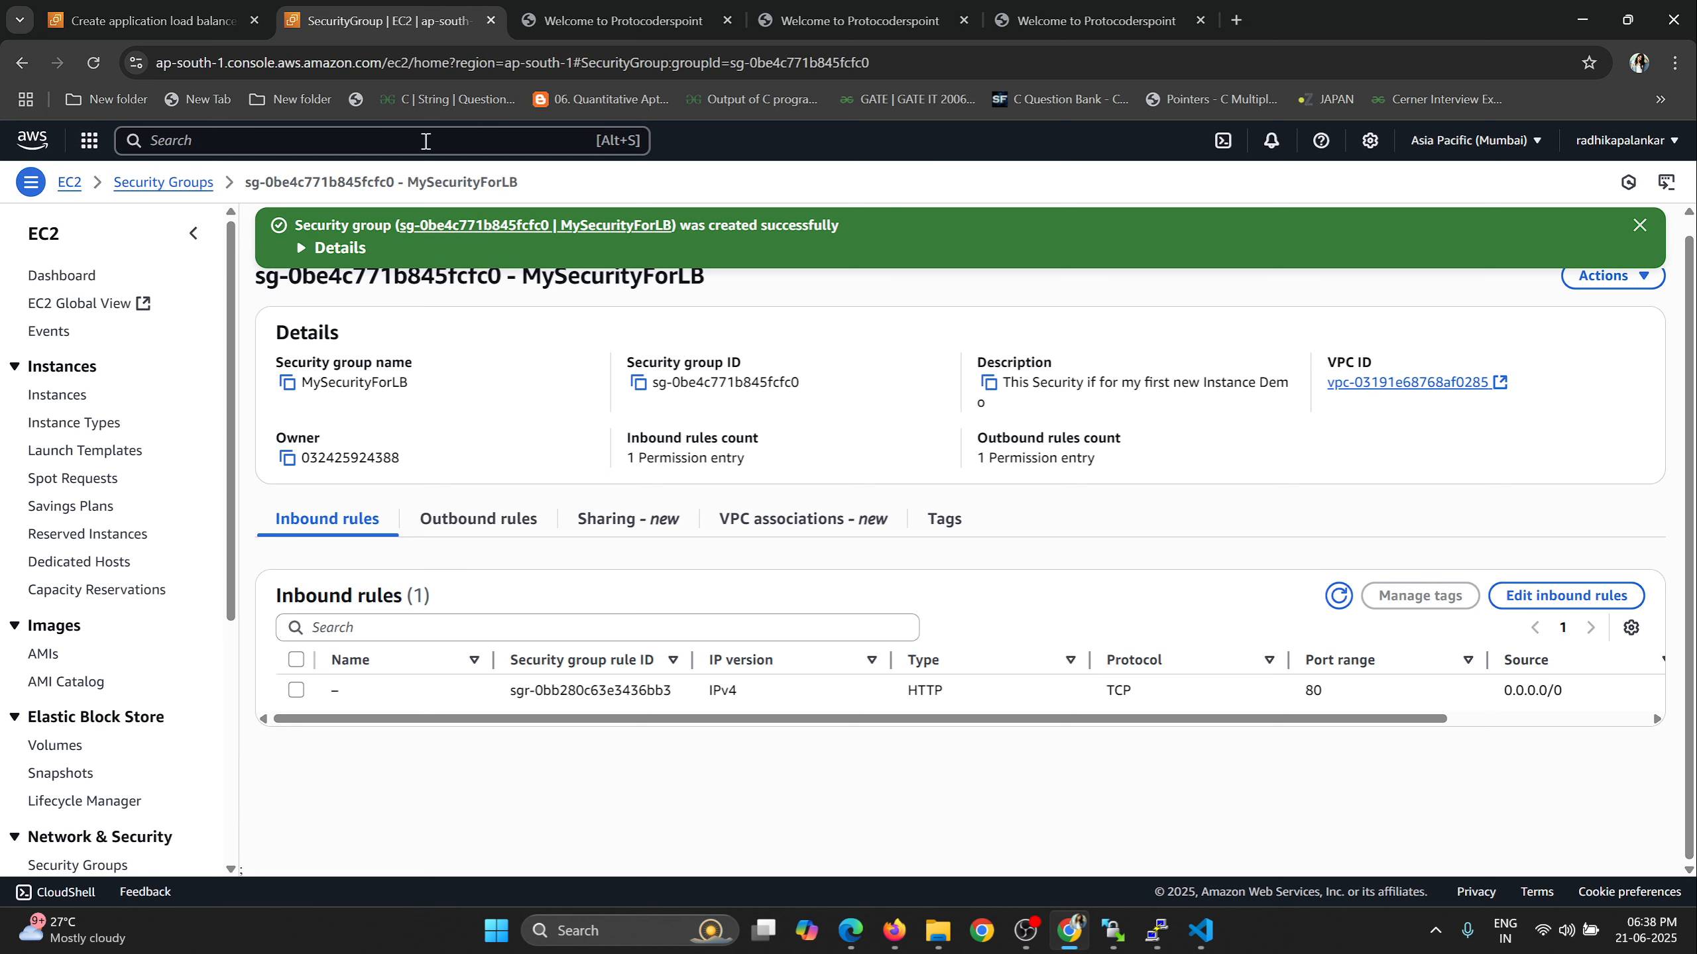
Return to the load balancer form and assign MySecurityForLB as its only security group, removing the default one.
{"action": "left_click", "coordinate": [175, 18]}
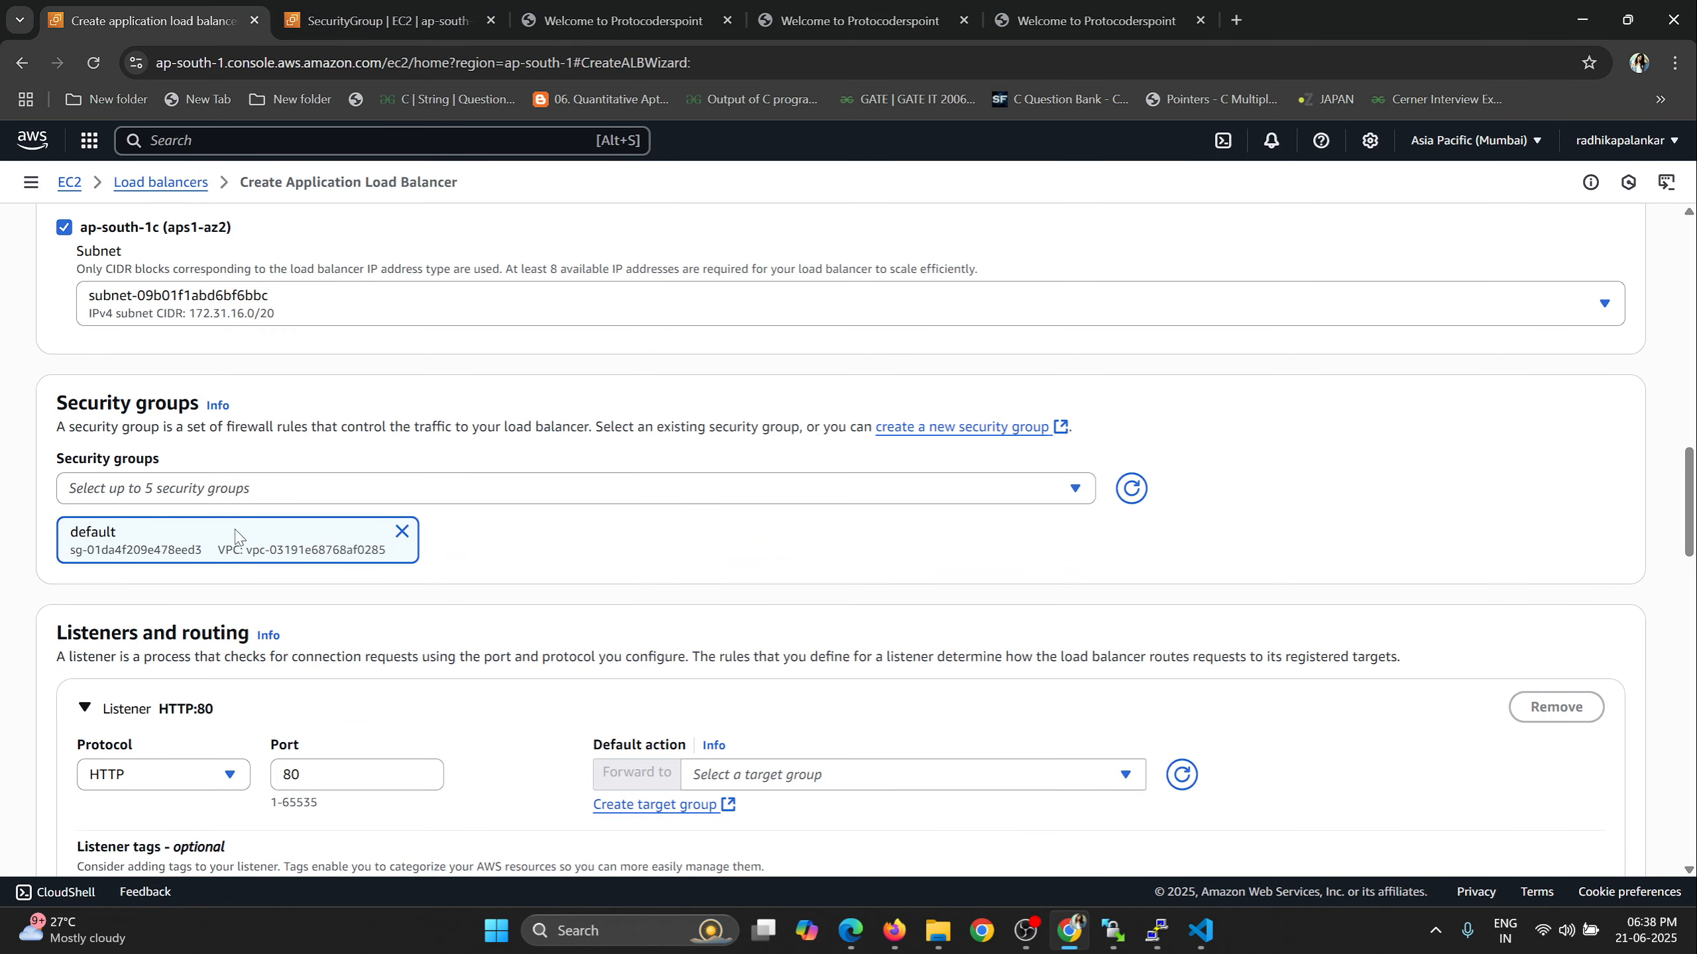
{"action": "left_click", "coordinate": [402, 533]}
{"action": "left_click", "coordinate": [1131, 489]}
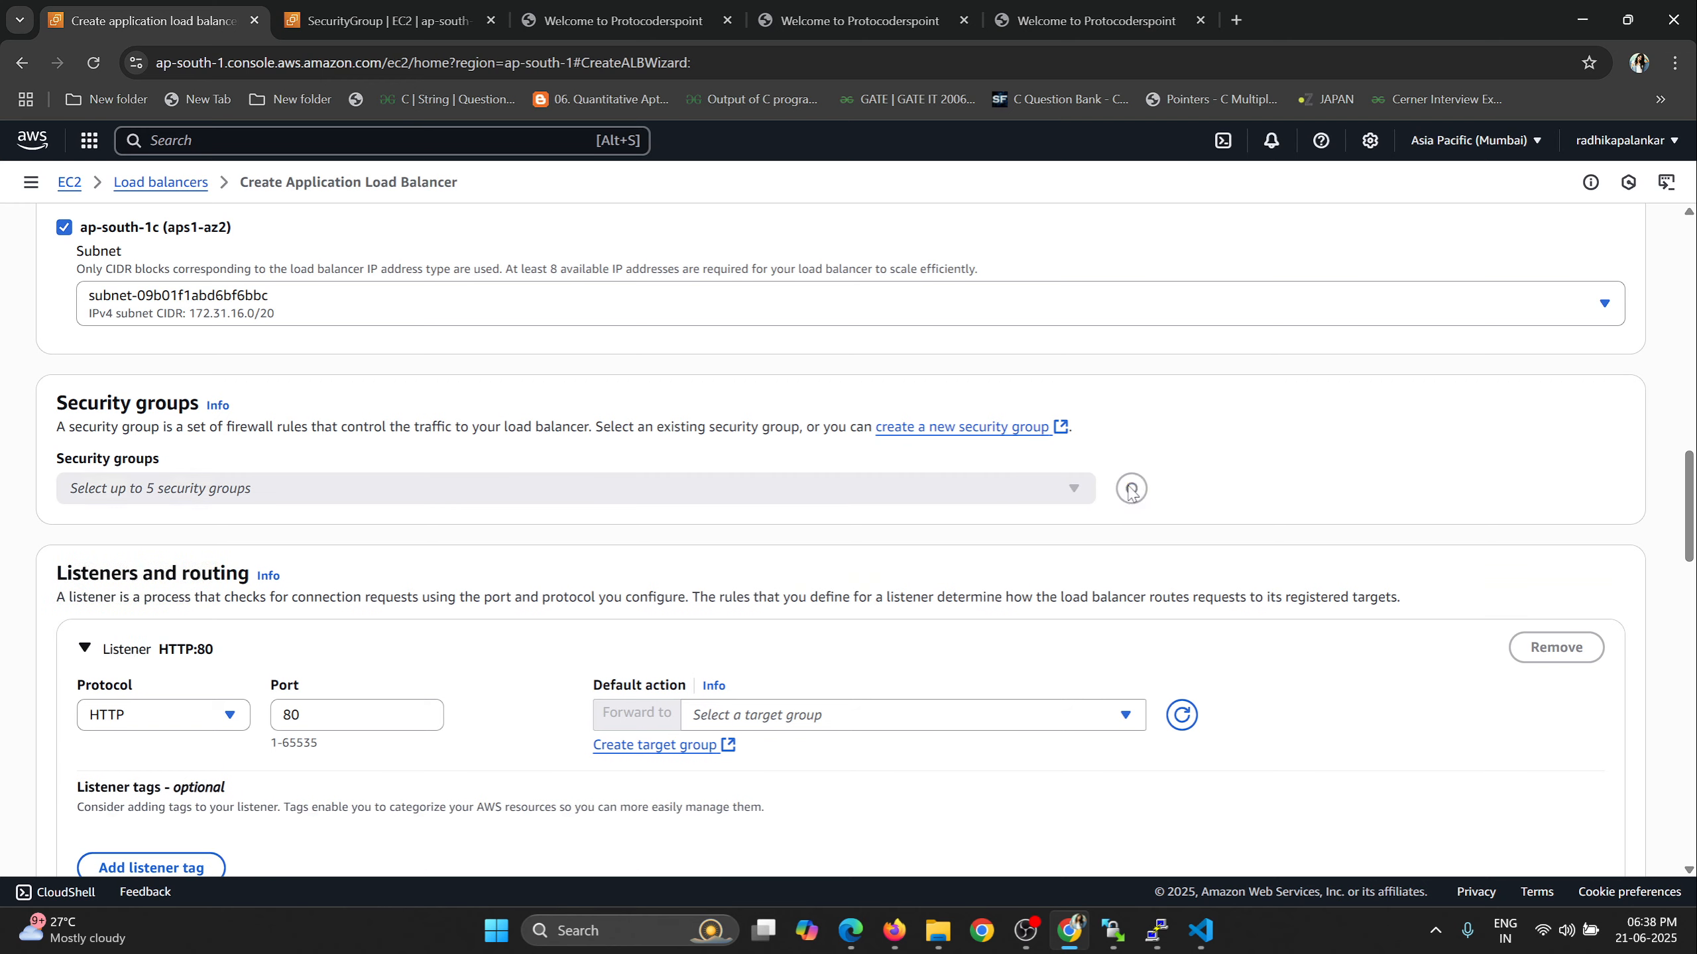
{"action": "left_click", "coordinate": [778, 494]}
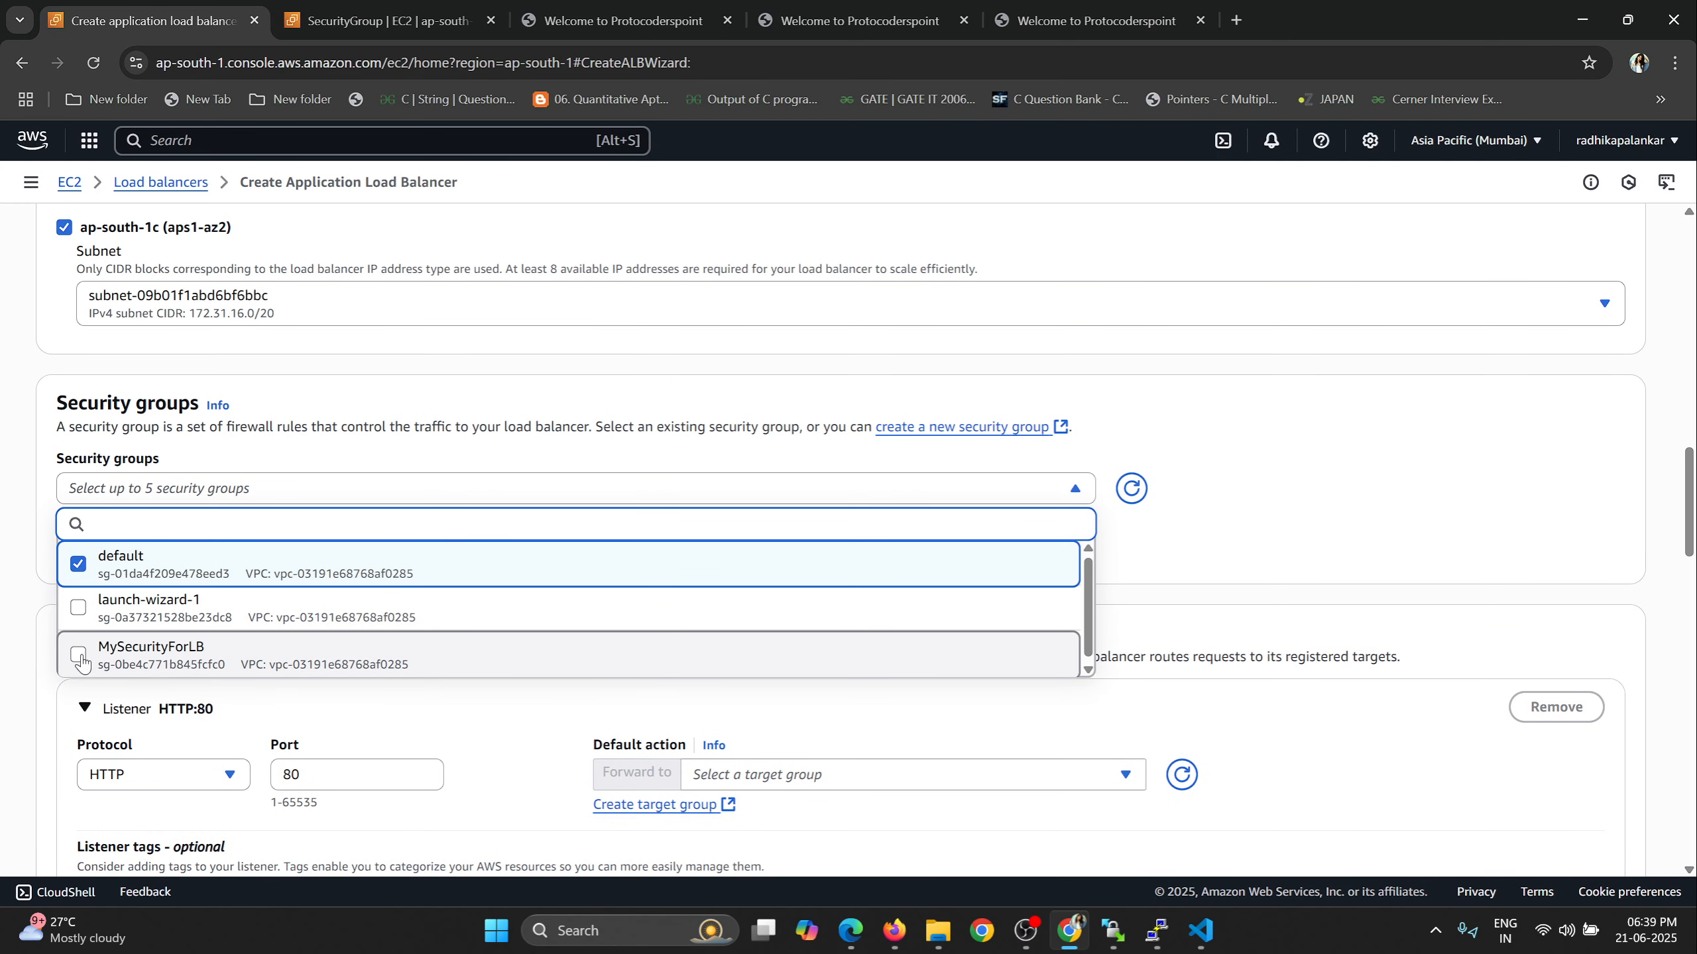
{"action": "left_click", "coordinate": [198, 658]}
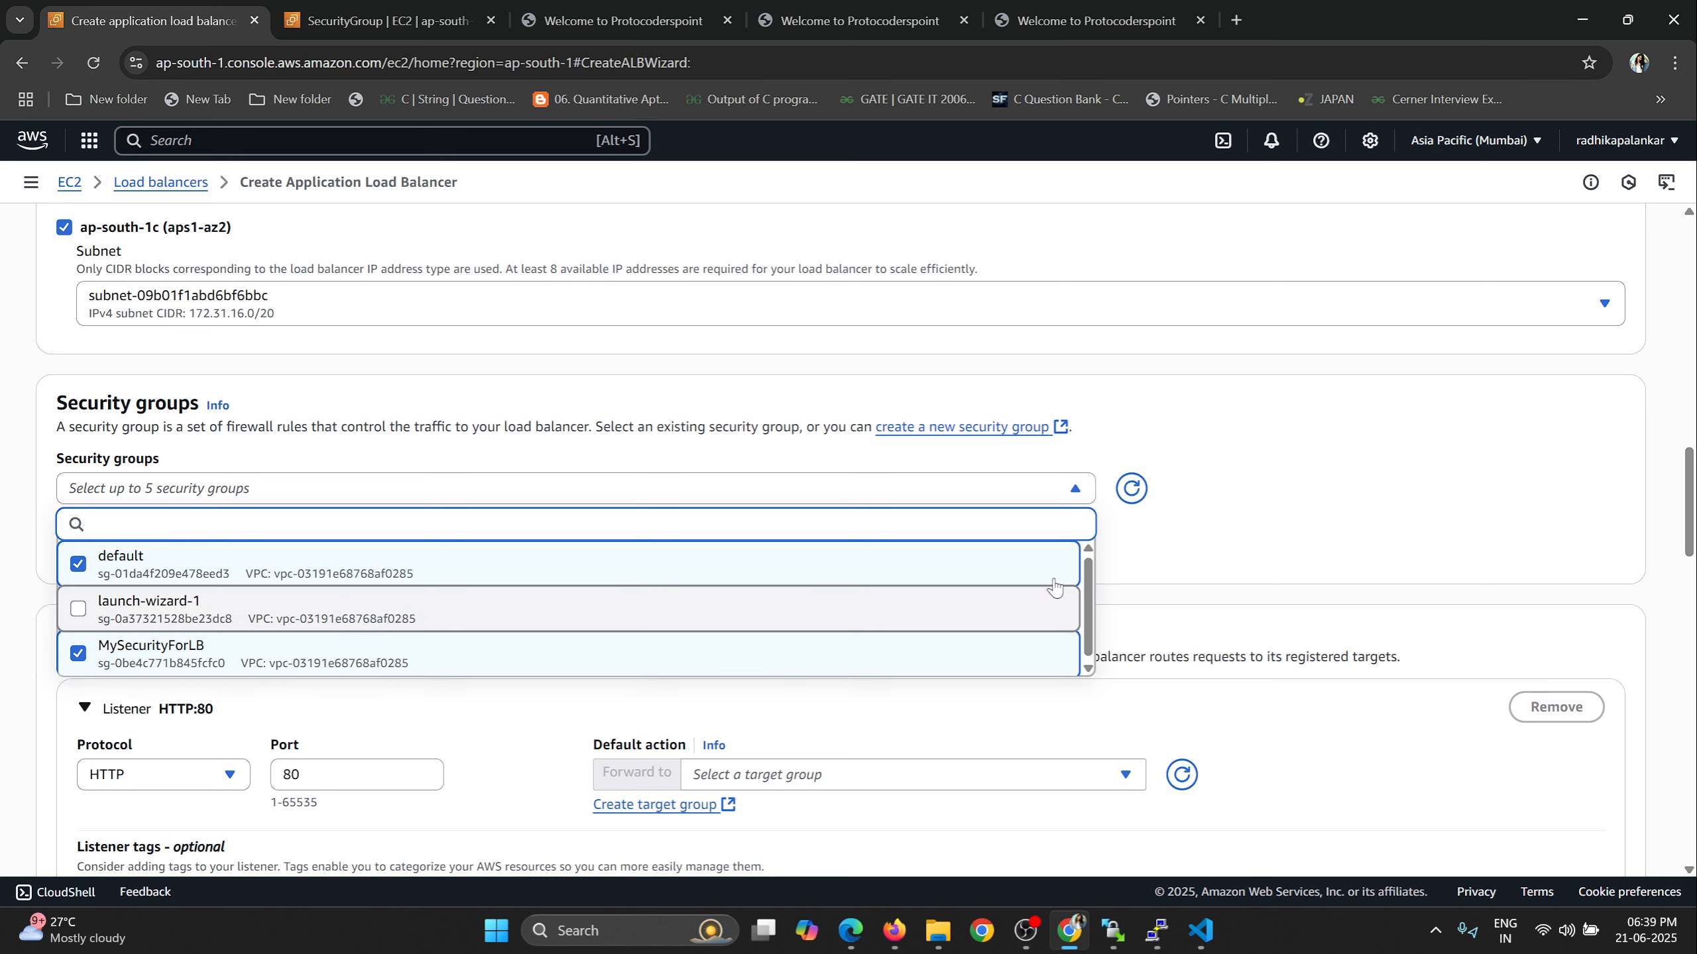
{"action": "left_click", "coordinate": [1349, 462]}
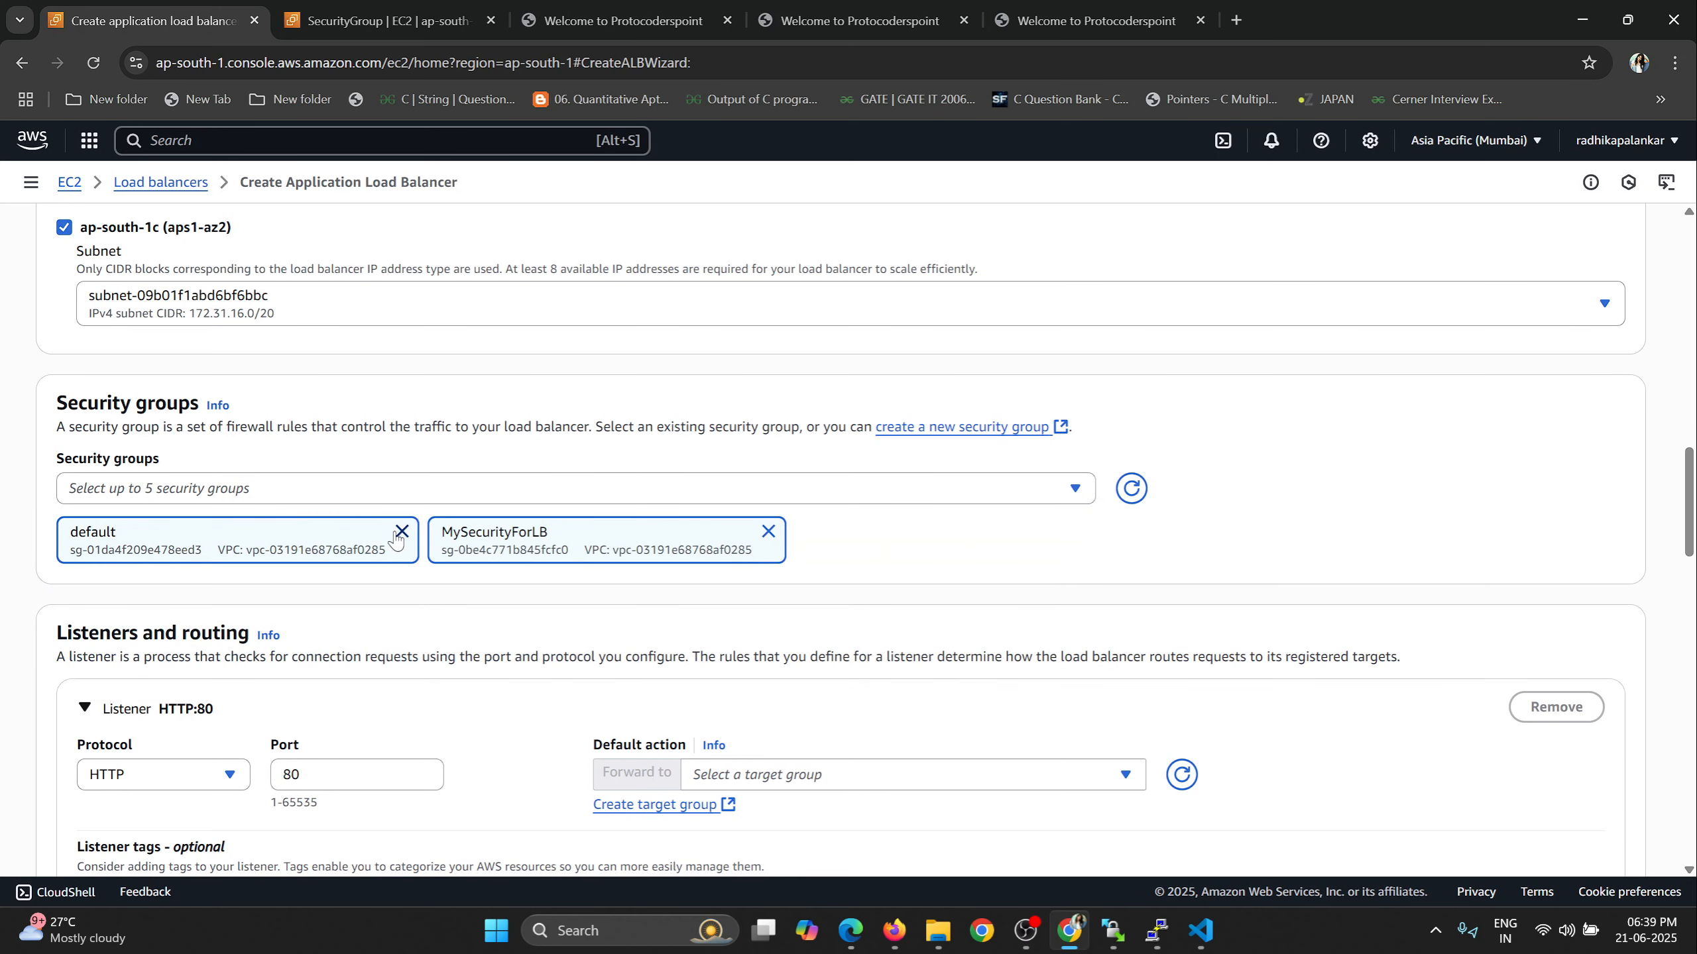
{"action": "left_click_drag", "start_coordinate": [67, 534], "coordinate": [100, 534]}
{"action": "left_click", "coordinate": [401, 532]}
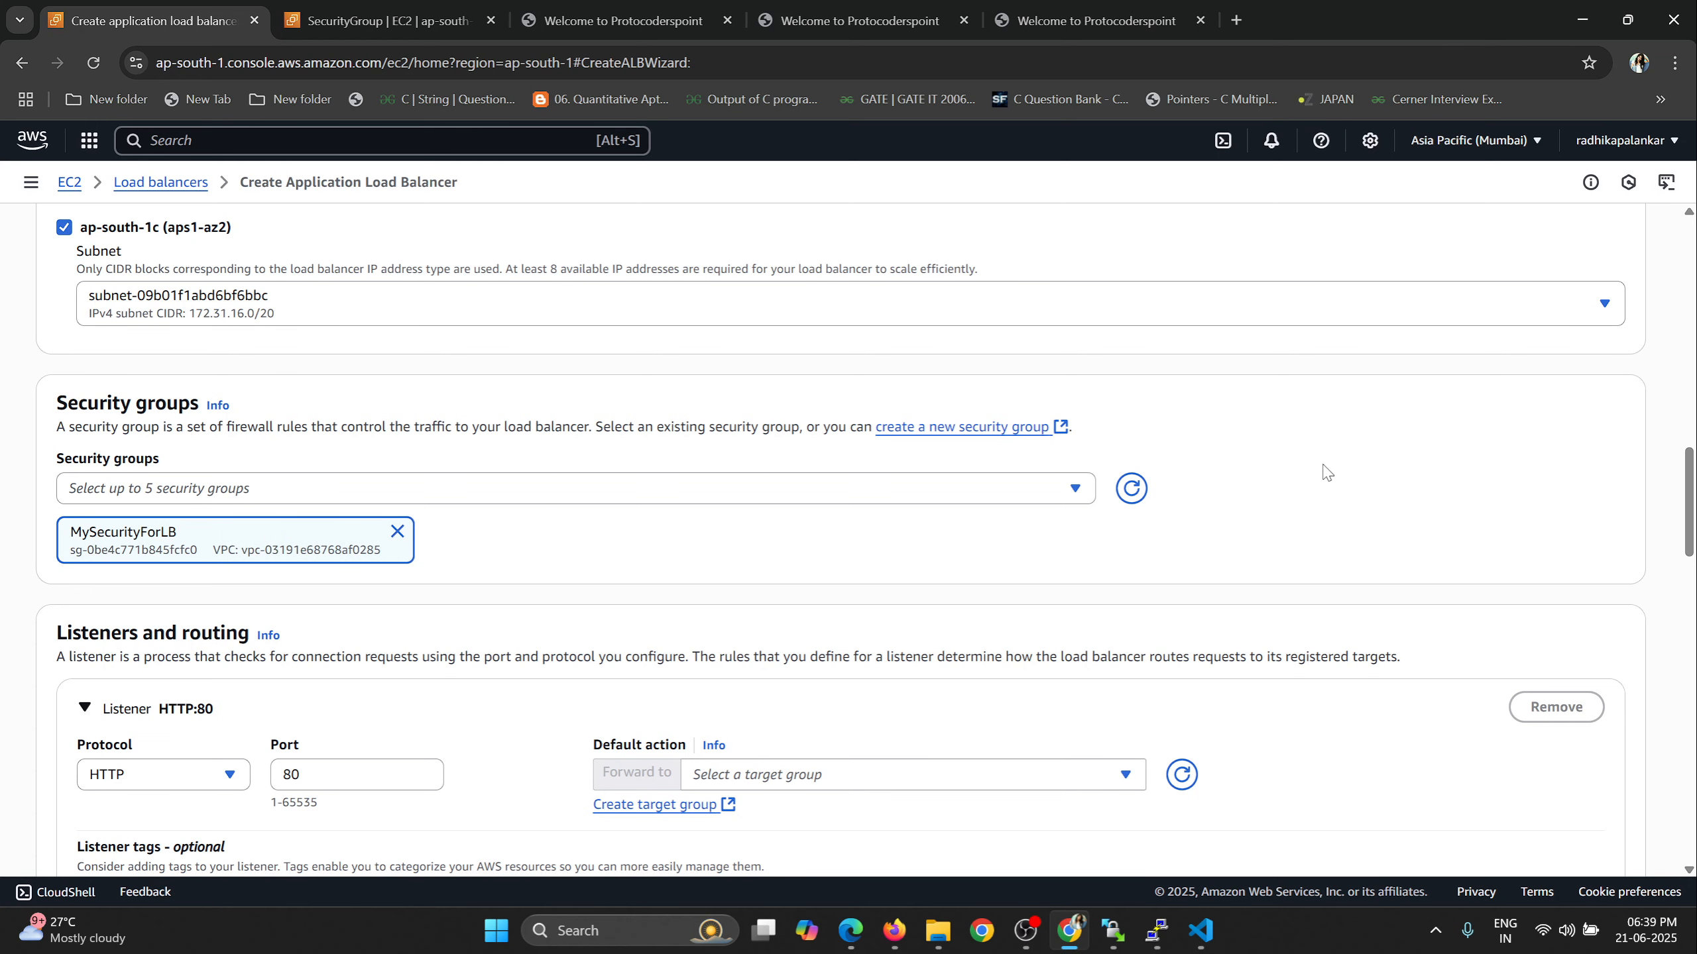
Check the HTTP:80 listener's available target groups and start creating a new target group for it.
{"action": "scroll", "coordinate": [1323, 474], "scroll_direction": "down", "scroll_amount": 4}
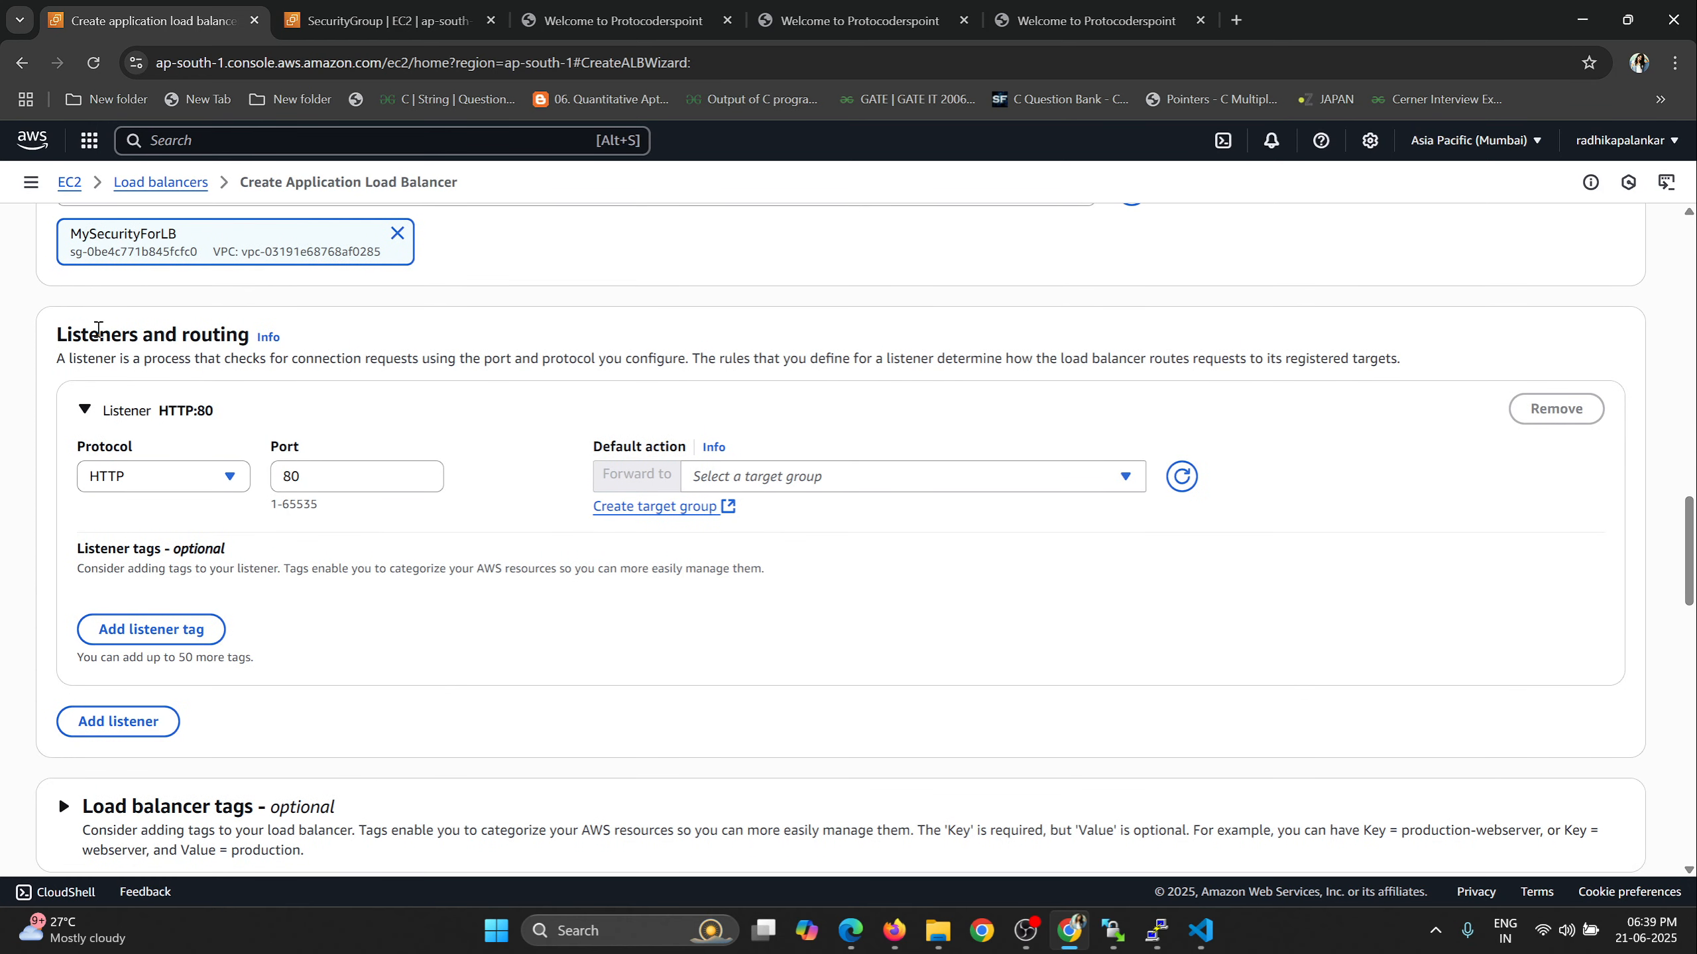
{"action": "left_click_drag", "start_coordinate": [64, 333], "coordinate": [235, 337]}
{"action": "left_click", "coordinate": [892, 481]}
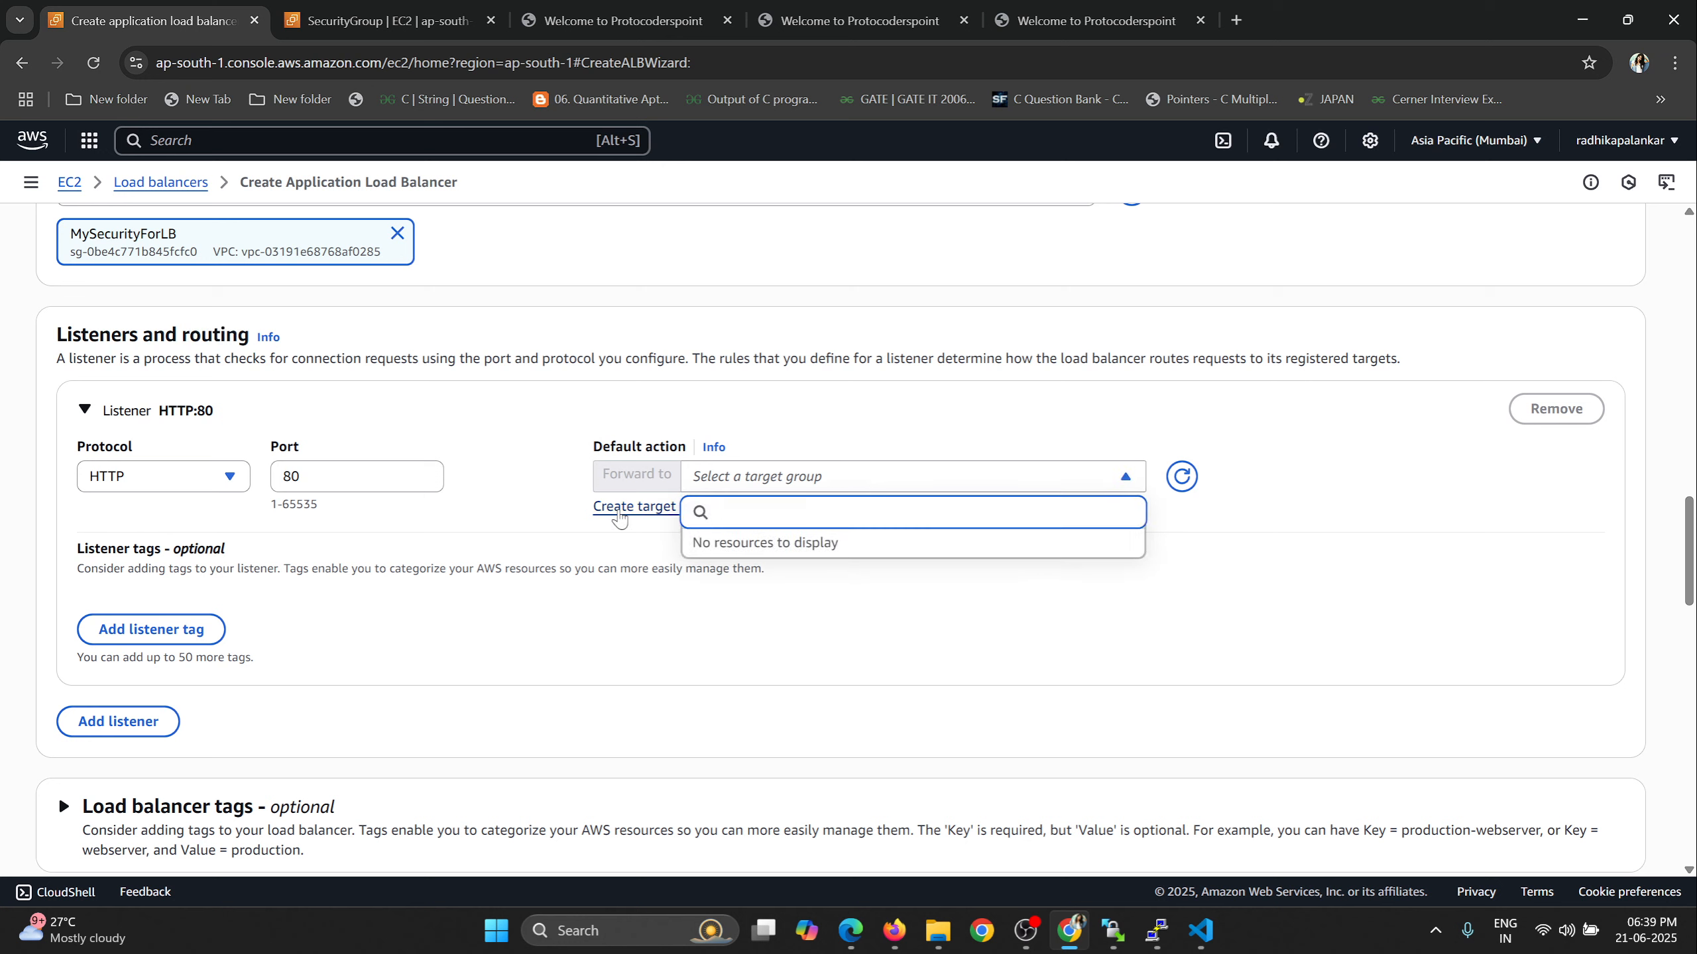
{"action": "left_click", "coordinate": [634, 625]}
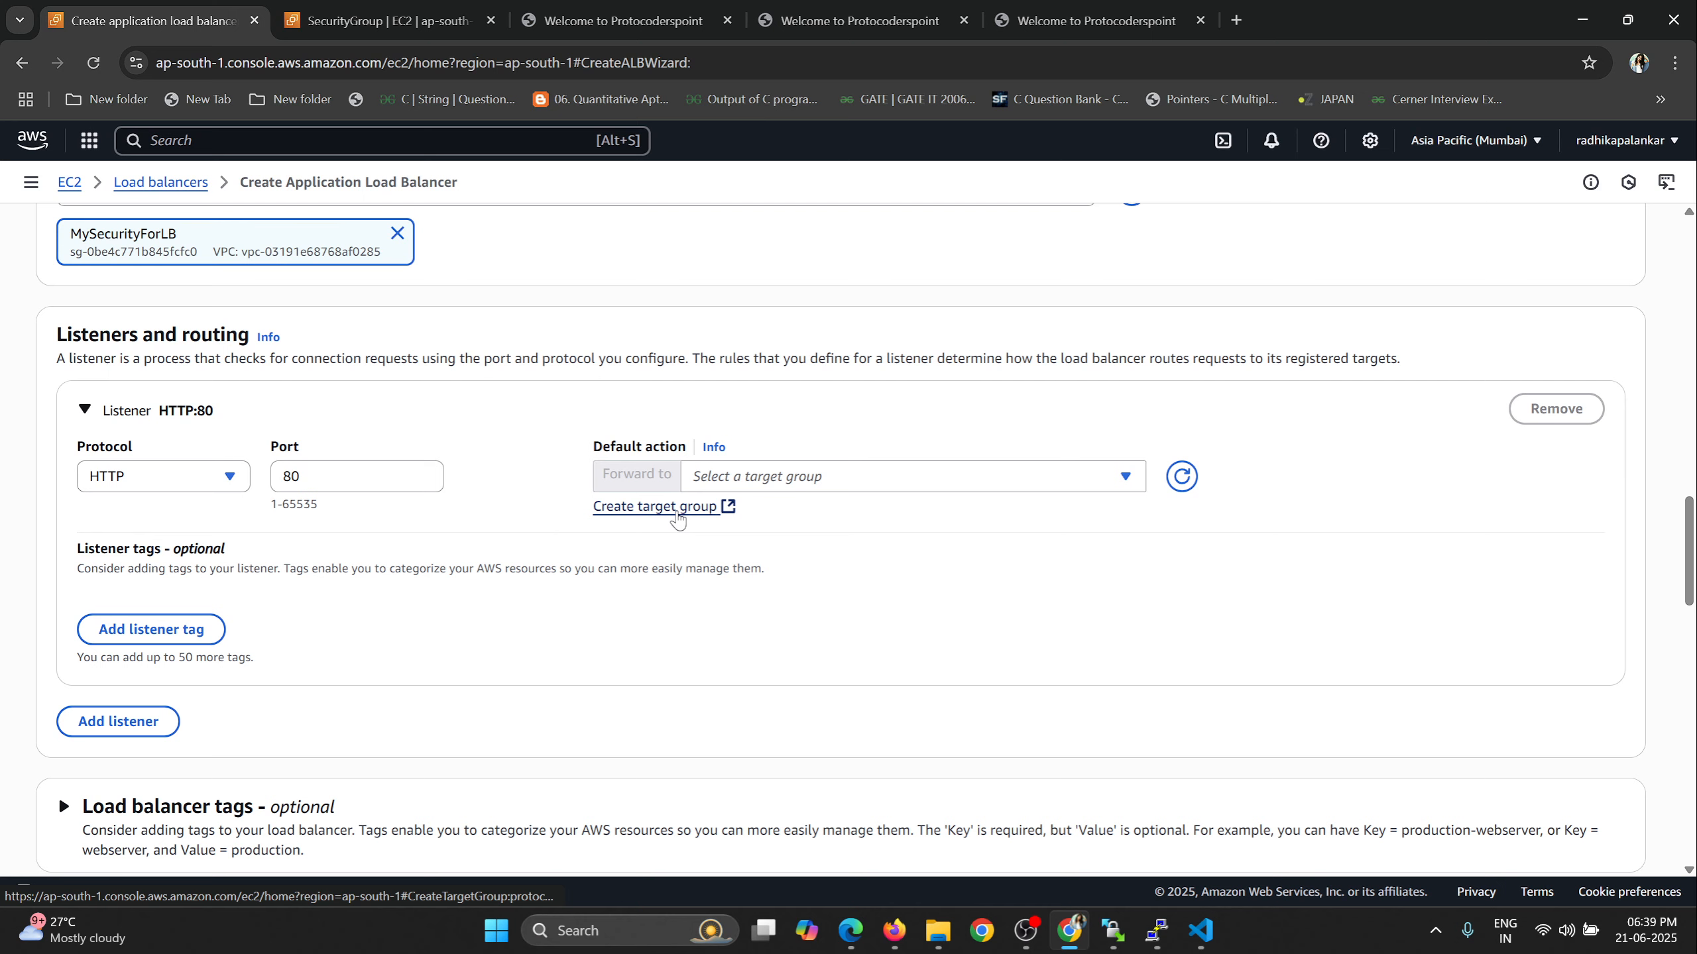
{"action": "left_click", "coordinate": [676, 512]}
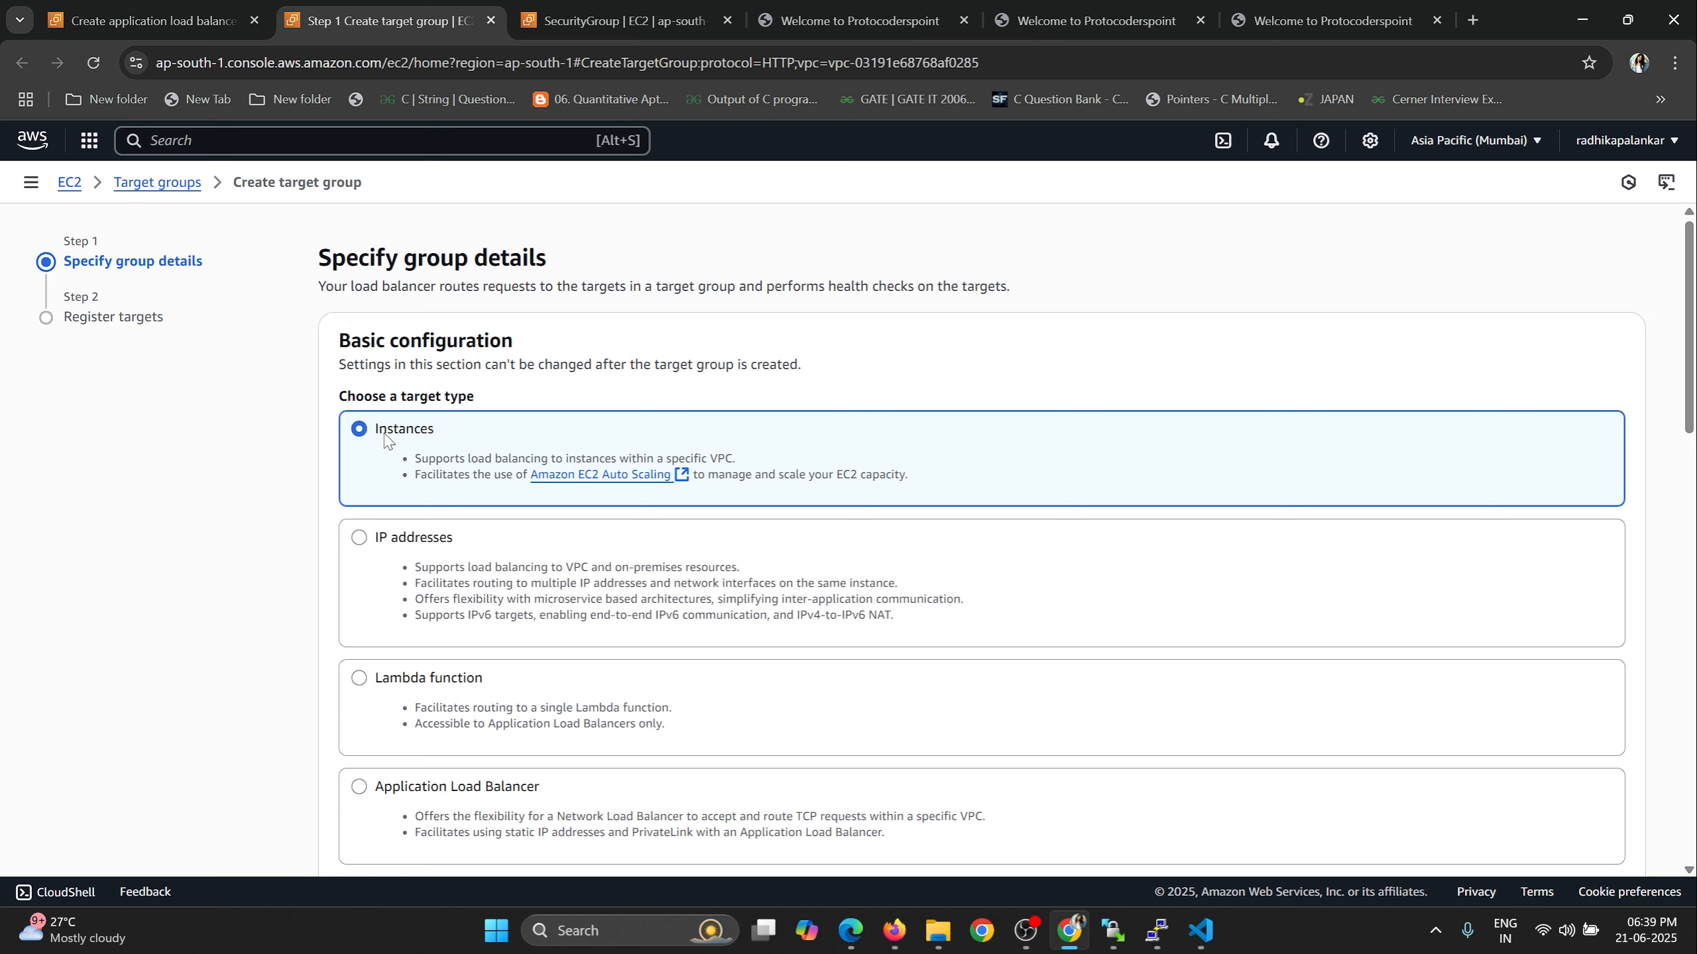
Keep Instances as the target type and name the target group MyTargetGroup.
{"action": "scroll", "coordinate": [733, 406], "scroll_direction": "down", "scroll_amount": 2}
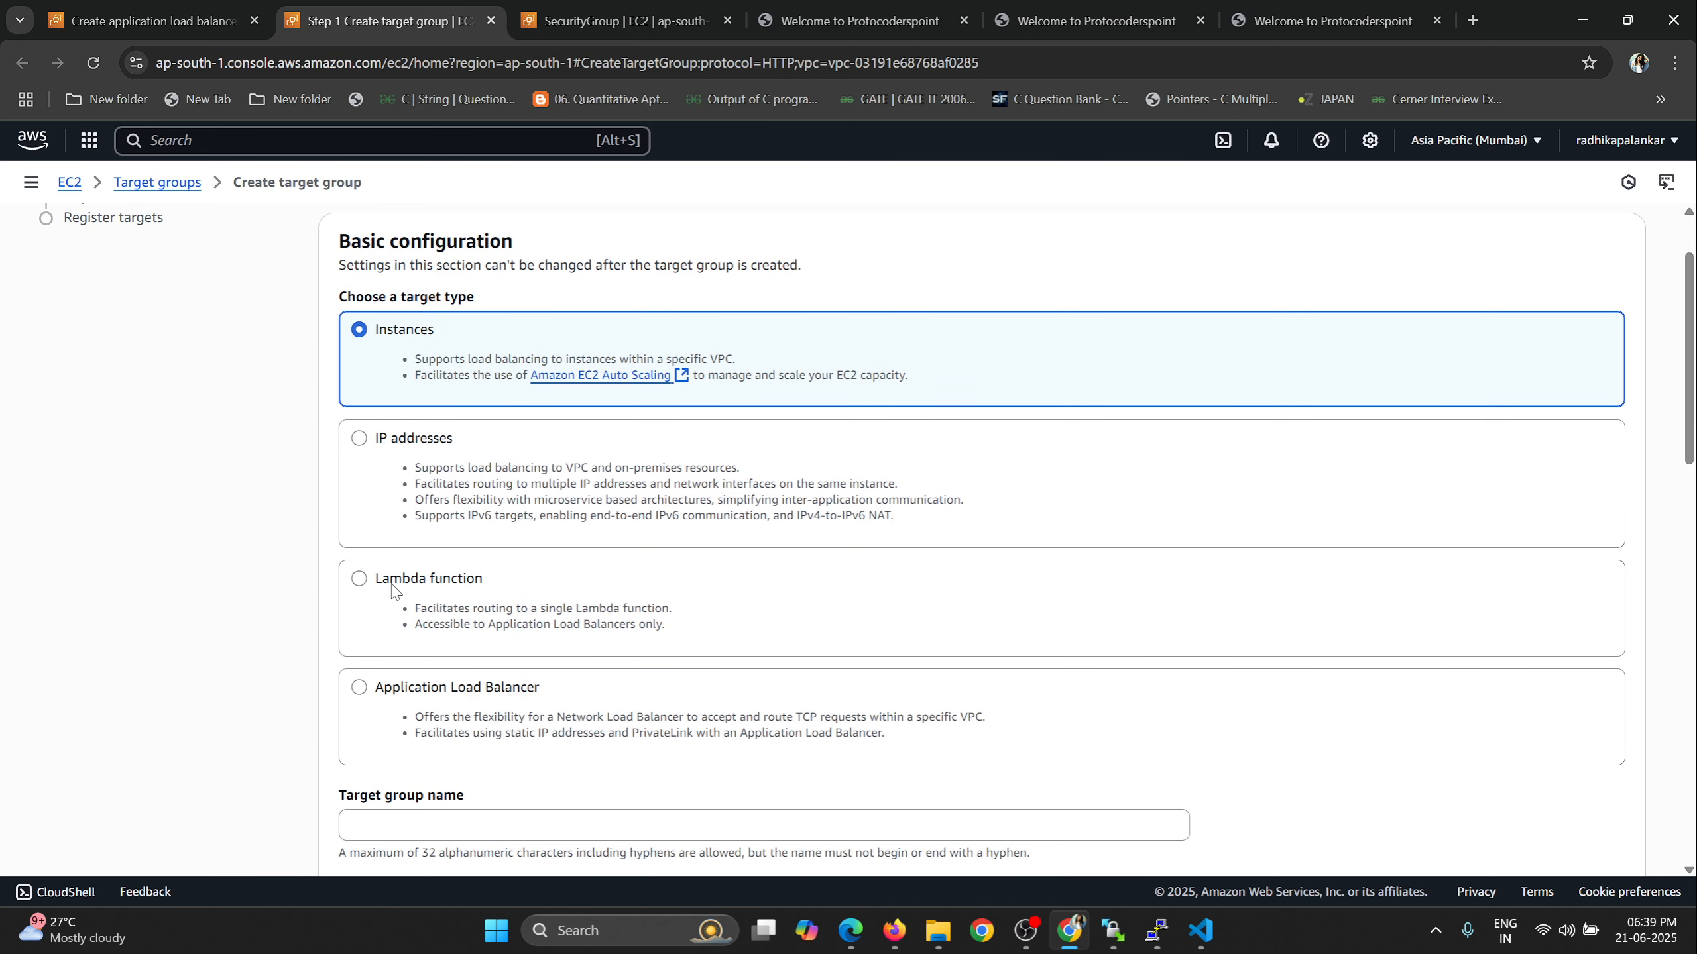
{"action": "scroll", "coordinate": [399, 598], "scroll_direction": "down", "scroll_amount": 1}
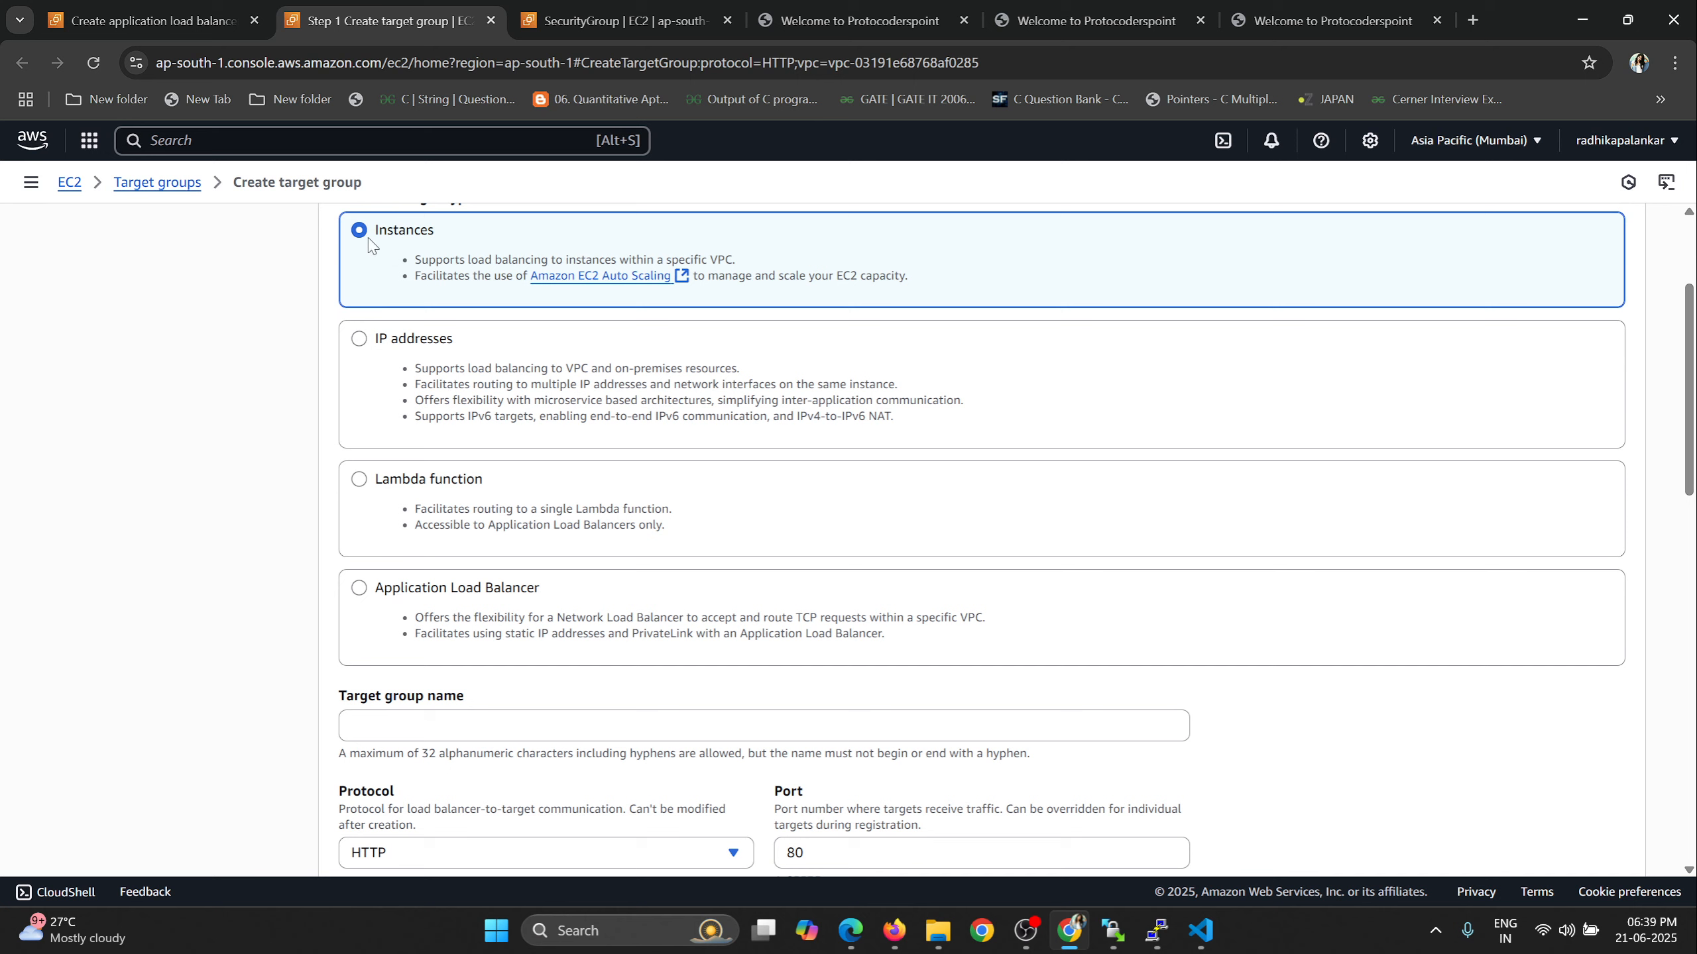
{"action": "scroll", "coordinate": [591, 327], "scroll_direction": "down", "scroll_amount": 1}
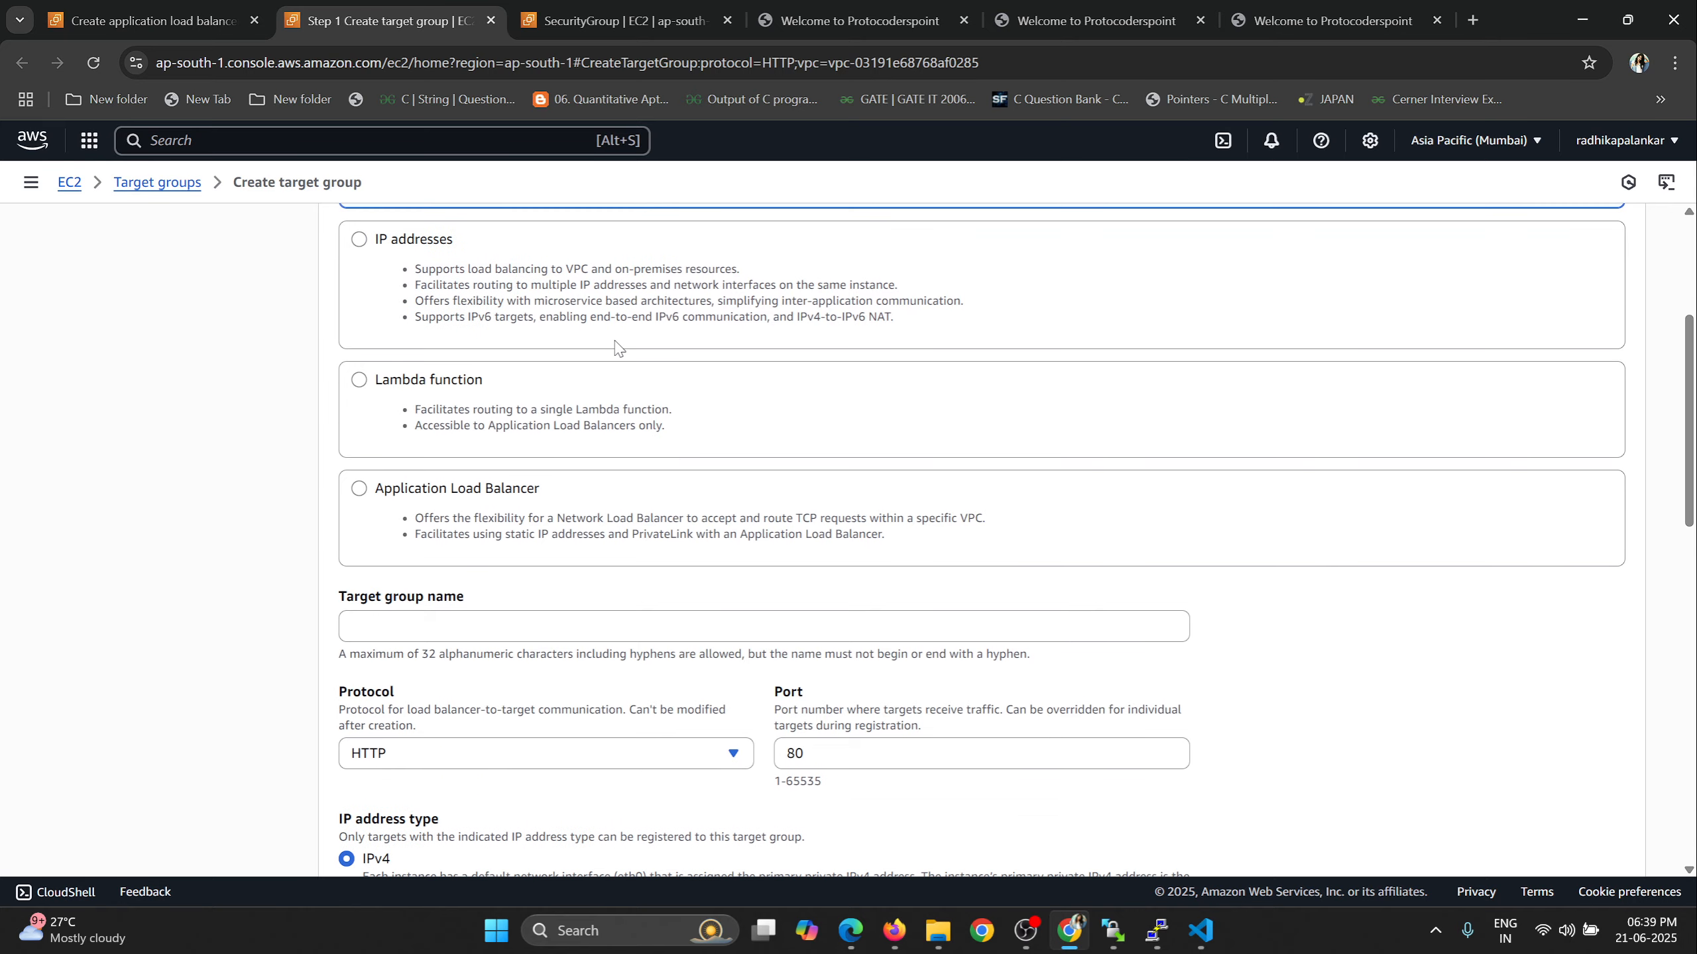
{"action": "scroll", "coordinate": [614, 343], "scroll_direction": "up", "scroll_amount": 2}
{"action": "scroll", "coordinate": [535, 595], "scroll_direction": "down", "scroll_amount": 2}
{"action": "left_click", "coordinate": [520, 633]}
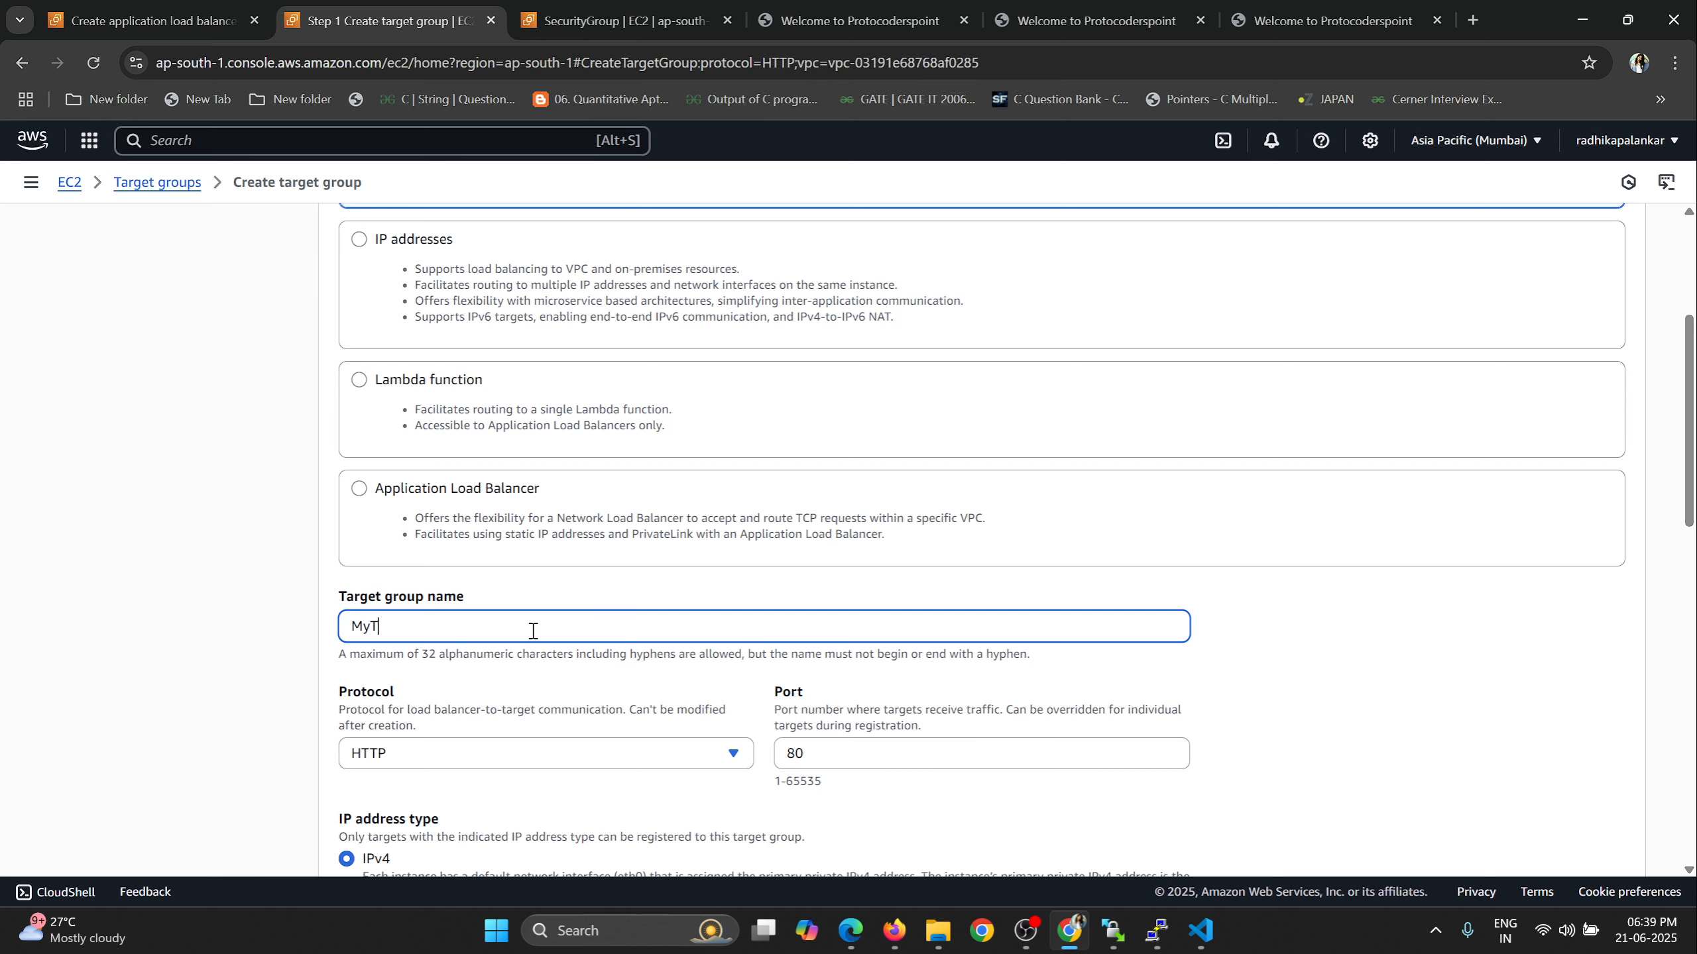
{"action": "type", "text": "MyTargetGroup"}
{"action": "scroll", "coordinate": [428, 665], "scroll_direction": "down", "scroll_amount": 1}
Examine the target group's protocol options and port, and compare them with the web page served by the first instance.
{"action": "left_click", "coordinate": [428, 661]}
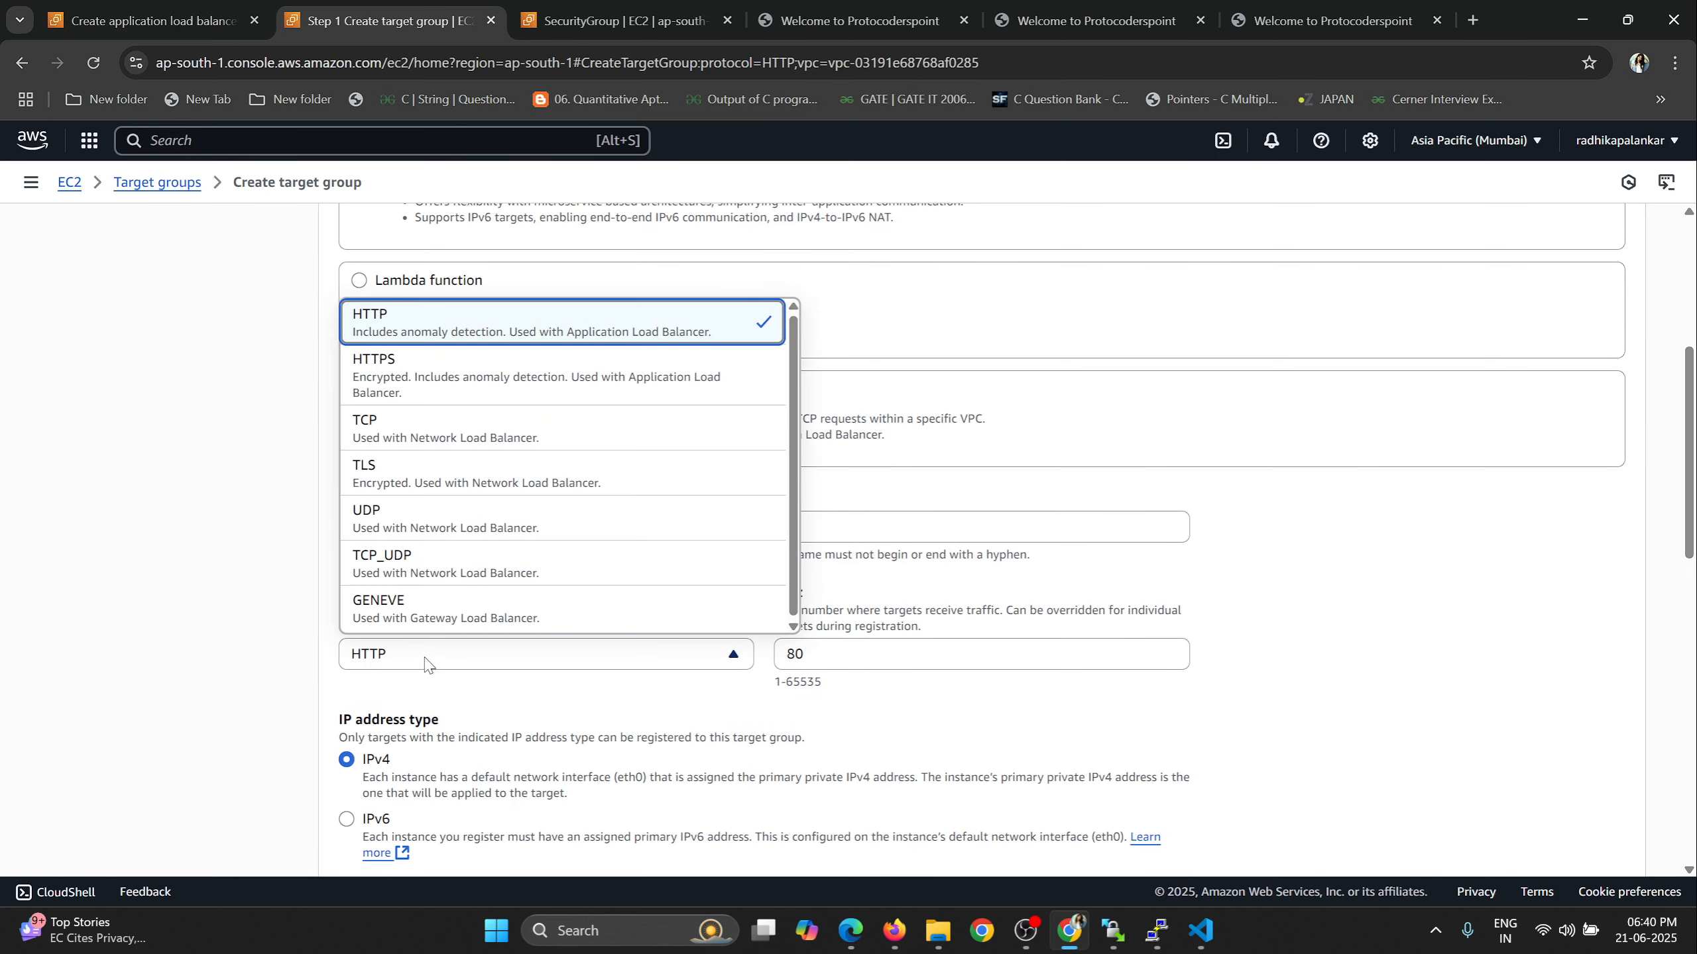
{"action": "left_click", "coordinate": [428, 661]}
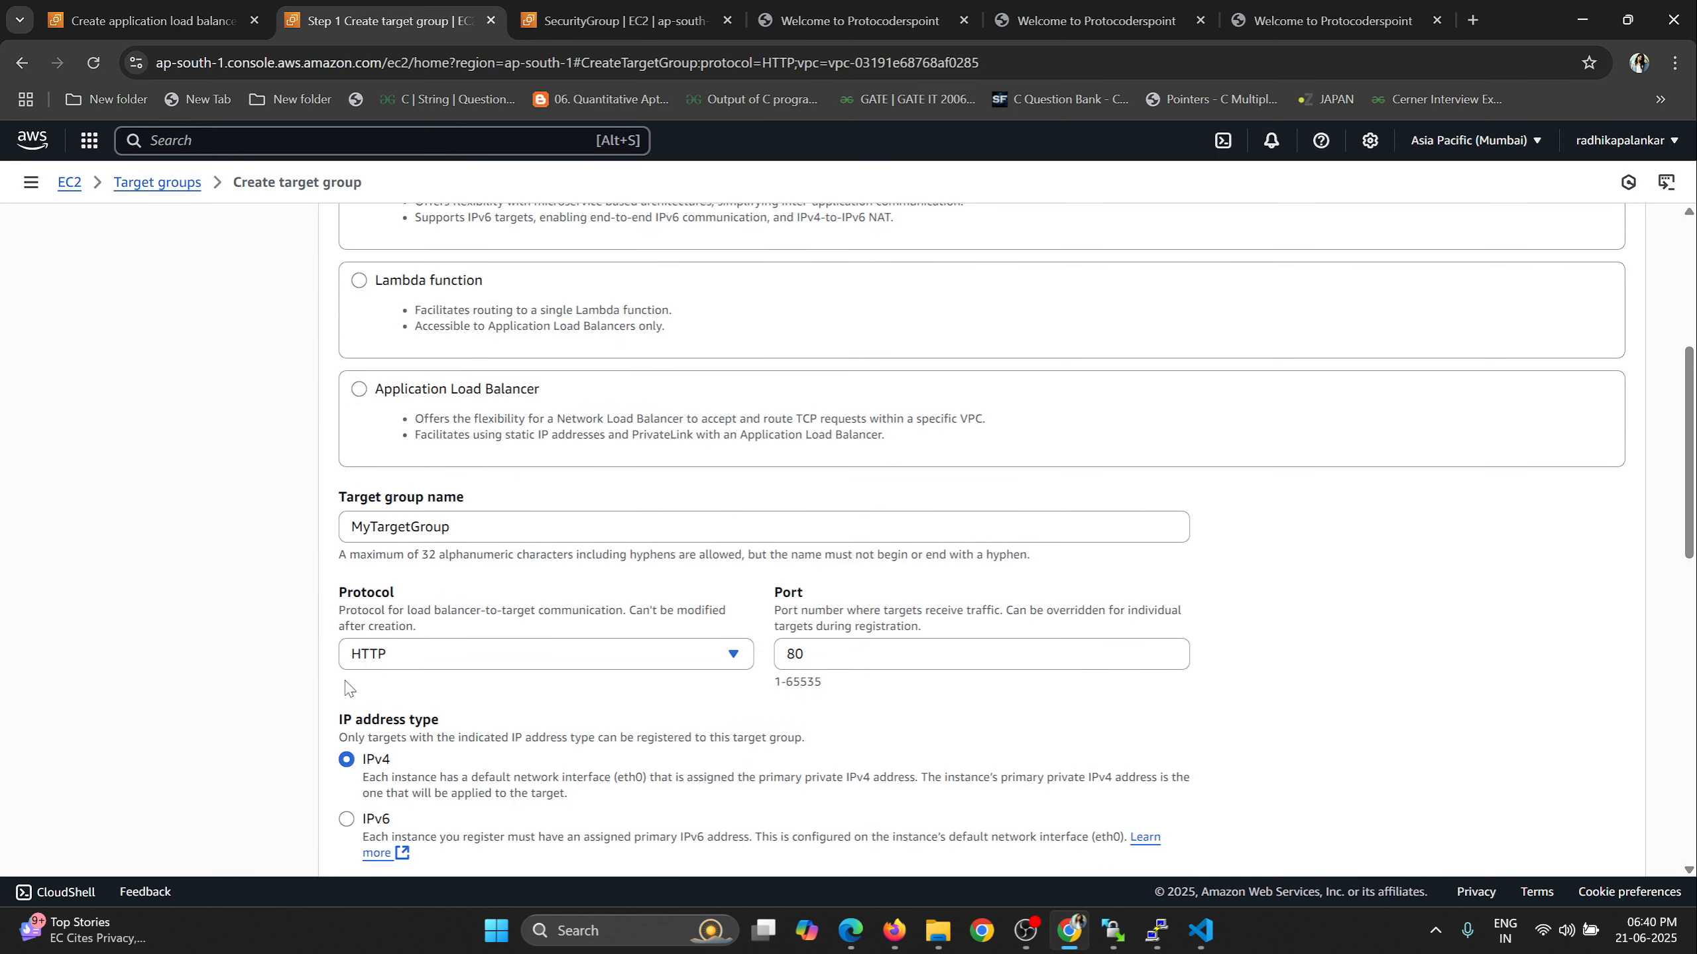
{"action": "left_click_drag", "start_coordinate": [823, 650], "coordinate": [784, 656]}
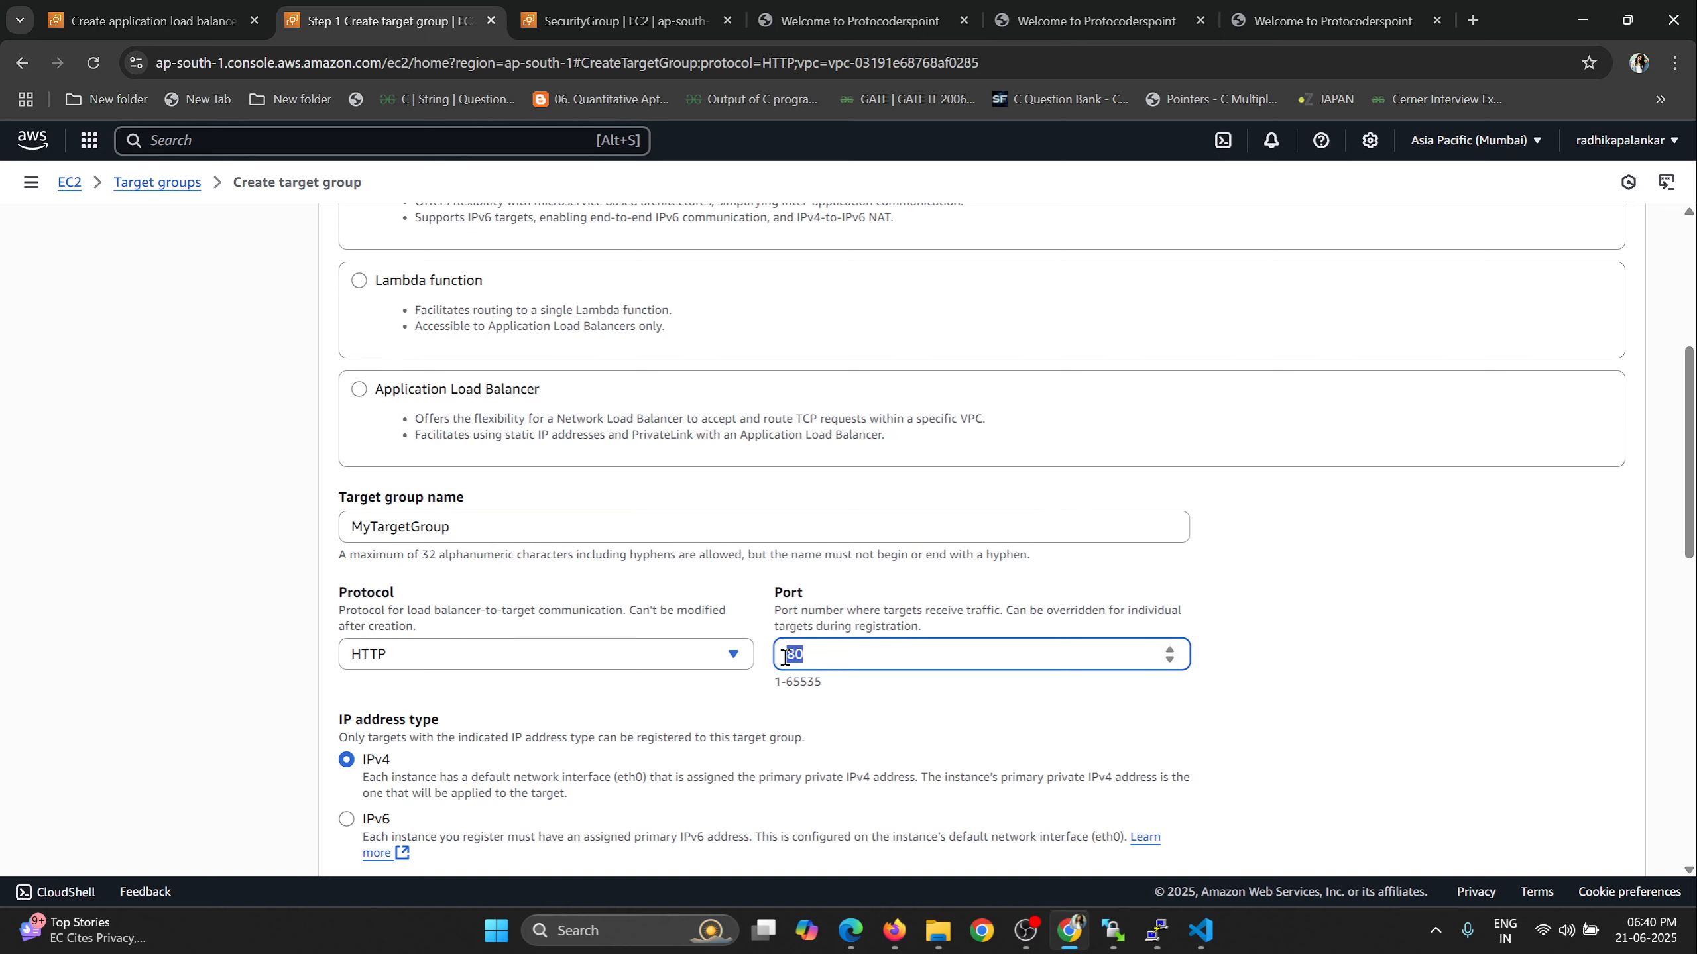
{"action": "left_click", "coordinate": [888, 16]}
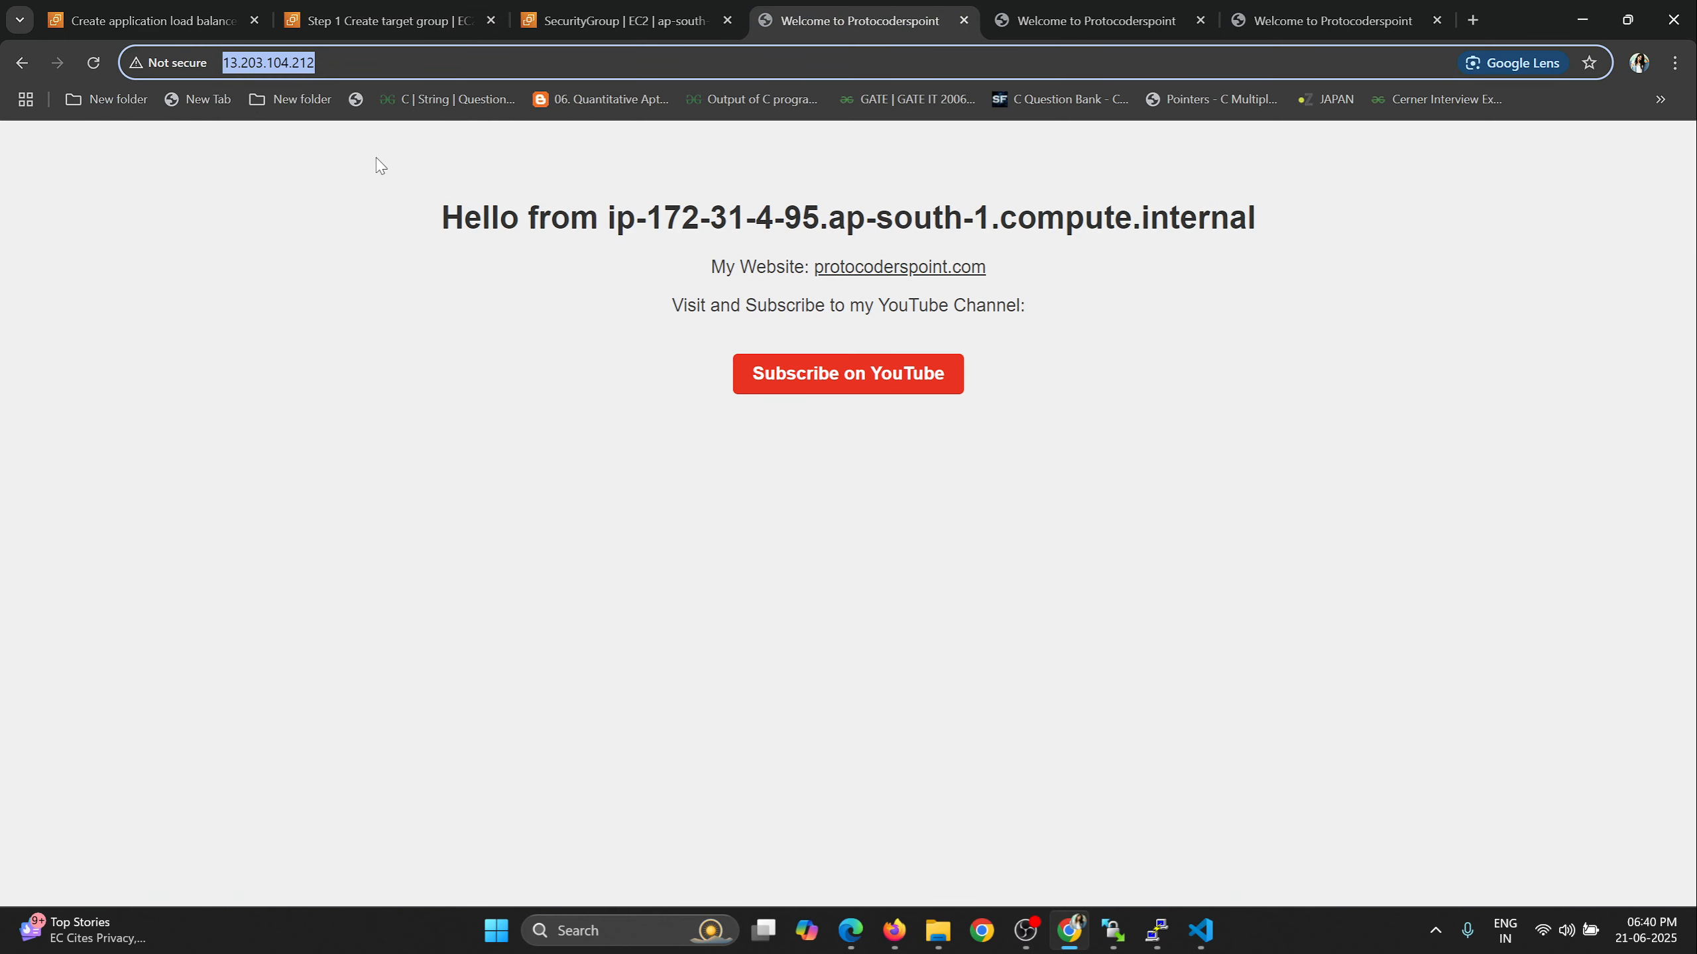
{"action": "left_click", "coordinate": [334, 20]}
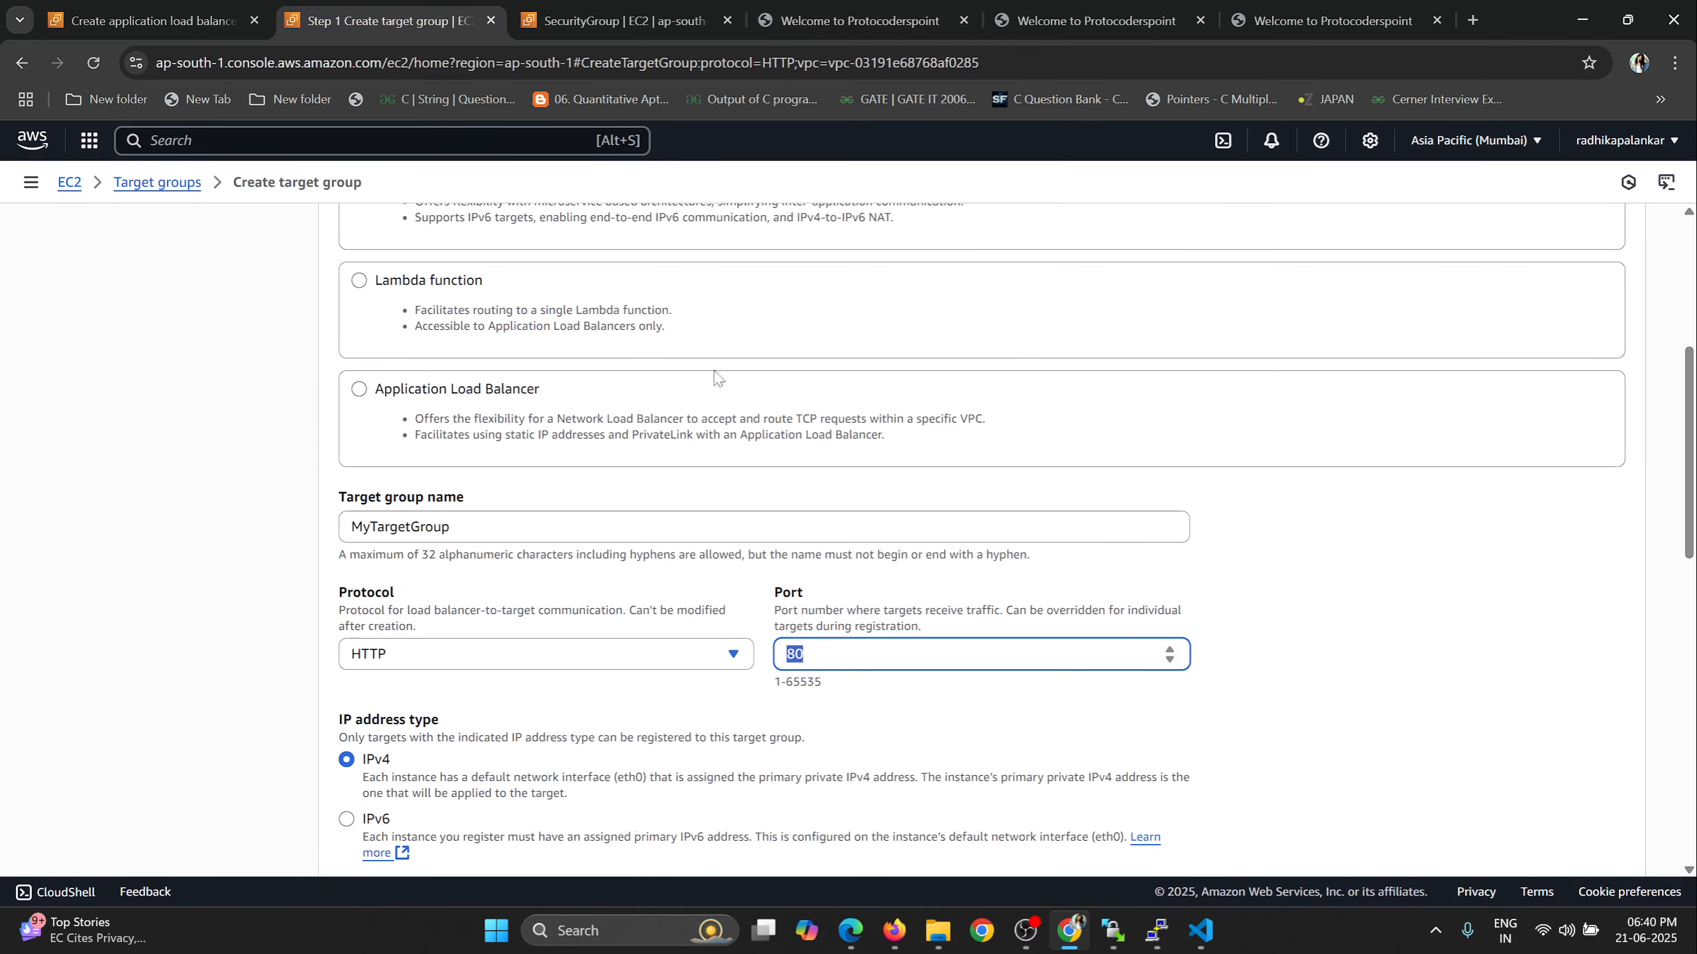
{"action": "scroll", "coordinate": [1124, 604], "scroll_direction": "down", "scroll_amount": 1}
{"action": "left_click", "coordinate": [606, 558]}
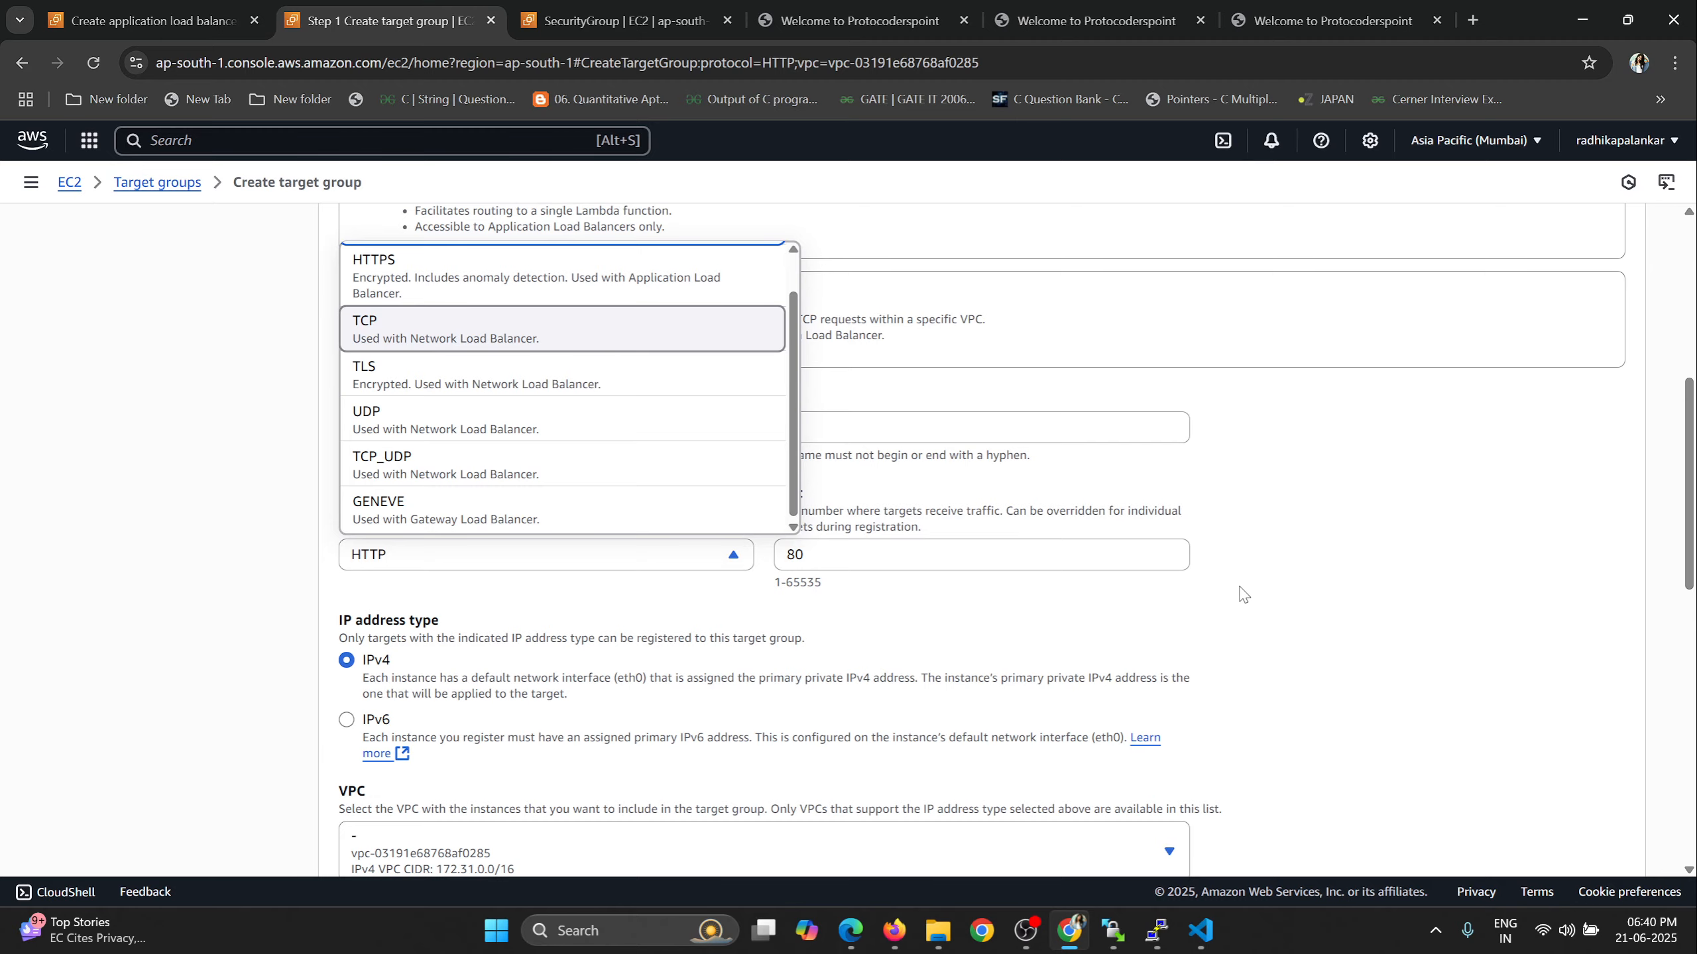
{"action": "scroll", "coordinate": [1242, 594], "scroll_direction": "down", "scroll_amount": 1}
{"action": "left_click", "coordinate": [1326, 495]}
Keep the IP address type, VPC and HTTP health check with path "/", and proceed to registering targets.
{"action": "scroll", "coordinate": [472, 483], "scroll_direction": "down", "scroll_amount": 5}
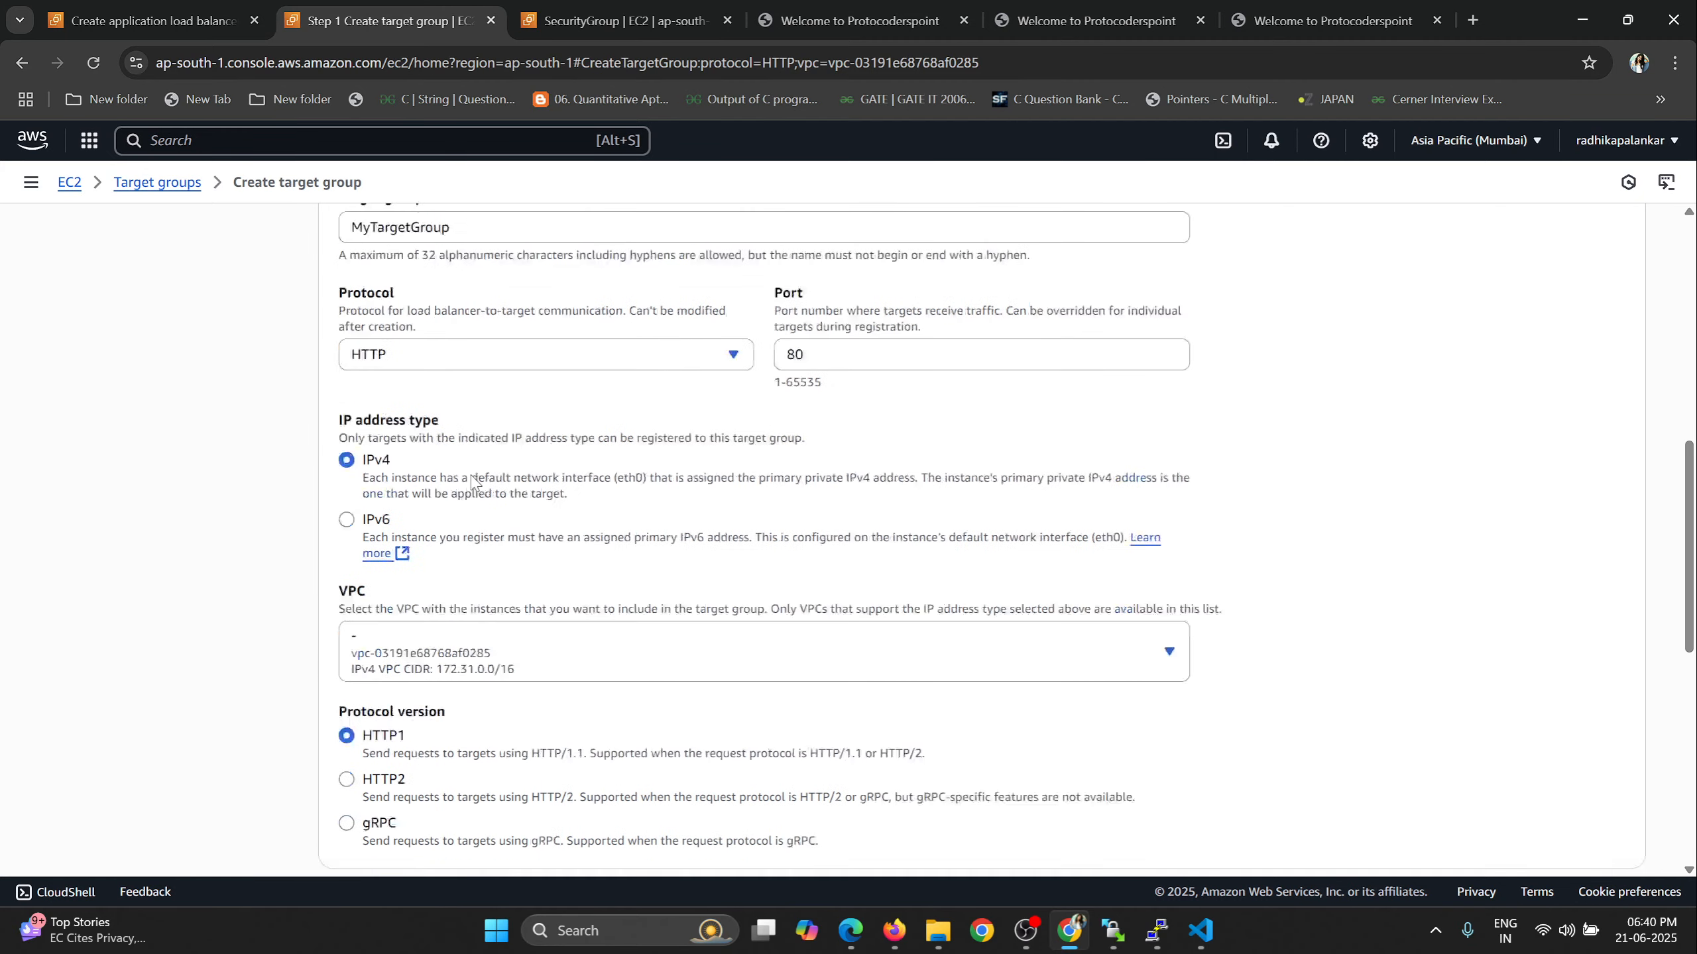
{"action": "scroll", "coordinate": [448, 572], "scroll_direction": "down", "scroll_amount": 2}
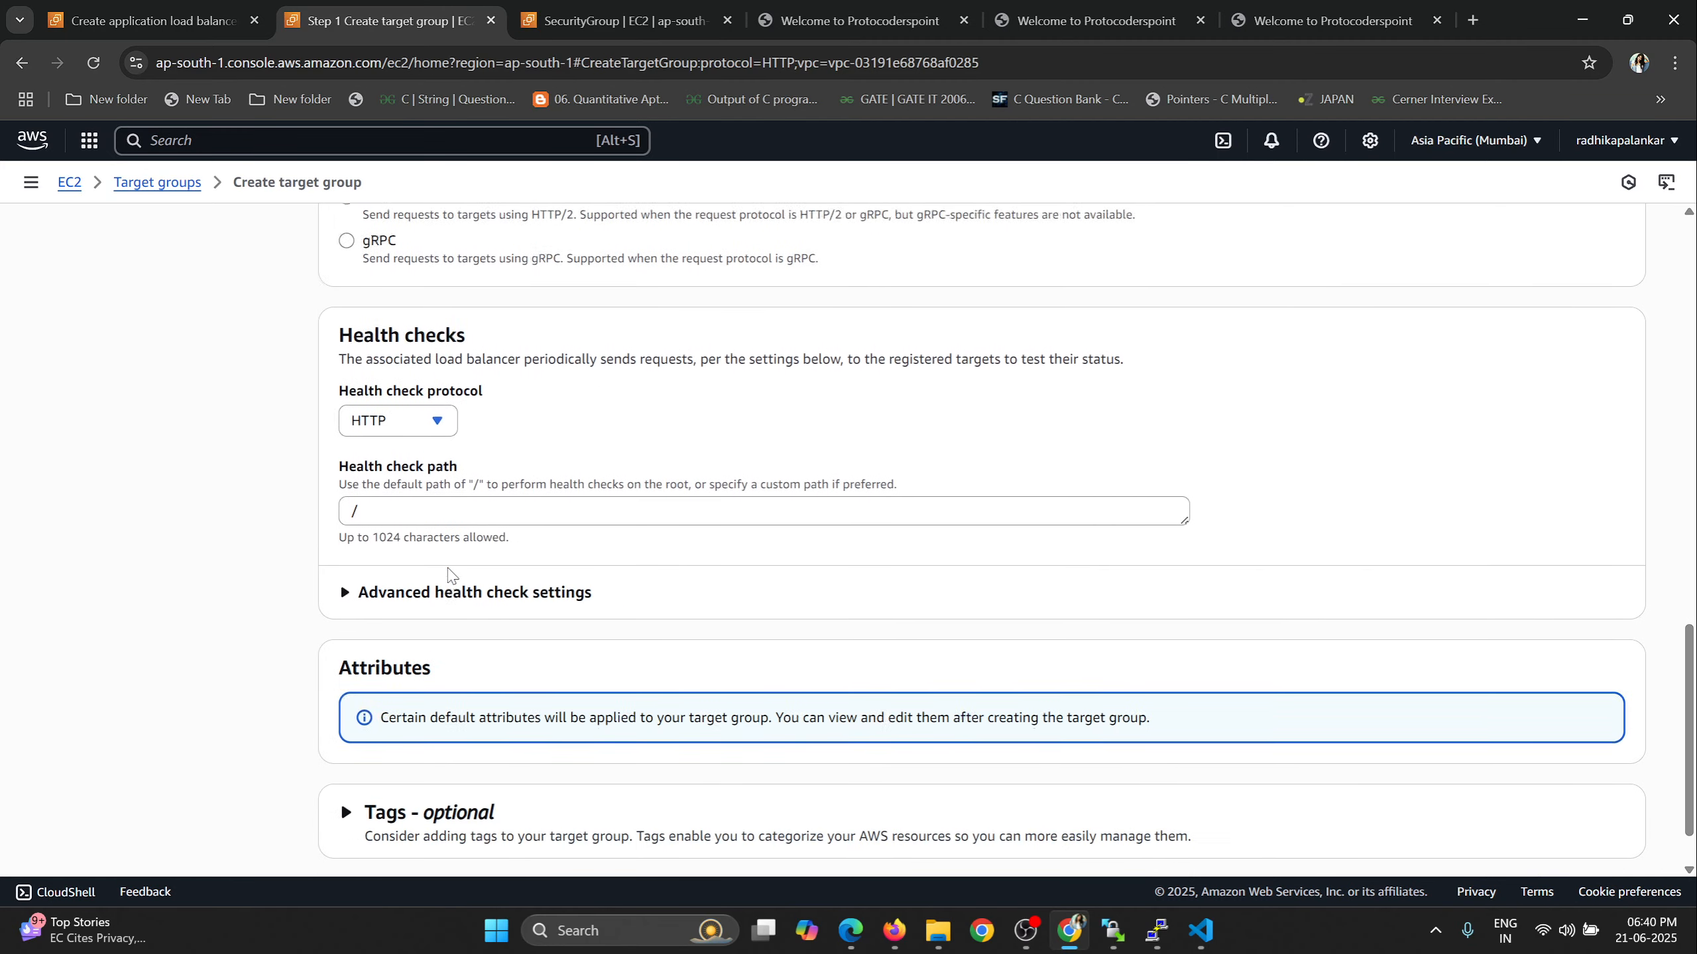
{"action": "left_click", "coordinate": [398, 501]}
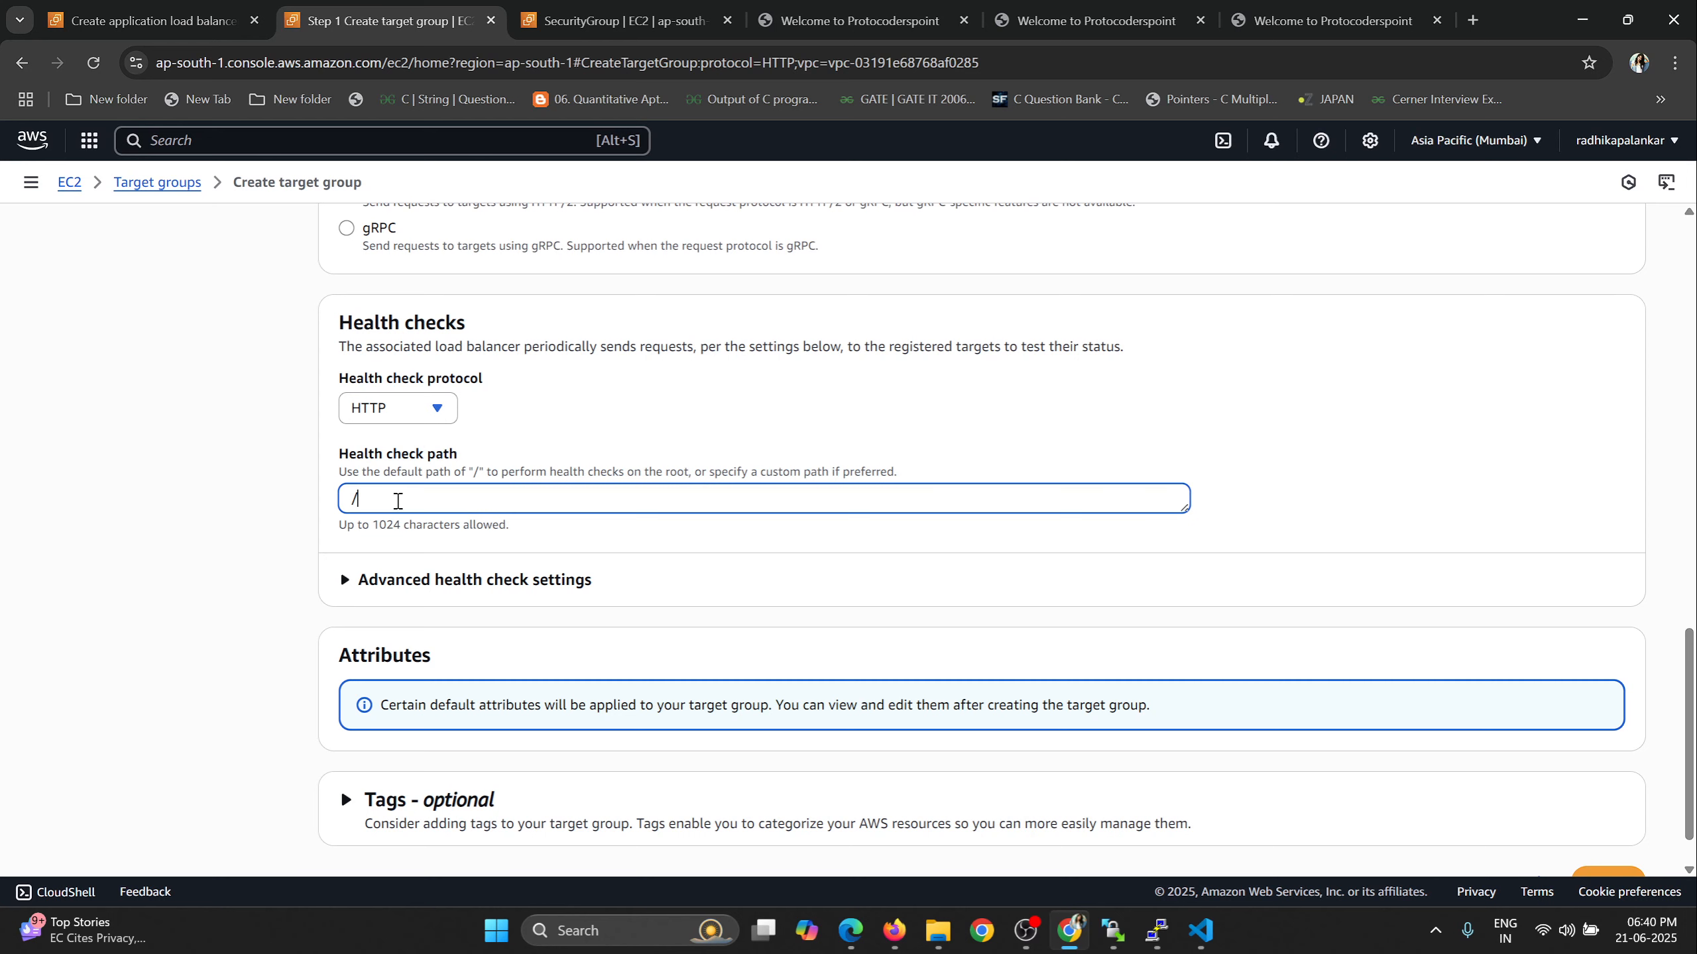
{"action": "left_click_drag", "start_coordinate": [339, 322], "coordinate": [444, 322]}
{"action": "scroll", "coordinate": [618, 470], "scroll_direction": "down", "scroll_amount": 1}
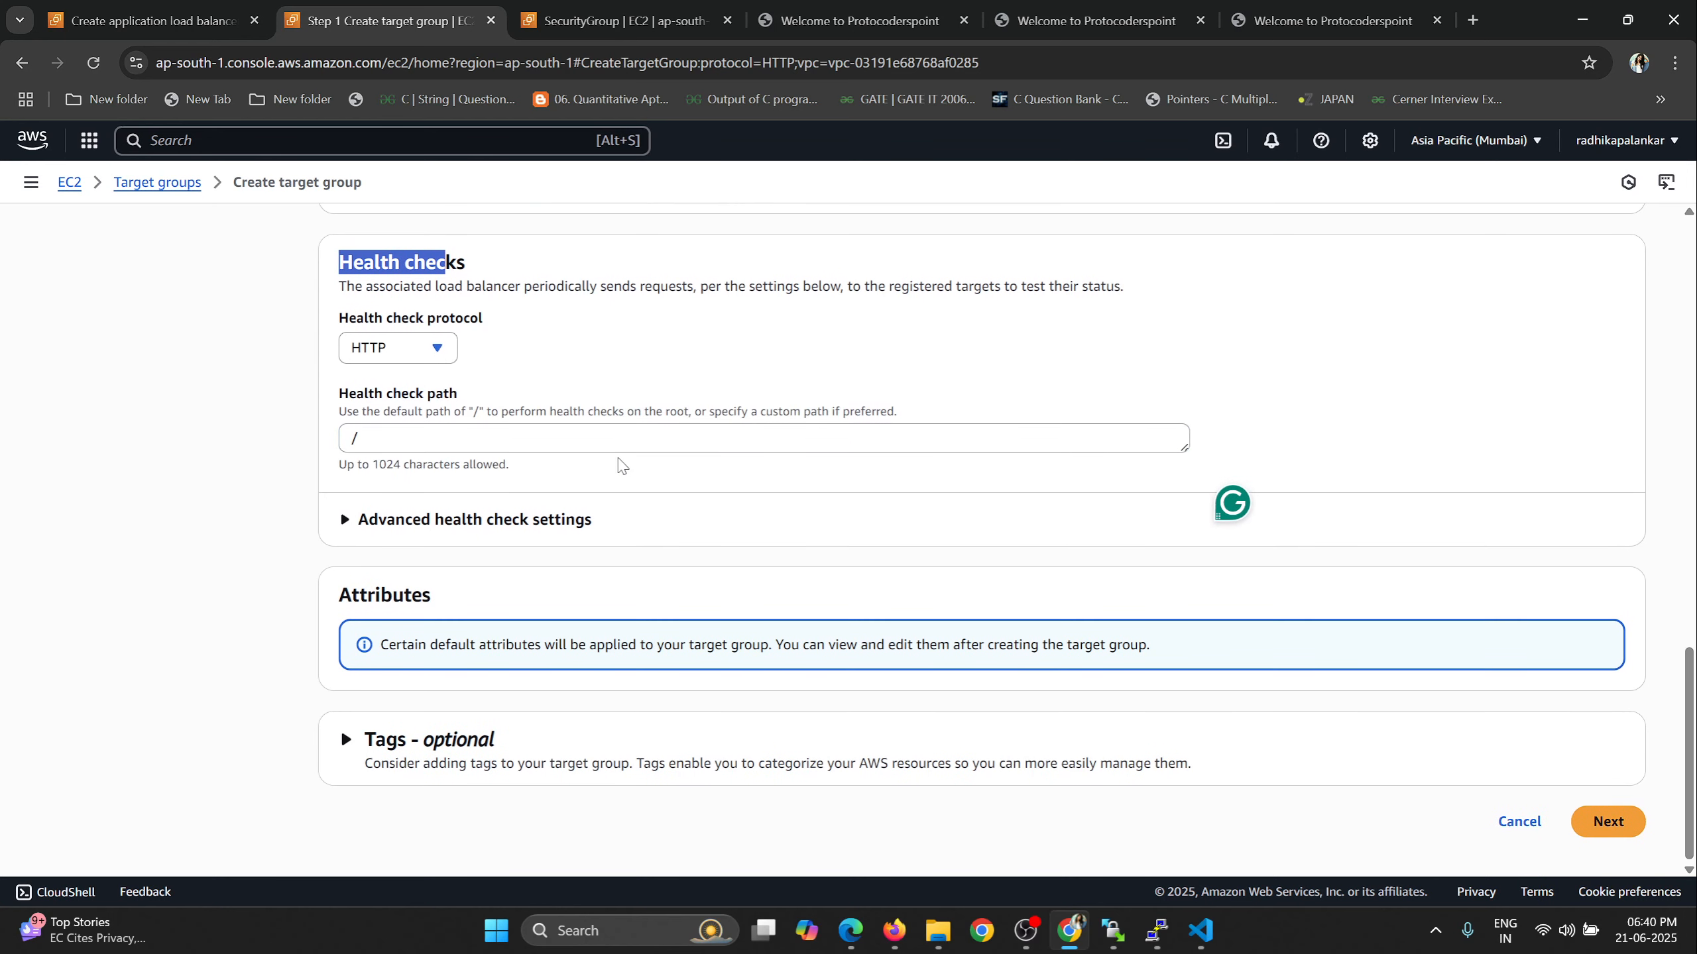
{"action": "left_click", "coordinate": [1611, 823]}
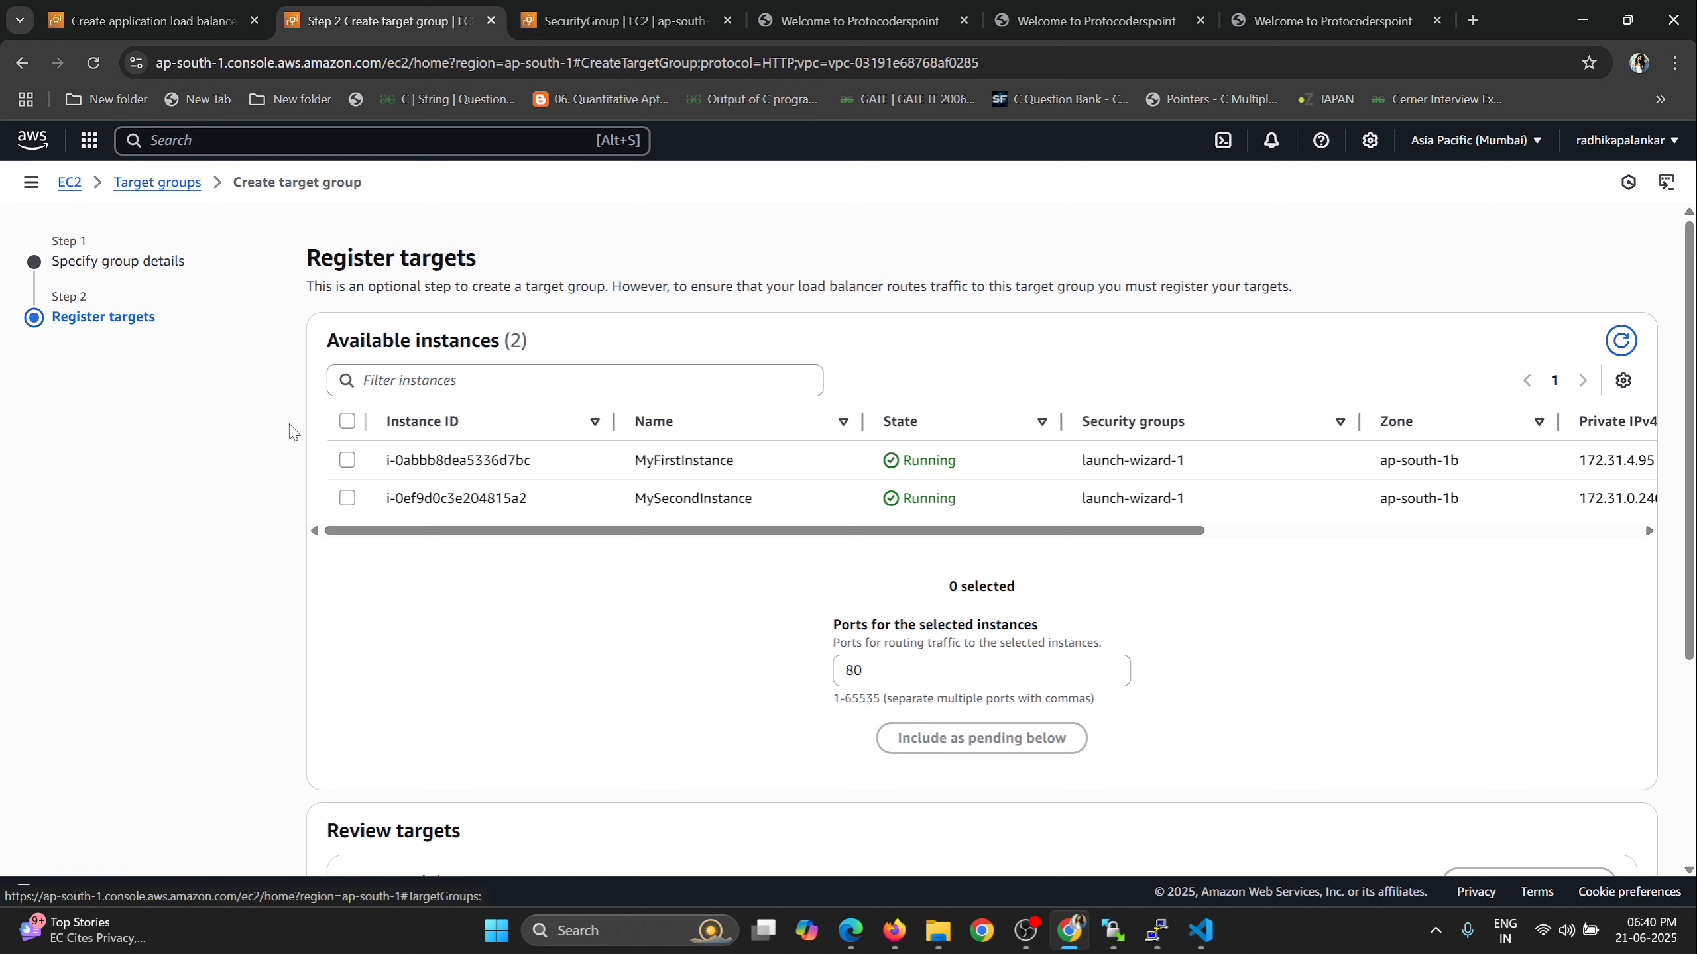
Include MyFirstInstance and MySecondInstance as pending targets on port 80 and review the target list.
{"action": "left_click", "coordinate": [347, 422]}
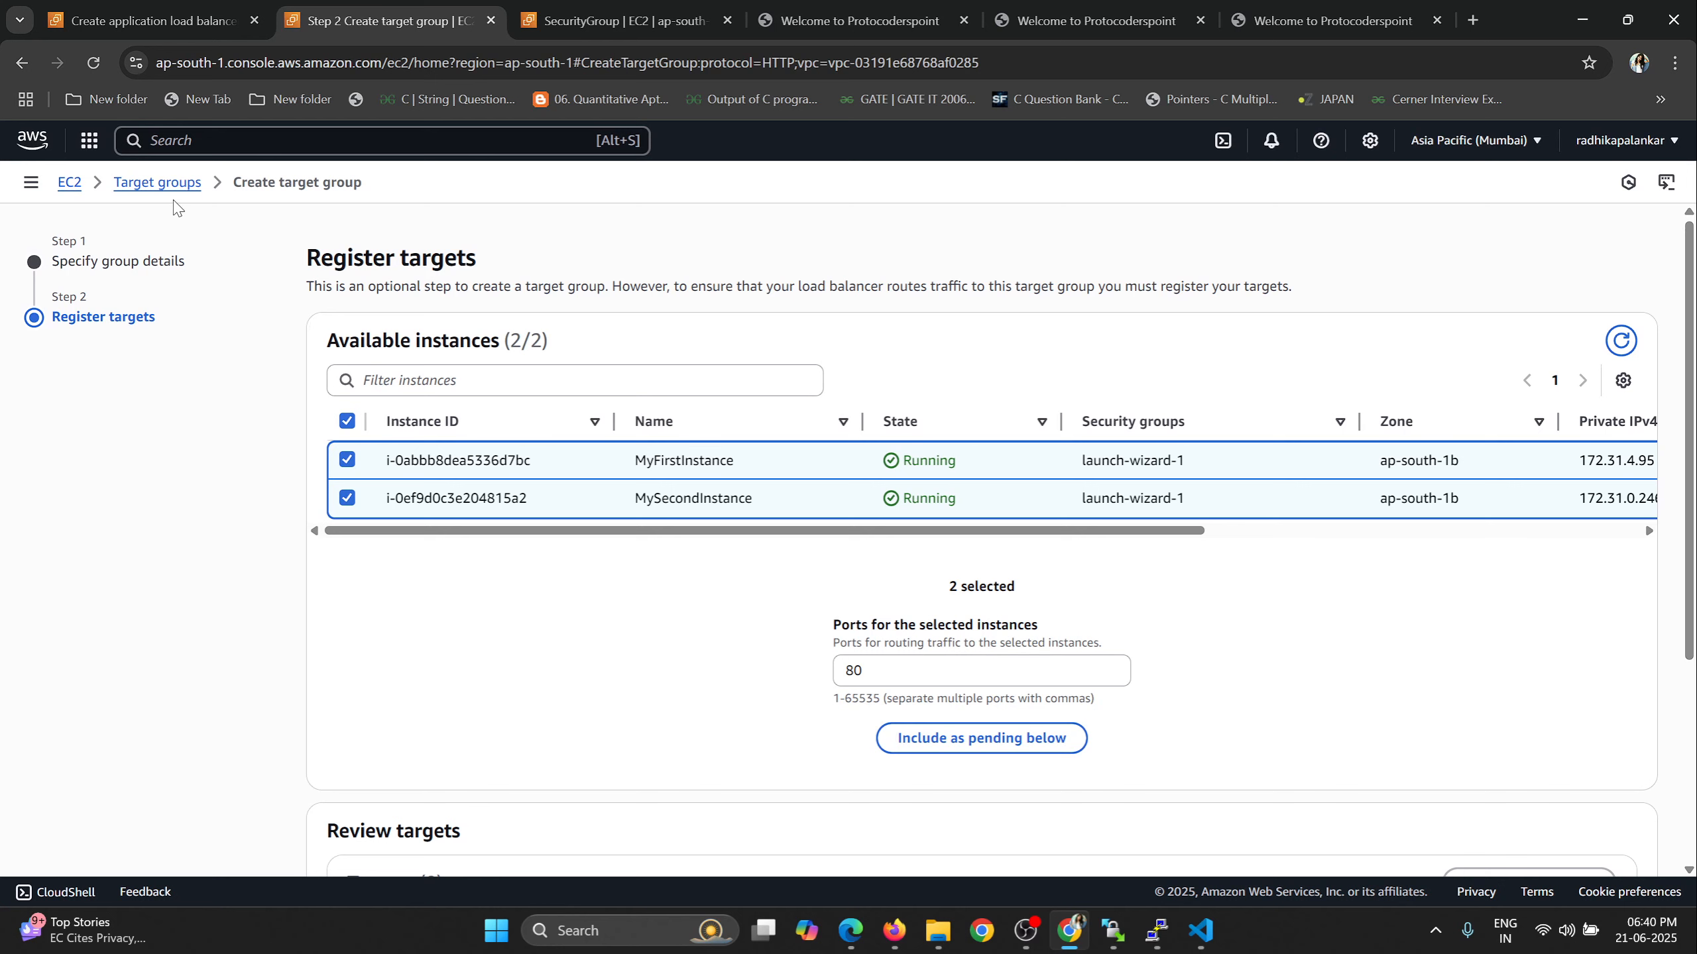
{"action": "scroll", "coordinate": [1288, 610], "scroll_direction": "down", "scroll_amount": 1}
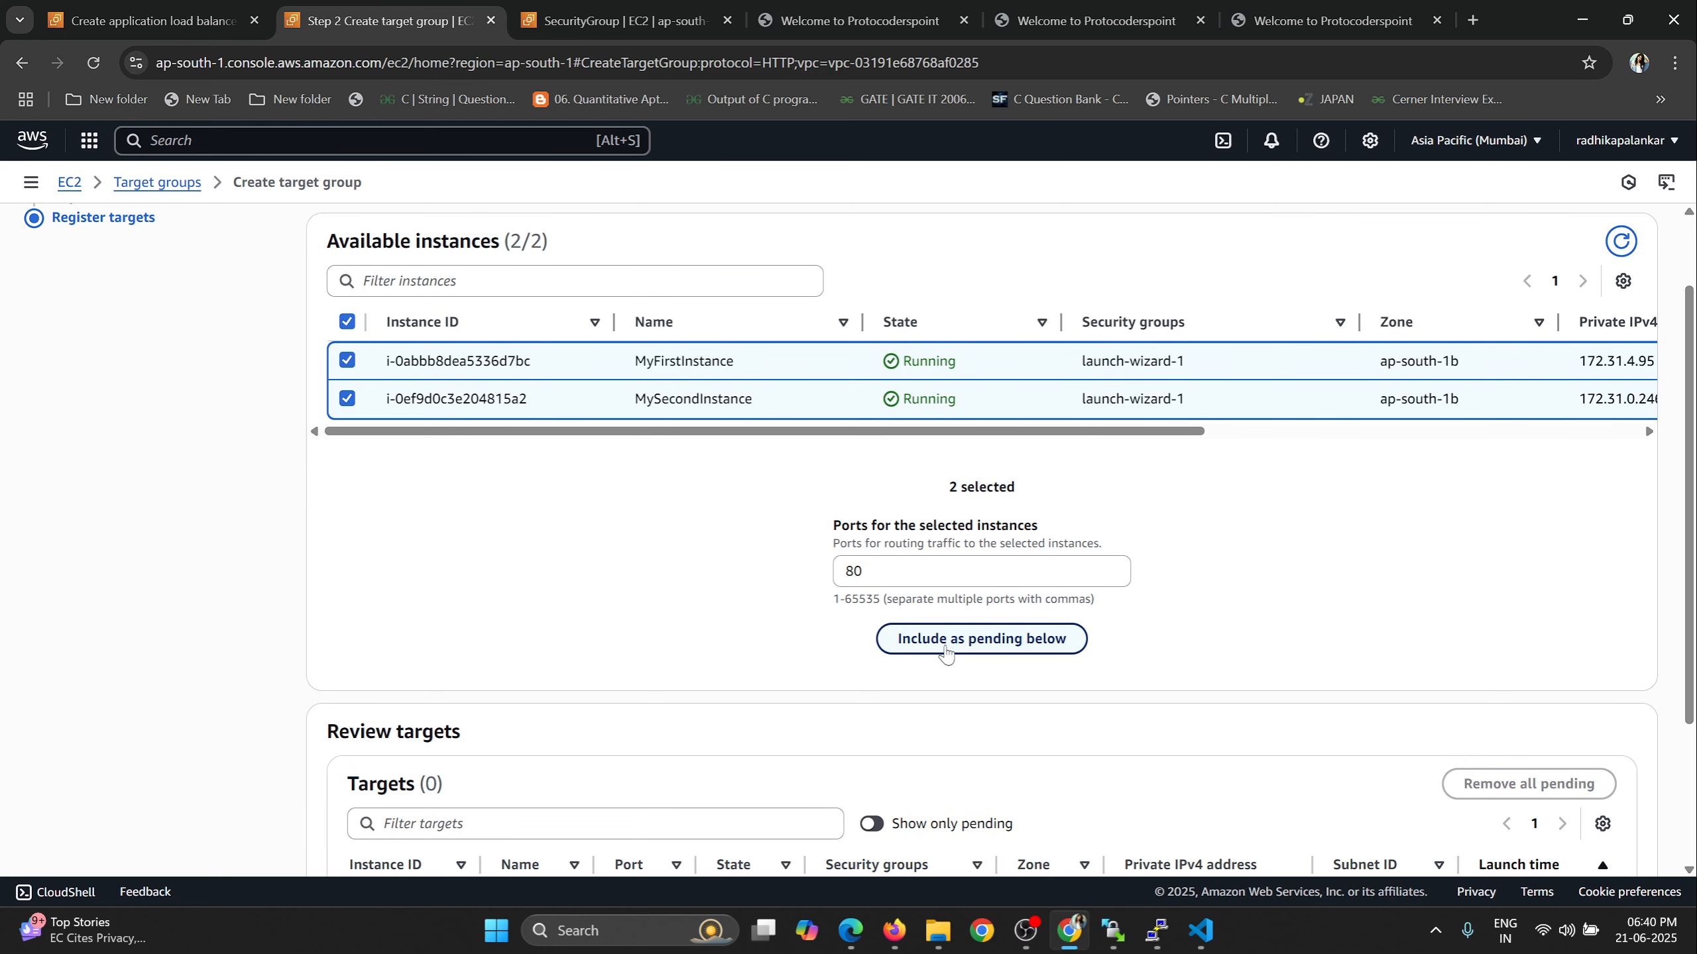
{"action": "left_click", "coordinate": [916, 640]}
{"action": "scroll", "coordinate": [1052, 762], "scroll_direction": "down", "scroll_amount": 3}
{"action": "scroll", "coordinate": [1051, 762], "scroll_direction": "right", "scroll_amount": 1}
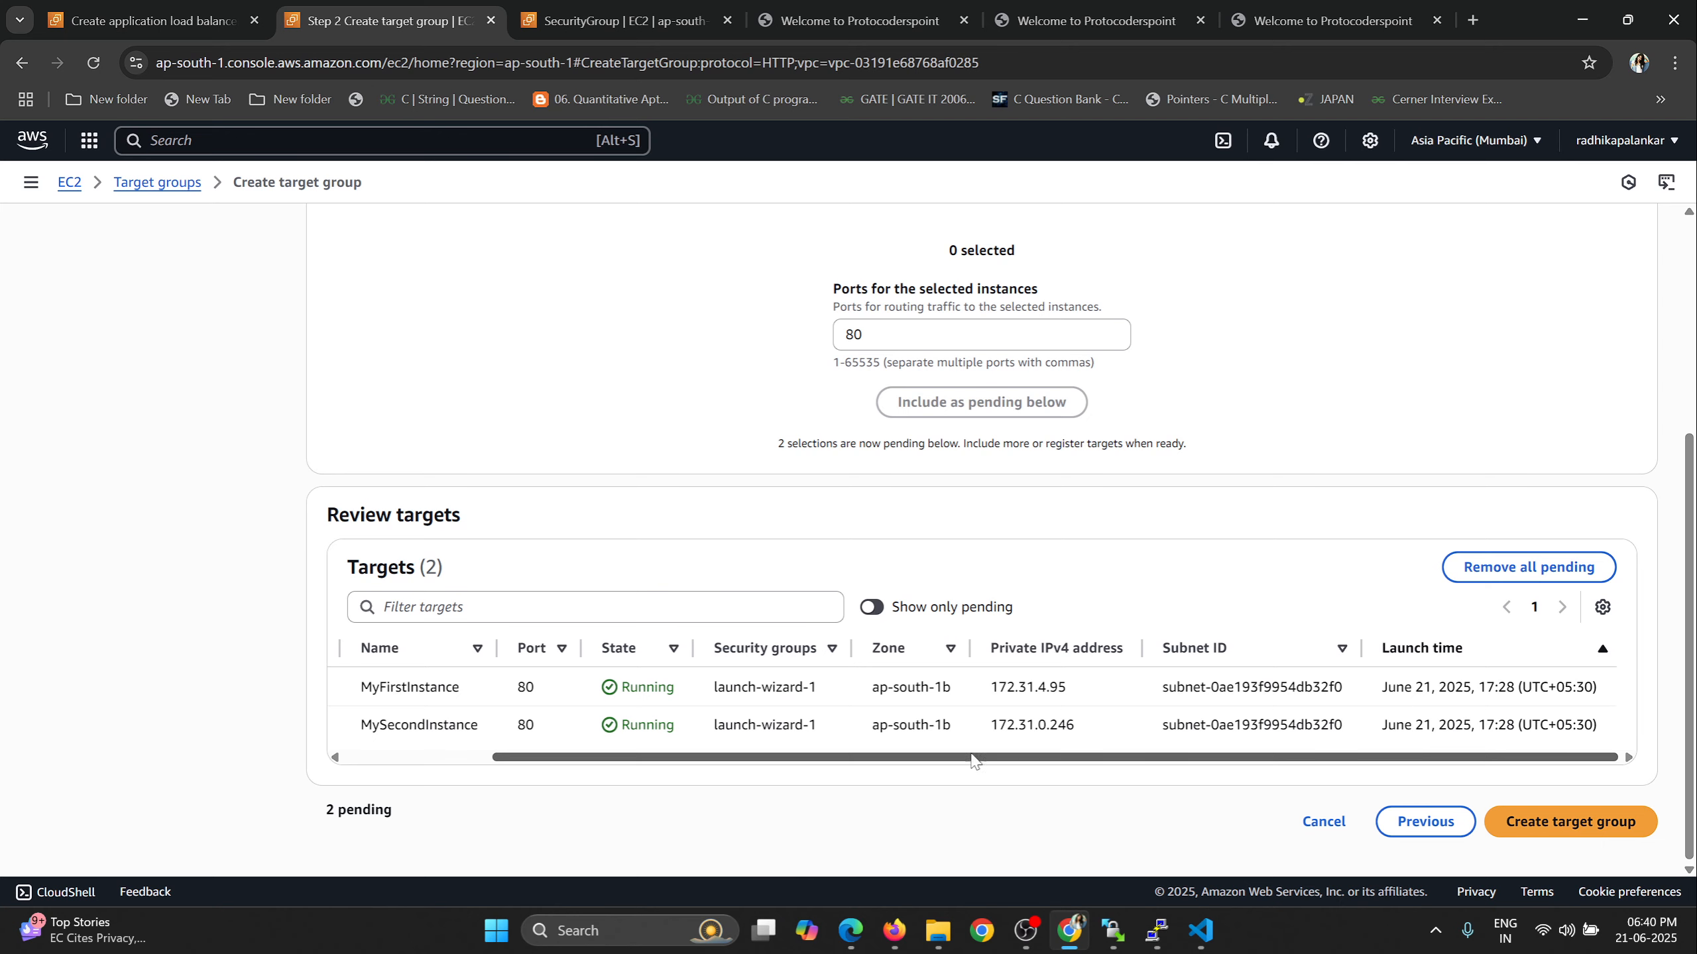
{"action": "left_click_drag", "start_coordinate": [972, 759], "coordinate": [675, 760]}
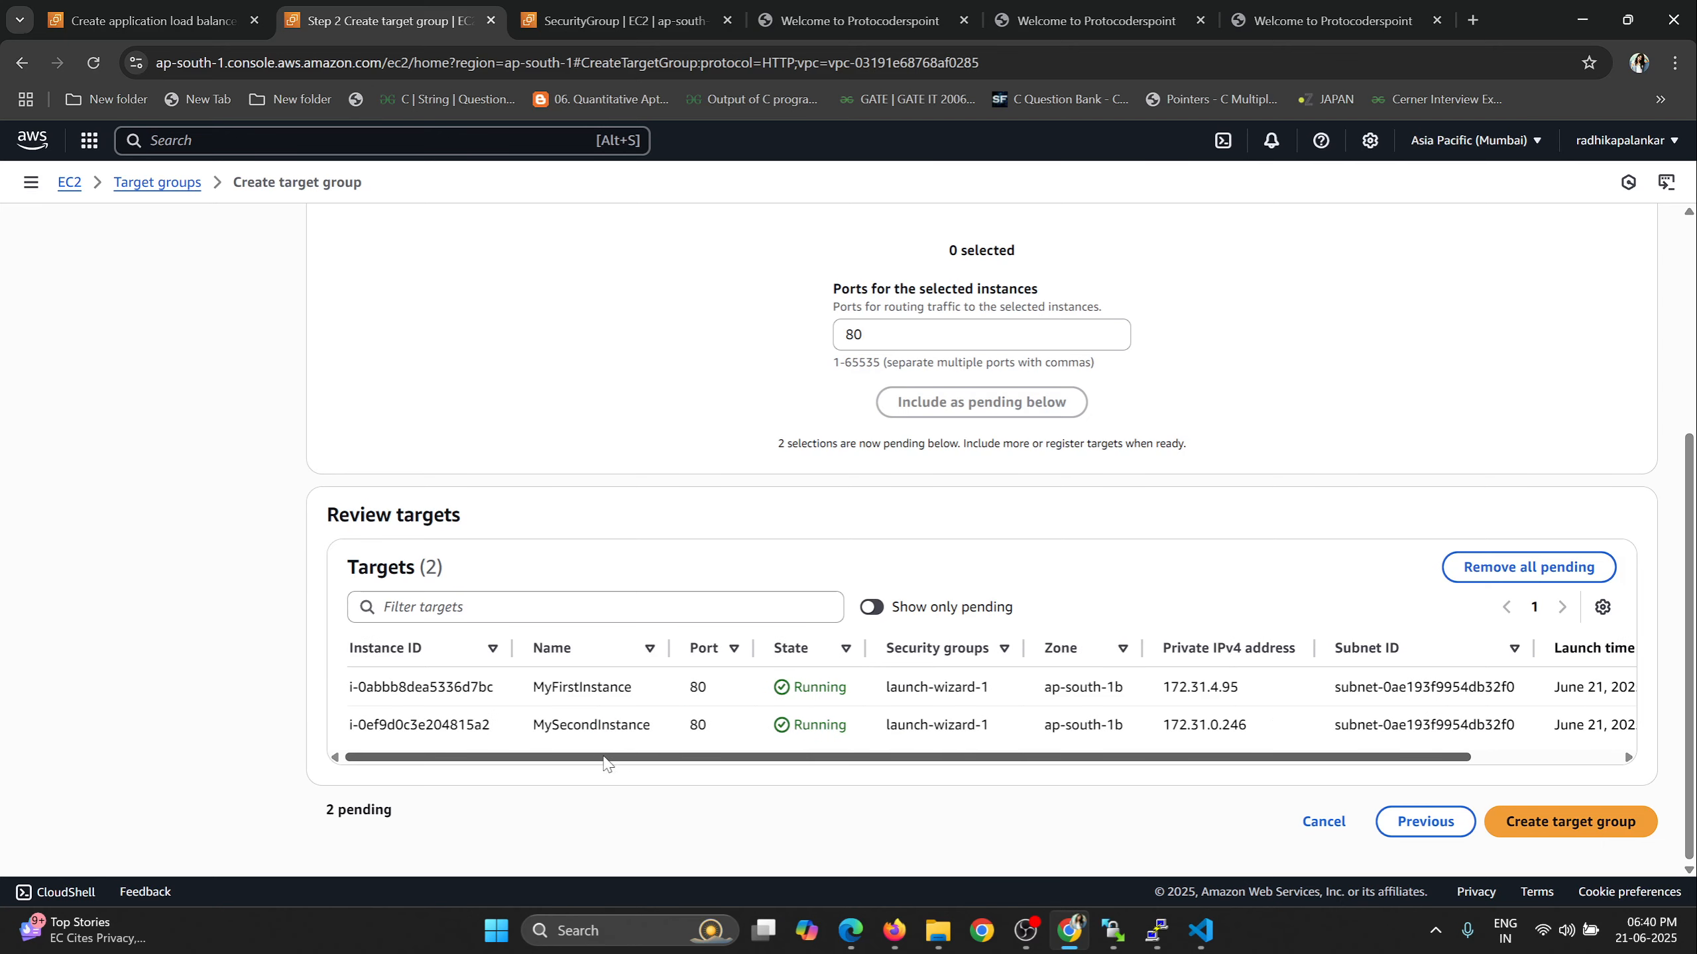
Create the target group and check the health status of its registered targets.
{"action": "left_click", "coordinate": [1529, 826]}
{"action": "scroll", "coordinate": [914, 520], "scroll_direction": "down", "scroll_amount": 2}
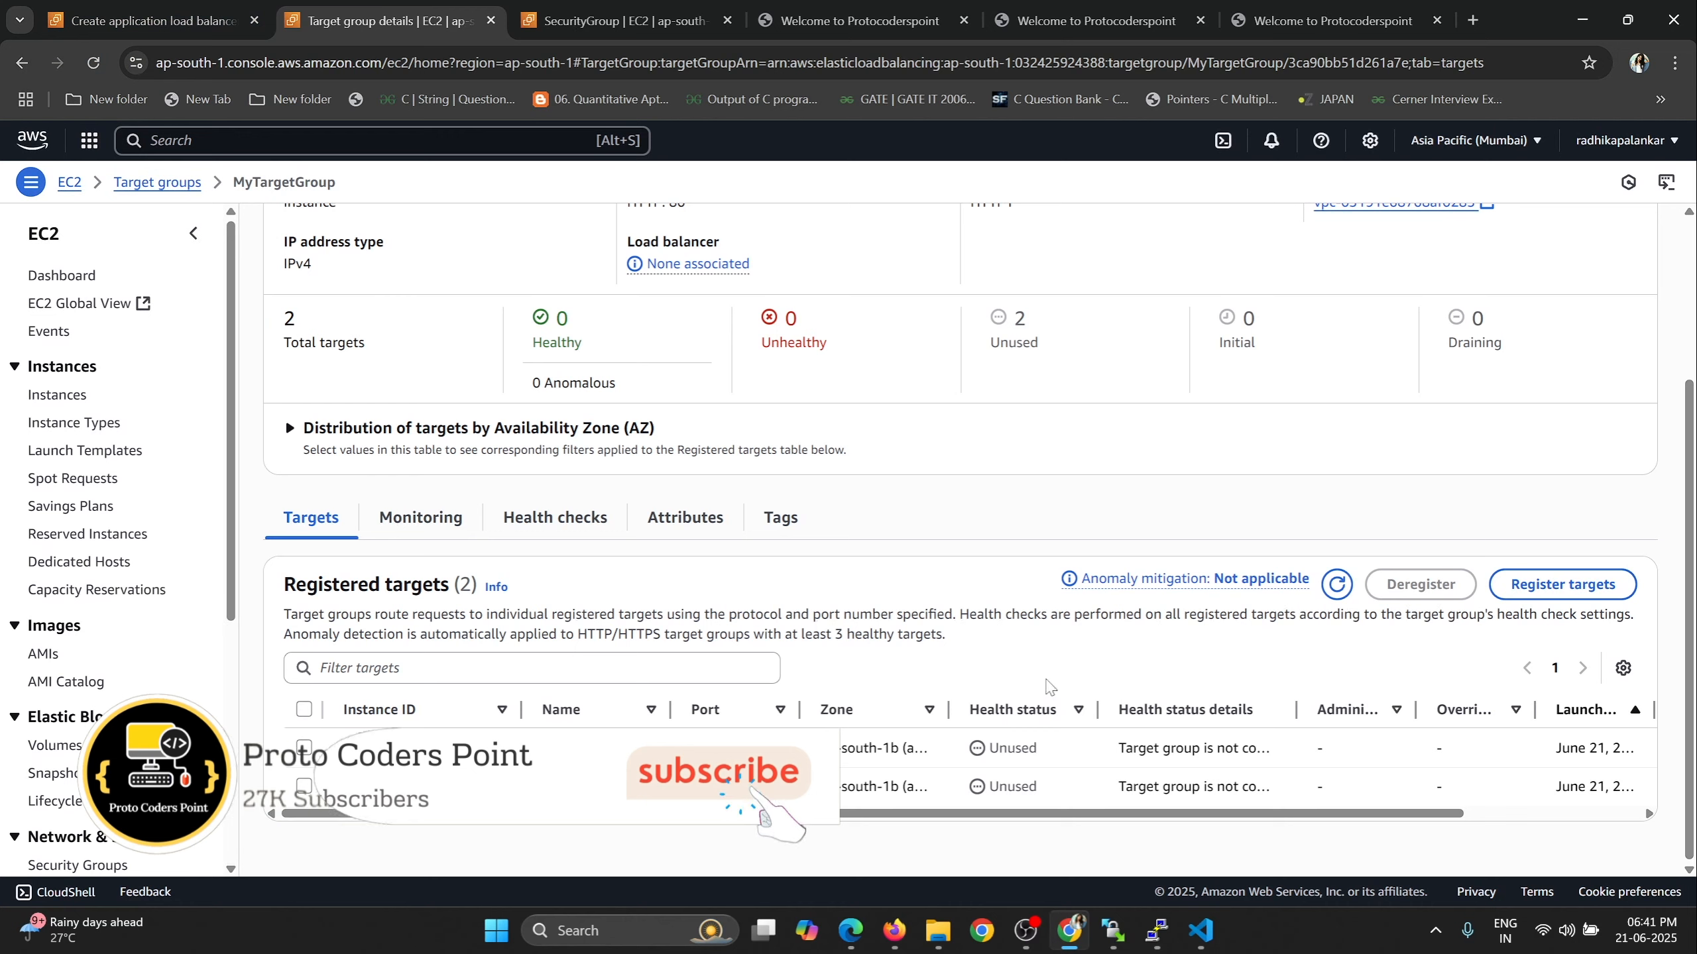
{"action": "left_click_drag", "start_coordinate": [990, 747], "coordinate": [1037, 748]}
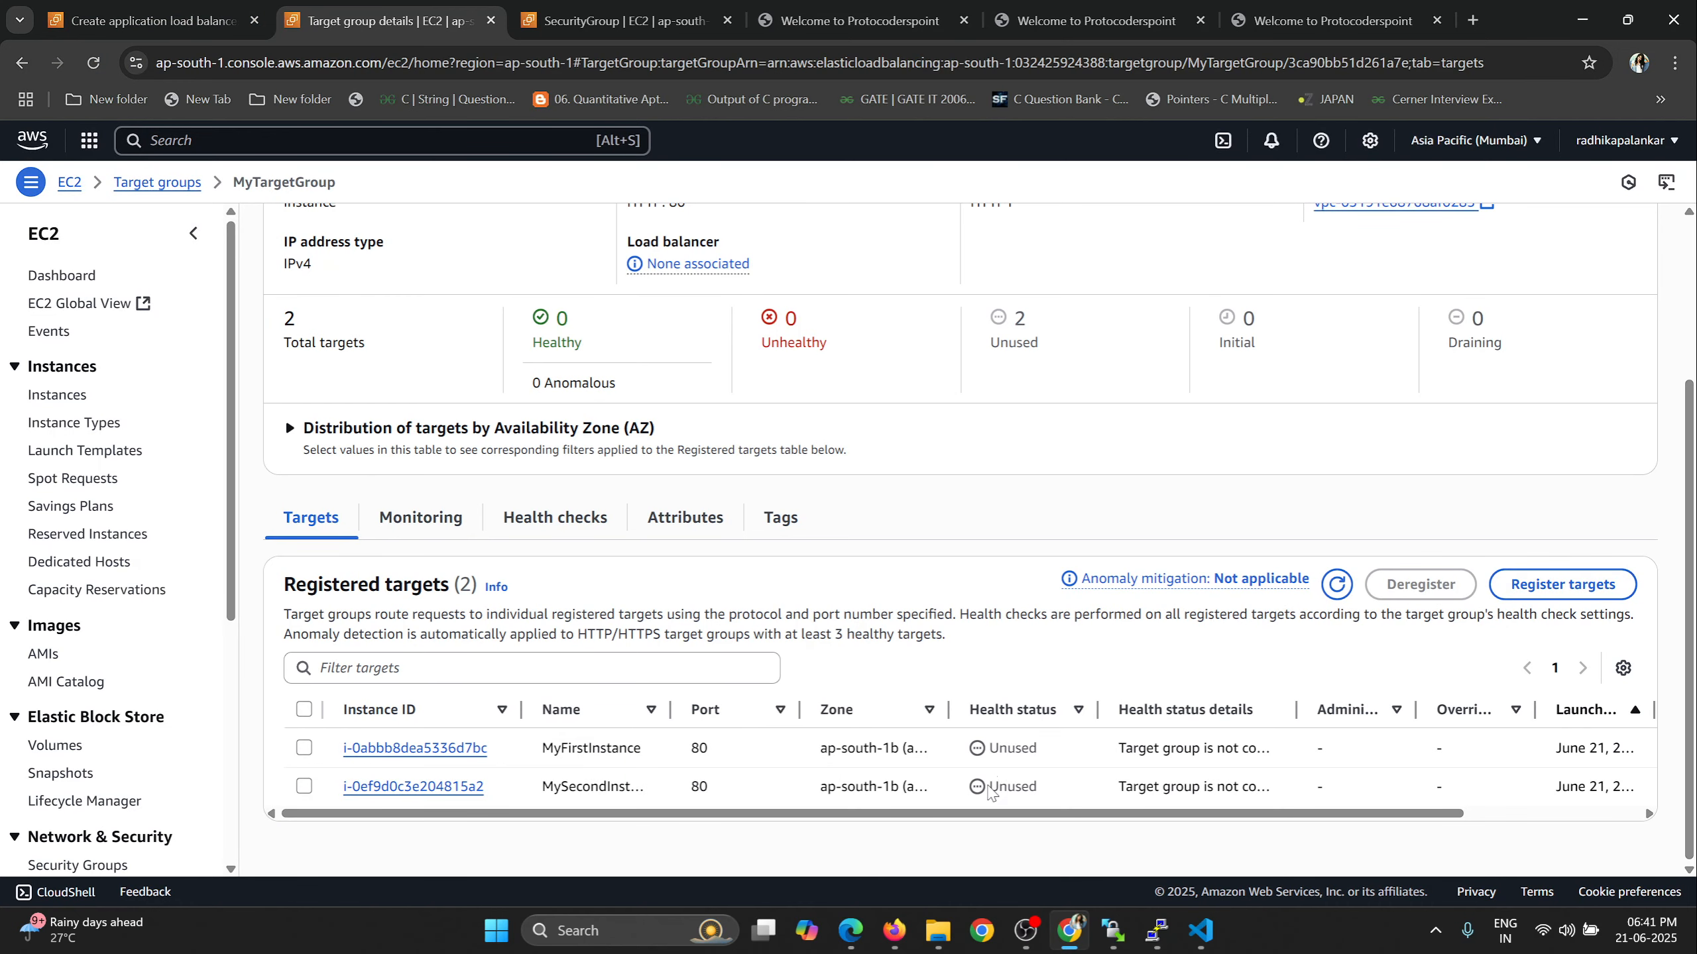
Return to the load balancer creation form and set the HTTP:80 listener's default action to forward to MyTargetGroup.
{"action": "left_click", "coordinate": [152, 20]}
{"action": "scroll", "coordinate": [494, 488], "scroll_direction": "up", "scroll_amount": 5}
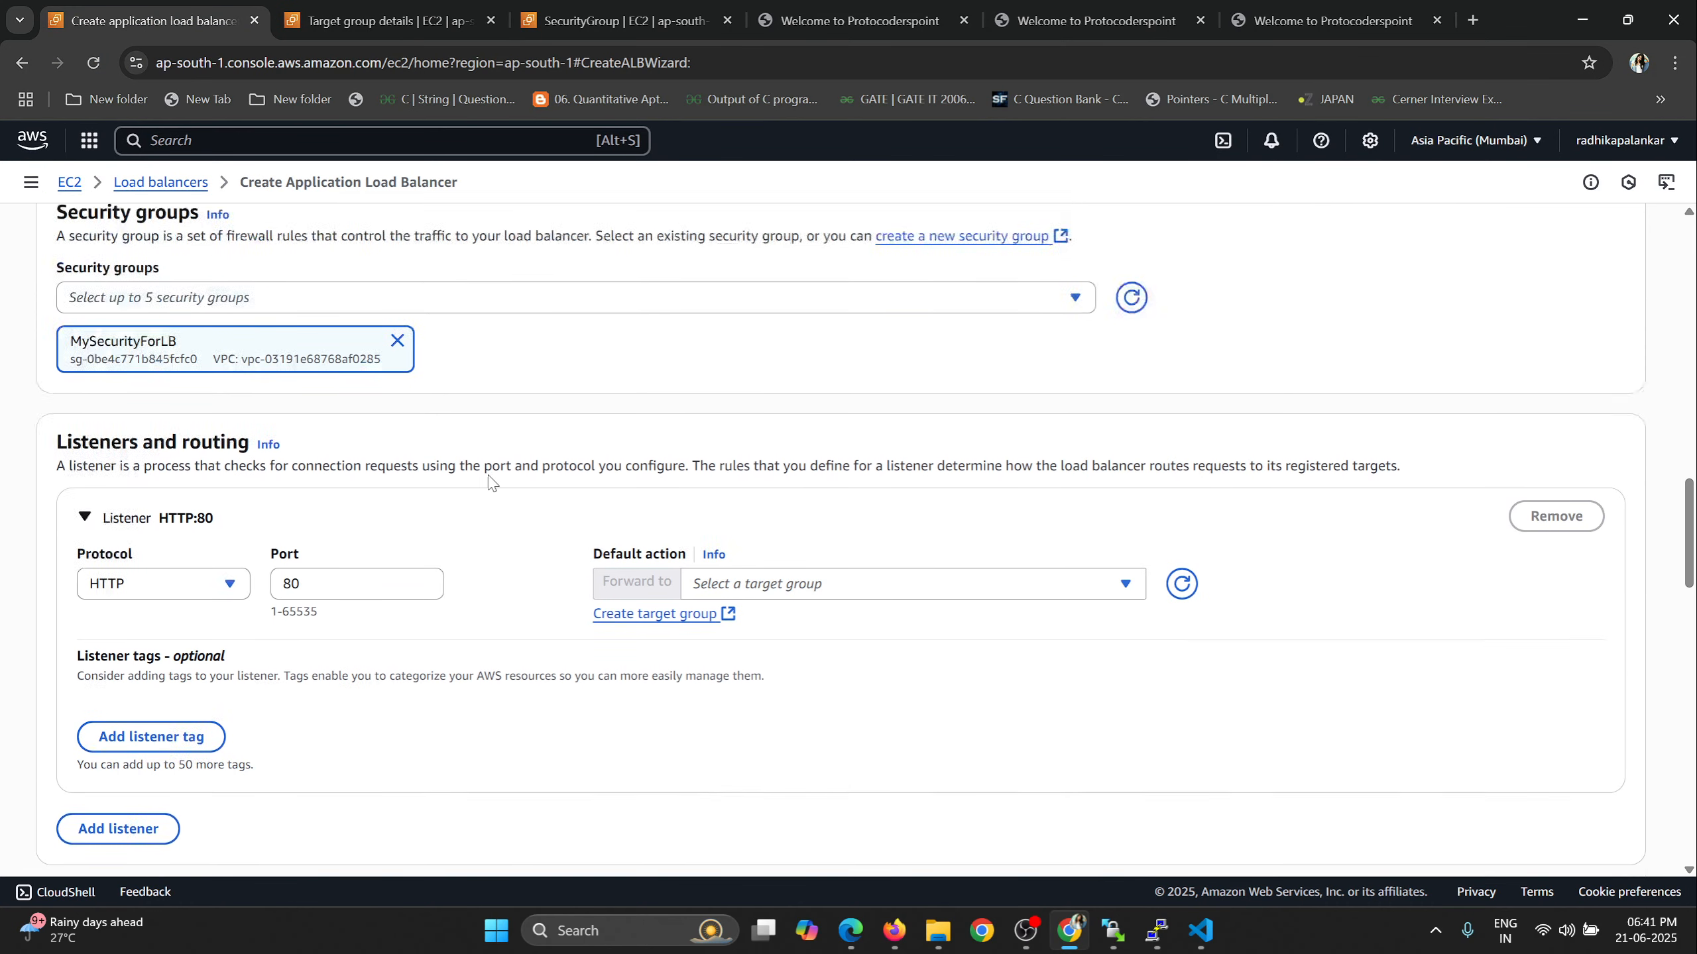
{"action": "scroll", "coordinate": [1041, 595], "scroll_direction": "down", "scroll_amount": 3}
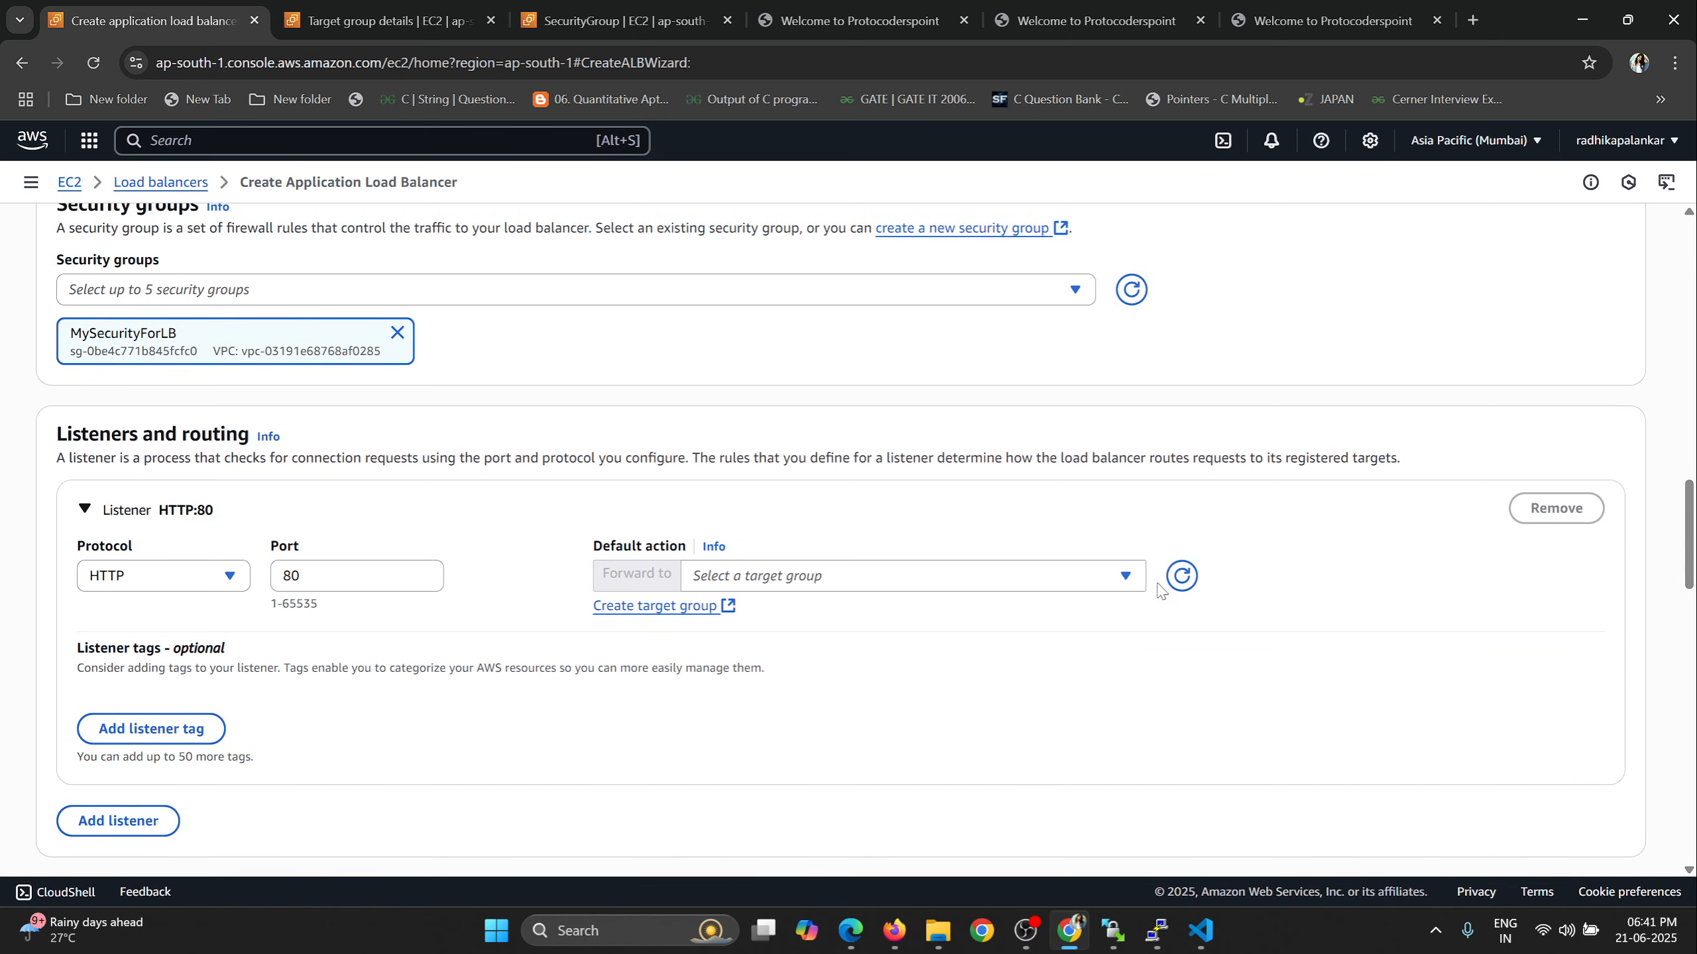
{"action": "left_click", "coordinate": [1069, 576]}
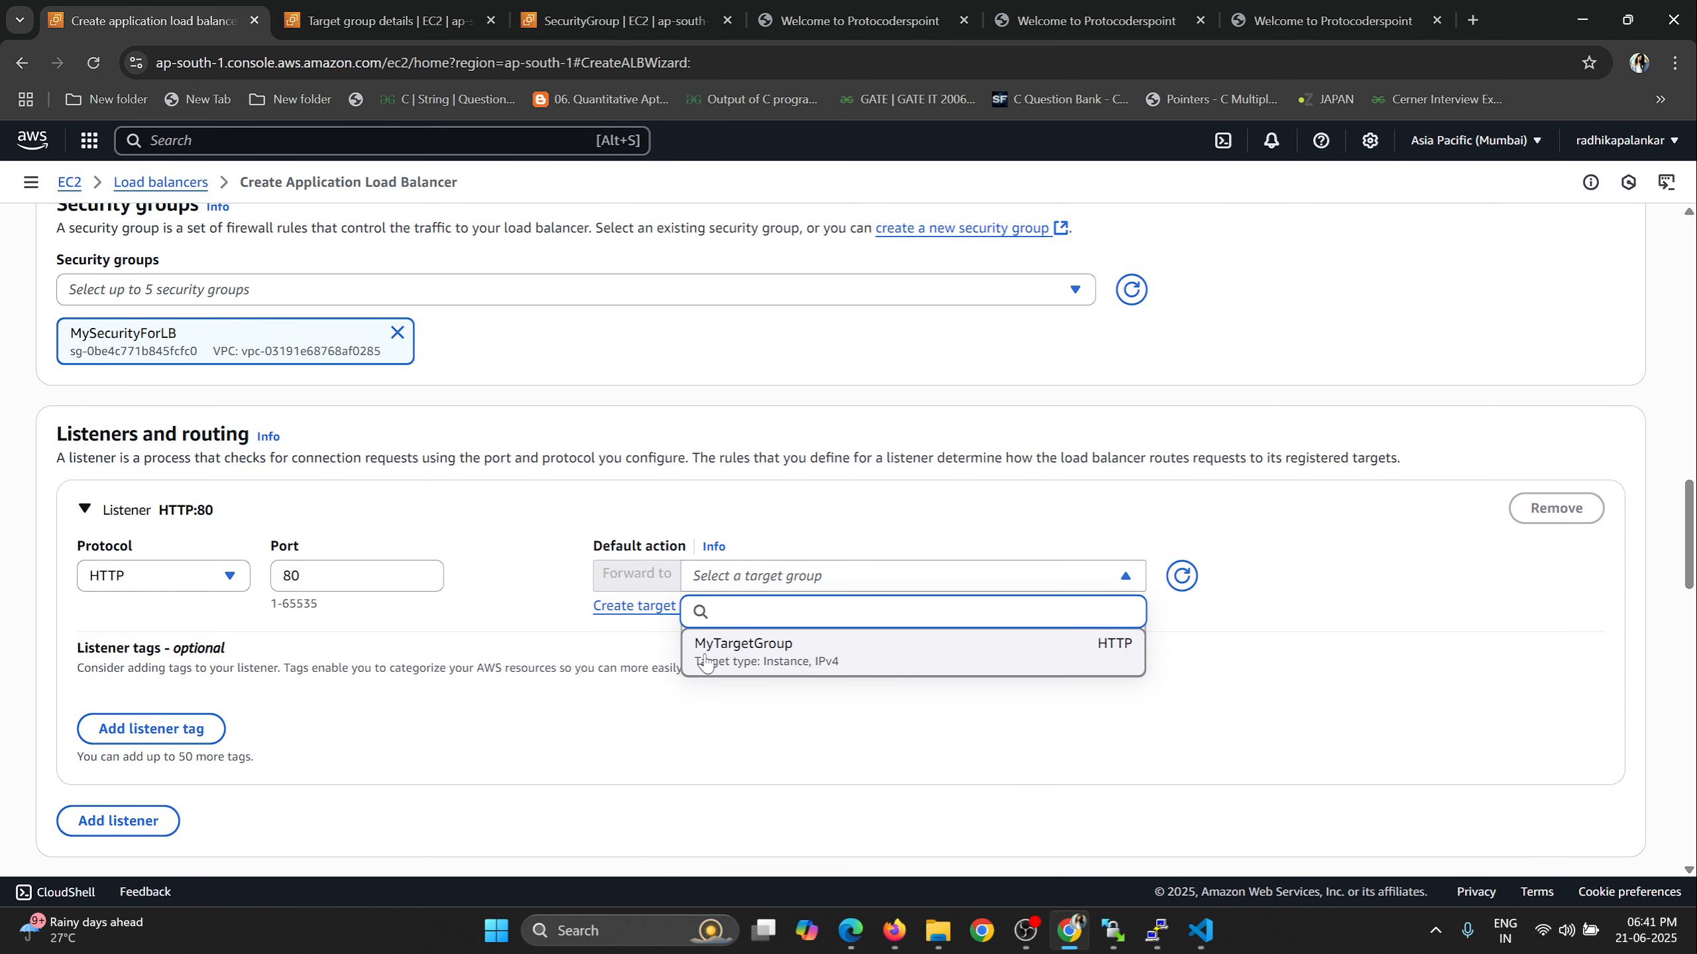
{"action": "left_click", "coordinate": [759, 658]}
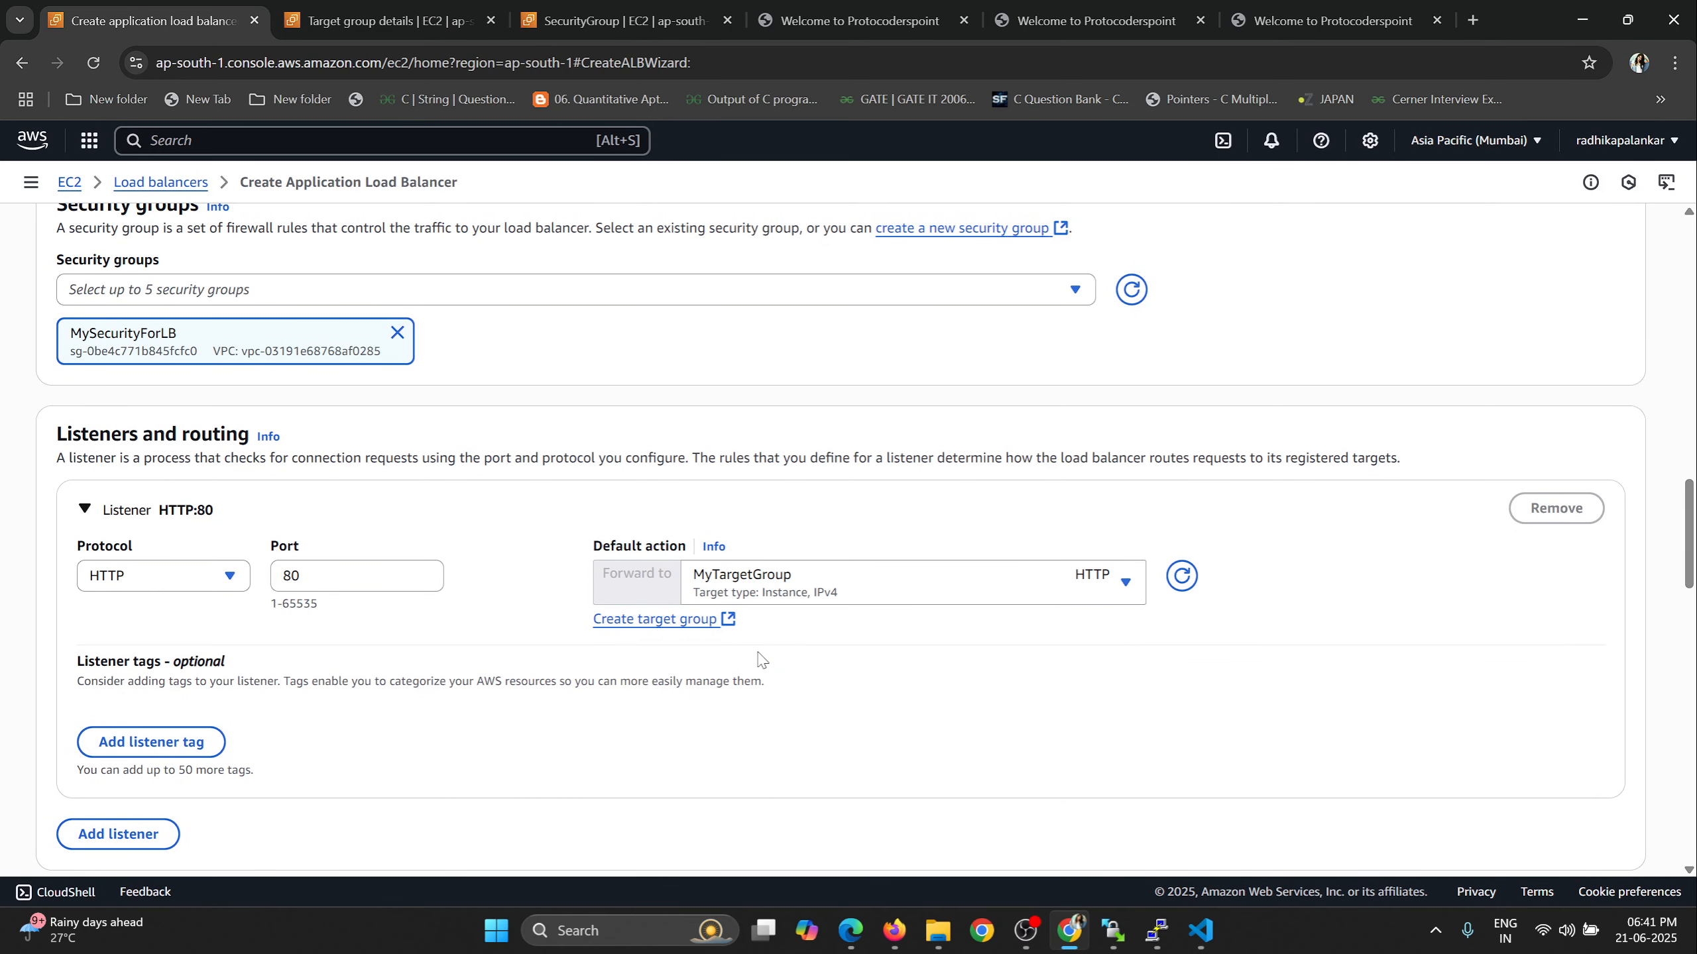
Review the load balancer summary's name, IP address type, security group and listener routing, and create the load balancer.
{"action": "scroll", "coordinate": [761, 660], "scroll_direction": "down", "scroll_amount": 15}
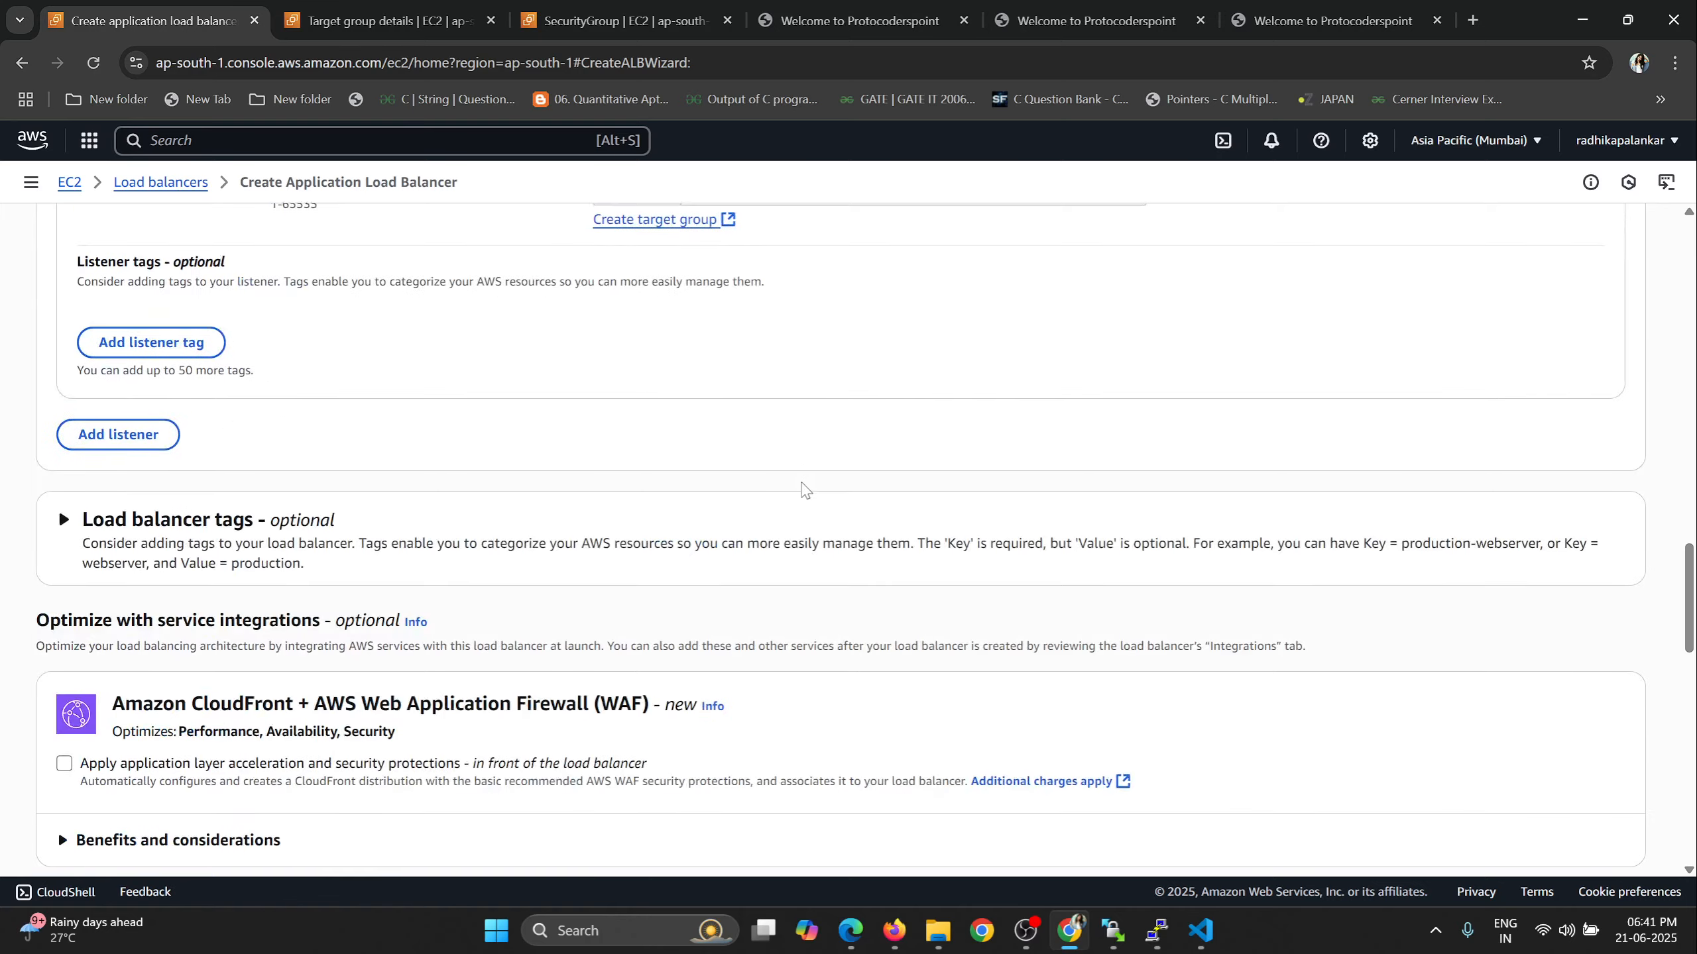
{"action": "scroll", "coordinate": [260, 518], "scroll_direction": "down", "scroll_amount": 8}
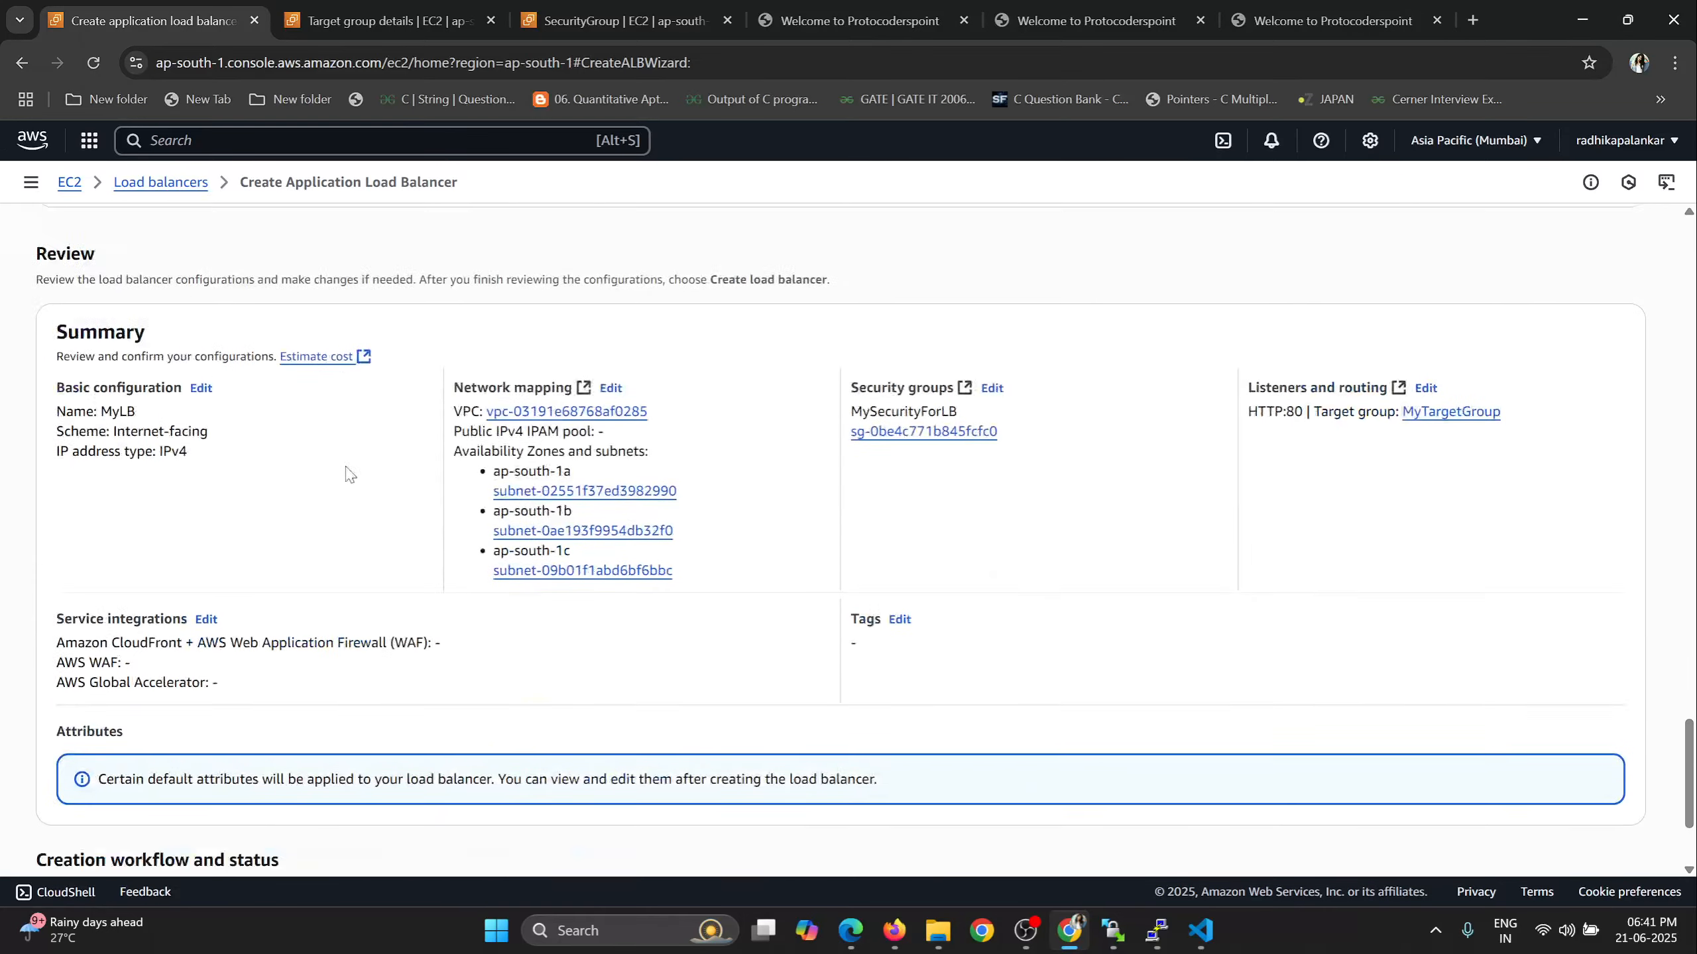
{"action": "scroll", "coordinate": [41, 405], "scroll_direction": "up", "scroll_amount": 4}
{"action": "left_click_drag", "start_coordinate": [55, 440], "coordinate": [159, 452]}
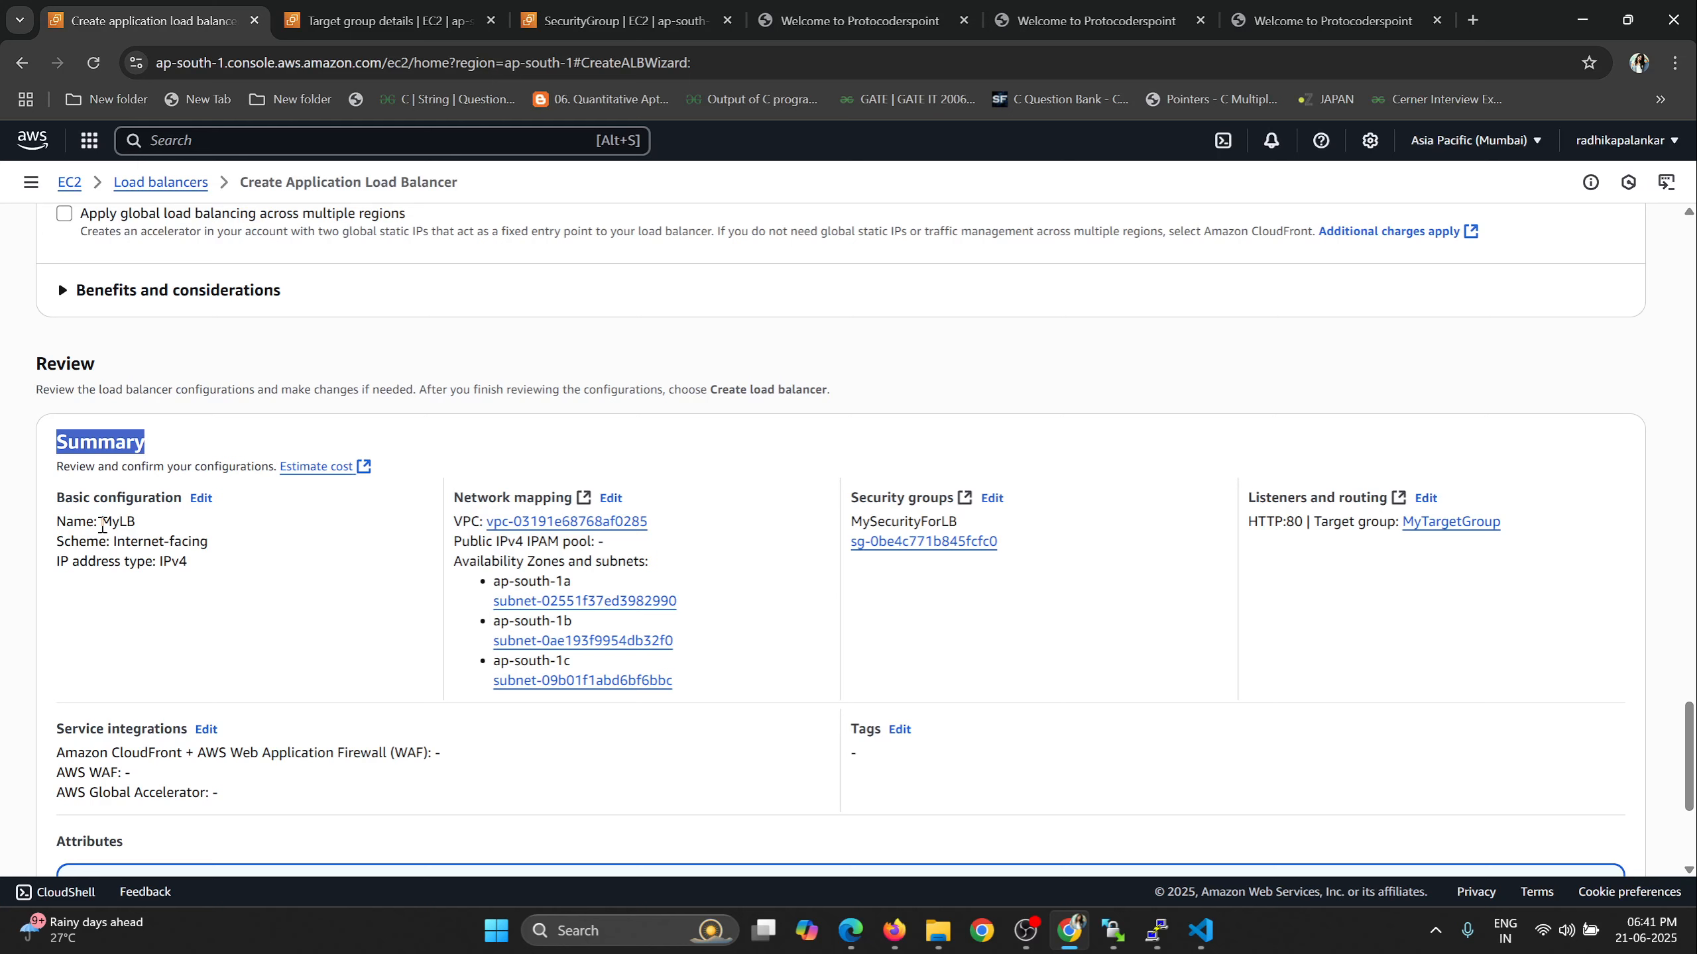
{"action": "left_click_drag", "start_coordinate": [100, 522], "coordinate": [136, 527]}
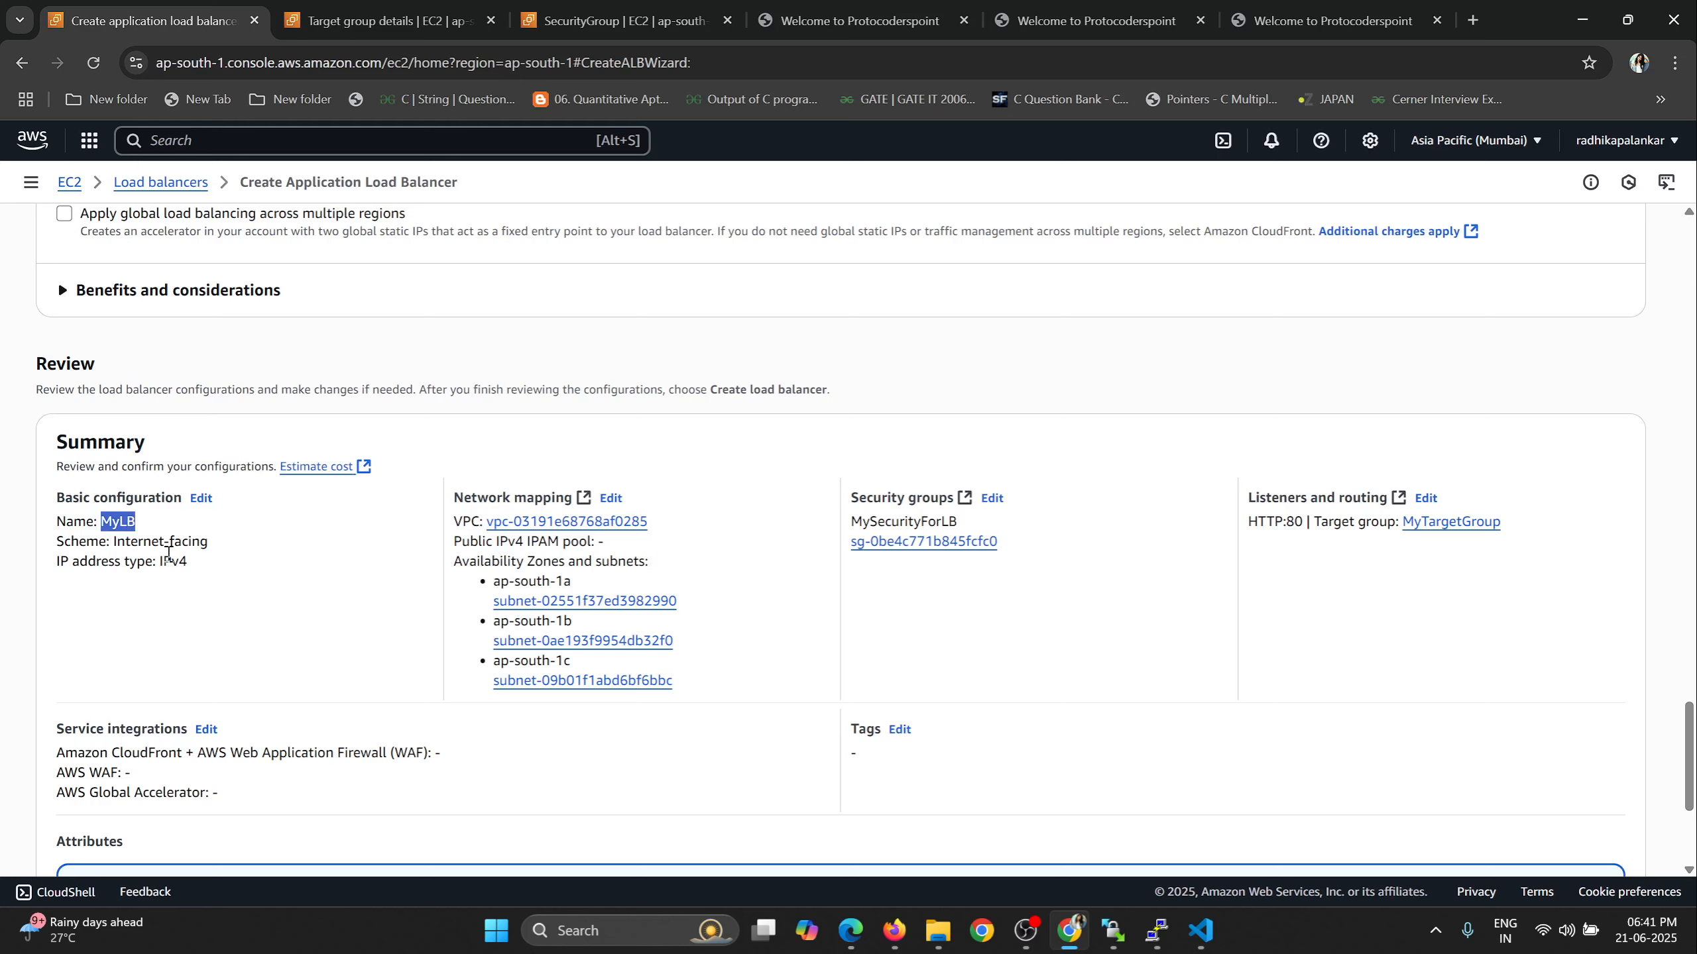
{"action": "left_click_drag", "start_coordinate": [156, 563], "coordinate": [192, 570]}
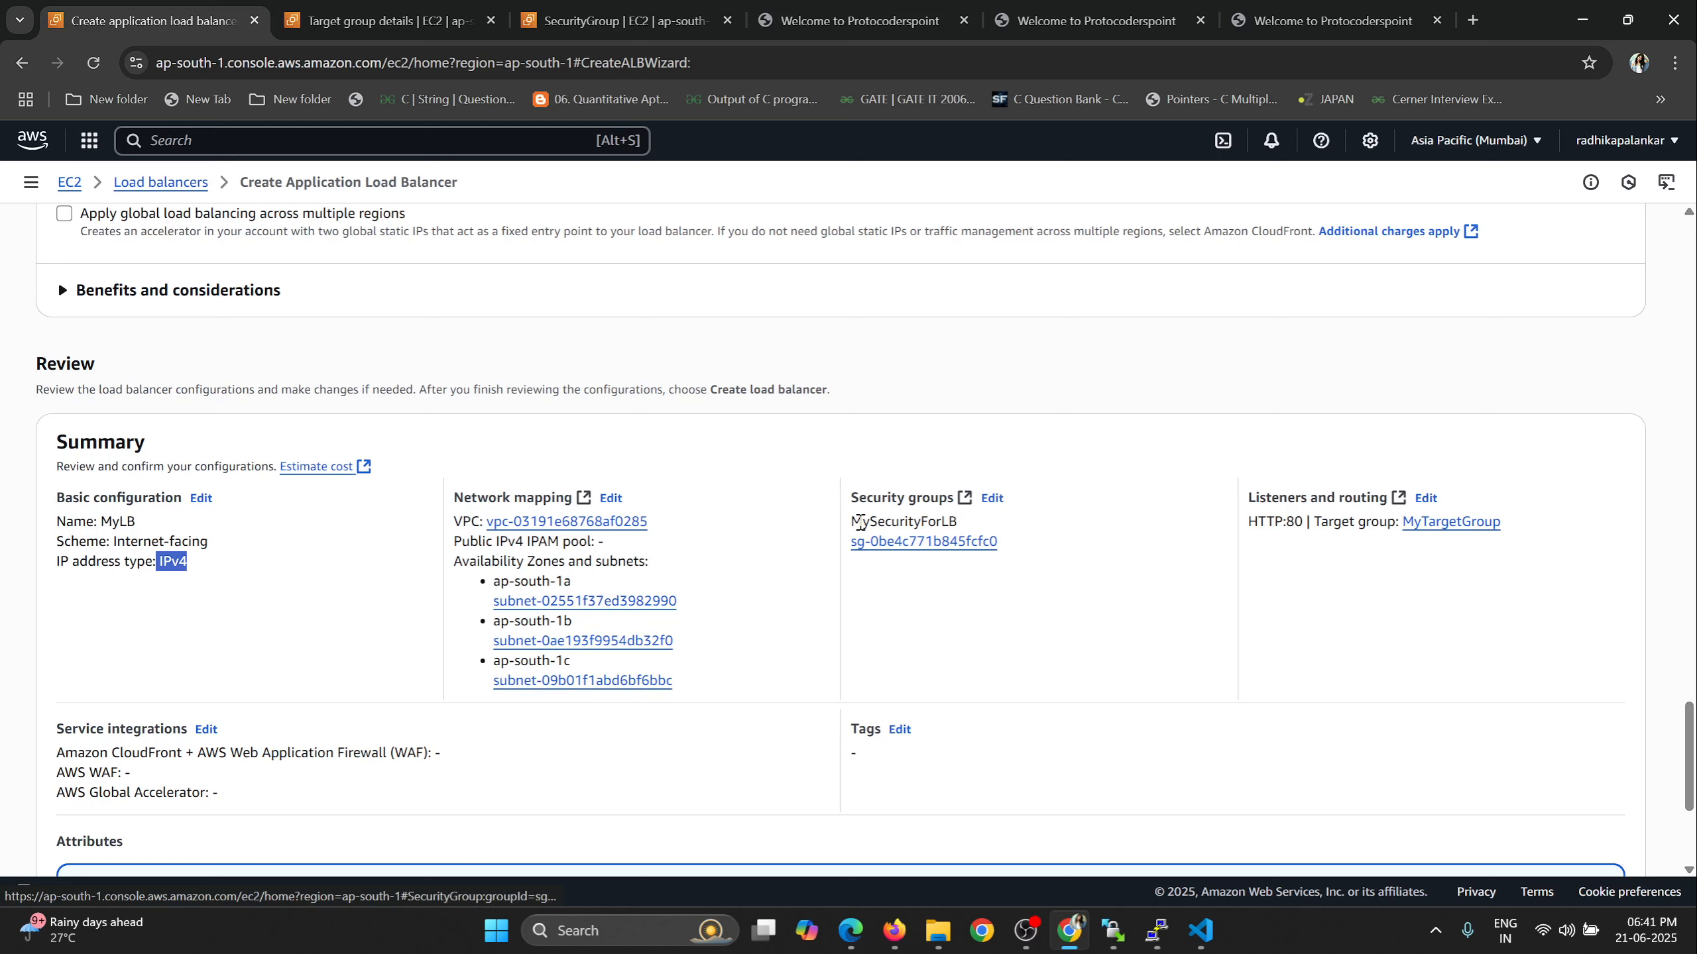
{"action": "left_click_drag", "start_coordinate": [851, 522], "coordinate": [959, 529]}
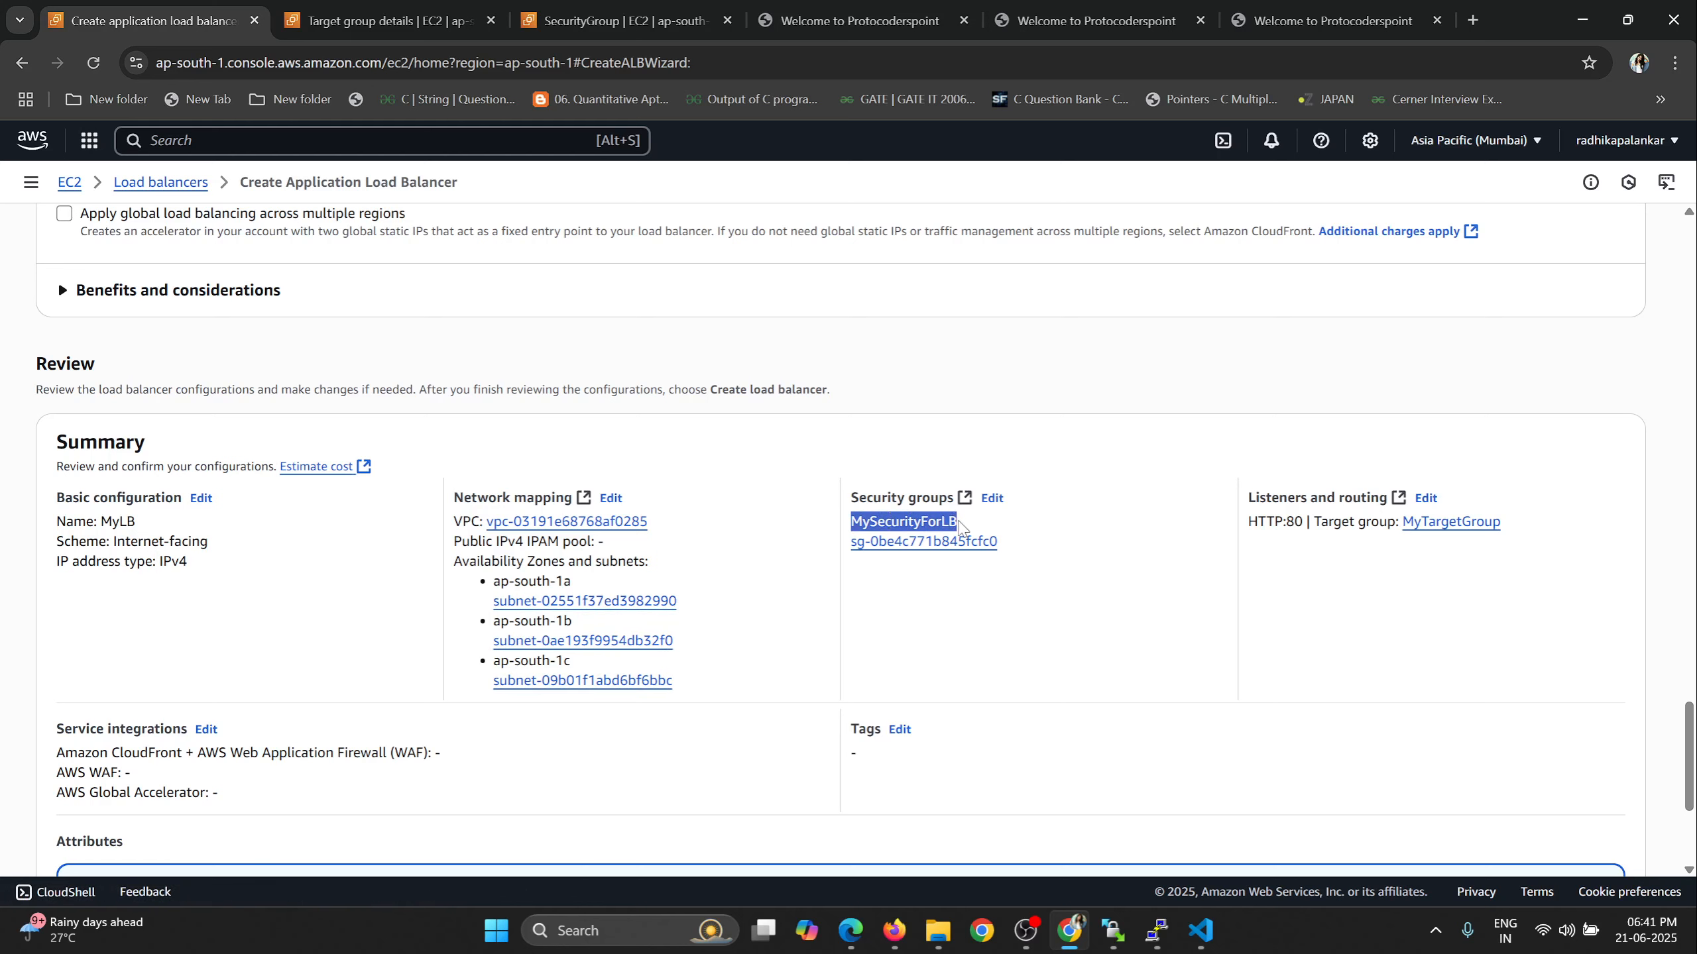
{"action": "left_click_drag", "start_coordinate": [1246, 522], "coordinate": [1295, 522]}
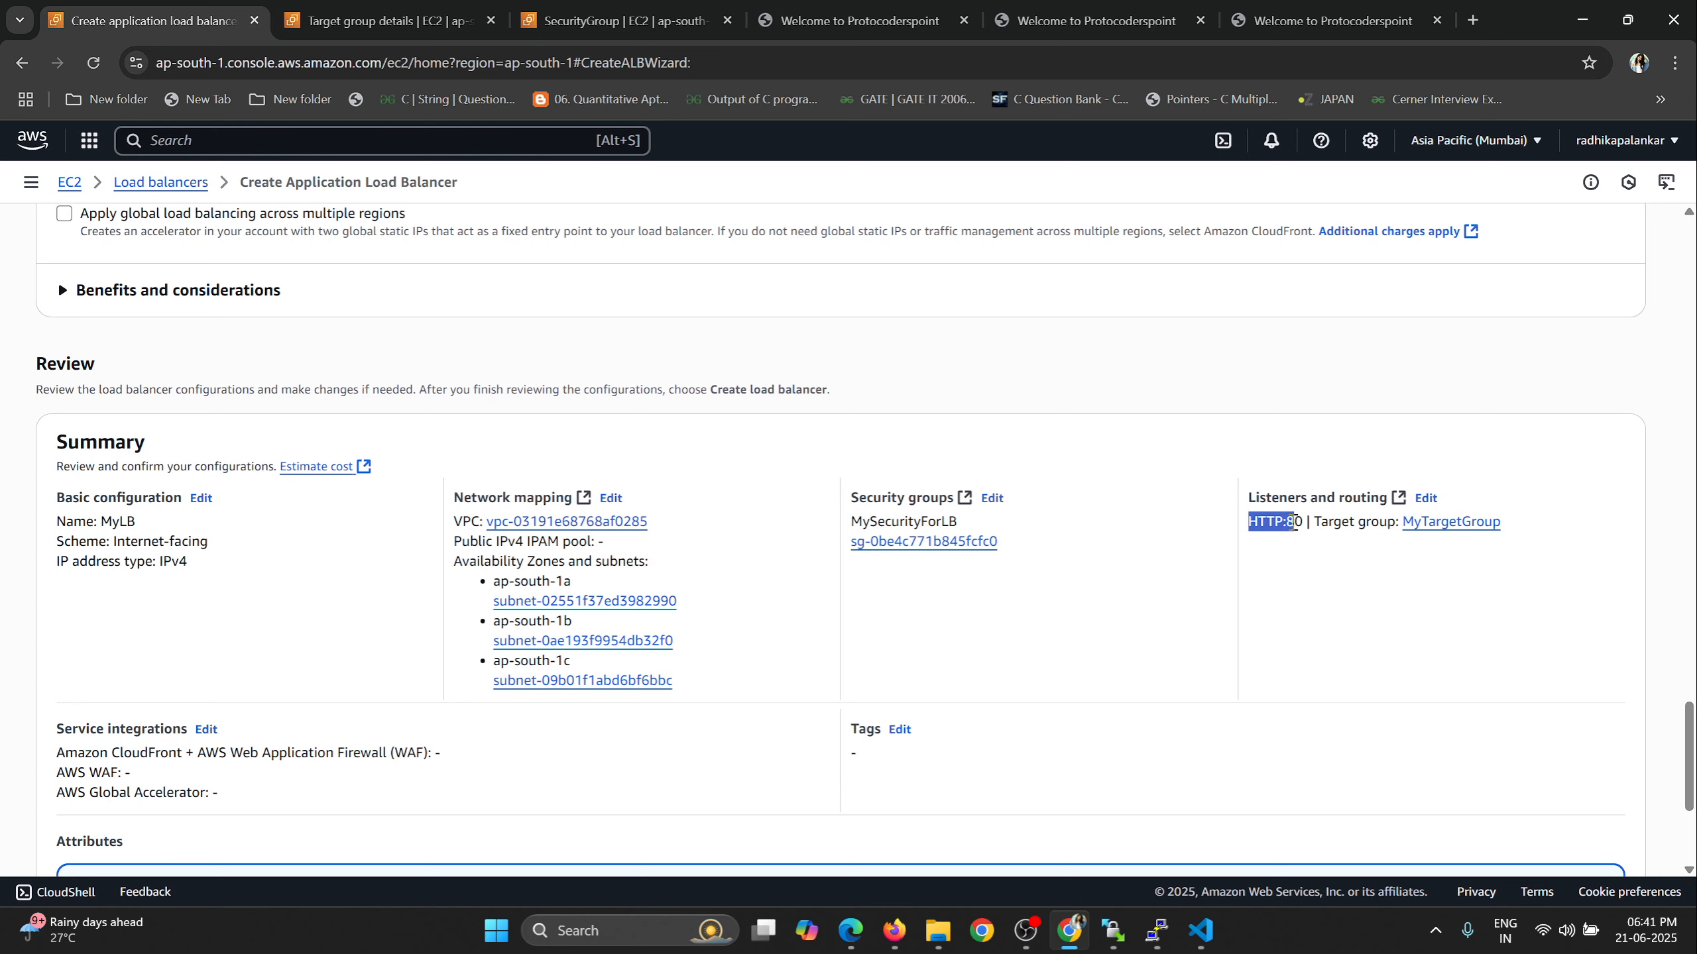
{"action": "left_click_drag", "start_coordinate": [1505, 524], "coordinate": [1404, 522]}
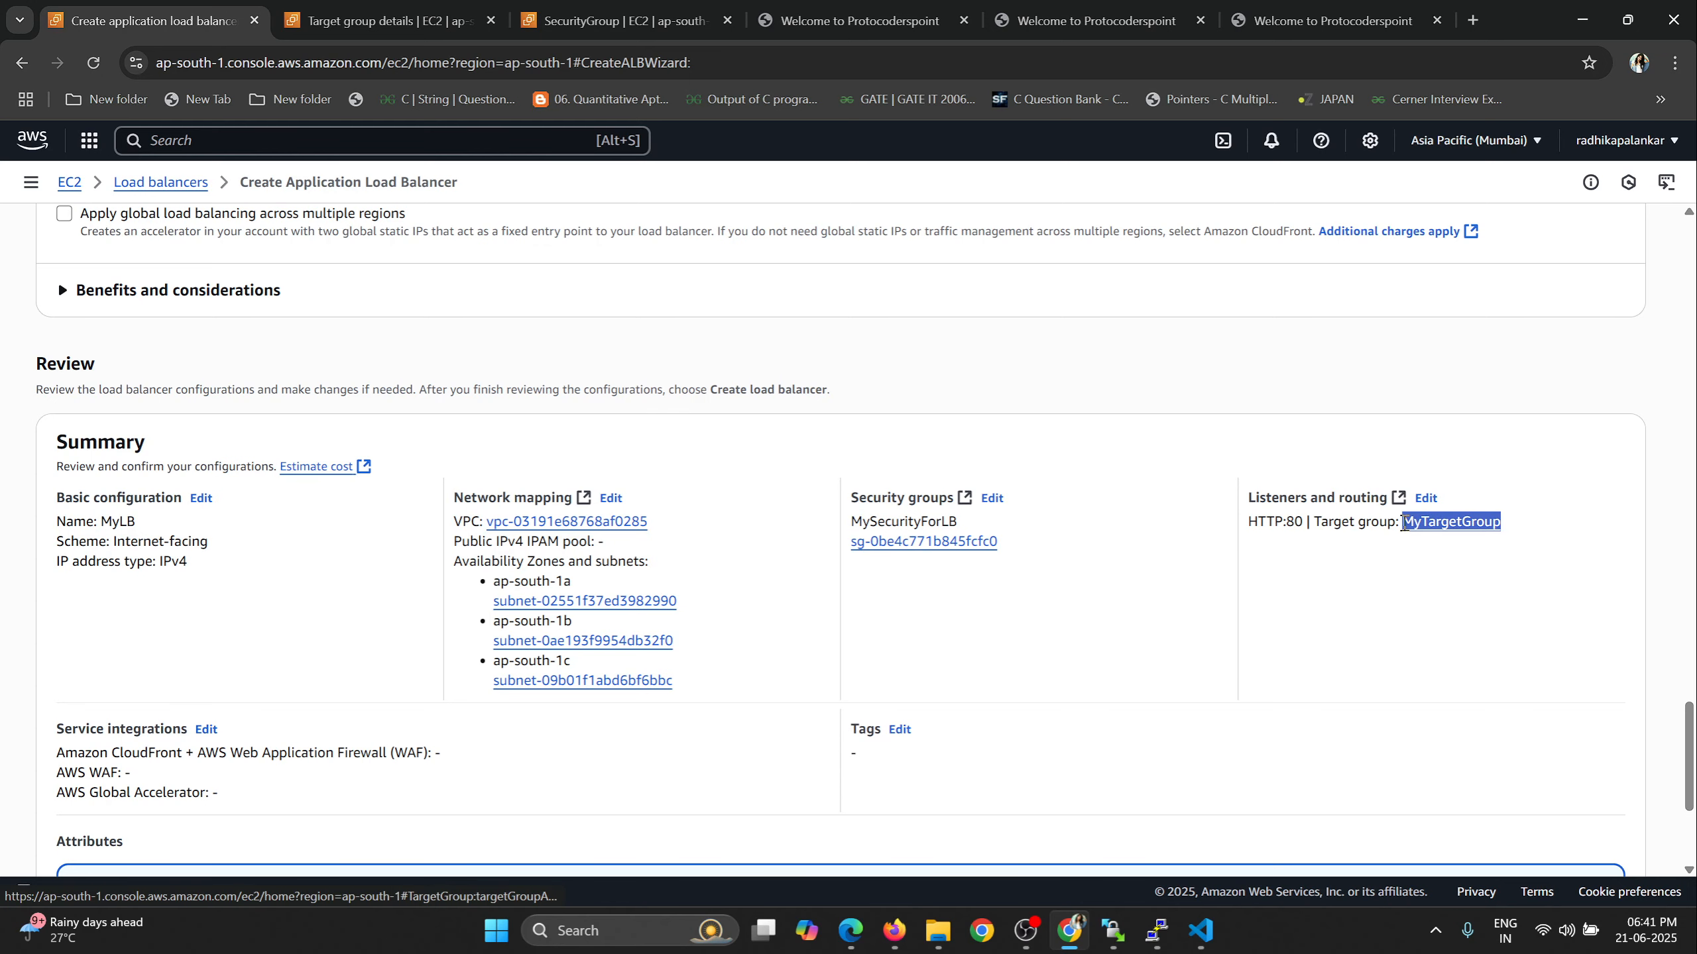
{"action": "scroll", "coordinate": [942, 391], "scroll_direction": "down", "scroll_amount": 4}
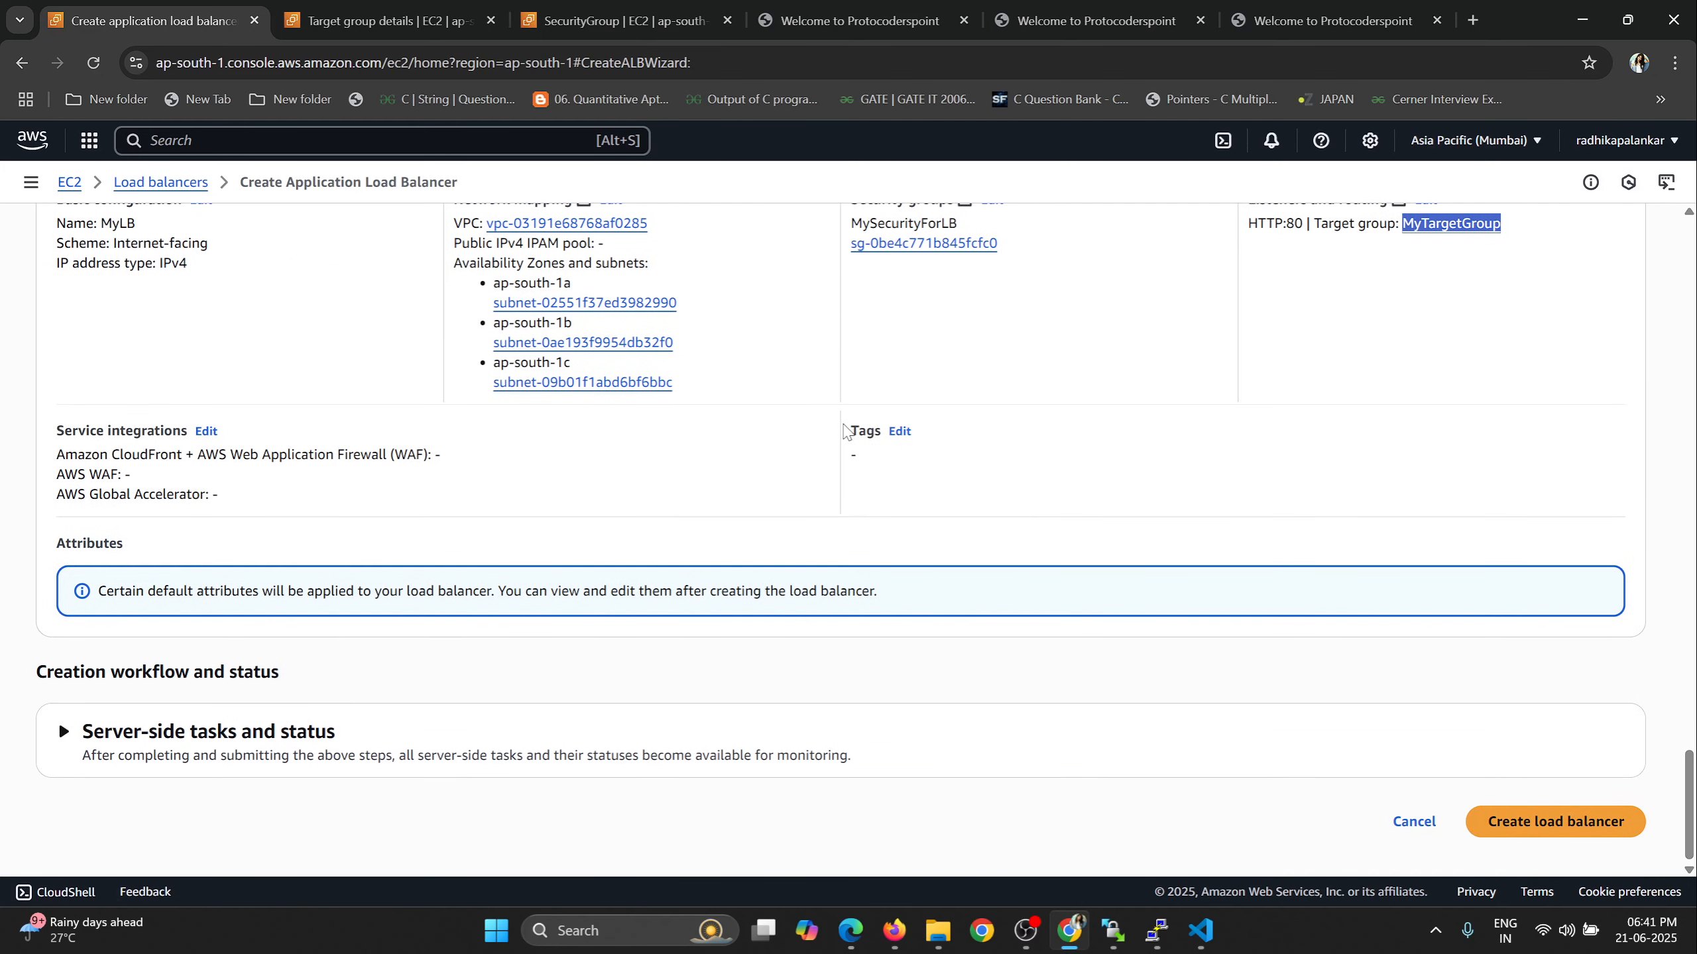
{"action": "left_click", "coordinate": [1550, 826]}
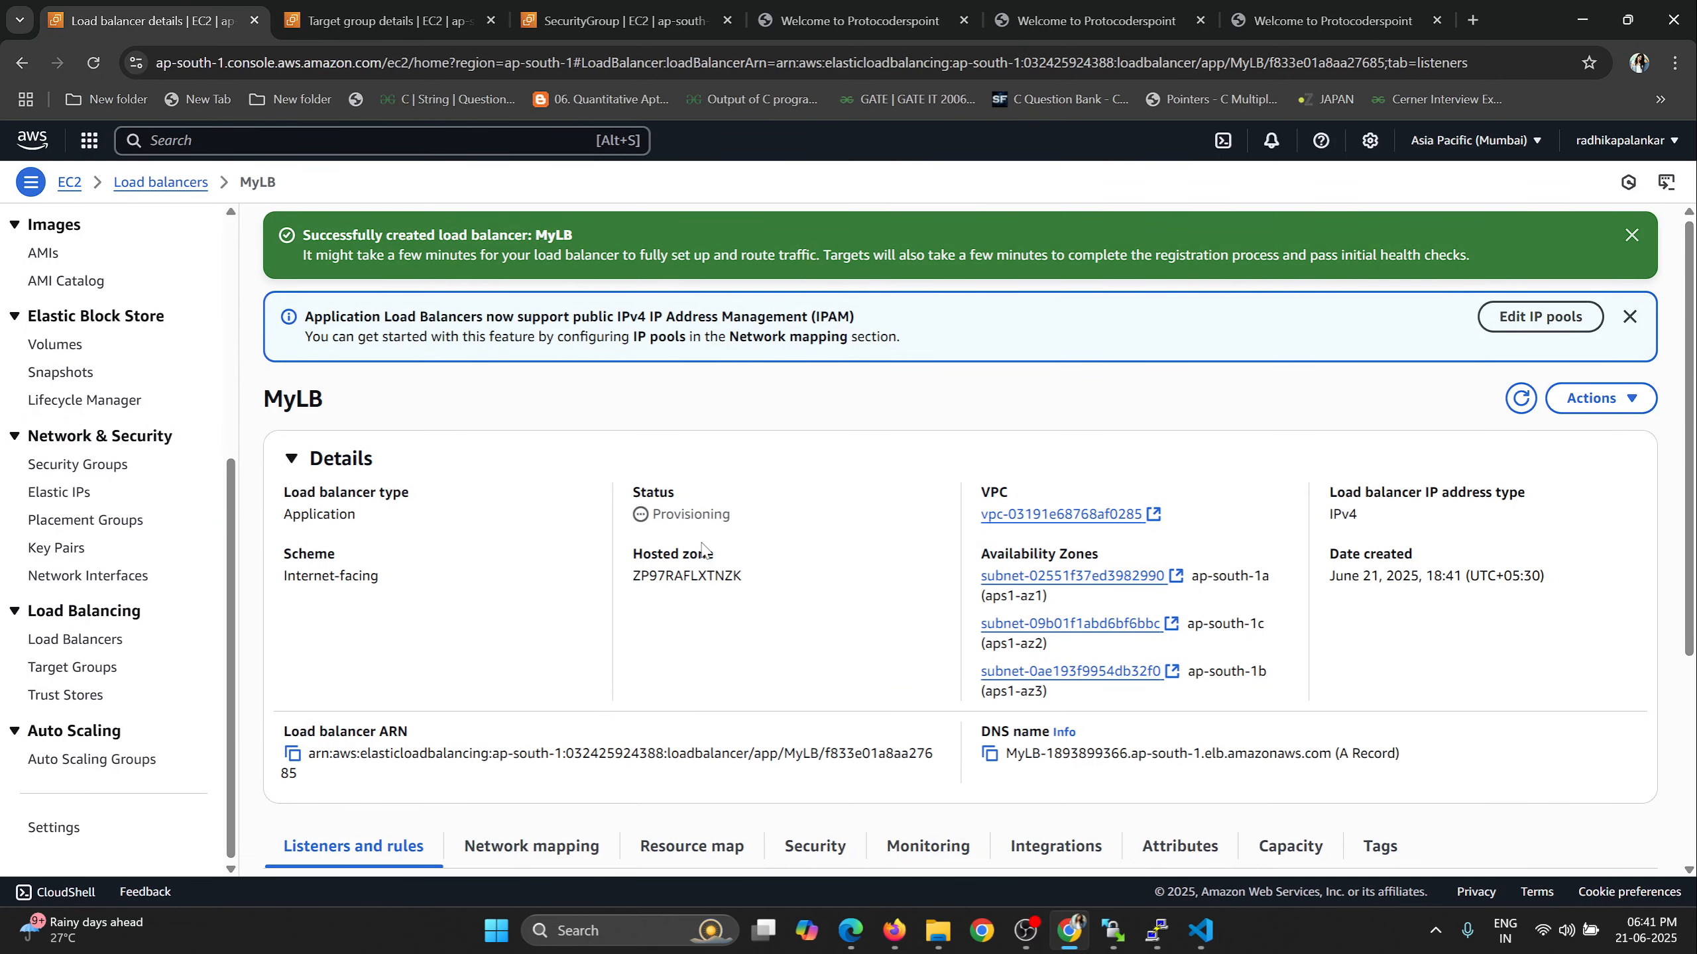
Check MyLB's status in its details and refresh the load balancer.
{"action": "left_click_drag", "start_coordinate": [739, 516], "coordinate": [655, 515]}
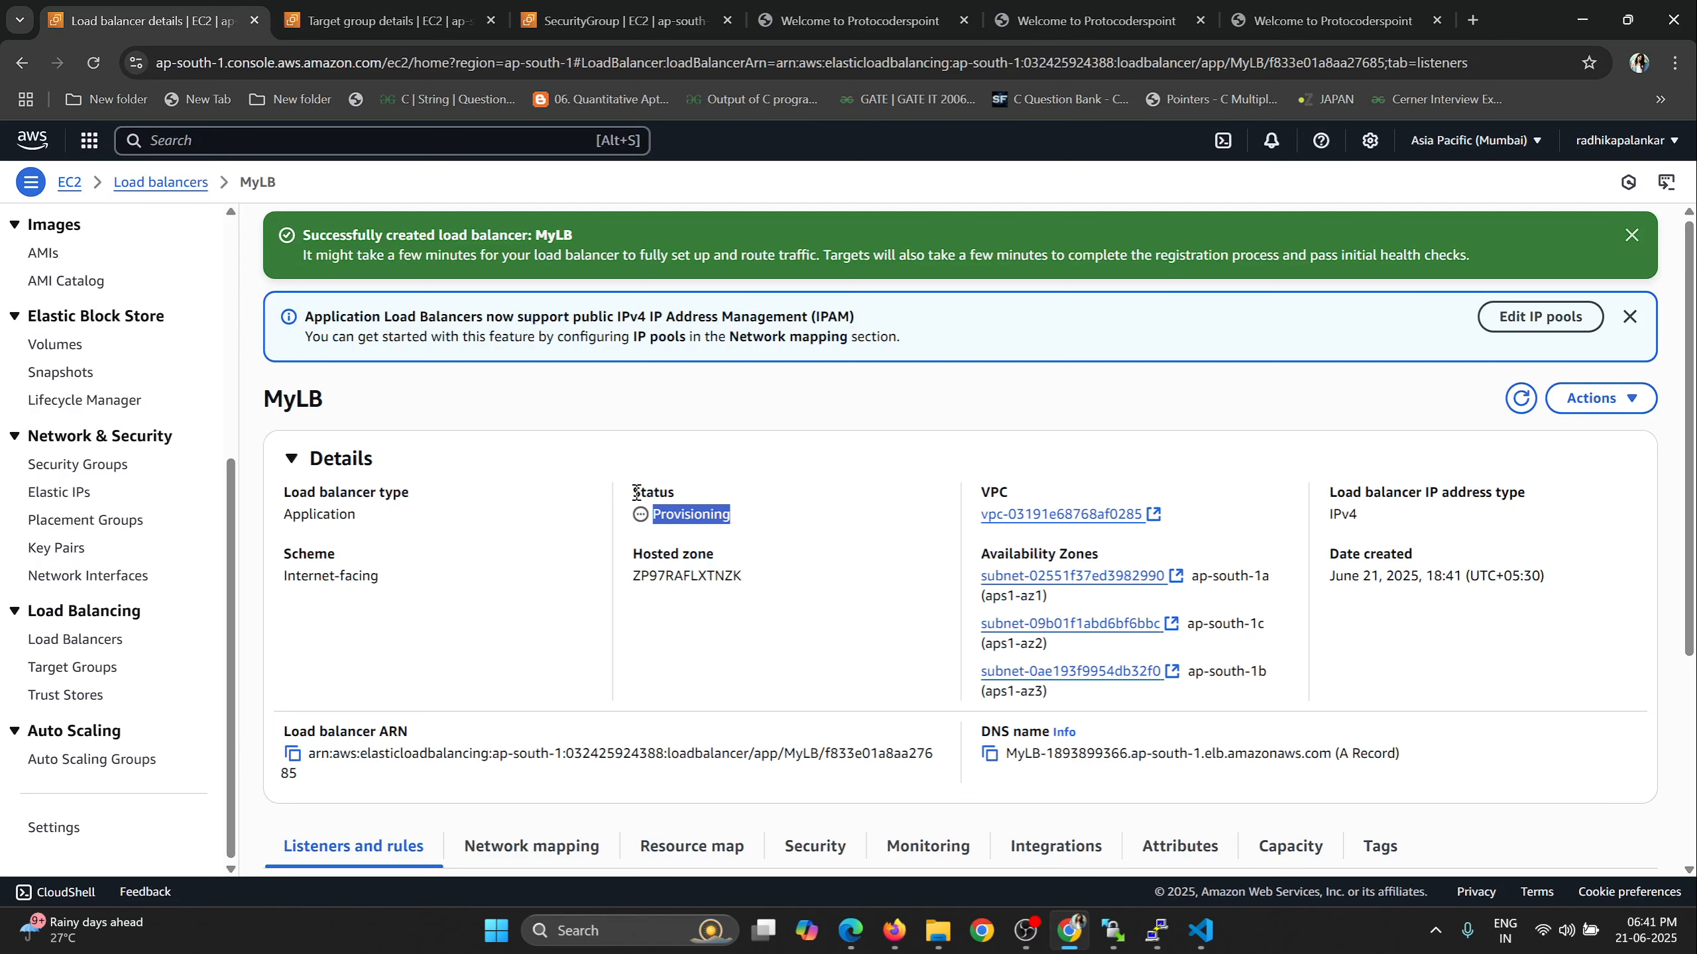
{"action": "left_click_drag", "start_coordinate": [635, 492], "coordinate": [735, 521]}
{"action": "left_click", "coordinate": [1519, 408]}
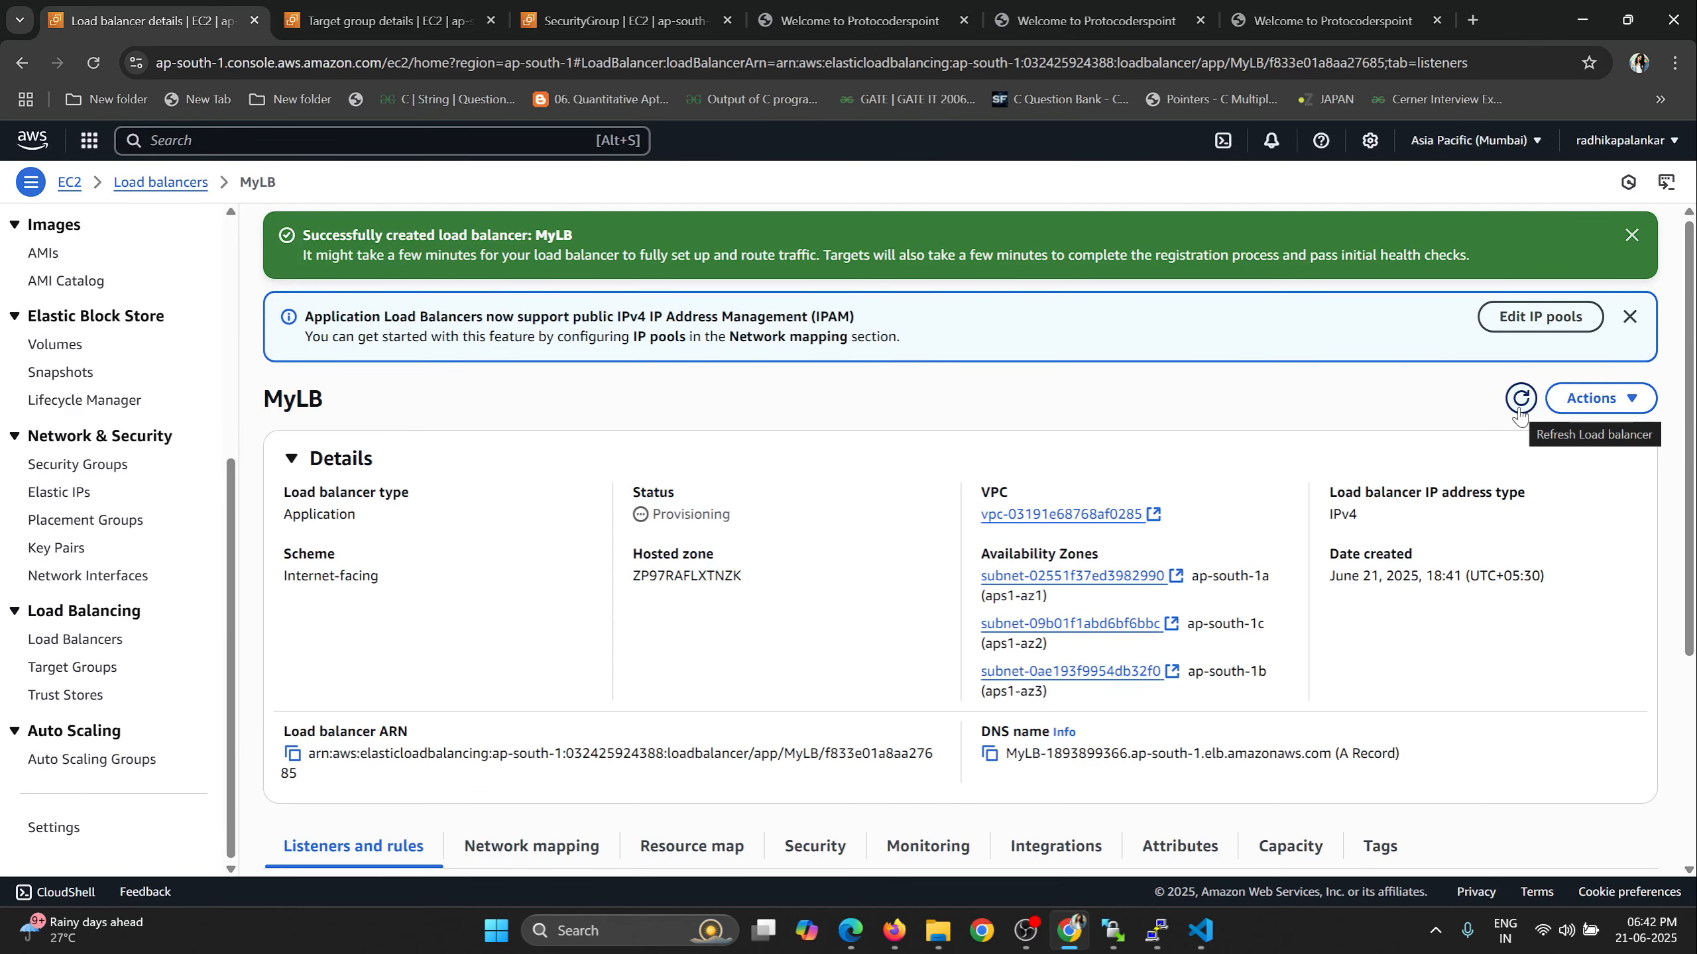
Check the health status of both registered targets in MyTargetGroup, refreshing the target list.
{"action": "key", "text": "ctrl+Tab"}
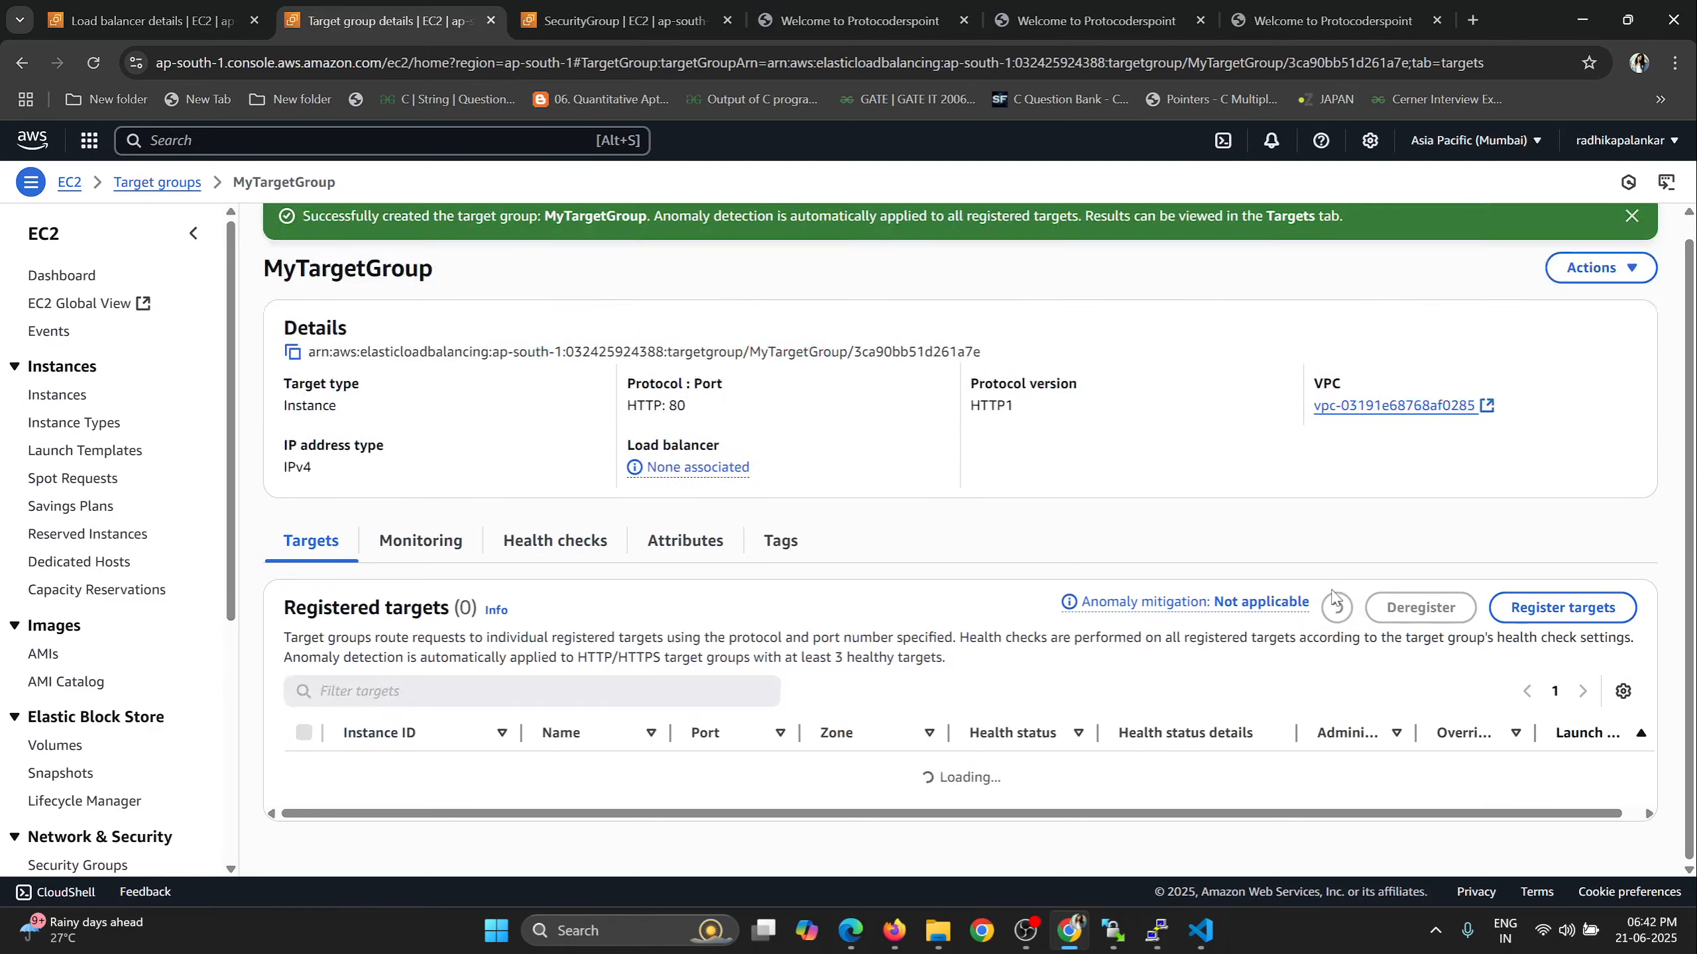
{"action": "key", "text": "ctrl+shift+Tab"}
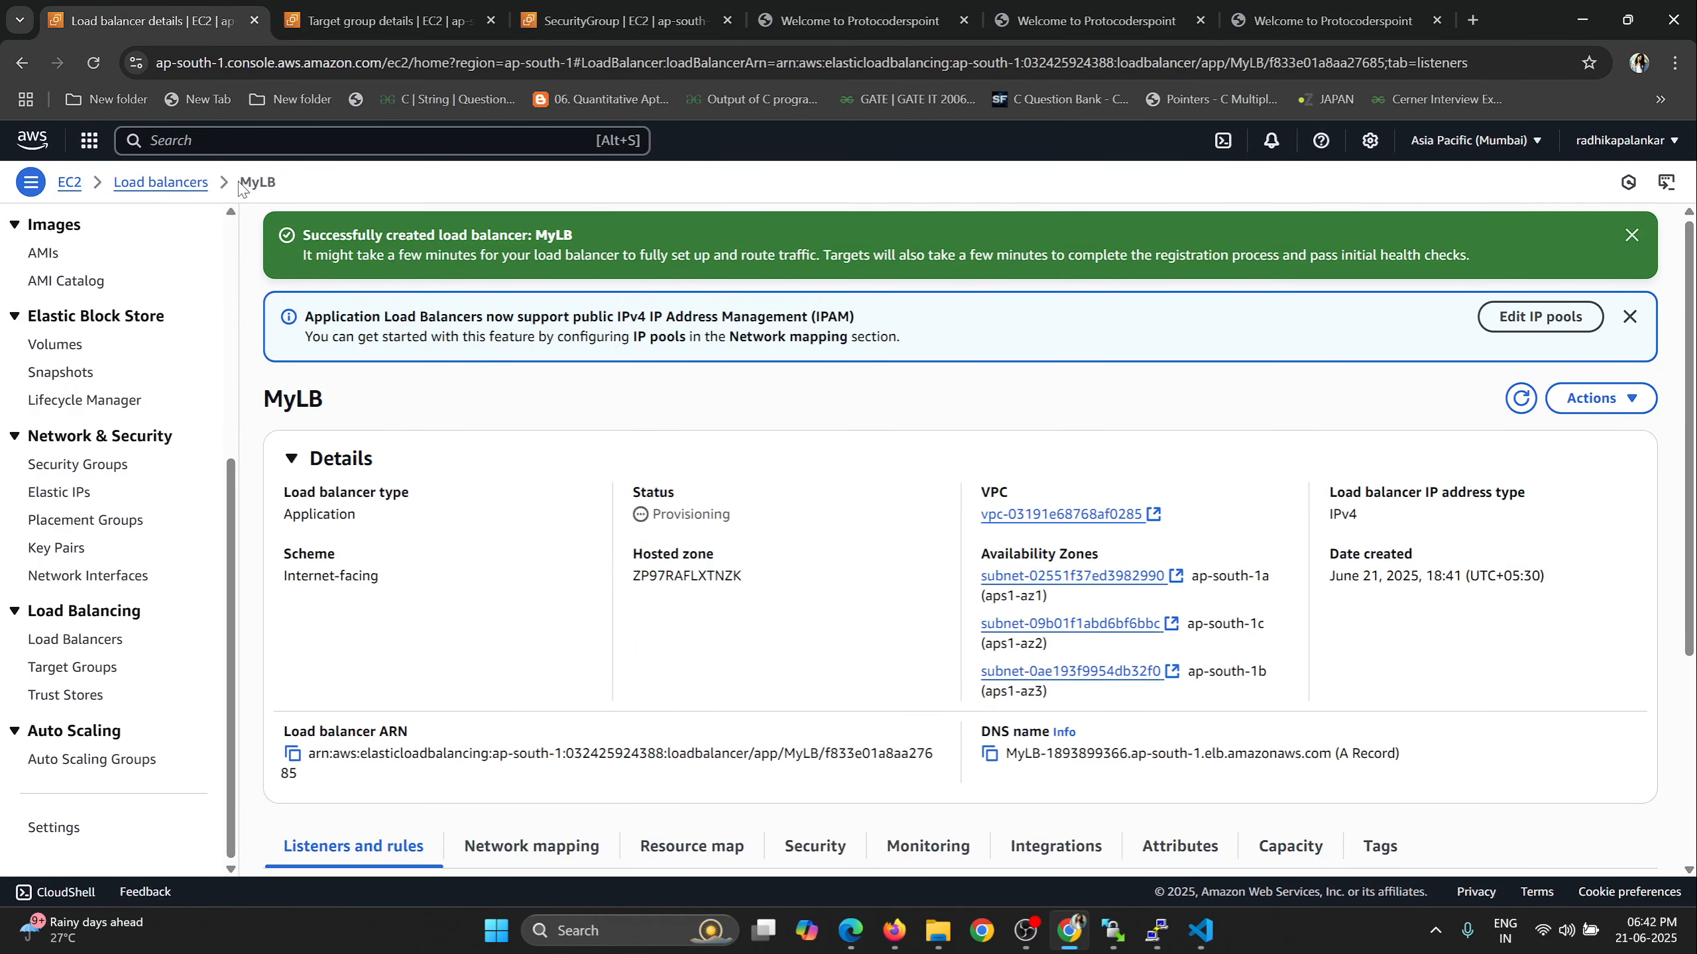
{"action": "left_click_drag", "start_coordinate": [241, 189], "coordinate": [279, 189]}
{"action": "key", "text": "ctrl+Tab"}
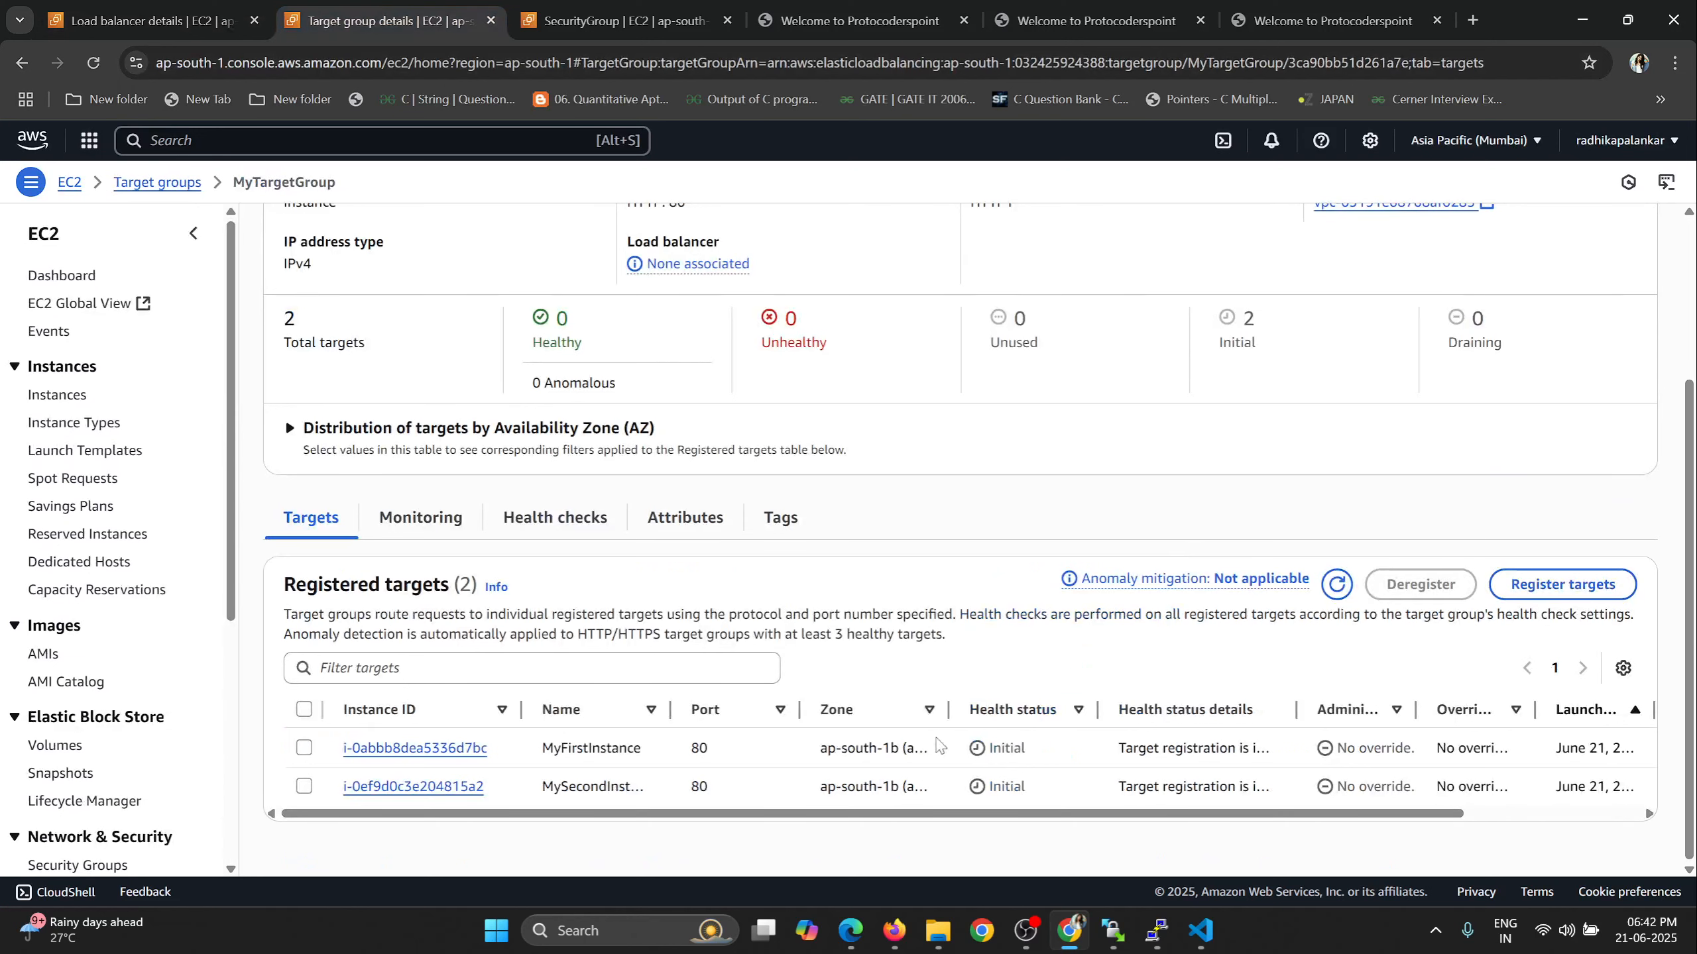
{"action": "left_click_drag", "start_coordinate": [1032, 757], "coordinate": [992, 790]}
{"action": "left_click", "coordinate": [1337, 586]}
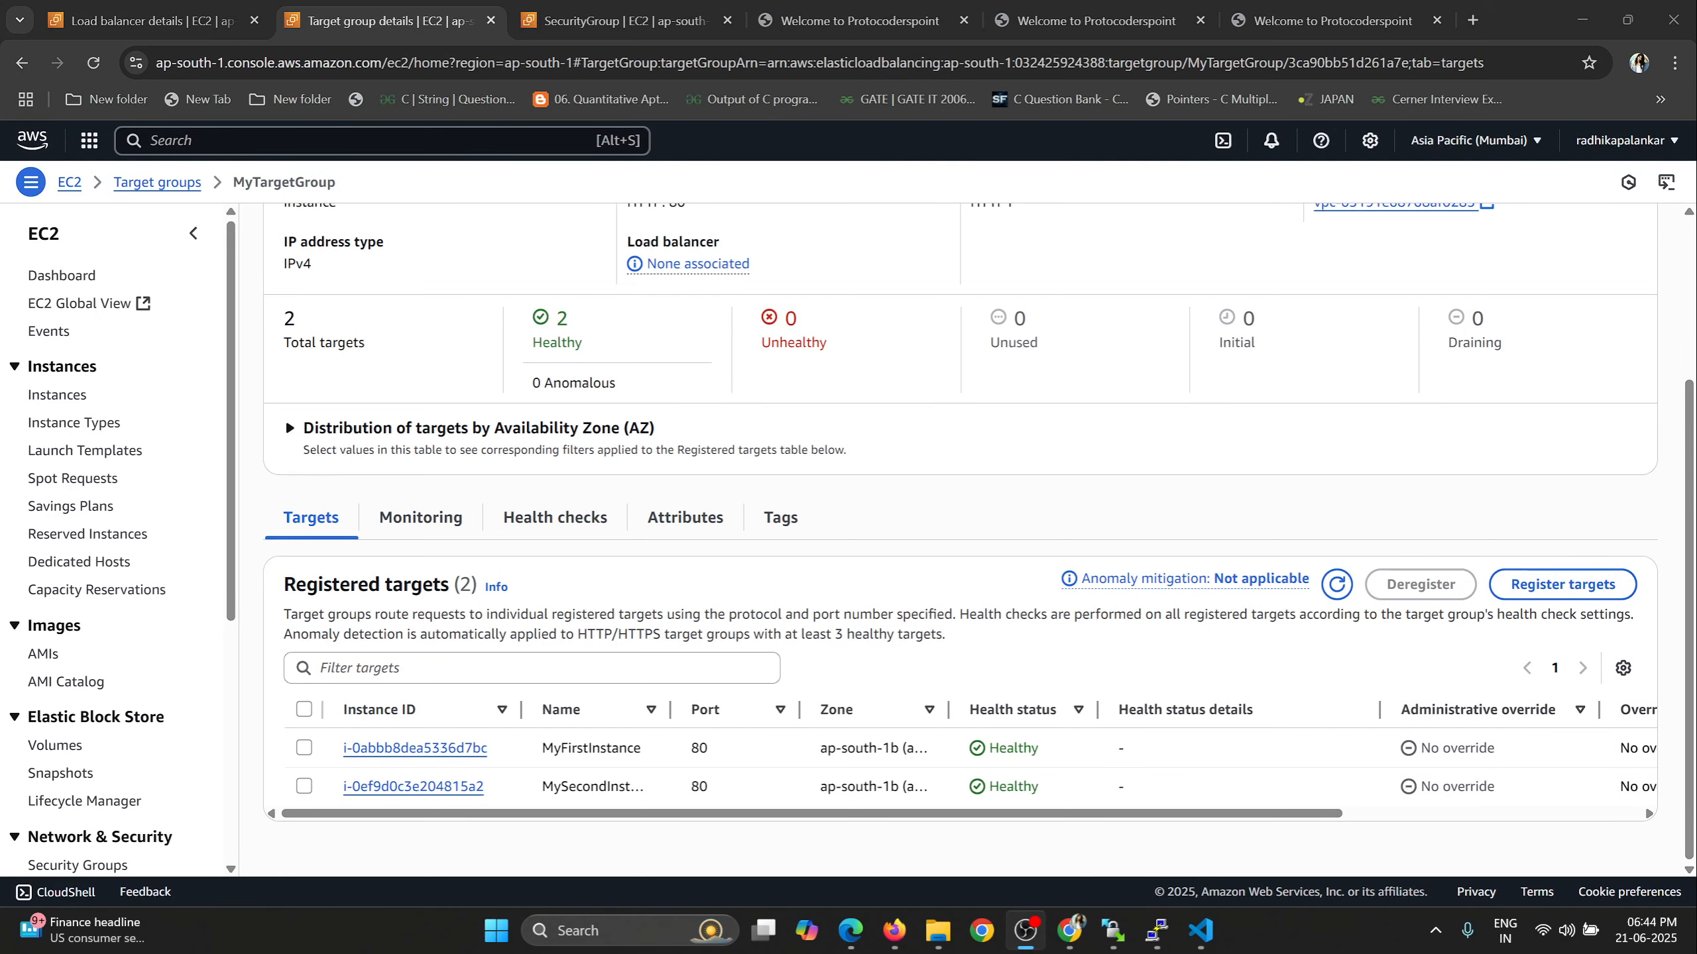
{"action": "mouse_move", "coordinate": [1039, 748]}
{"action": "left_mouse_down"}
{"action": "mouse_move", "coordinate": [992, 752]}
{"action": "mouse_move", "coordinate": [992, 786]}
{"action": "mouse_move", "coordinate": [1035, 786]}
{"action": "left_mouse_up"}
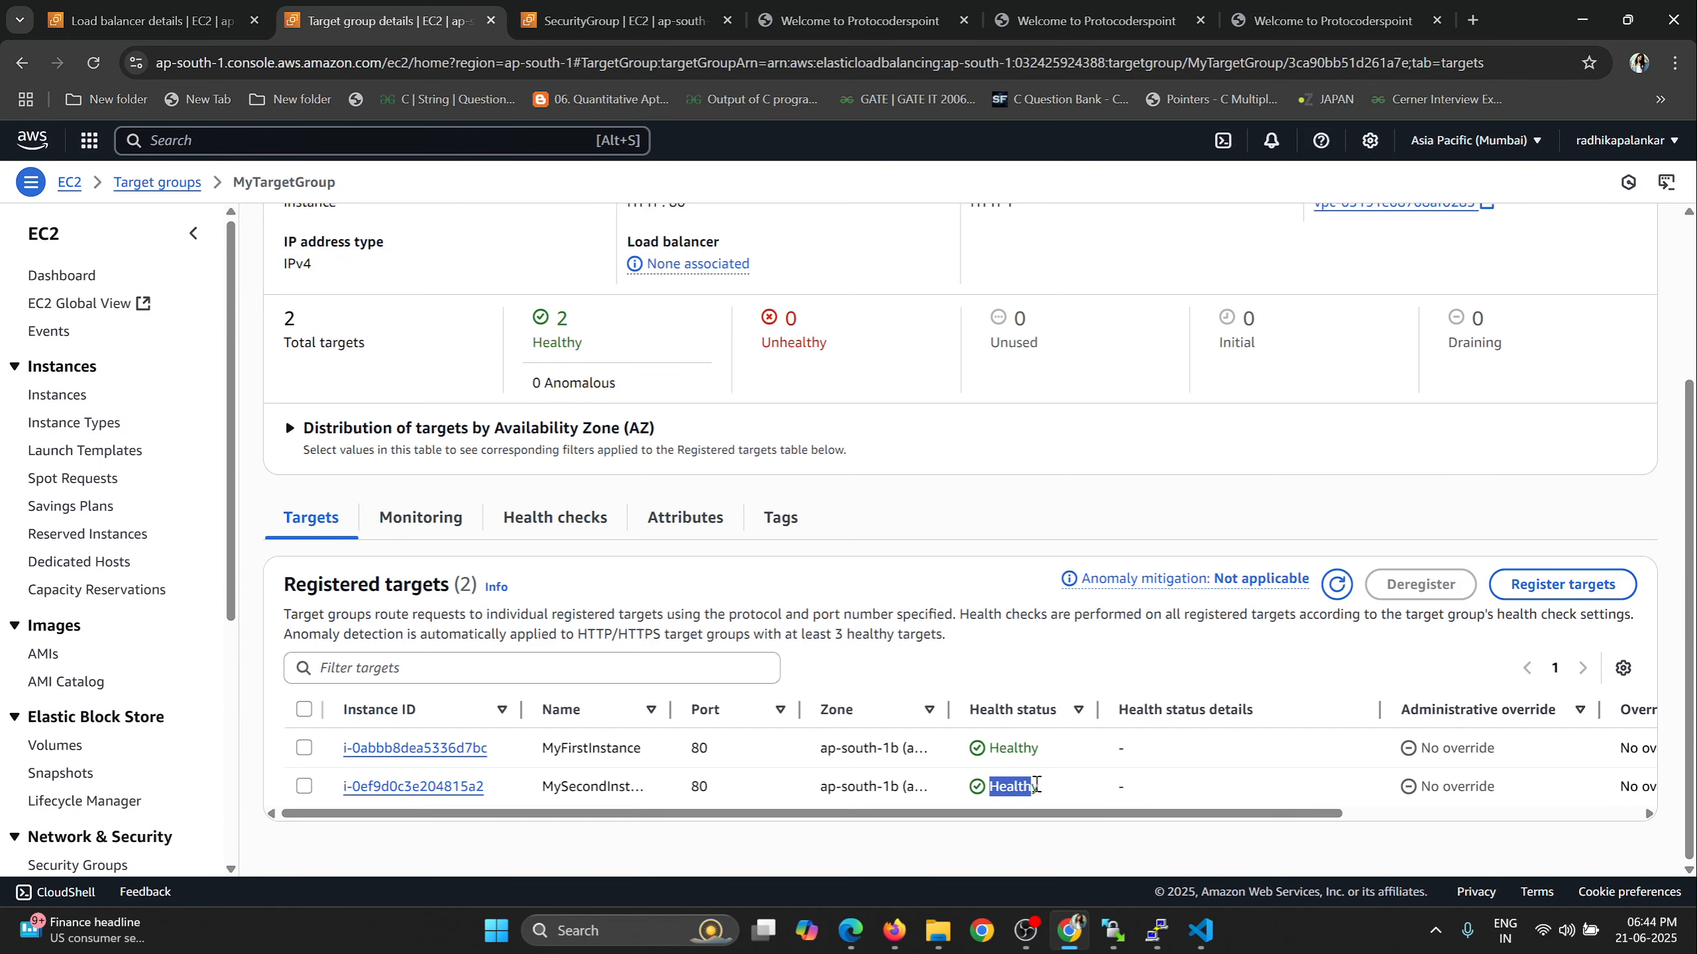
{"action": "left_click", "coordinate": [1333, 591]}
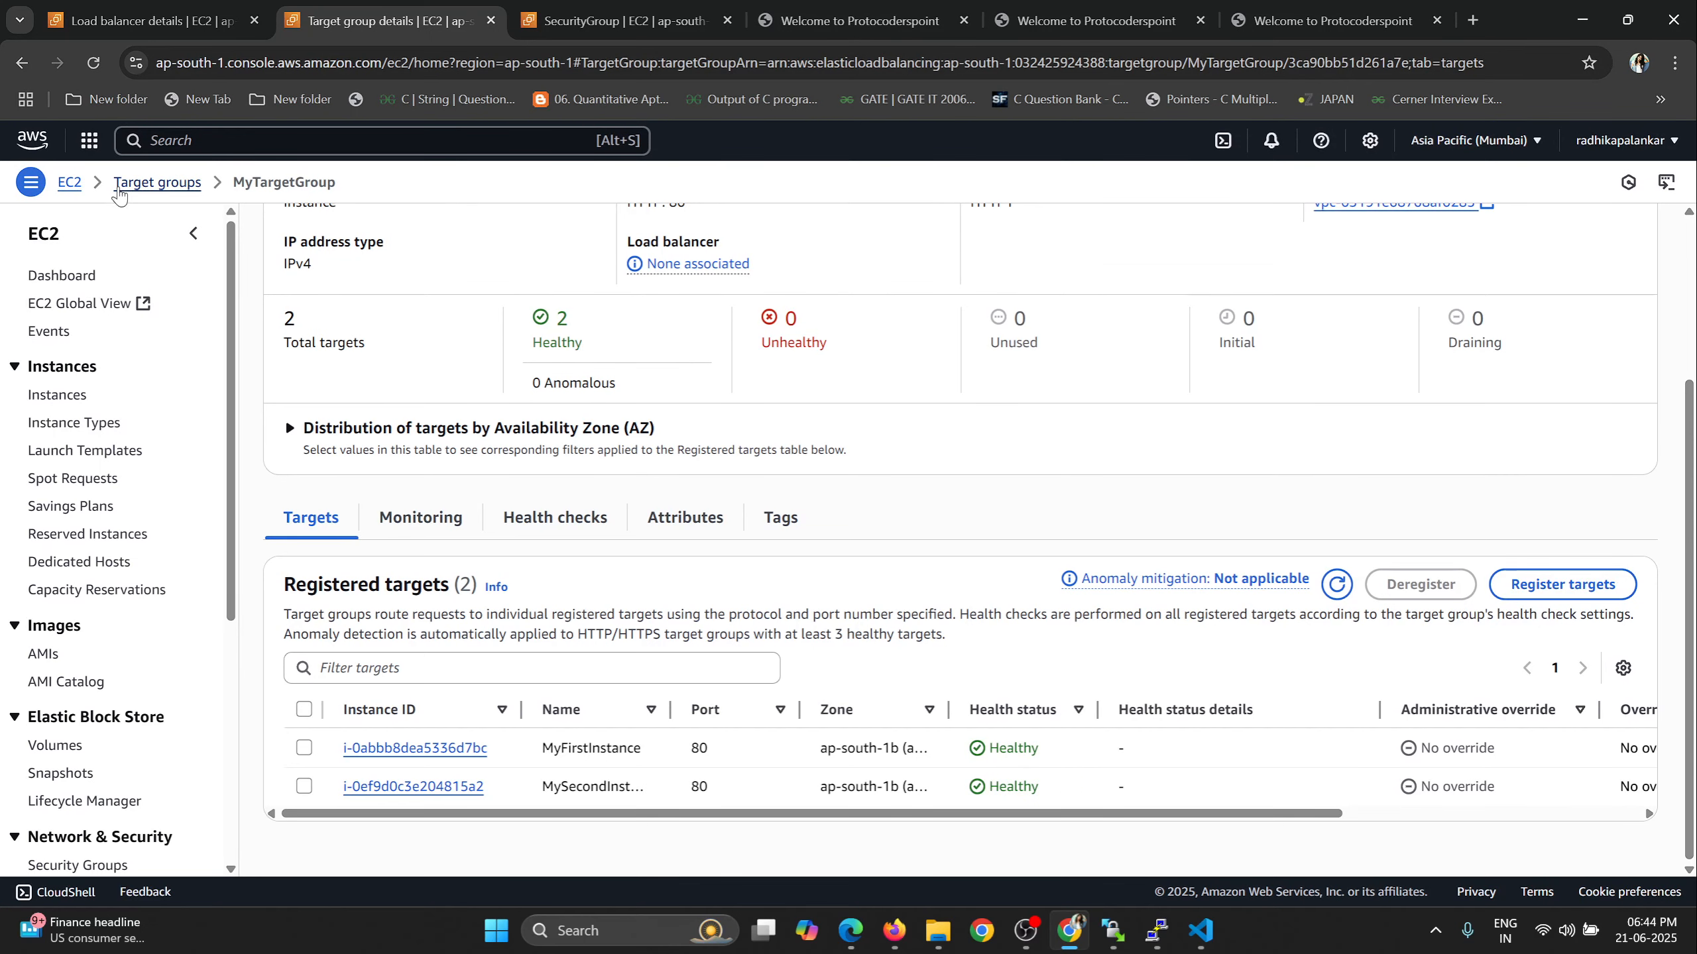
Return to MyLB's details, refresh its status and copy its DNS name.
{"action": "scroll", "coordinate": [160, 184], "scroll_direction": "up", "scroll_amount": 3}
{"action": "left_click", "coordinate": [190, 9]}
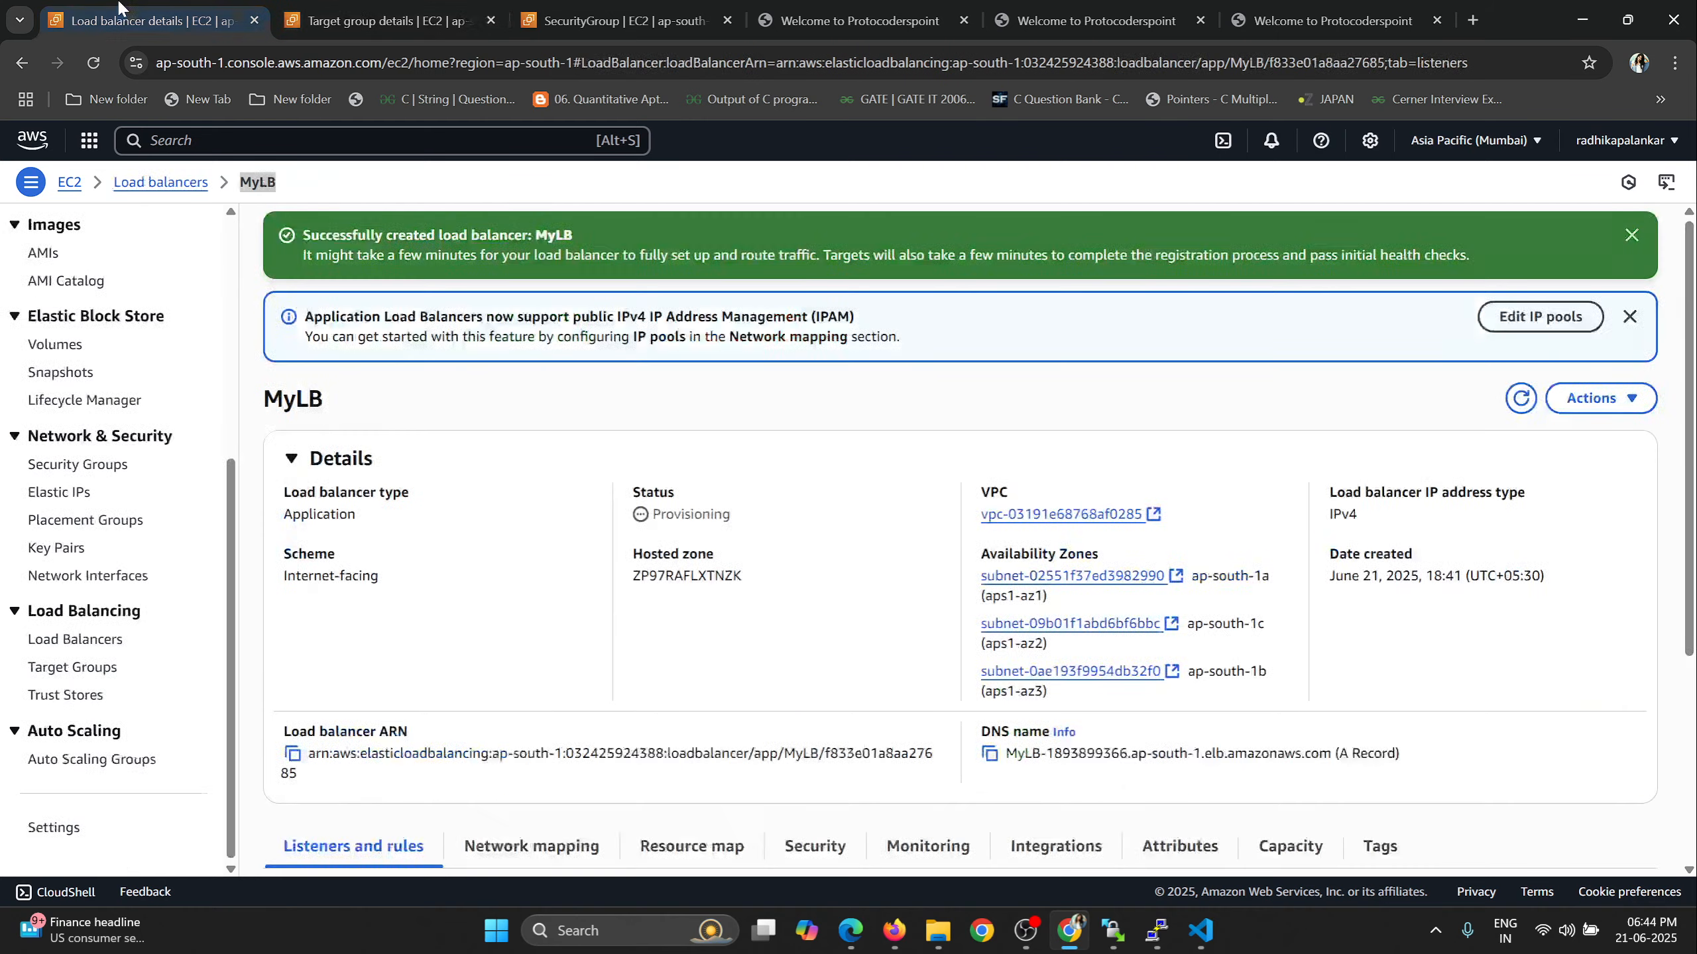
{"action": "left_click_drag", "start_coordinate": [655, 513], "coordinate": [725, 514]}
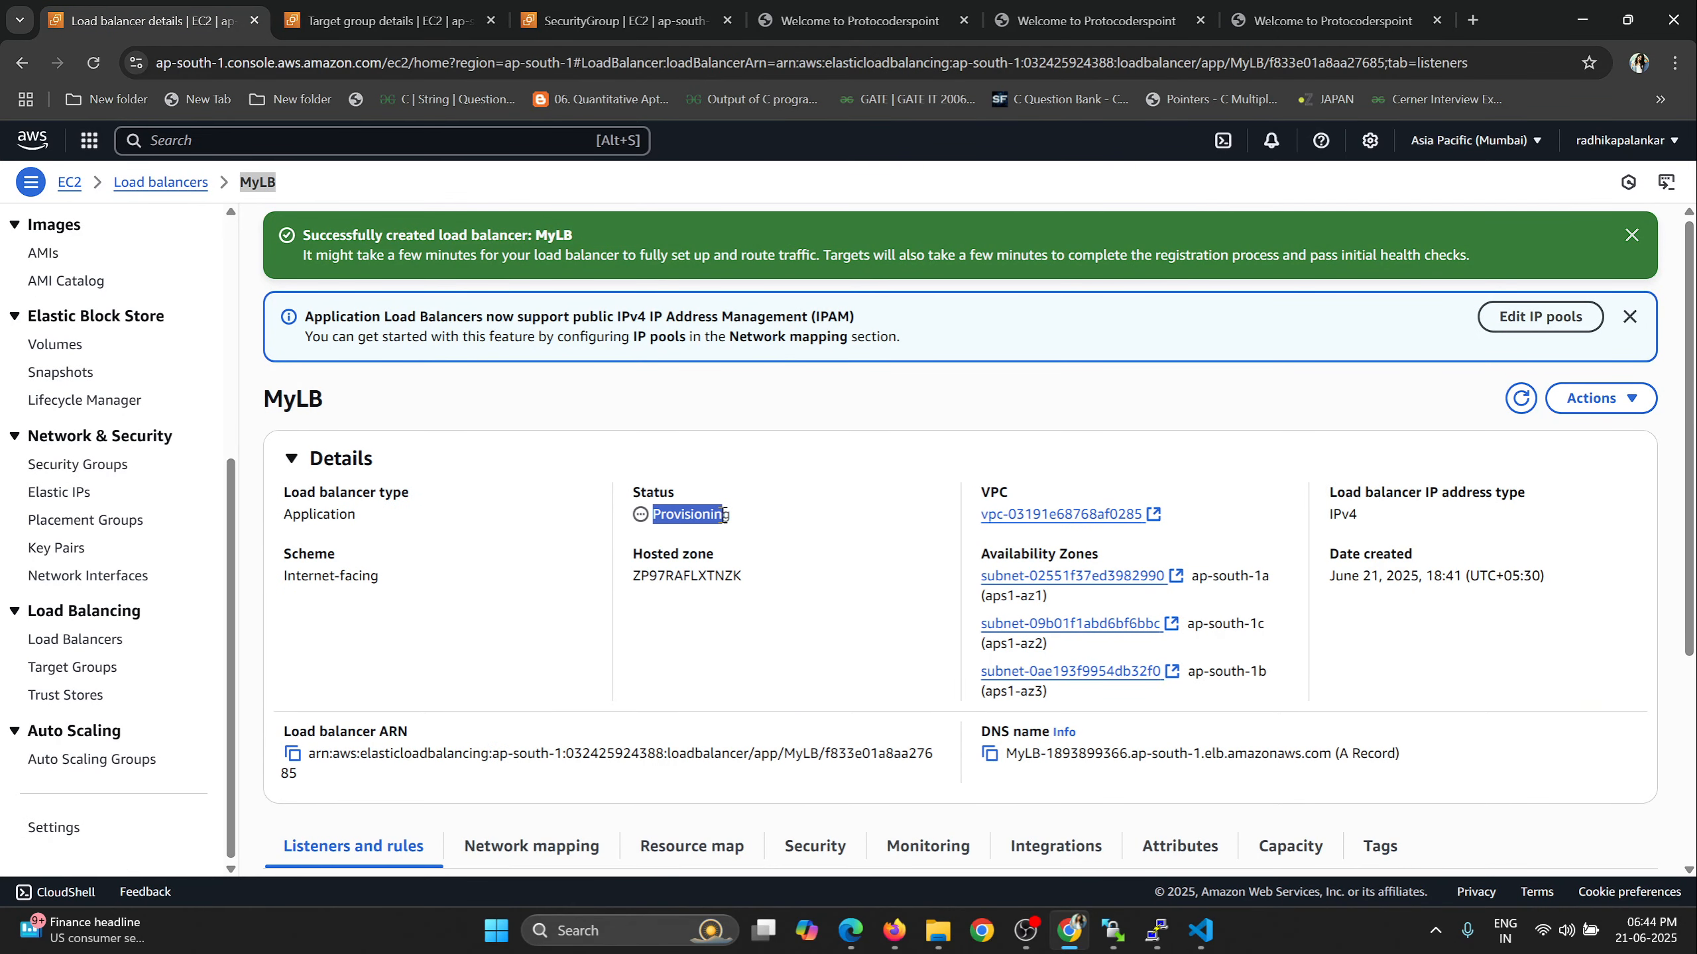
{"action": "left_click", "coordinate": [1520, 398]}
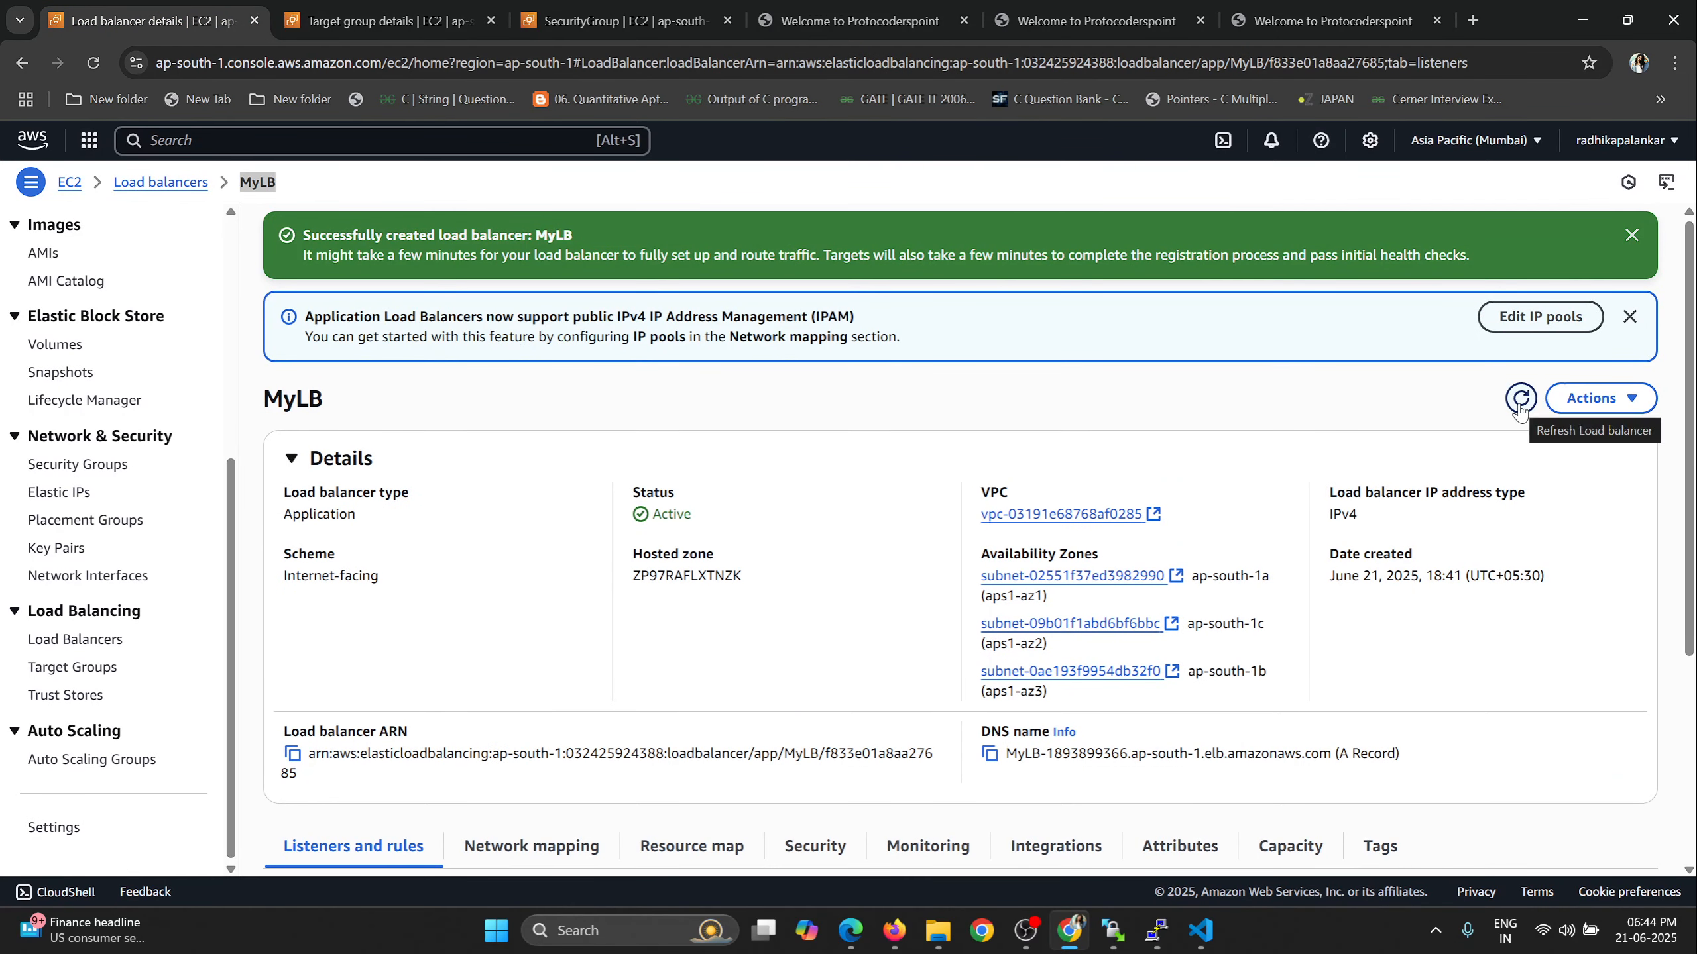
{"action": "left_click_drag", "start_coordinate": [656, 515], "coordinate": [755, 524]}
{"action": "scroll", "coordinate": [755, 525], "scroll_direction": "down", "scroll_amount": 3}
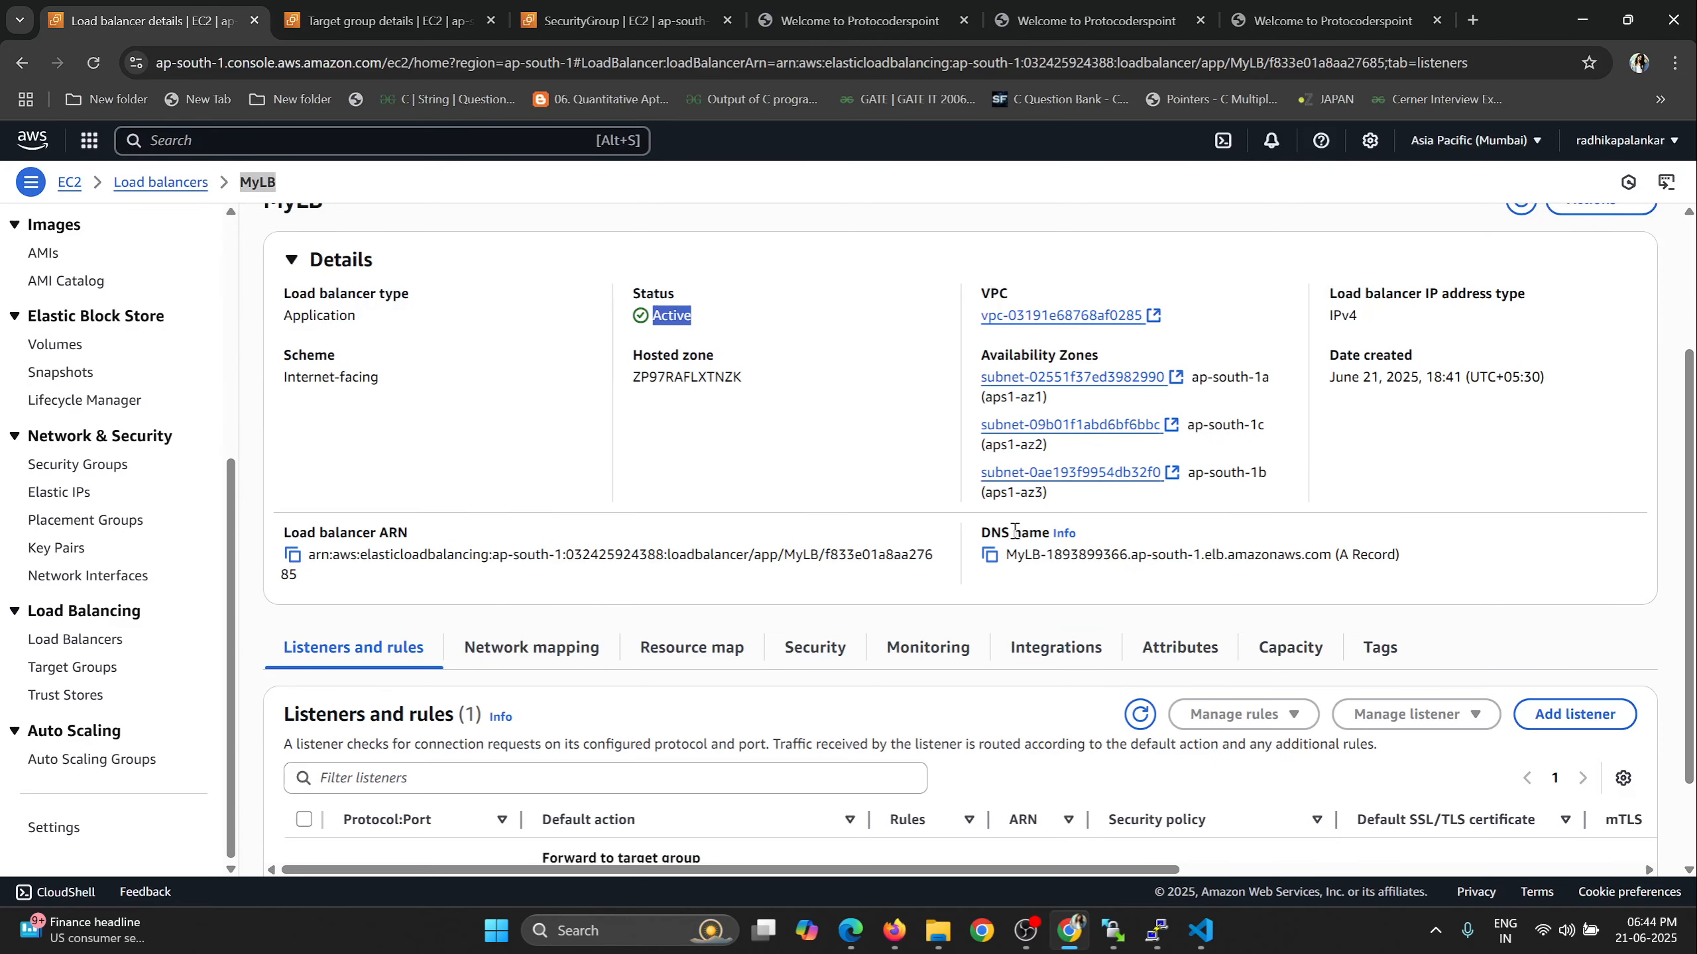
{"action": "left_click", "coordinate": [990, 555]}
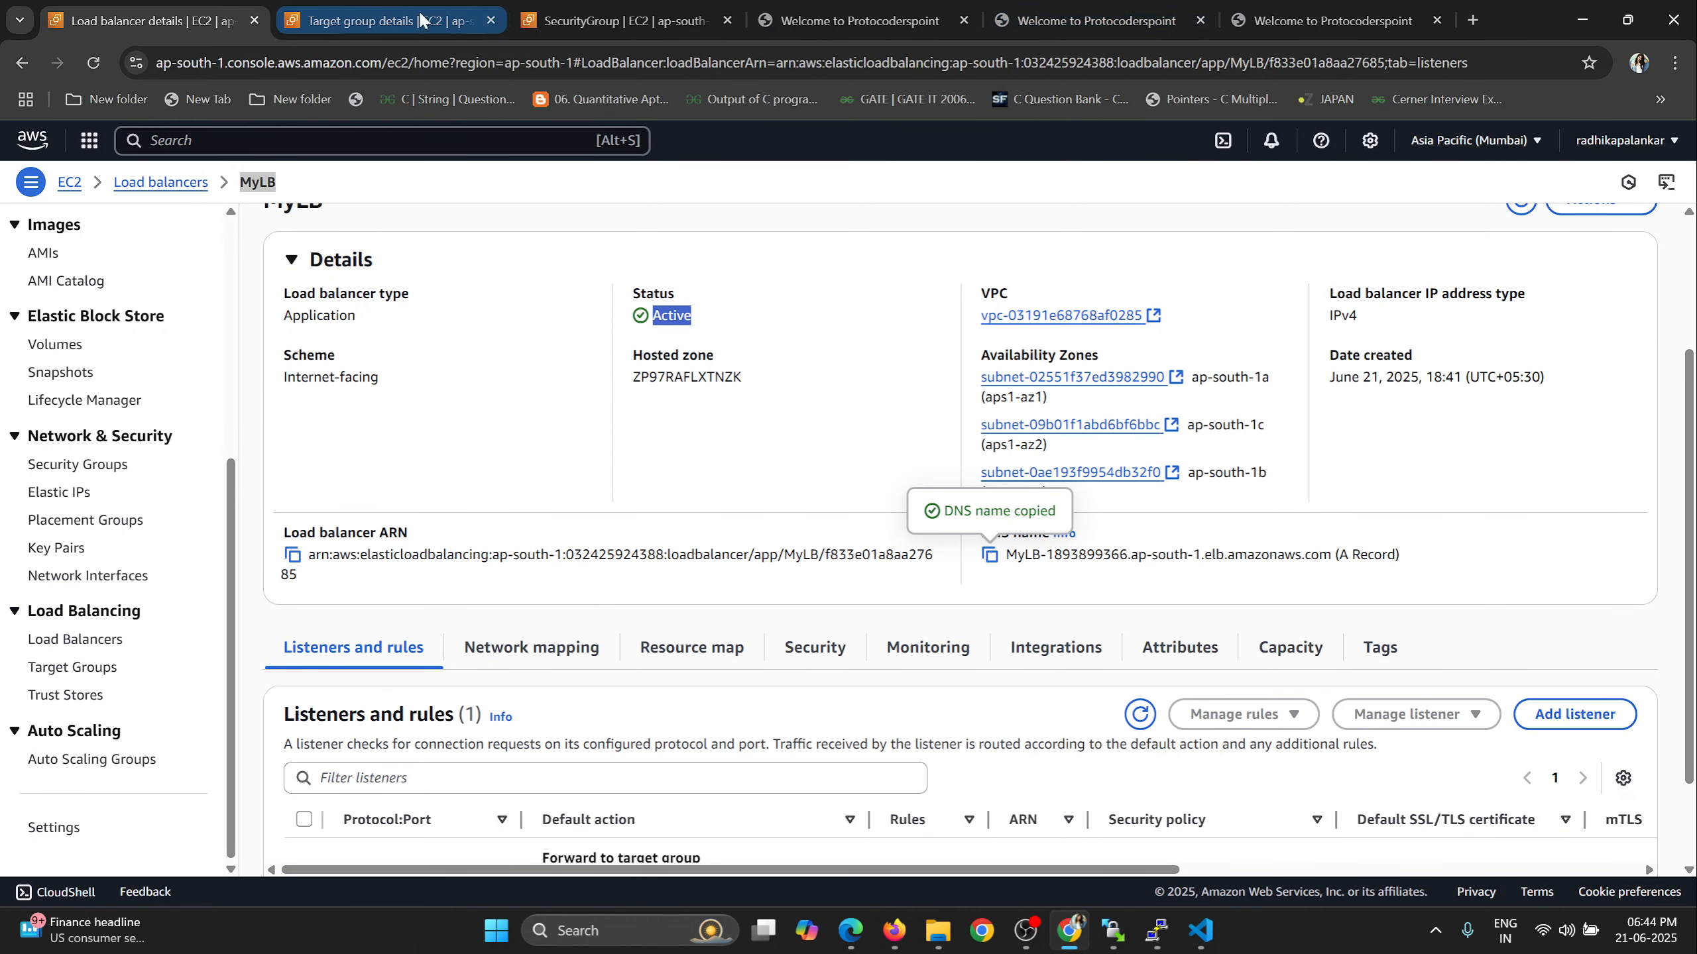
View the running instances from the EC2 dashboard, and reopen MyLB's details from the load balancers list.
{"action": "scroll", "coordinate": [138, 330], "scroll_direction": "up", "scroll_amount": 5}
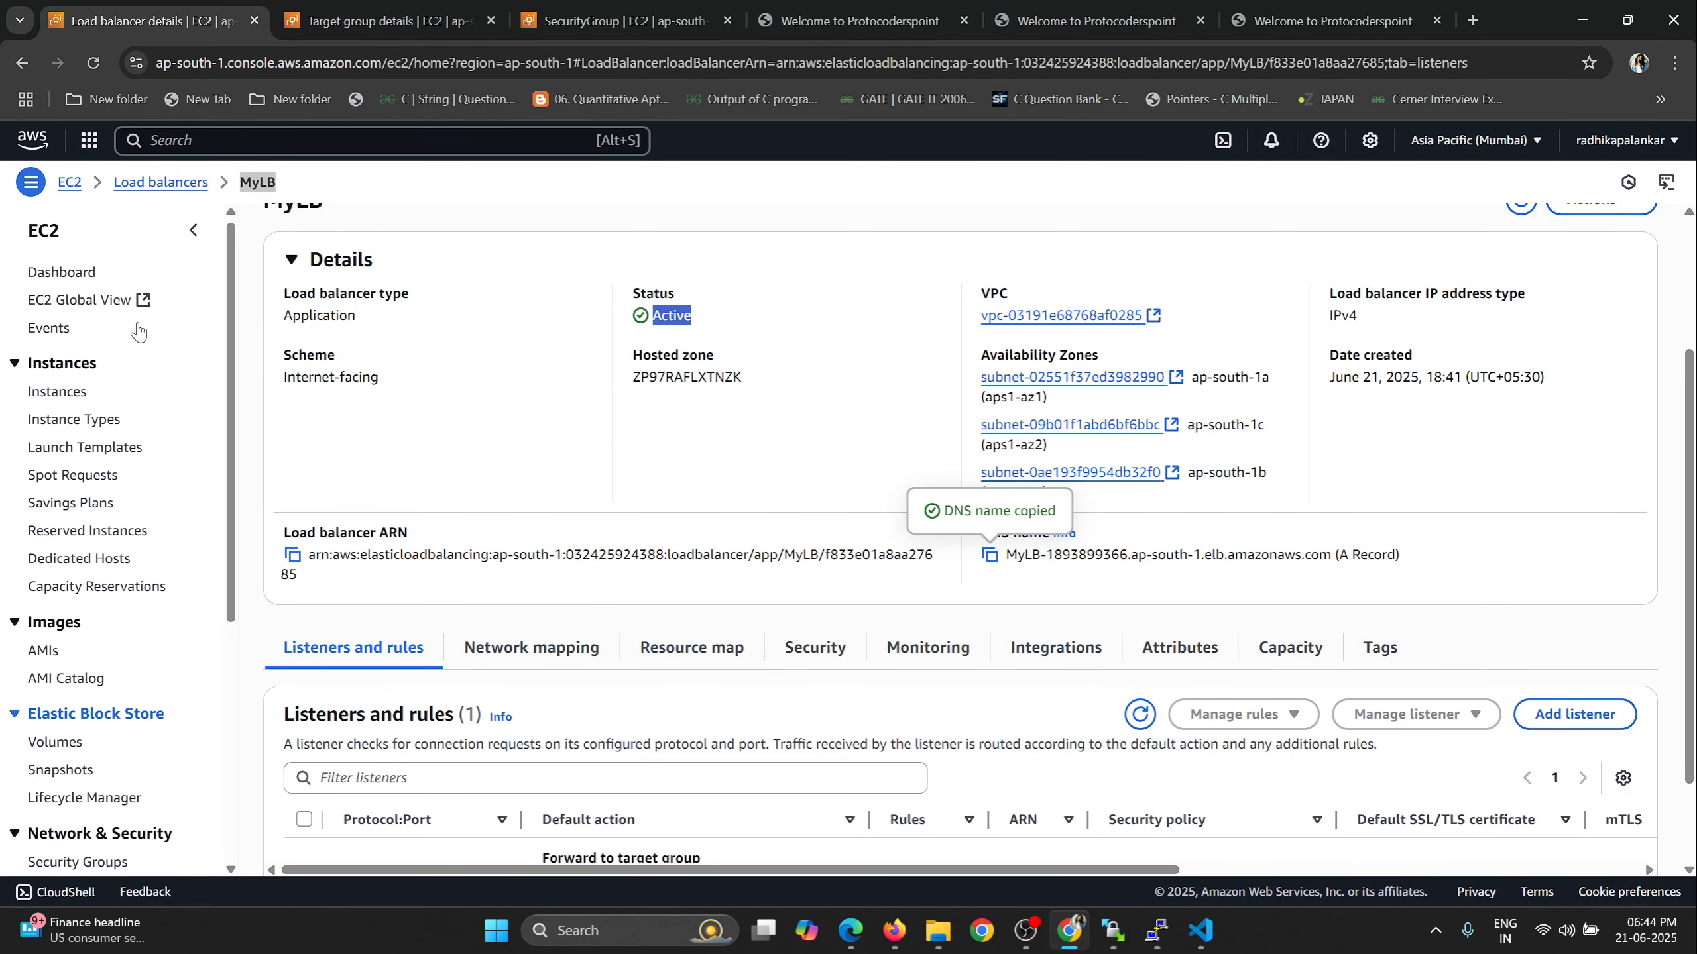
{"action": "left_click", "coordinate": [69, 277]}
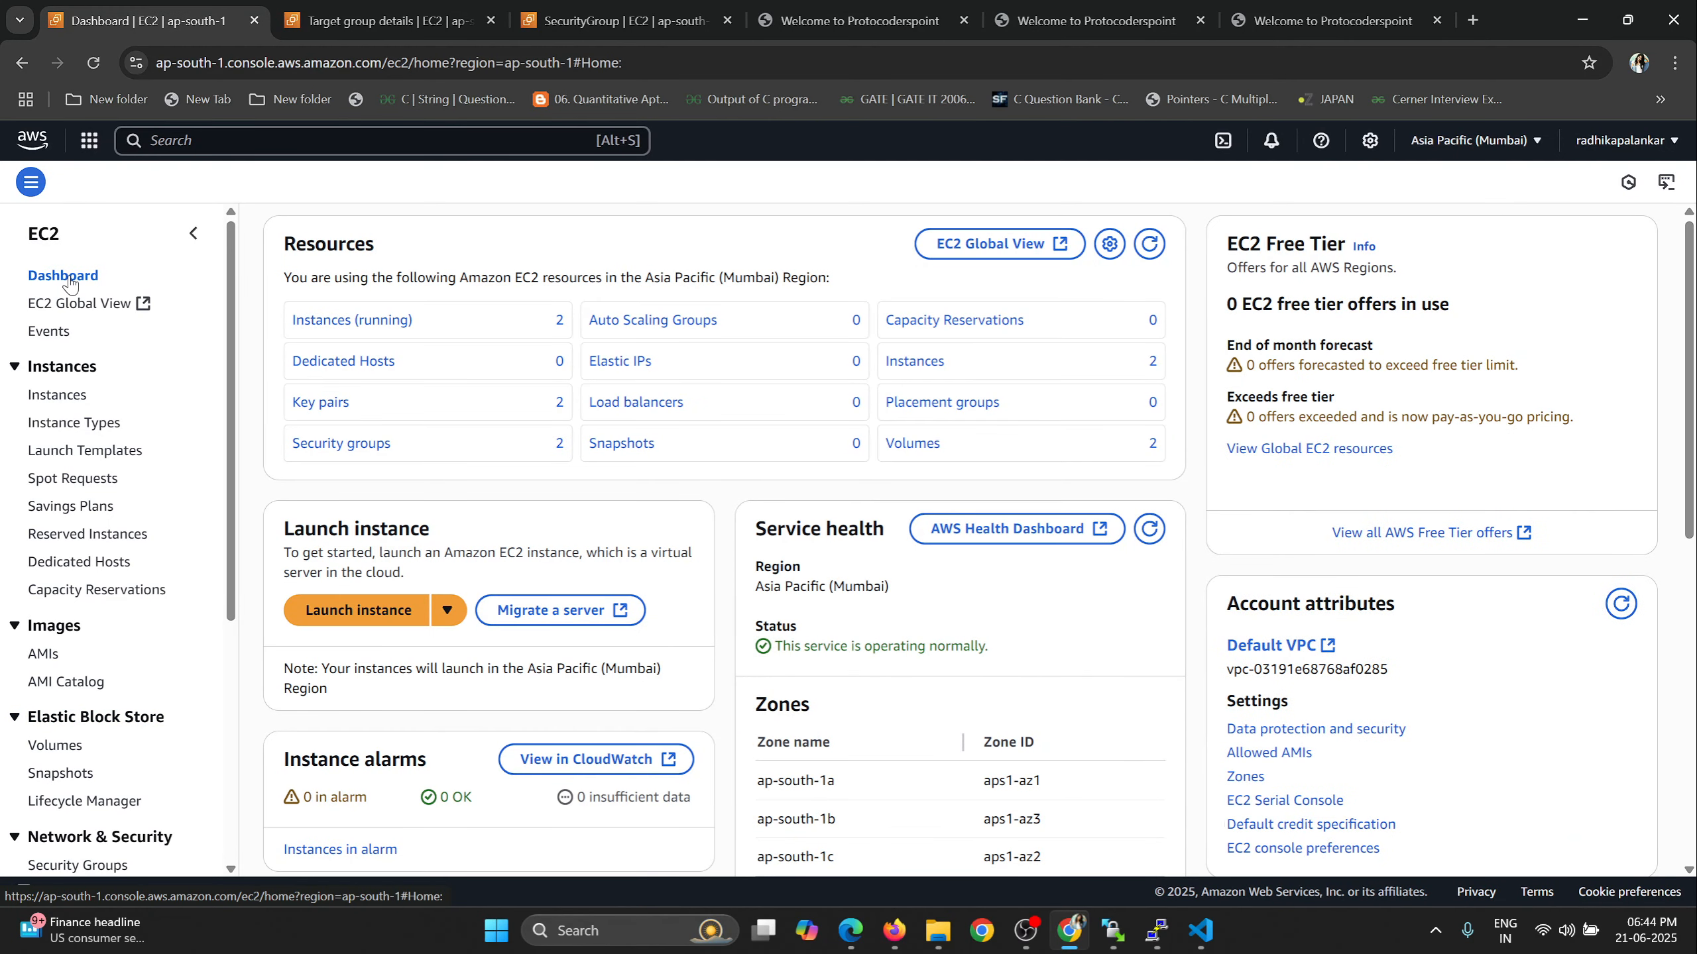
{"action": "left_click", "coordinate": [399, 321]}
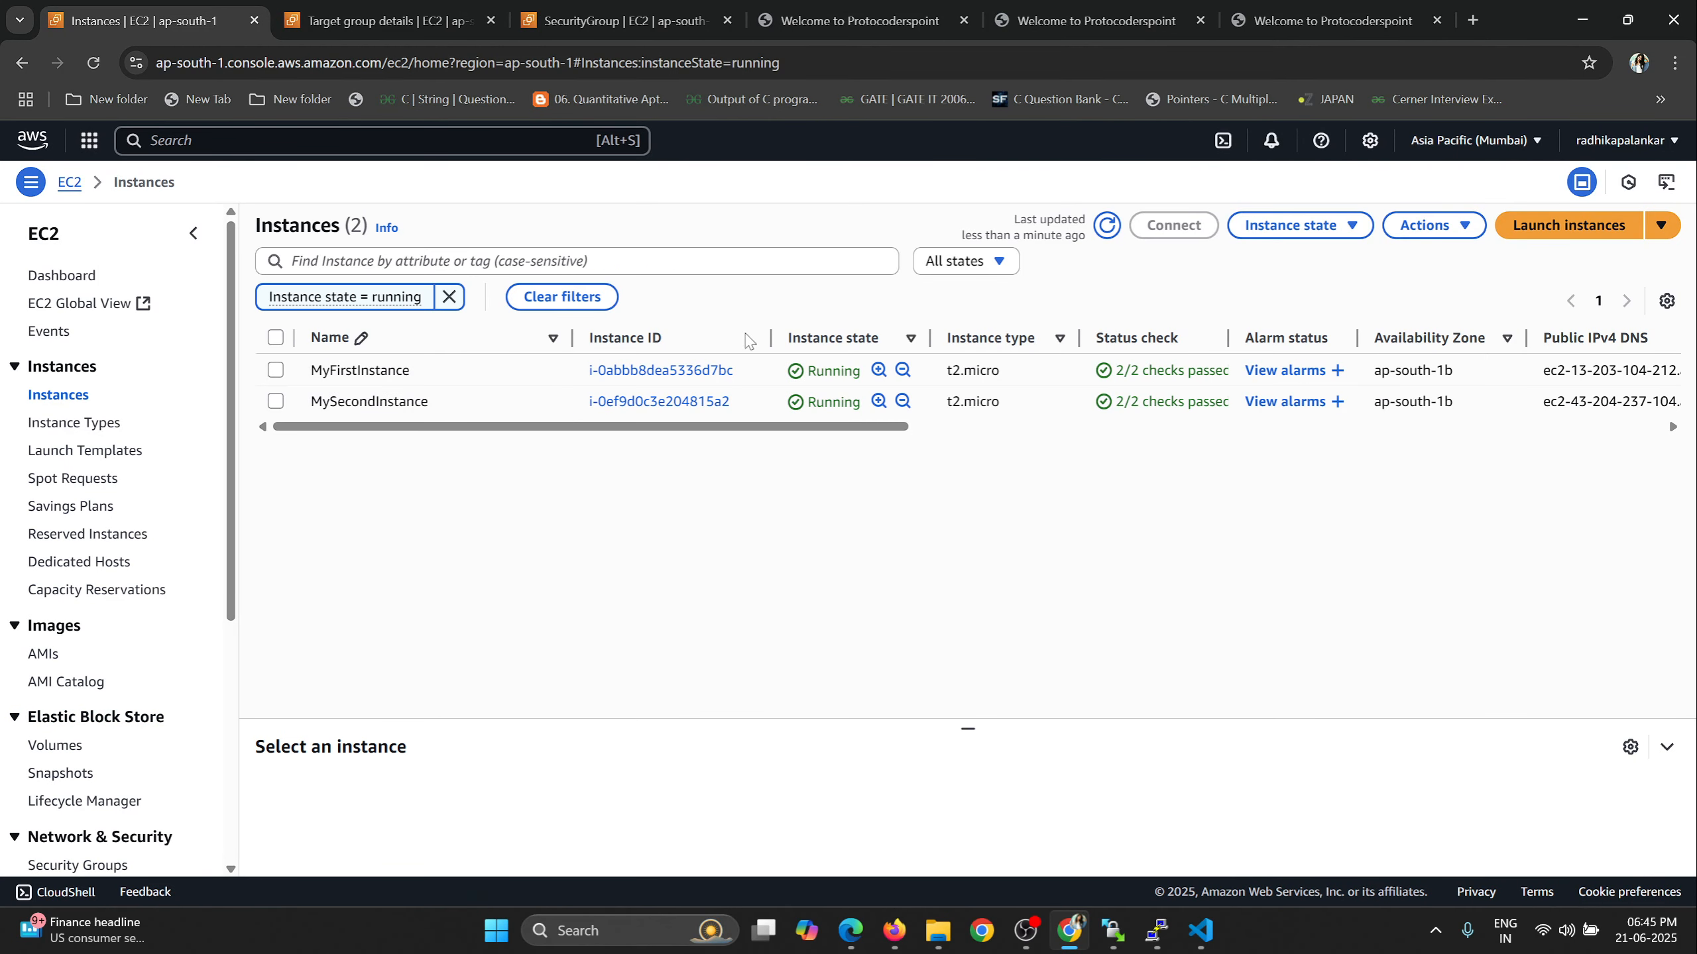
{"action": "scroll", "coordinate": [74, 688], "scroll_direction": "down", "scroll_amount": 5}
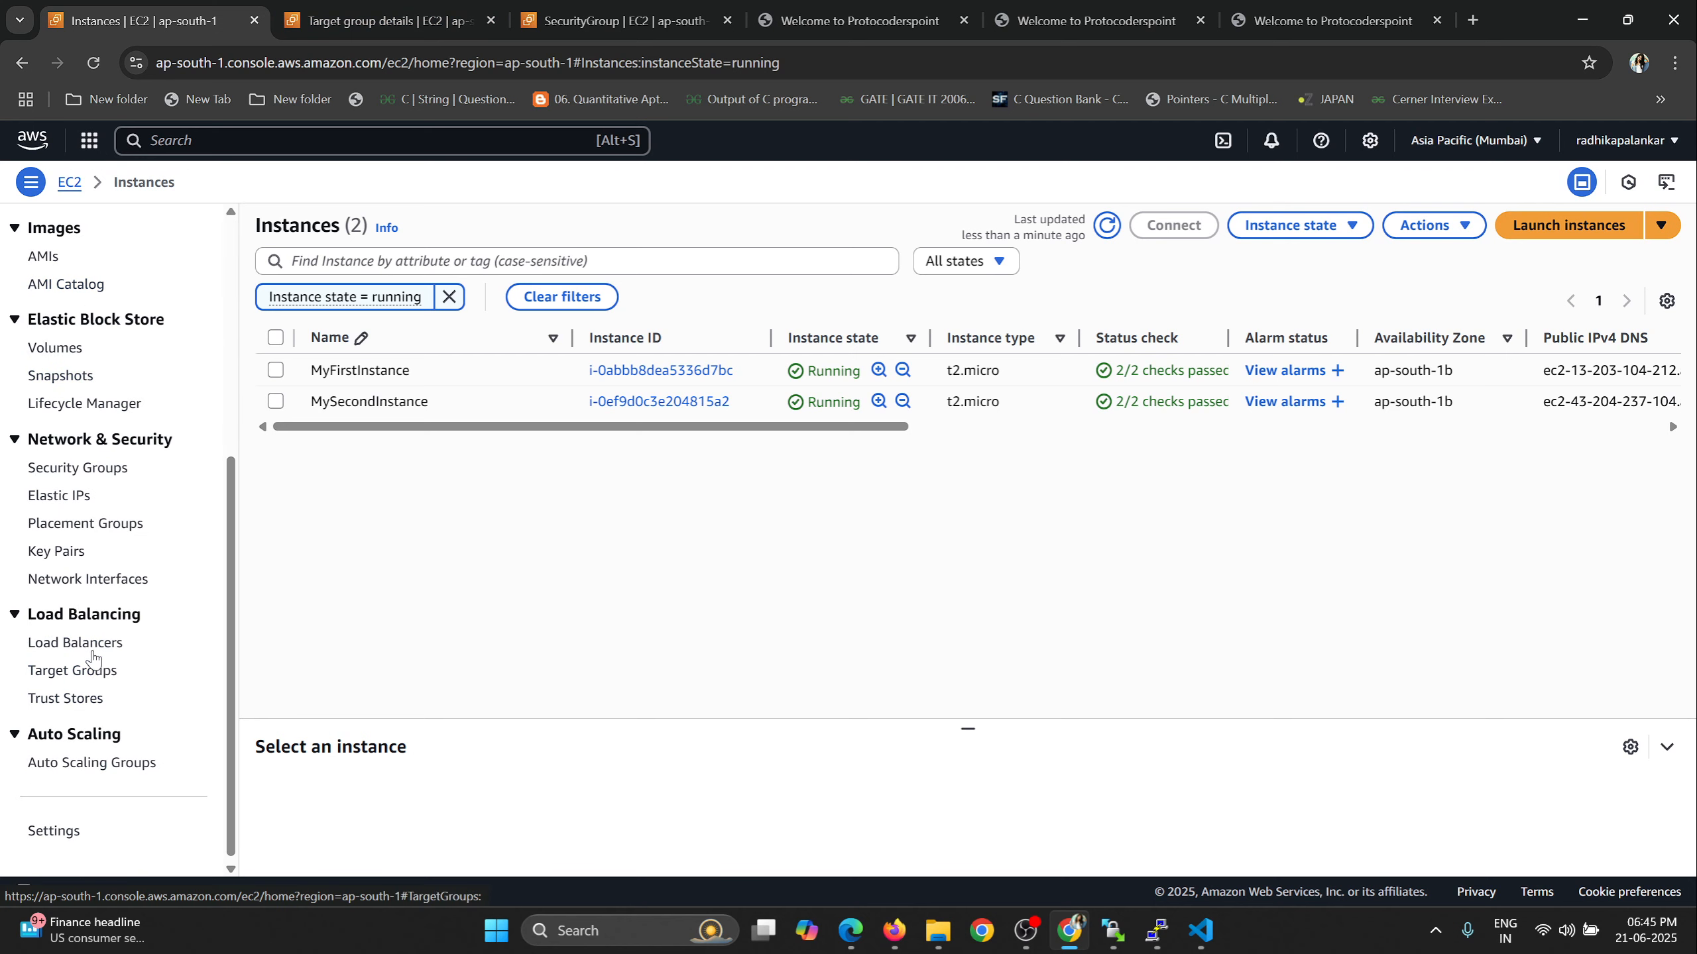
{"action": "left_click", "coordinate": [77, 642]}
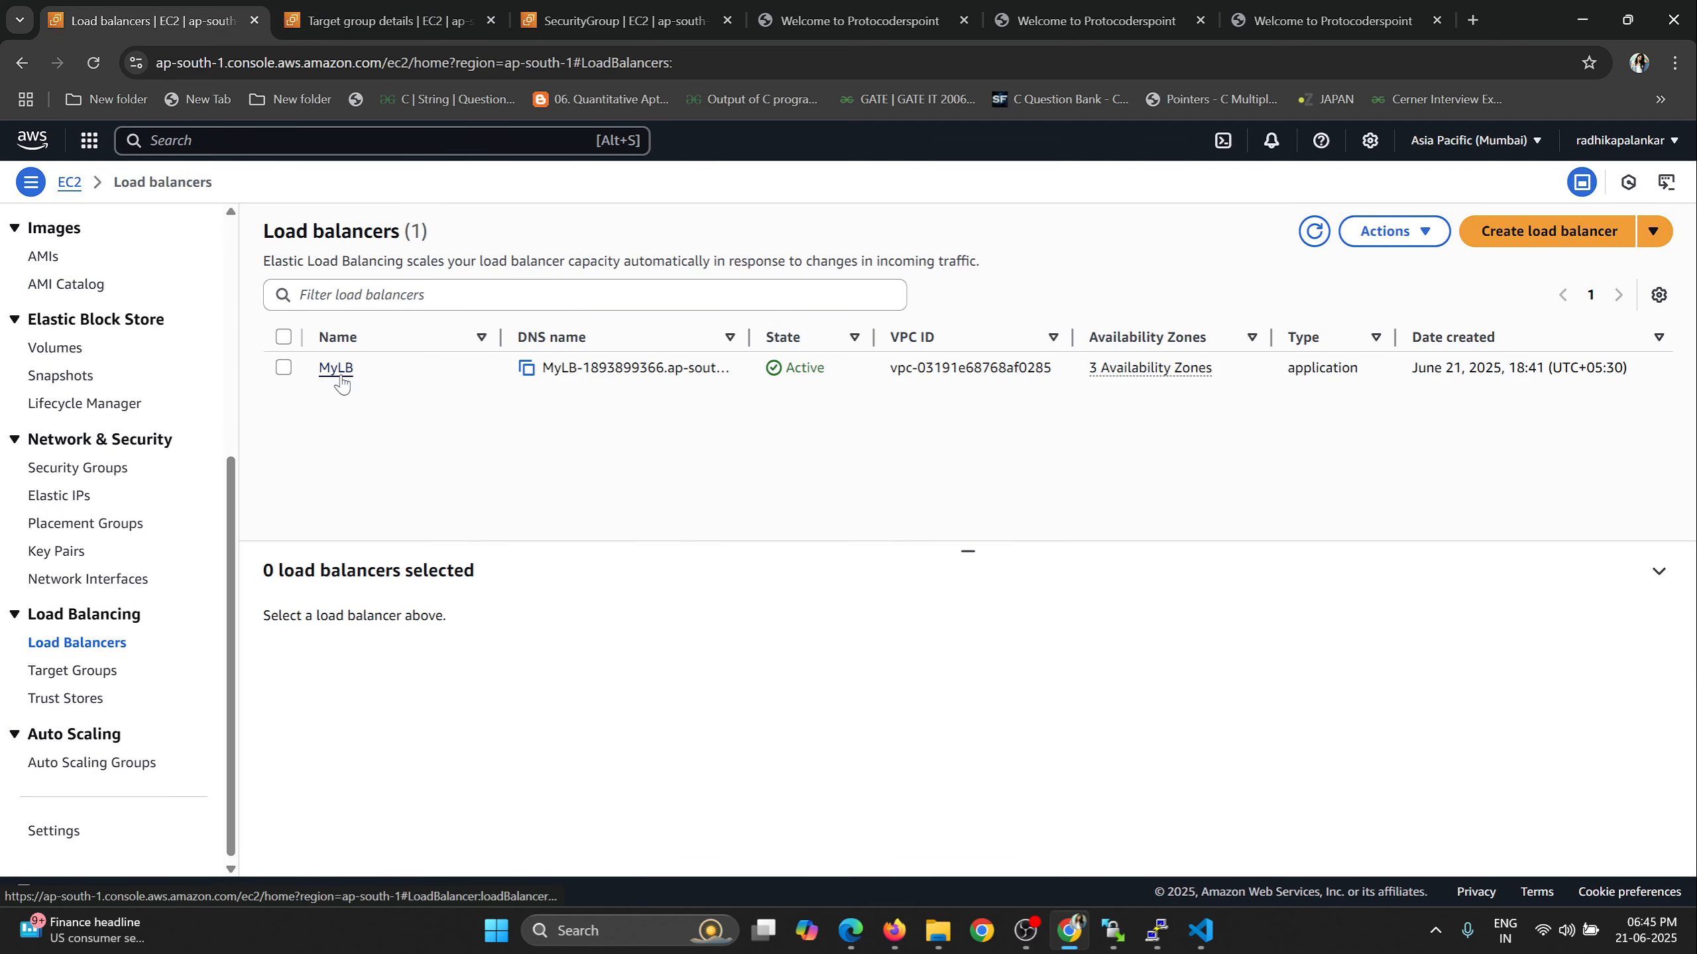
{"action": "left_click", "coordinate": [337, 369]}
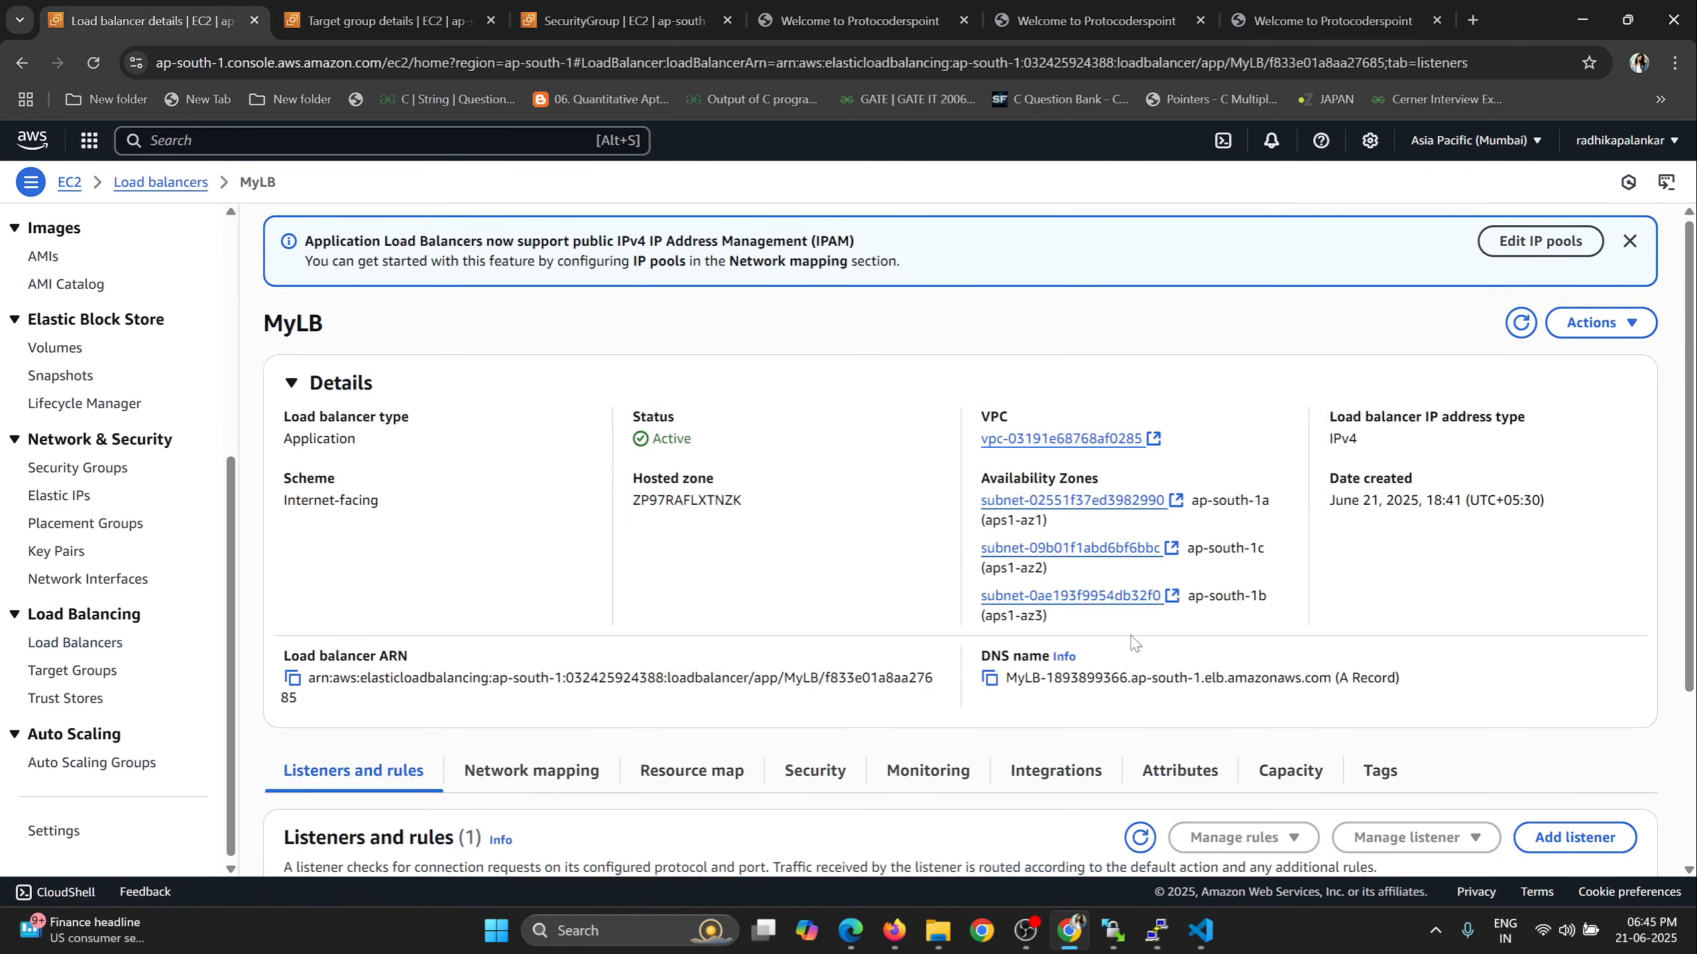
Copy MyLB's DNS name and open it as a web address in a new browser tab.
{"action": "left_click", "coordinate": [989, 678]}
{"action": "left_click", "coordinate": [1472, 20]}
{"action": "key", "text": "ctrl+v"}
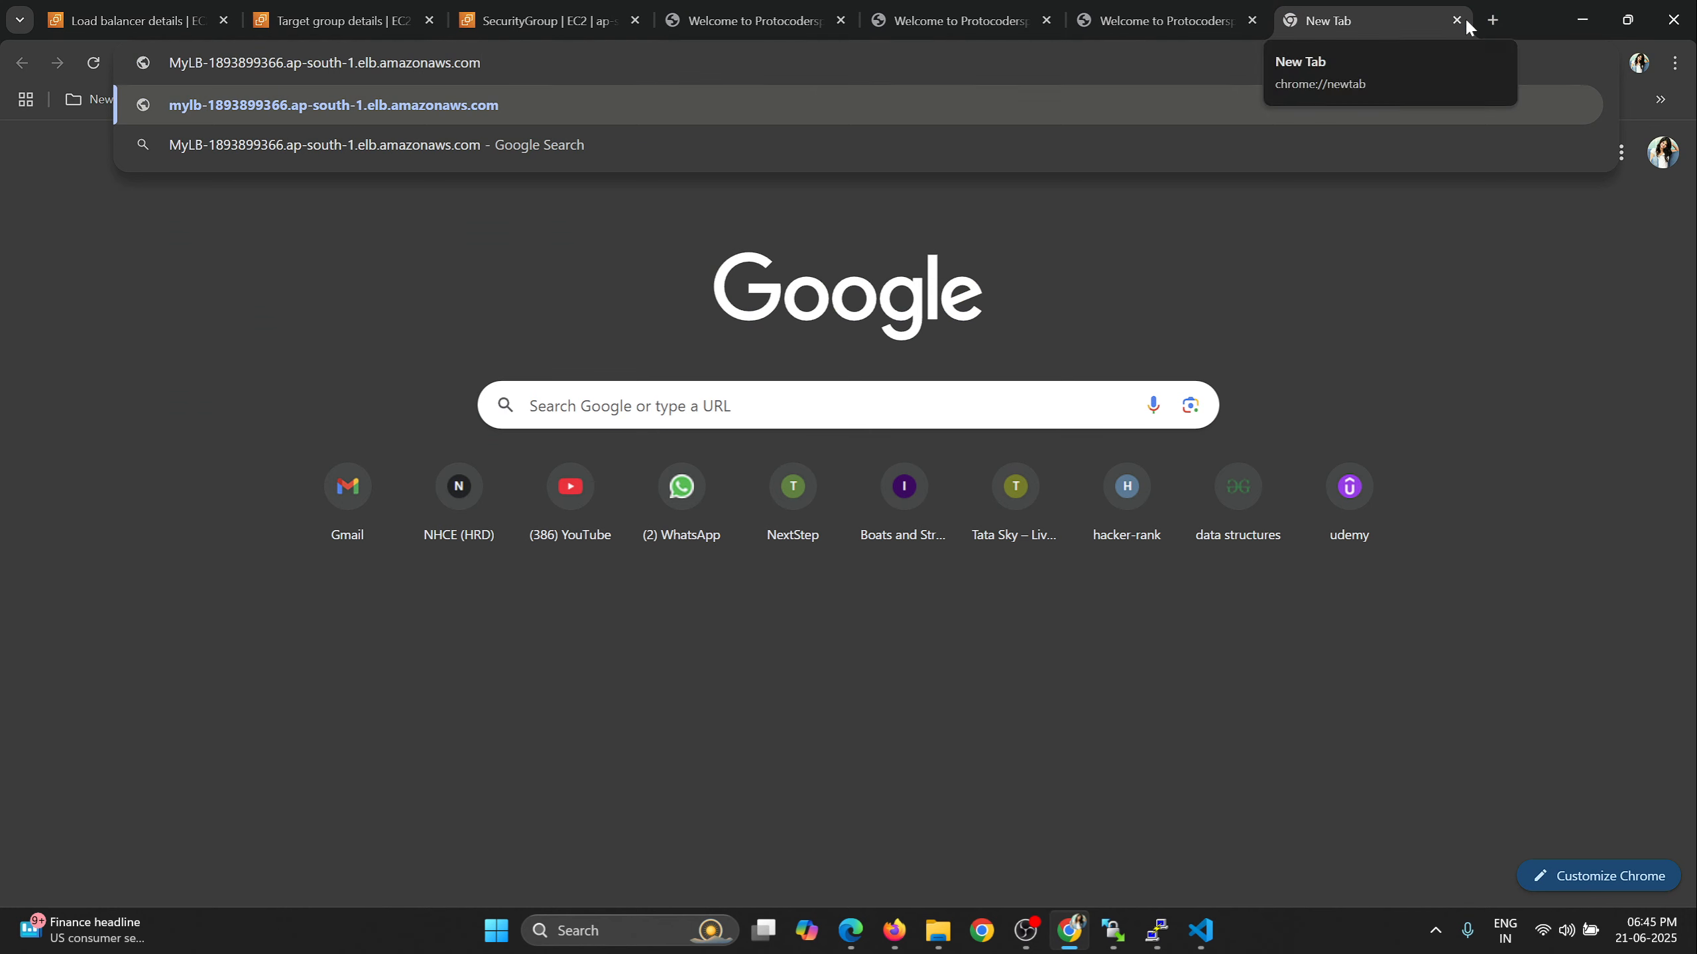
{"action": "key", "text": "Return"}
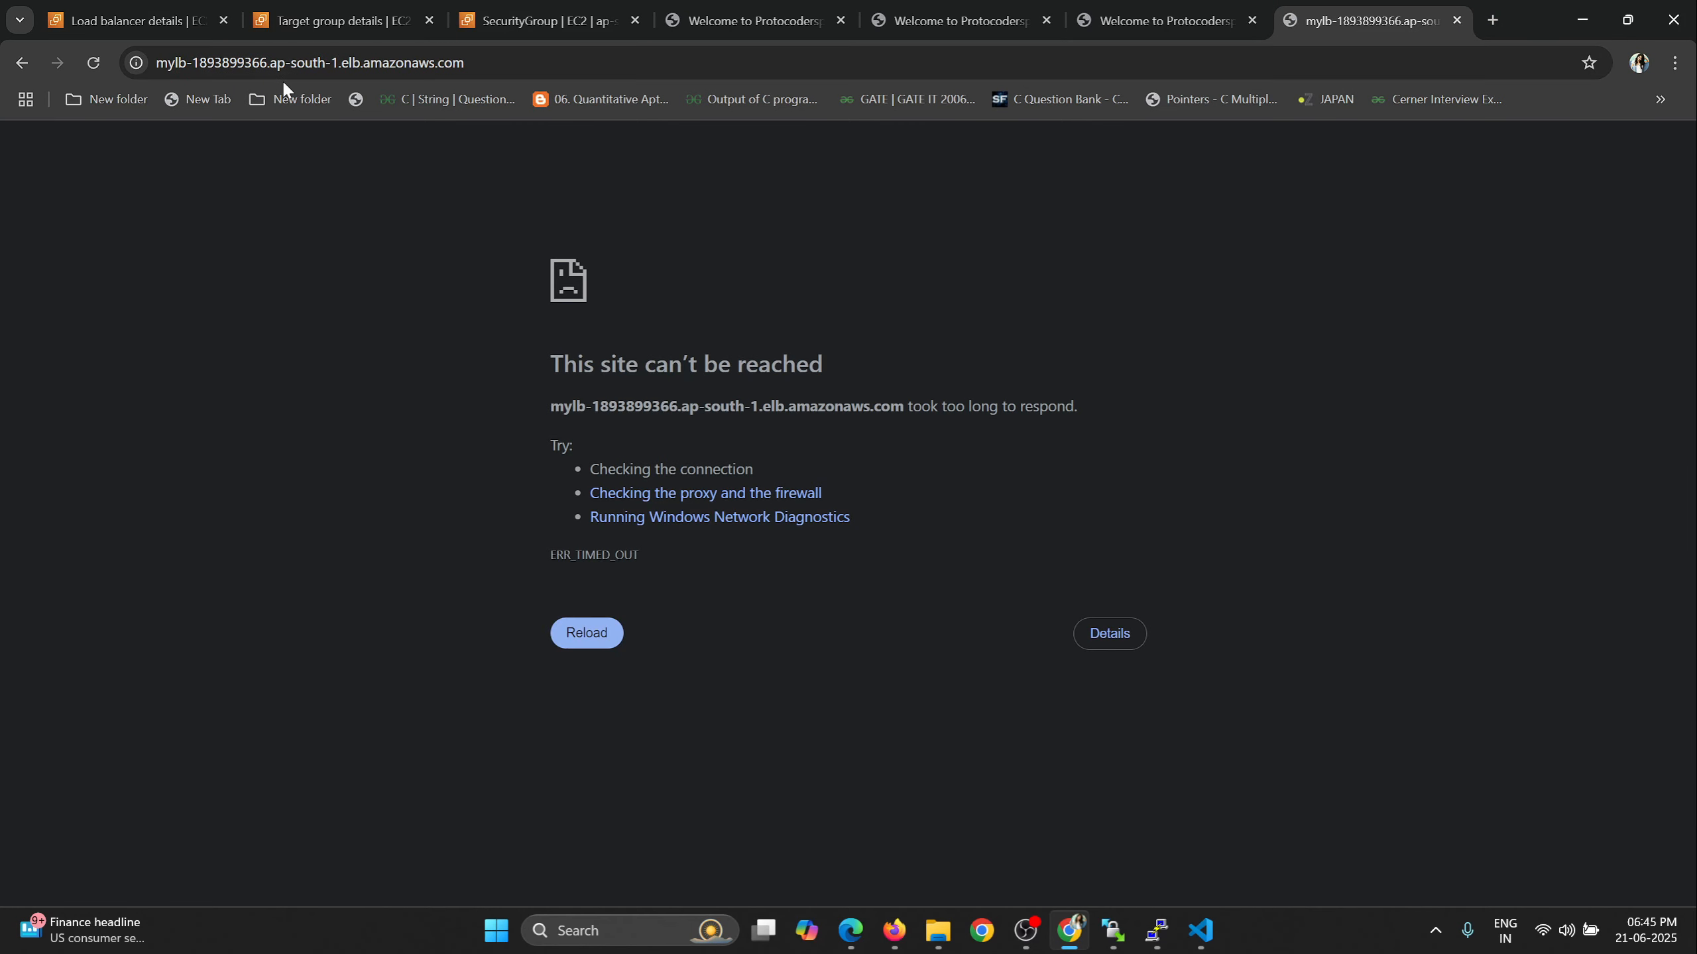
Open MyLB's copied DNS name in a new browser tab, changing the address from https to http.
{"action": "left_click", "coordinate": [277, 67]}
{"action": "left_click", "coordinate": [1493, 20]}
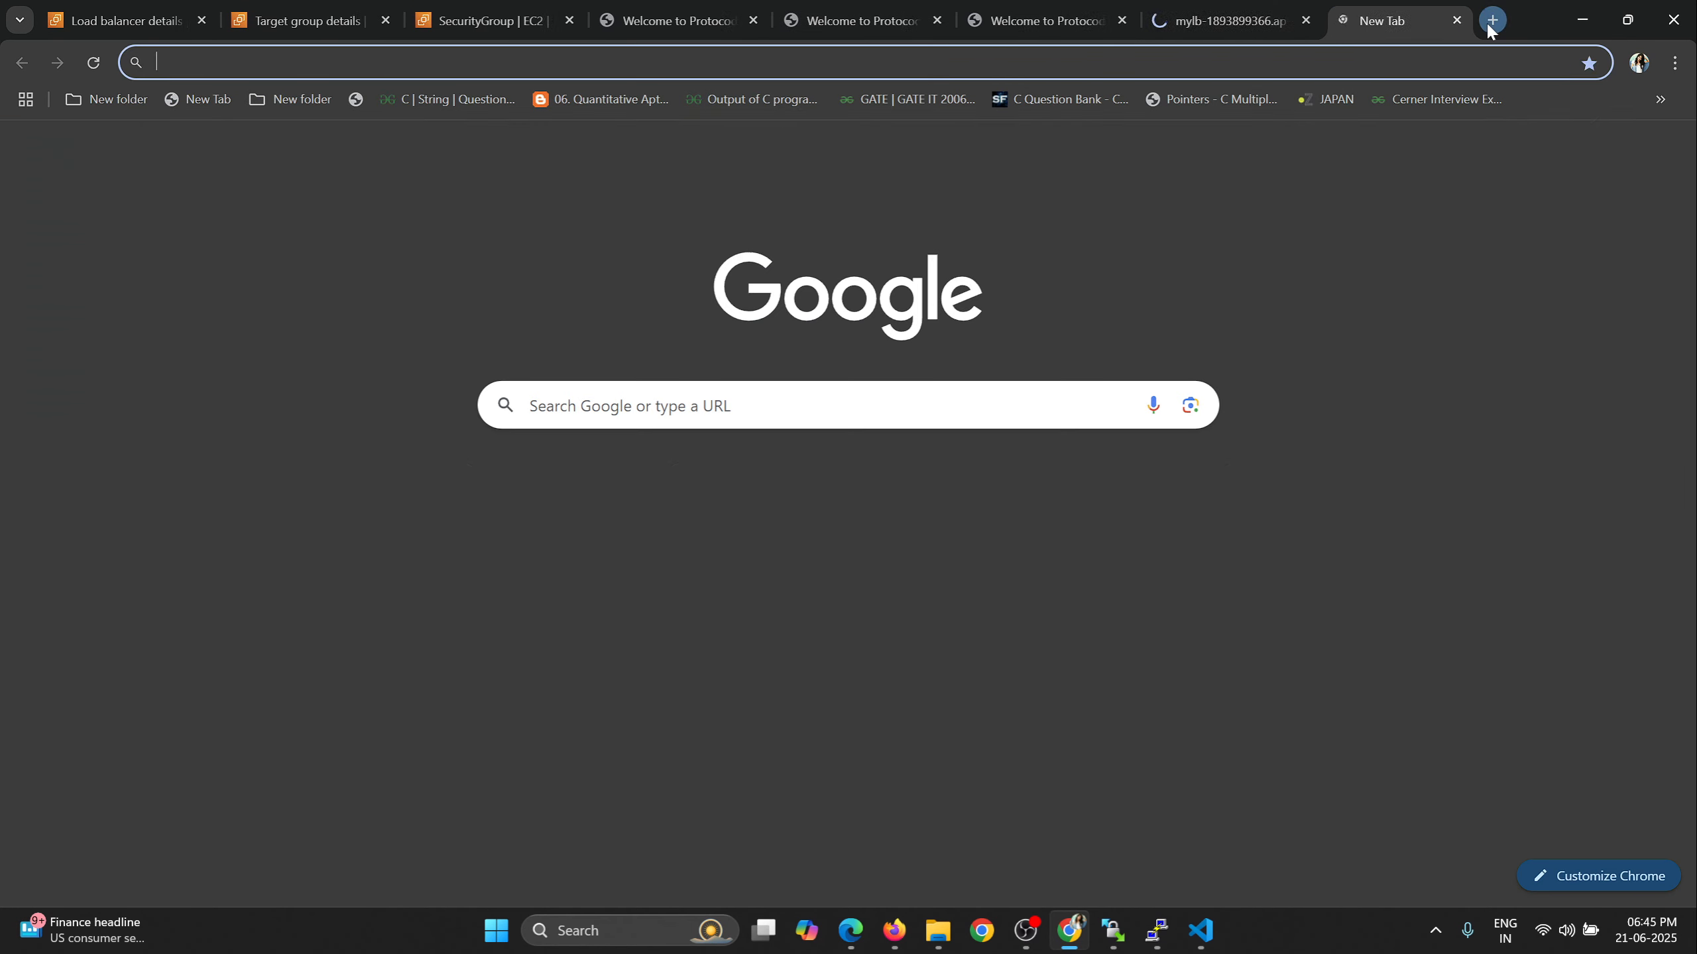
{"action": "key", "text": "ctrl+v"}
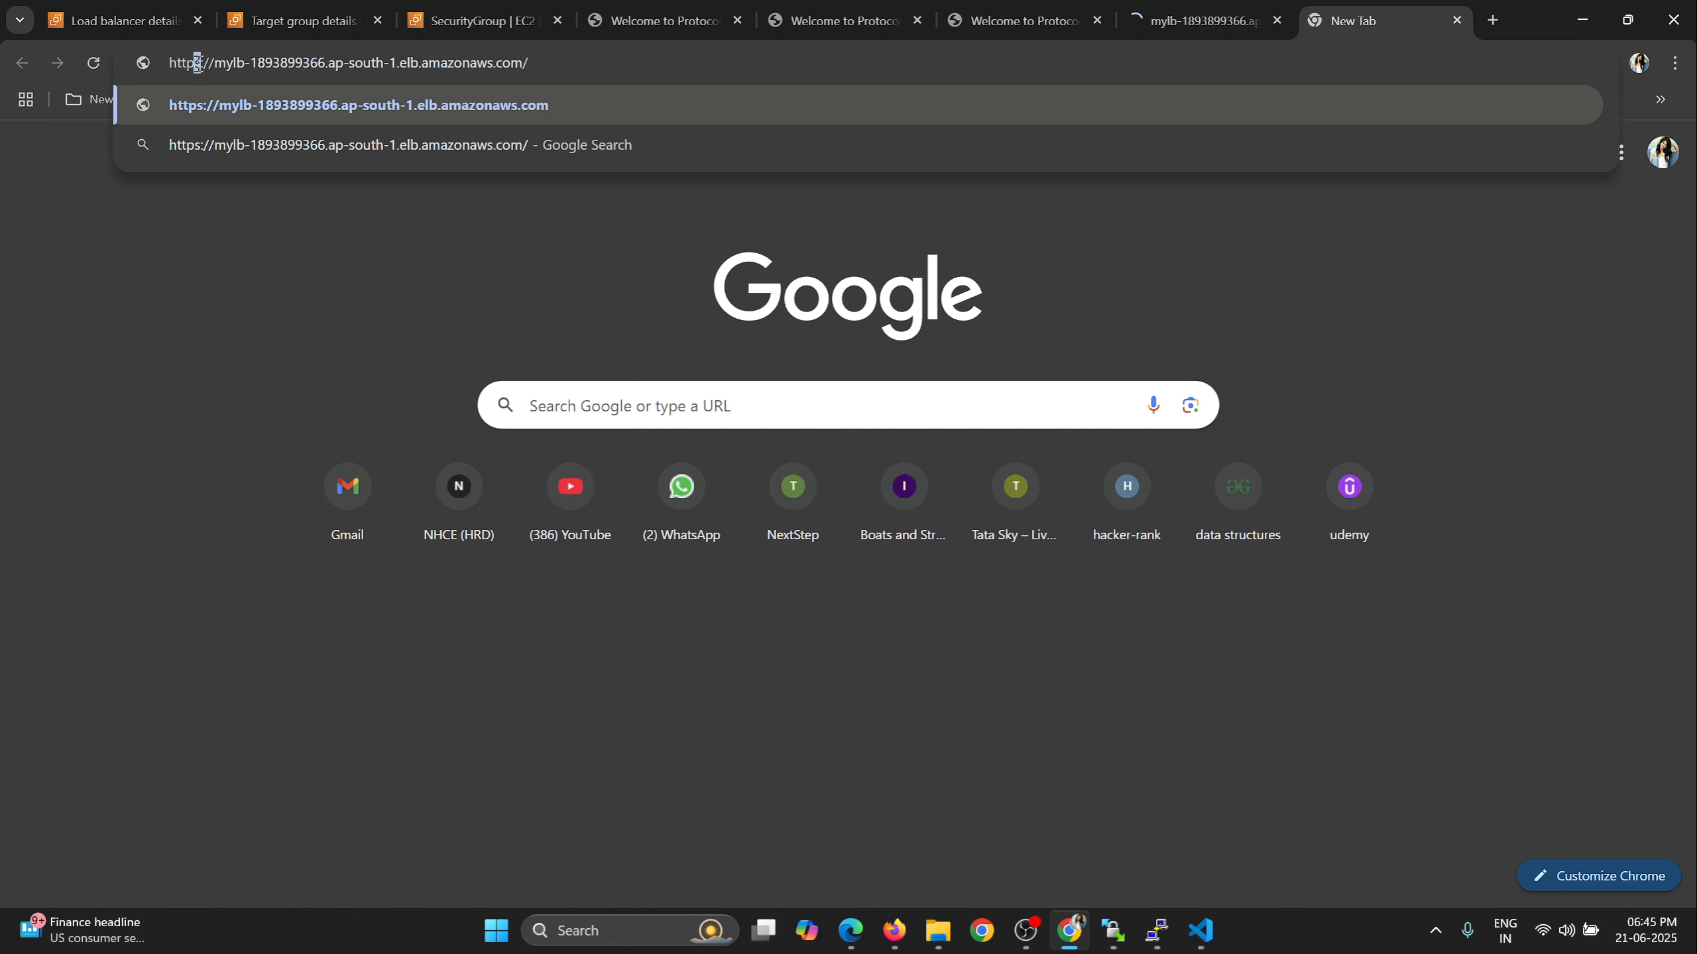
{"action": "key", "text": "BackSpace"}
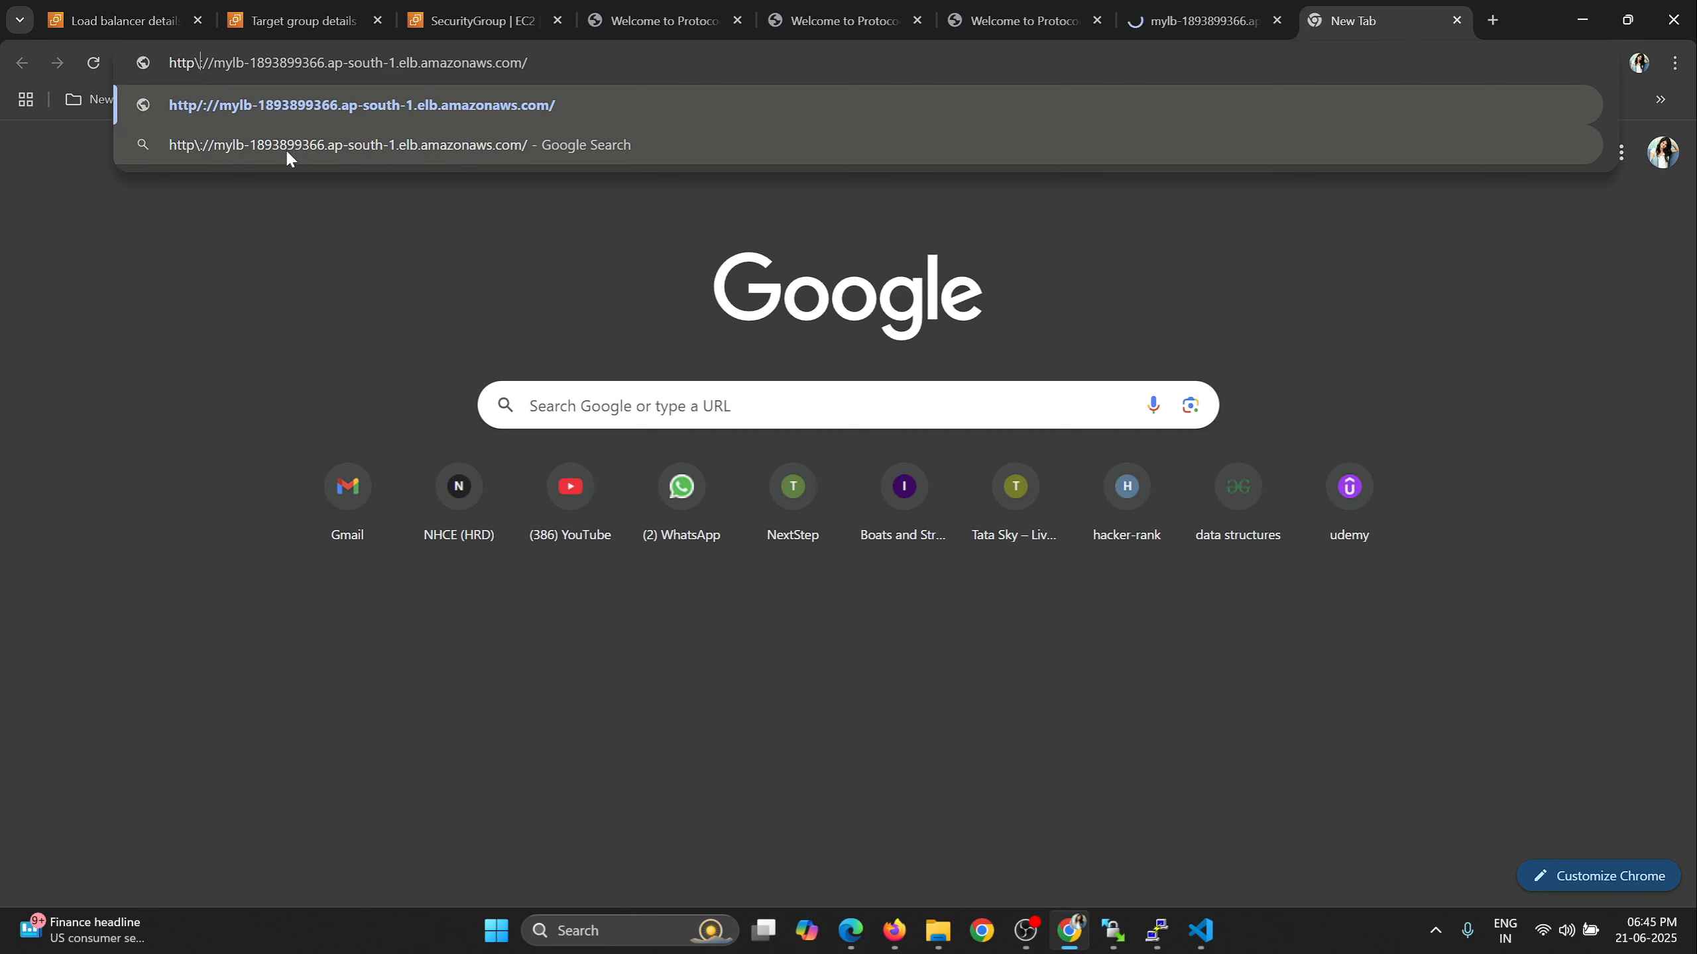
{"action": "key", "text": "Return"}
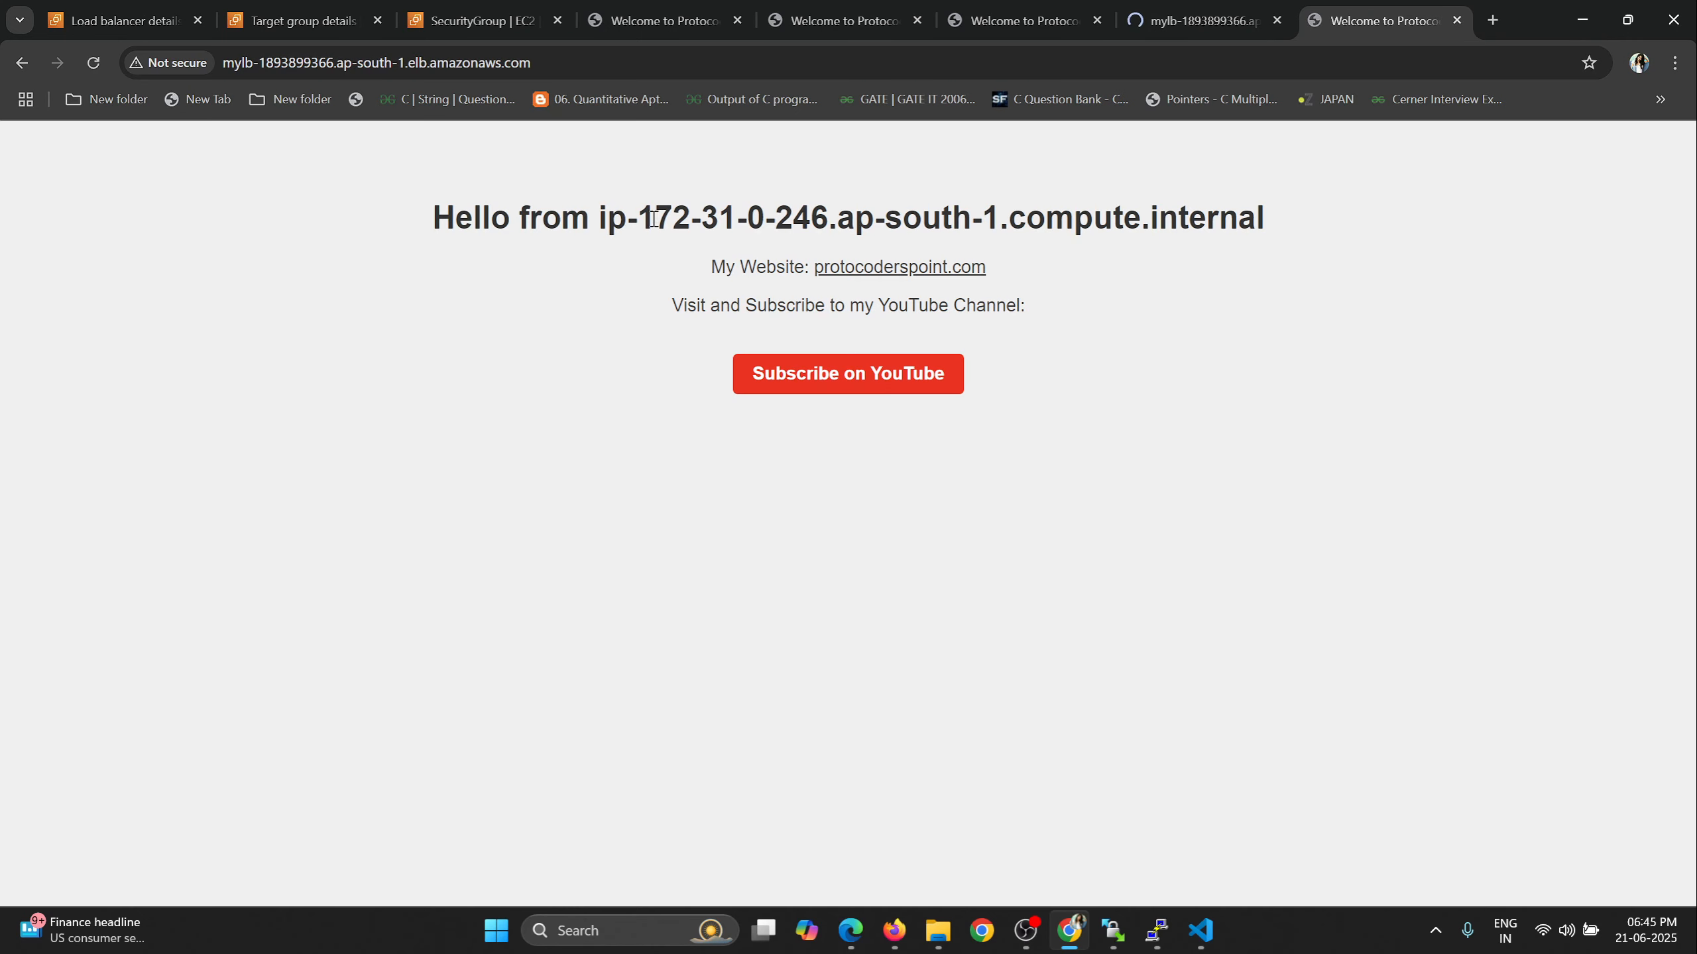
Highlight the responding instance's private IP in the page heading, reload the page once and compare the IP at the same address.
{"action": "left_click_drag", "start_coordinate": [647, 218], "coordinate": [830, 218]}
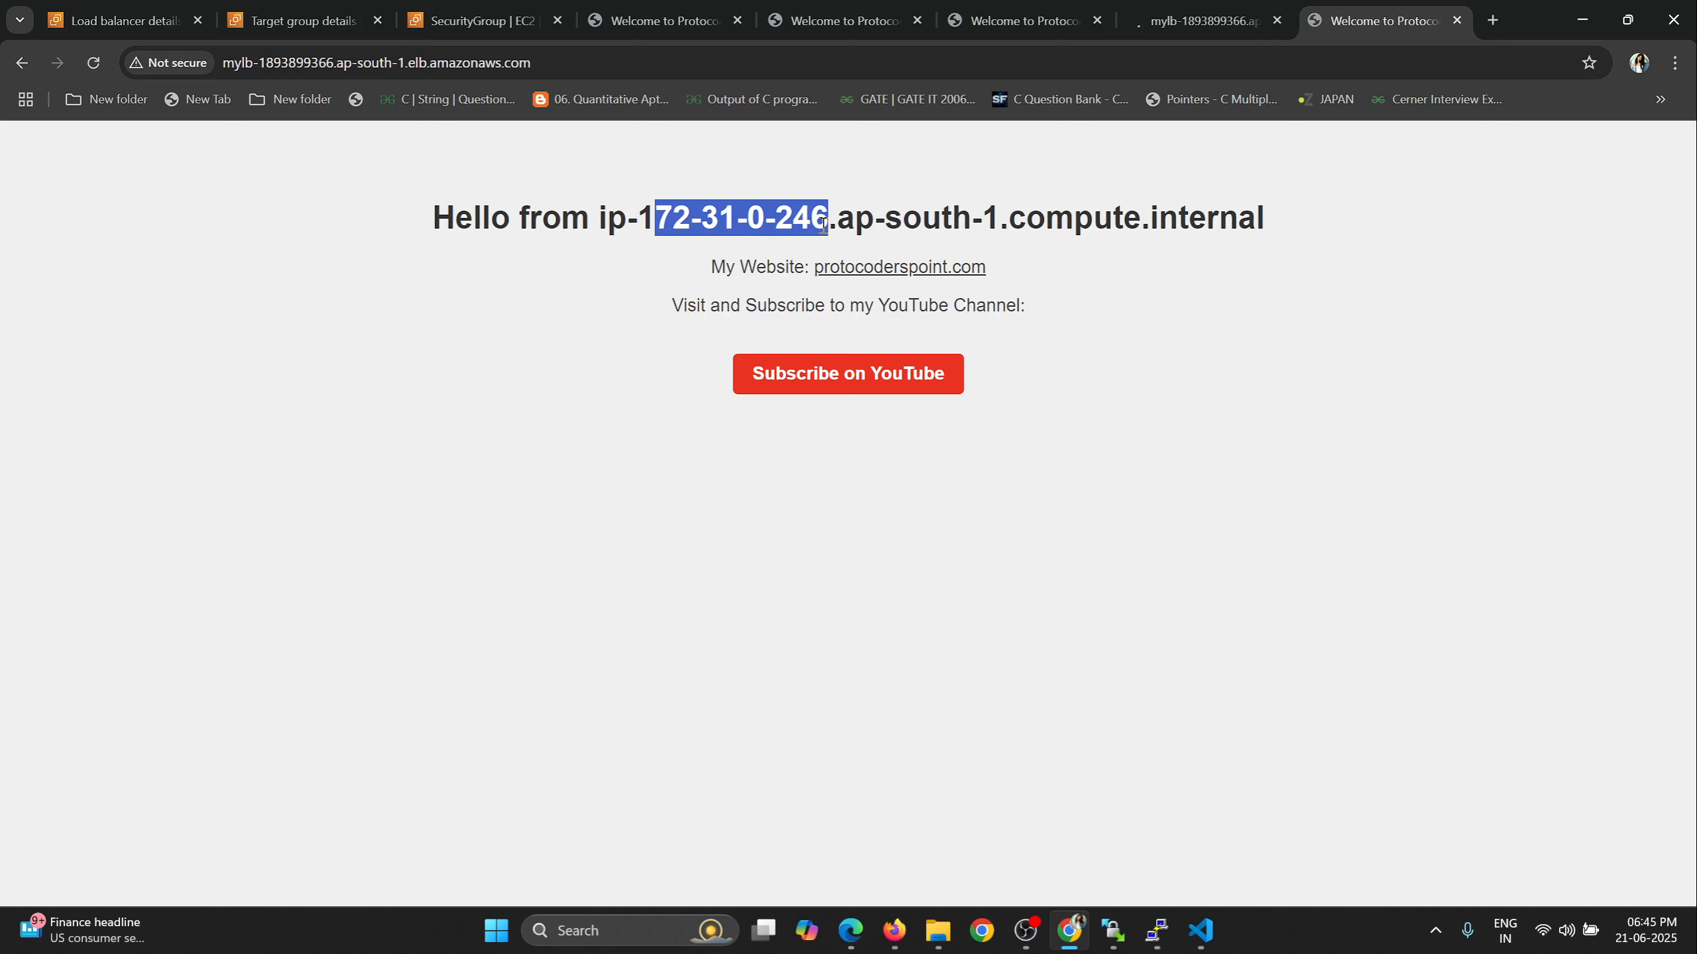
{"action": "left_click", "coordinate": [94, 65]}
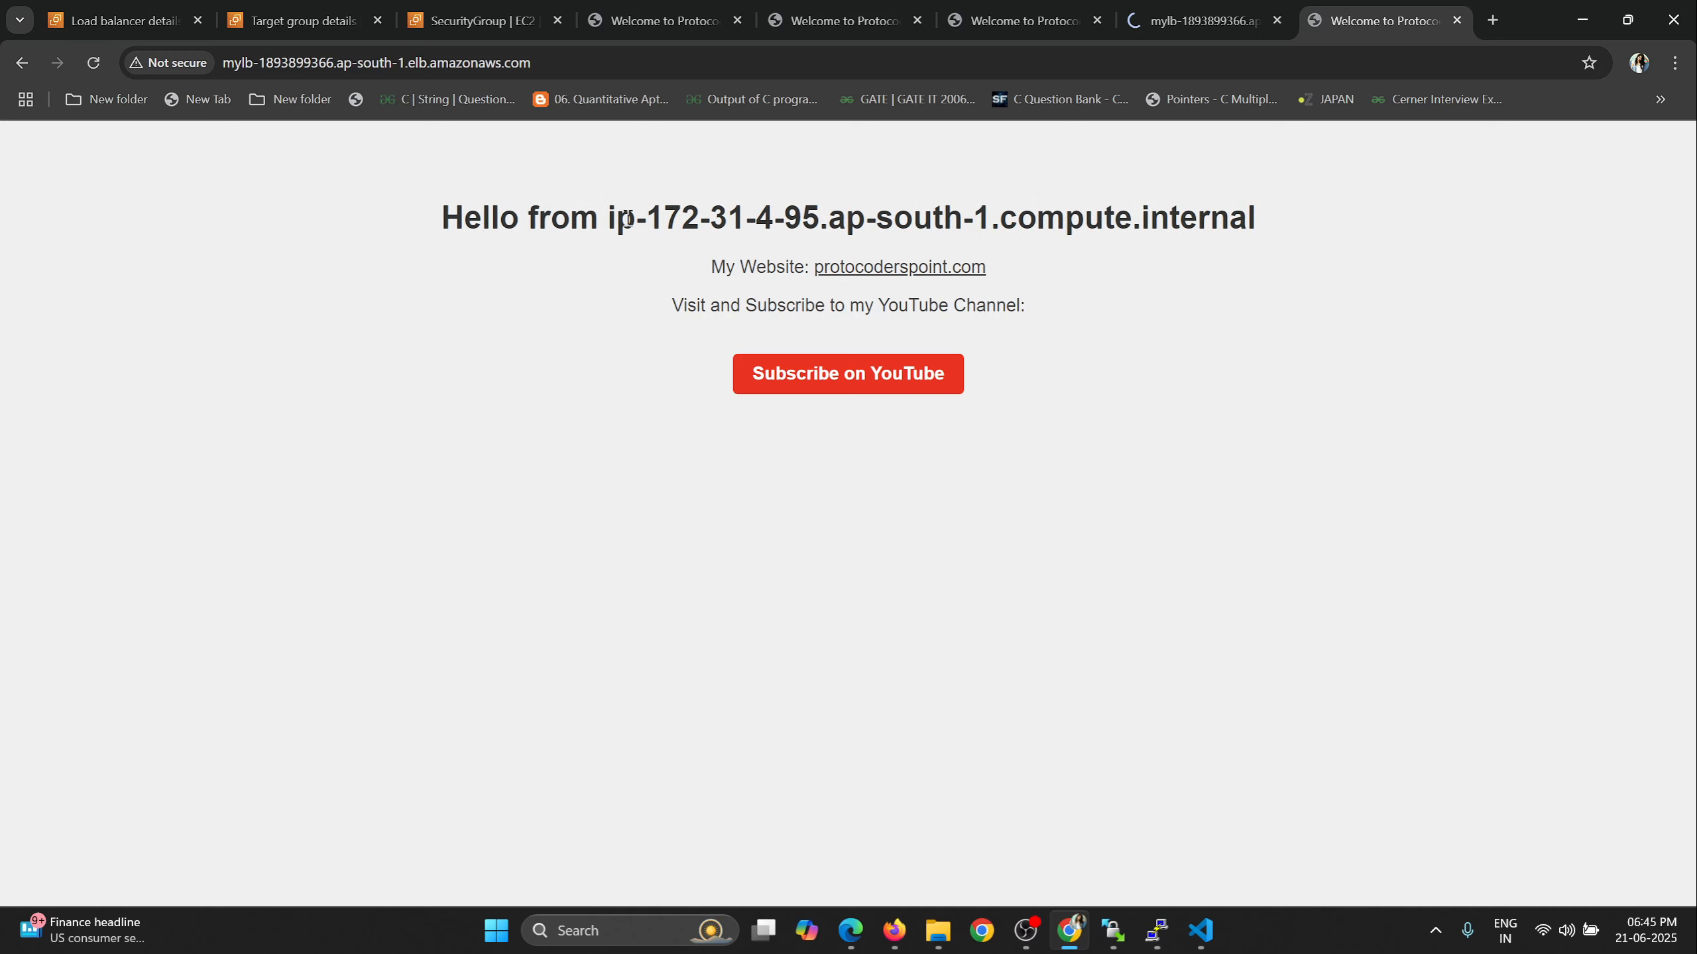
{"action": "left_click_drag", "start_coordinate": [656, 215], "coordinate": [821, 218]}
{"action": "left_click_drag", "start_coordinate": [530, 63], "coordinate": [222, 64]}
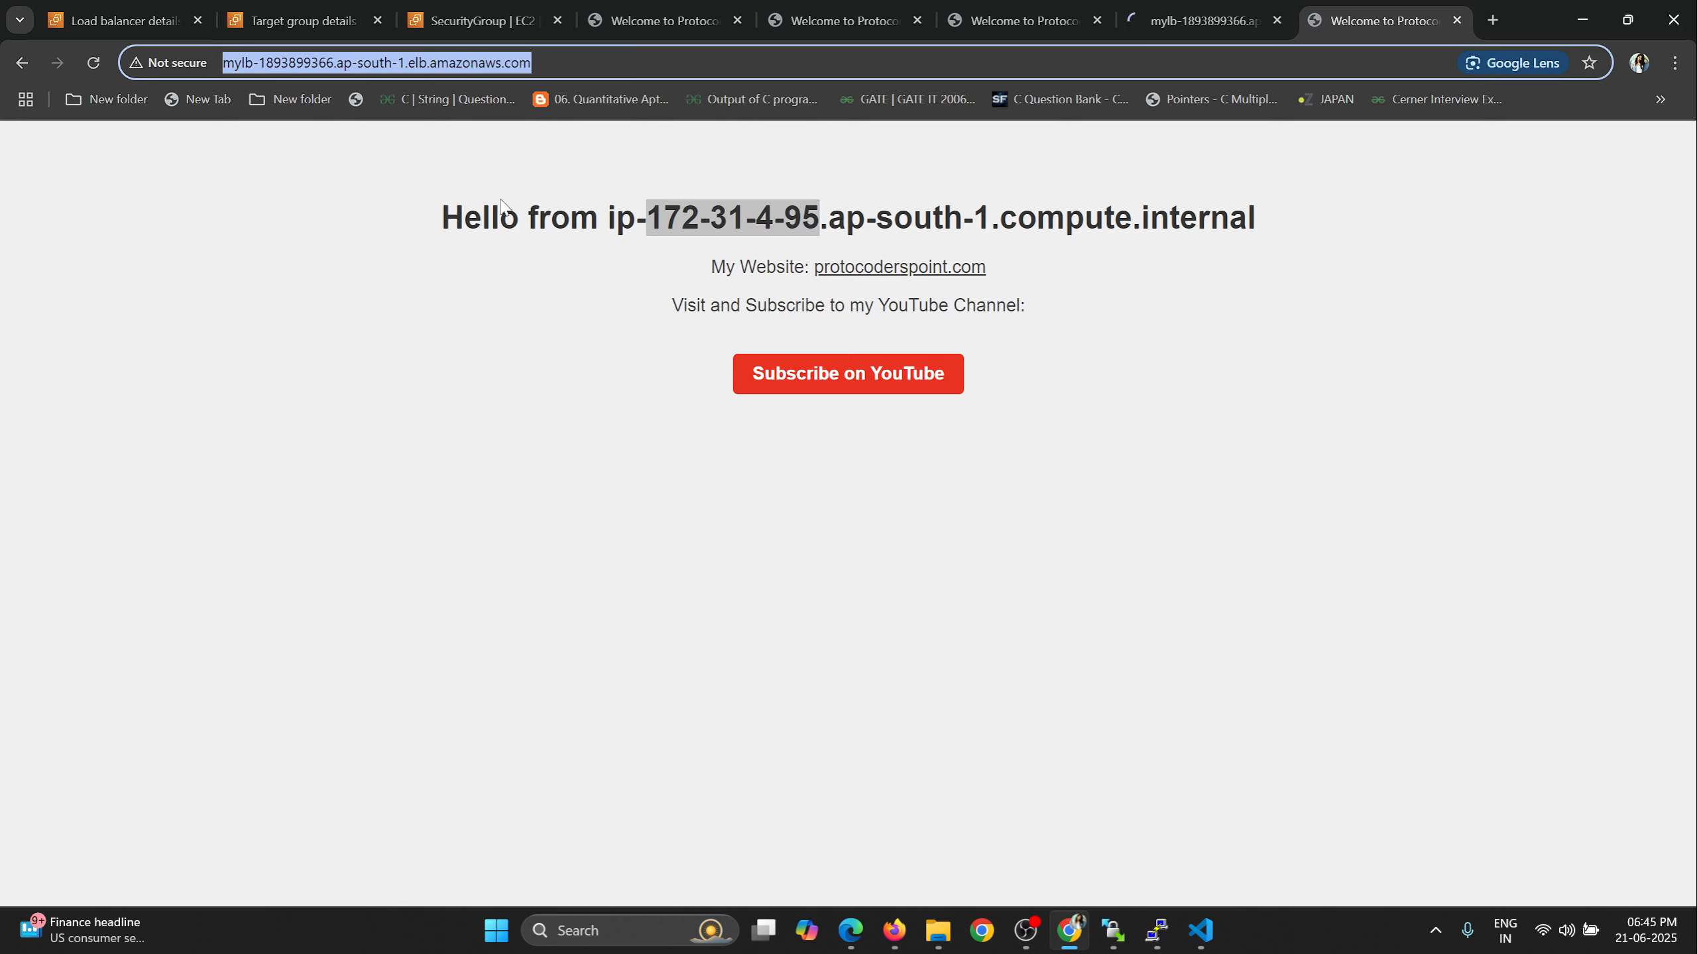
Reload the load balancer page repeatedly to check how requests are distributed between the instances, and return to MyLB's details.
{"action": "left_click", "coordinate": [96, 63]}
{"action": "left_click", "coordinate": [95, 63]}
{"action": "left_click", "coordinate": [96, 64]}
{"action": "left_click", "coordinate": [95, 64]}
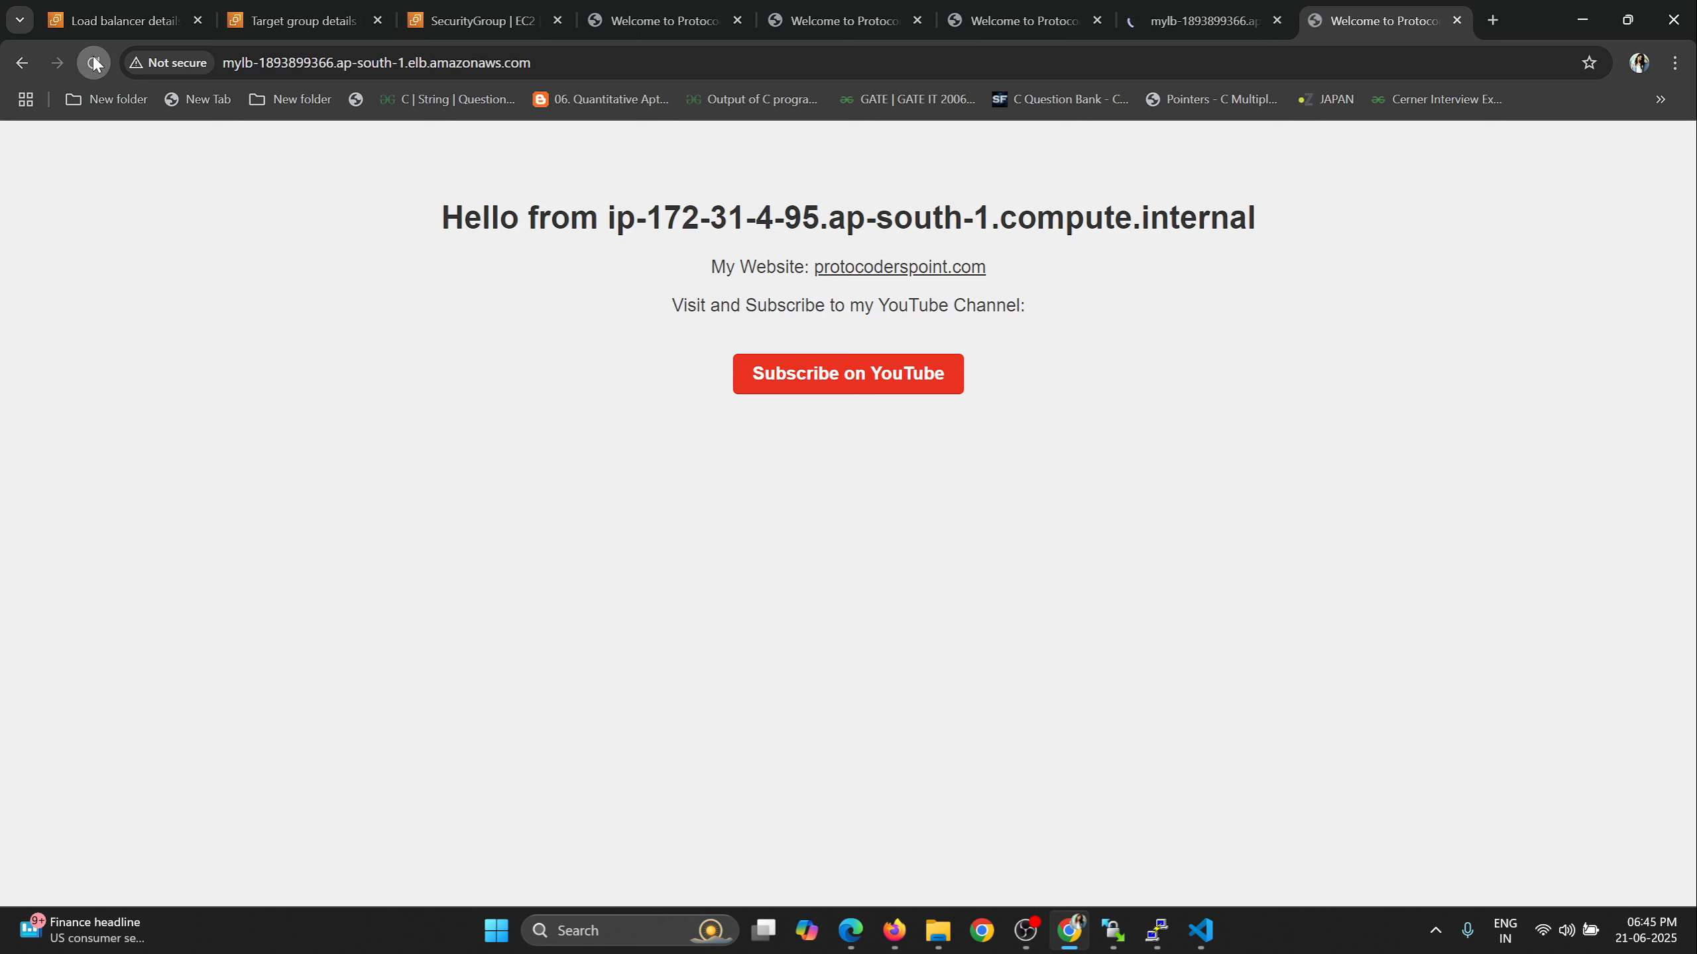
{"action": "left_click", "coordinate": [96, 63]}
{"action": "left_click", "coordinate": [96, 64]}
{"action": "left_click_drag", "start_coordinate": [532, 62], "coordinate": [233, 69]}
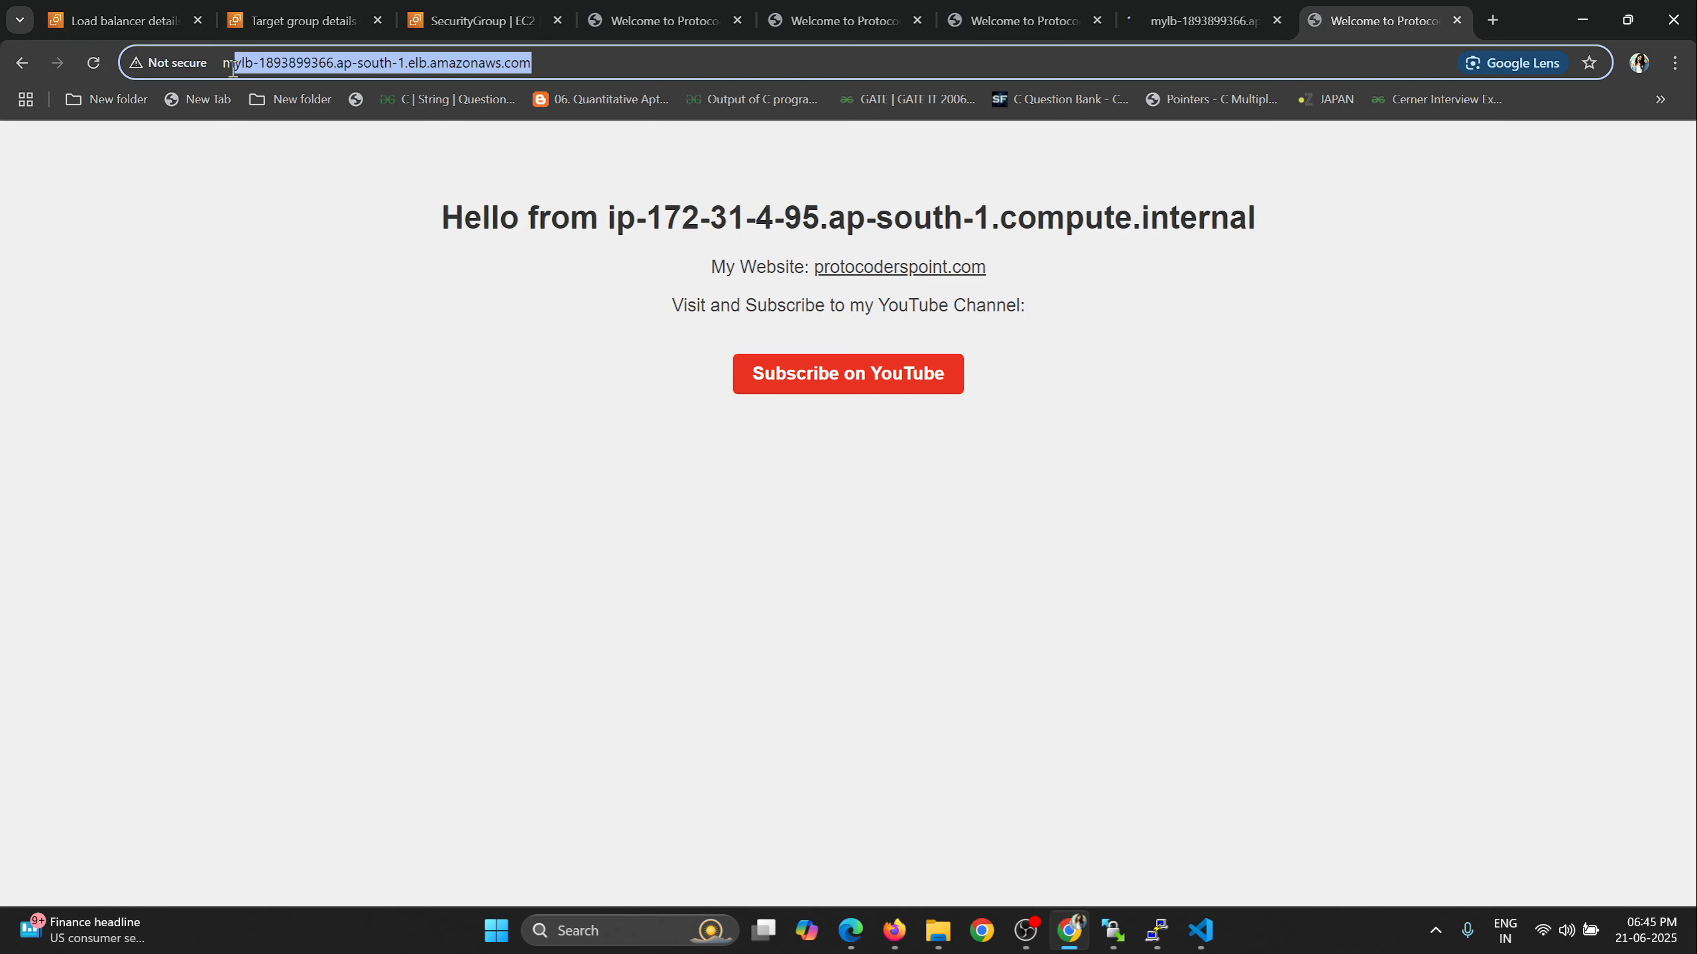
{"action": "left_click", "coordinate": [94, 67]}
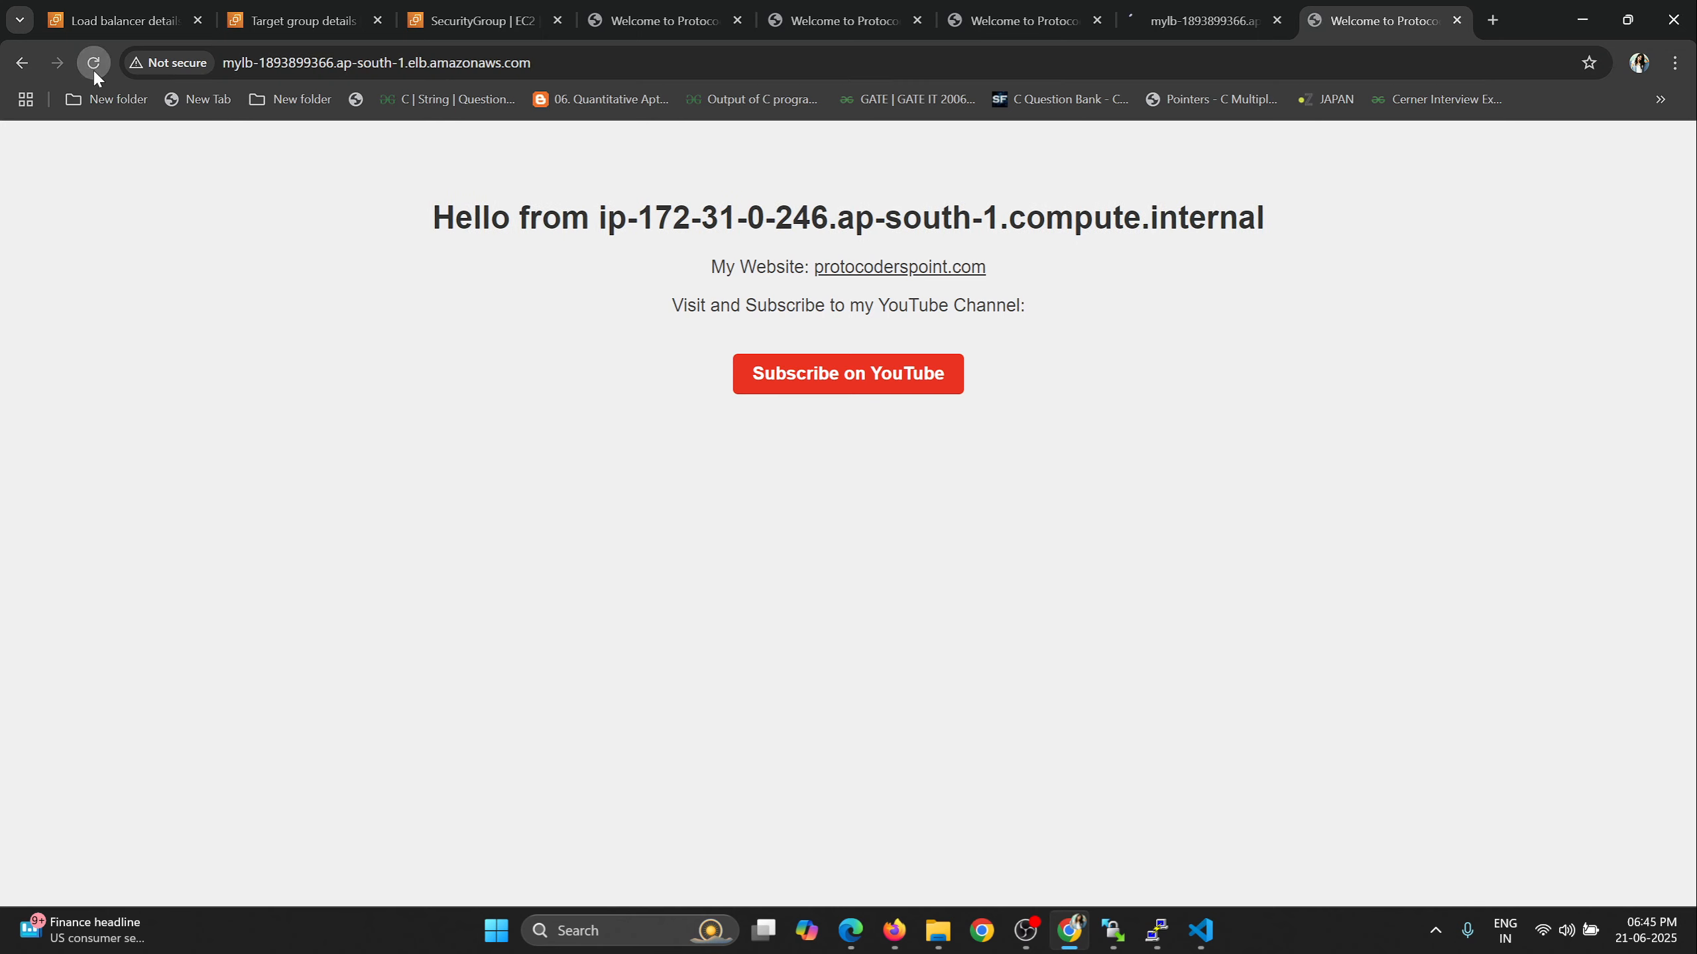
{"action": "left_click", "coordinate": [110, 19]}
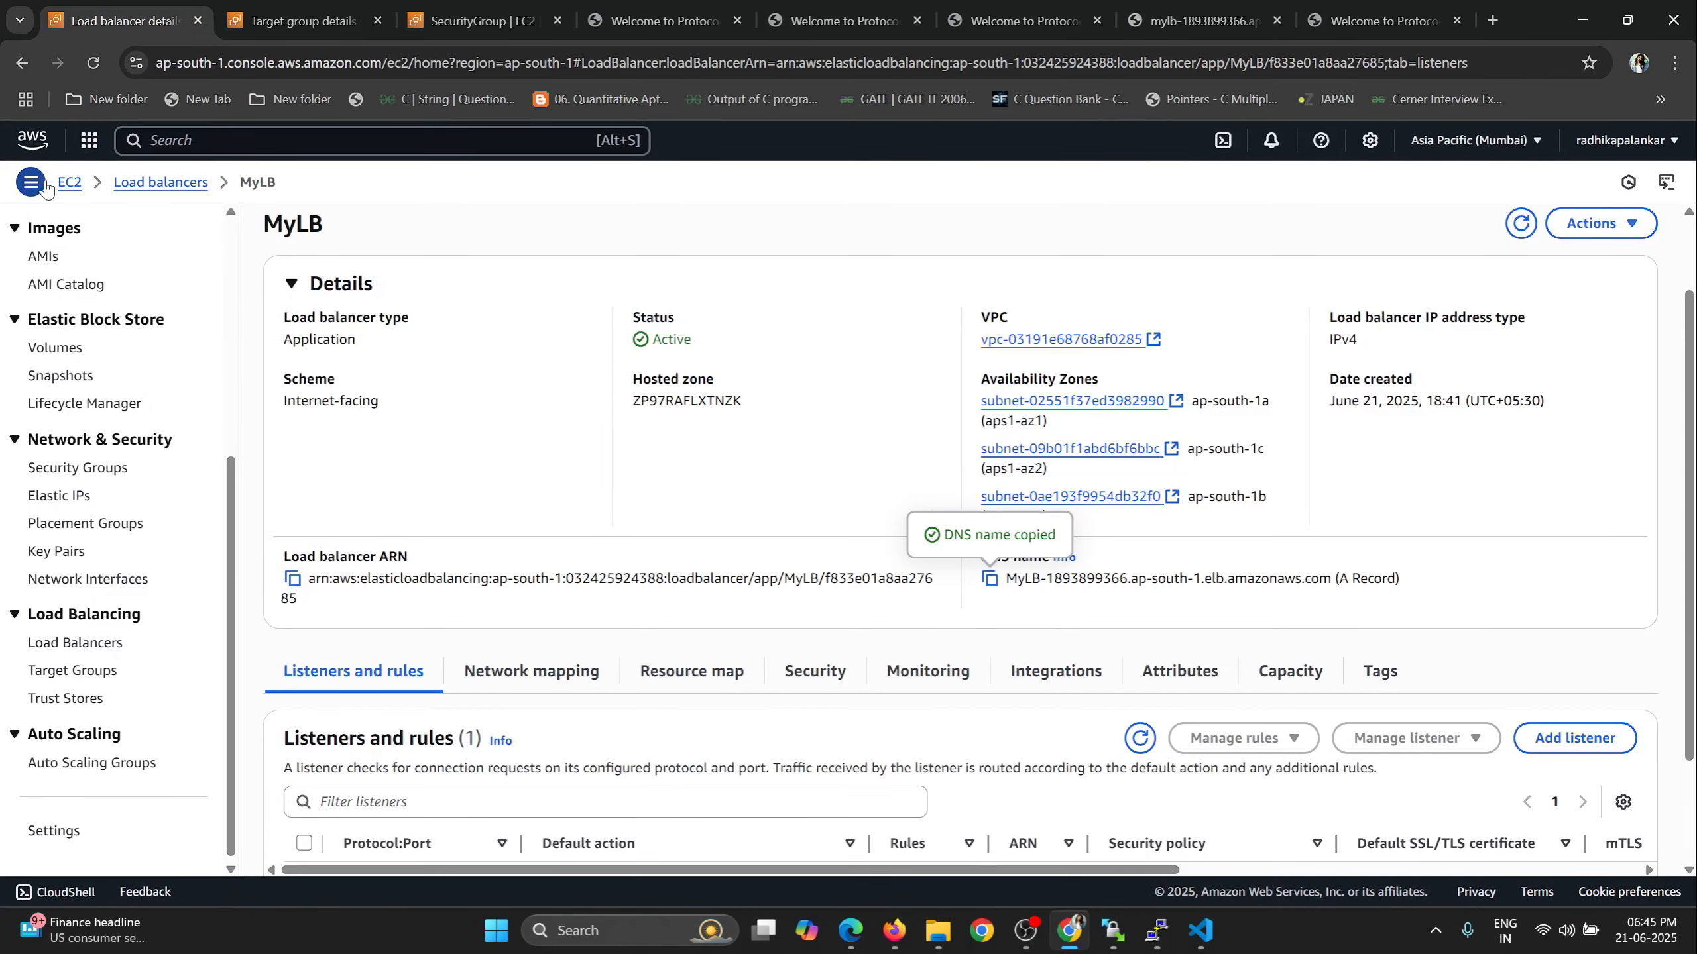